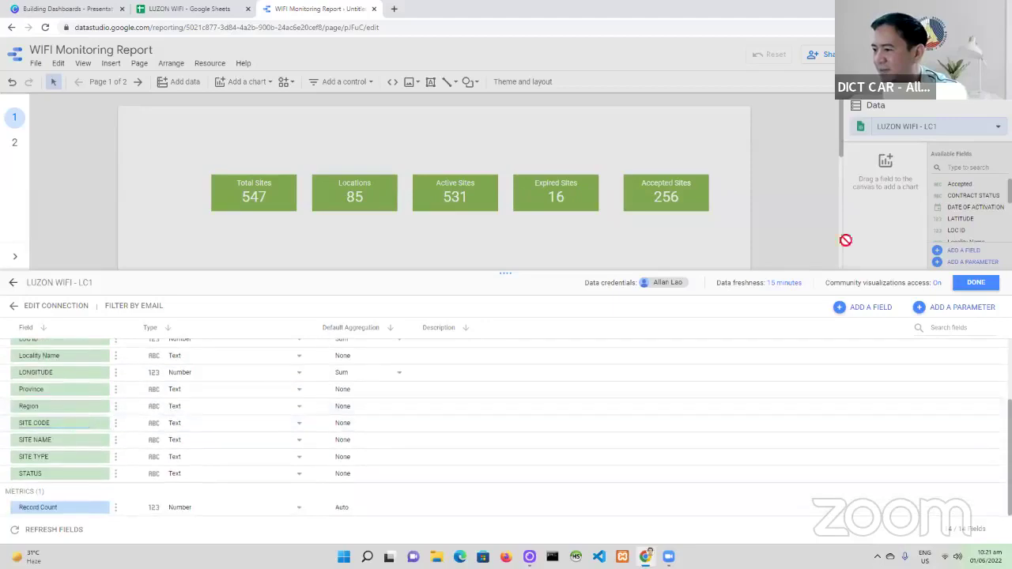
# - Start a new calculated field in the LUZON WIFI - LC1 data source and name it Coordinate
pyautogui.moveTo(508, 275); pyautogui.dragTo(535, 124)
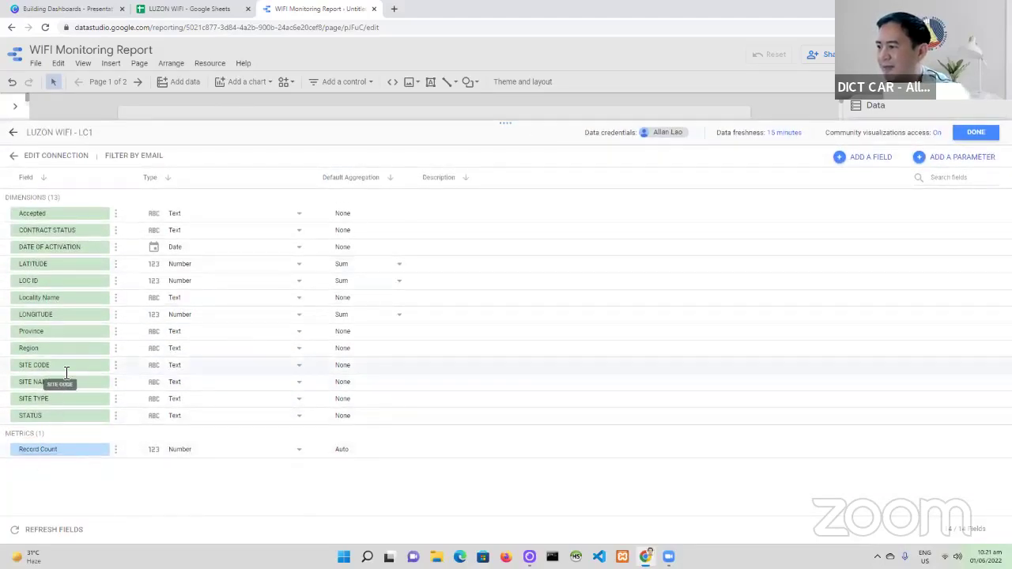
pyautogui.click(865, 163)
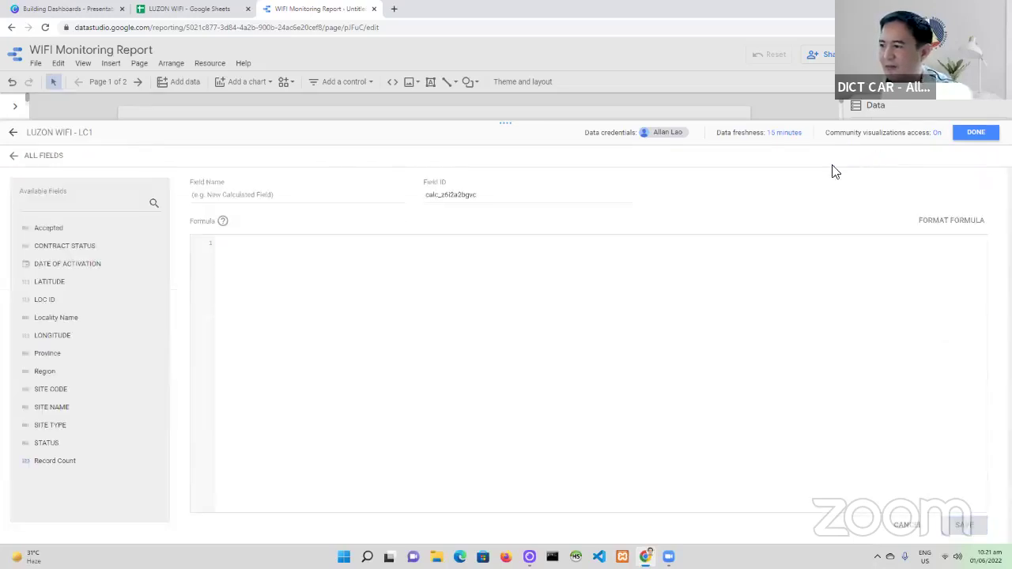
pyautogui.click(209, 199)
pyautogui.write('Coordinate')
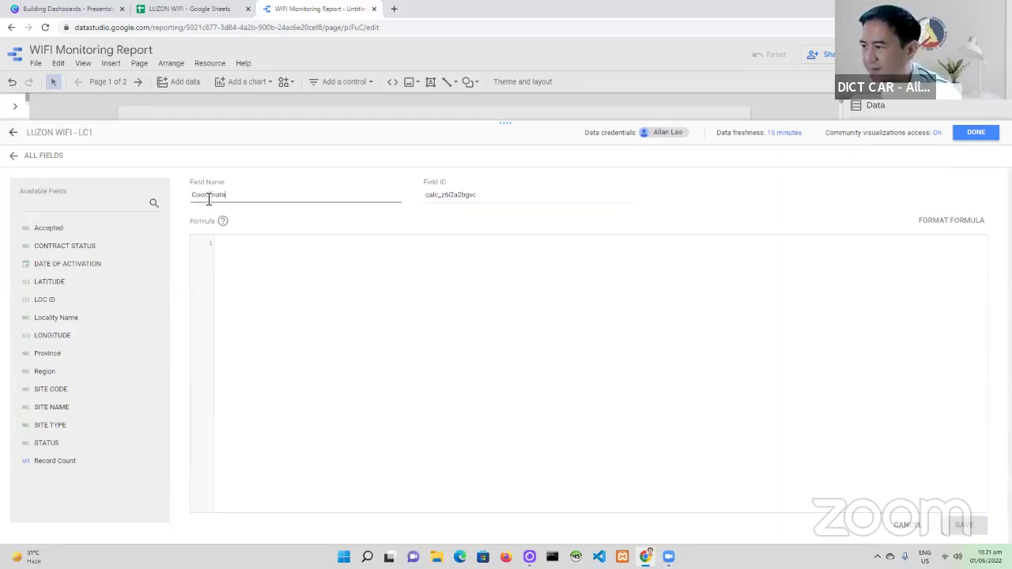
# - Define the field's formula as CONCAT(LATITUDE,",",LONGITUDE), save it and close the data source editor
pyautogui.click(267, 269)
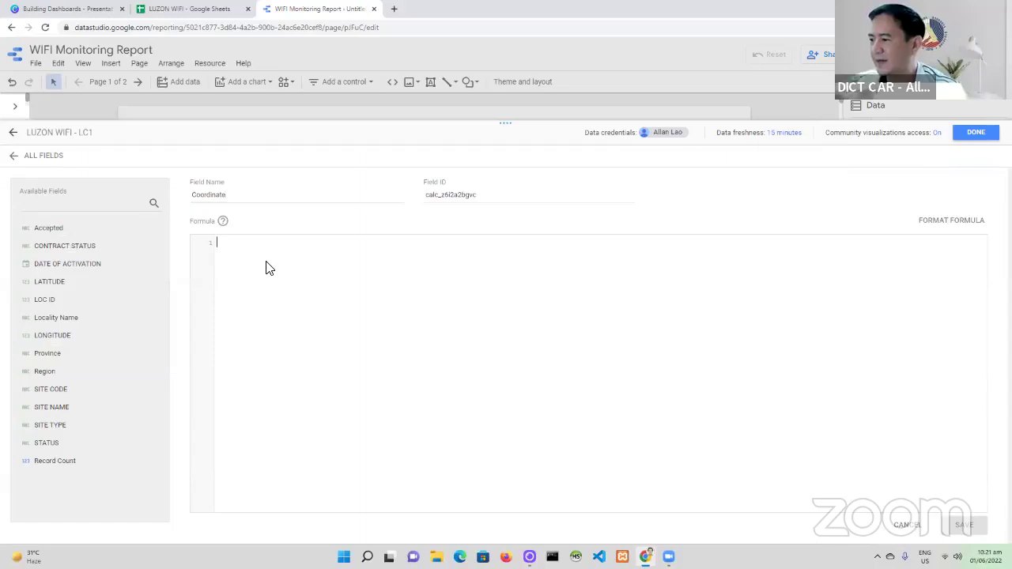
pyautogui.write('concat')
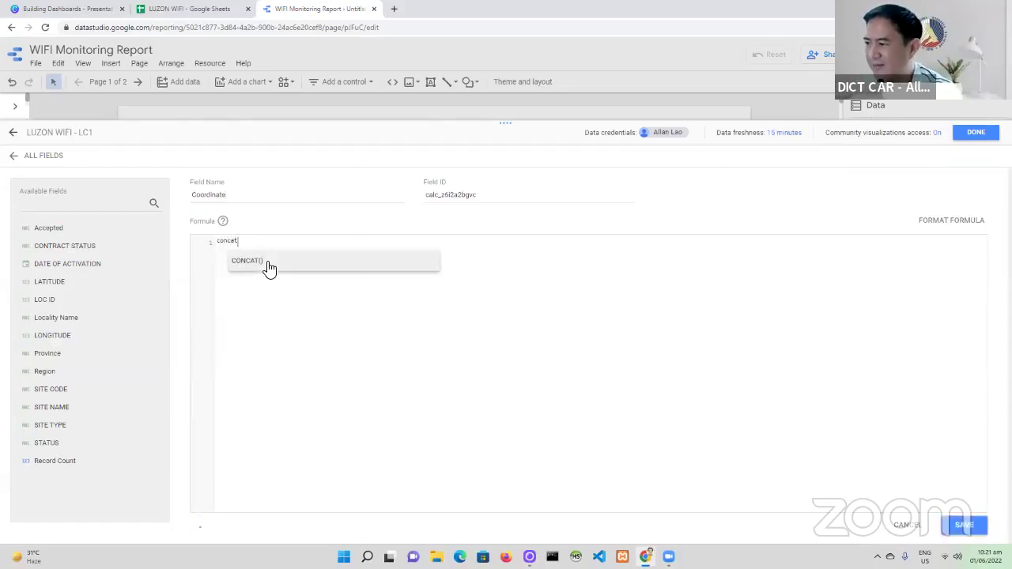
pyautogui.click(266, 264)
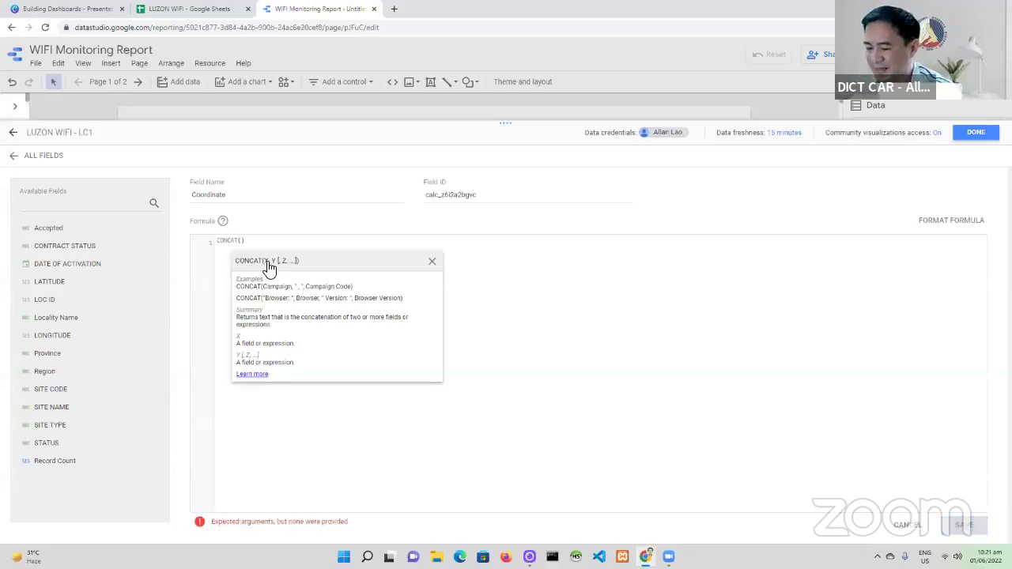
pyautogui.write('La')
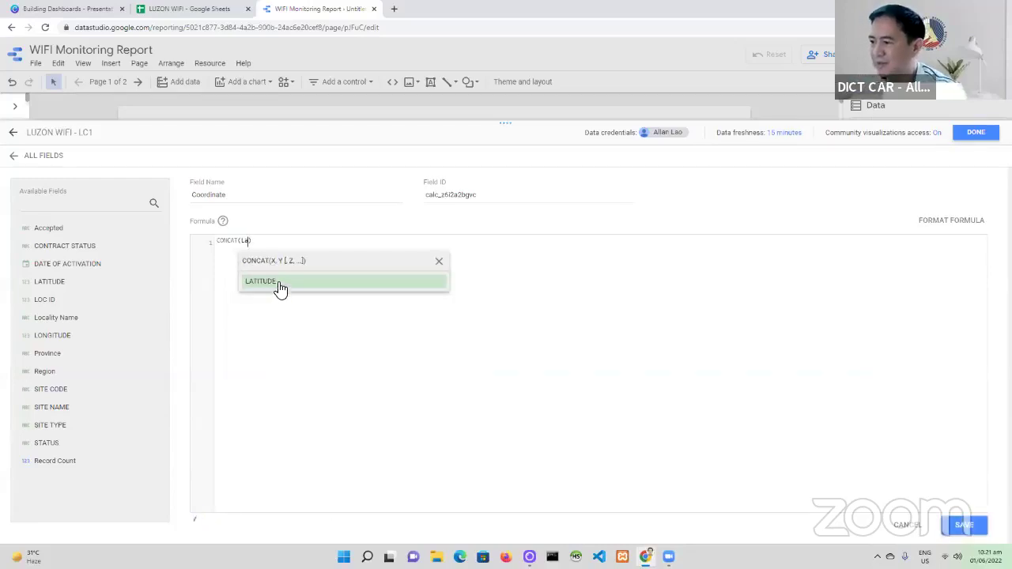
pyautogui.click(279, 288)
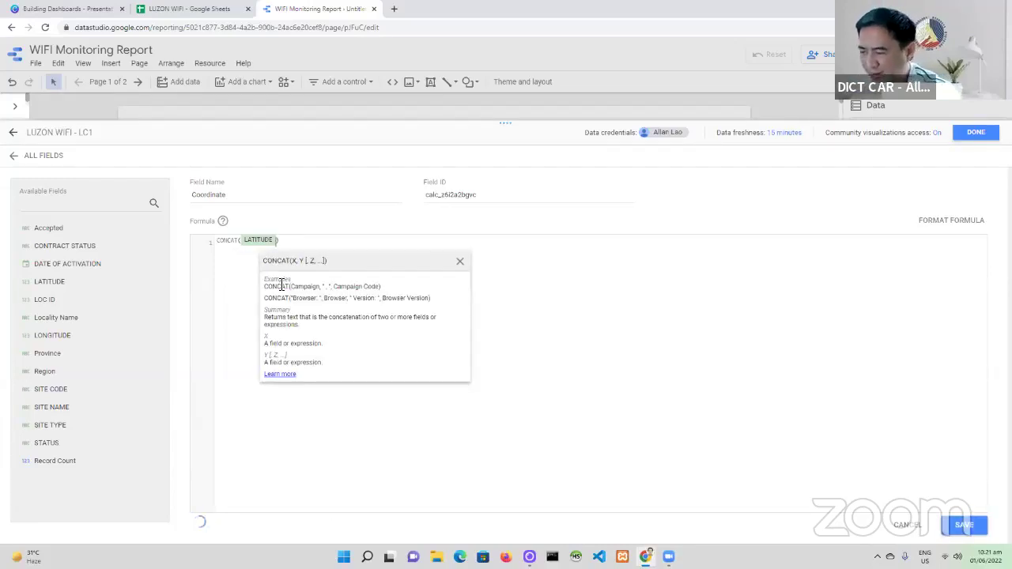
pyautogui.write(',')
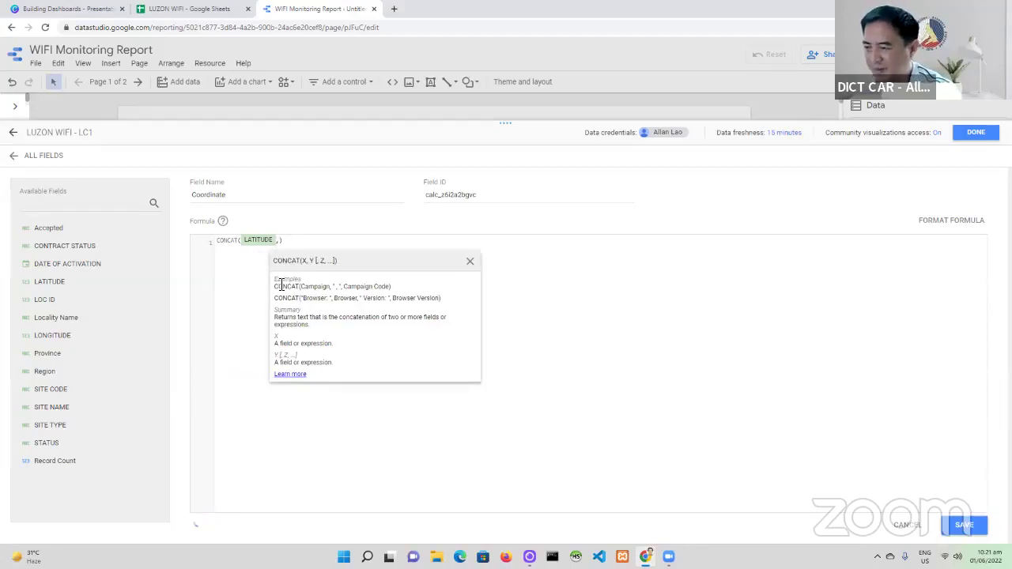
pyautogui.write('"')
pyautogui.press('Left')
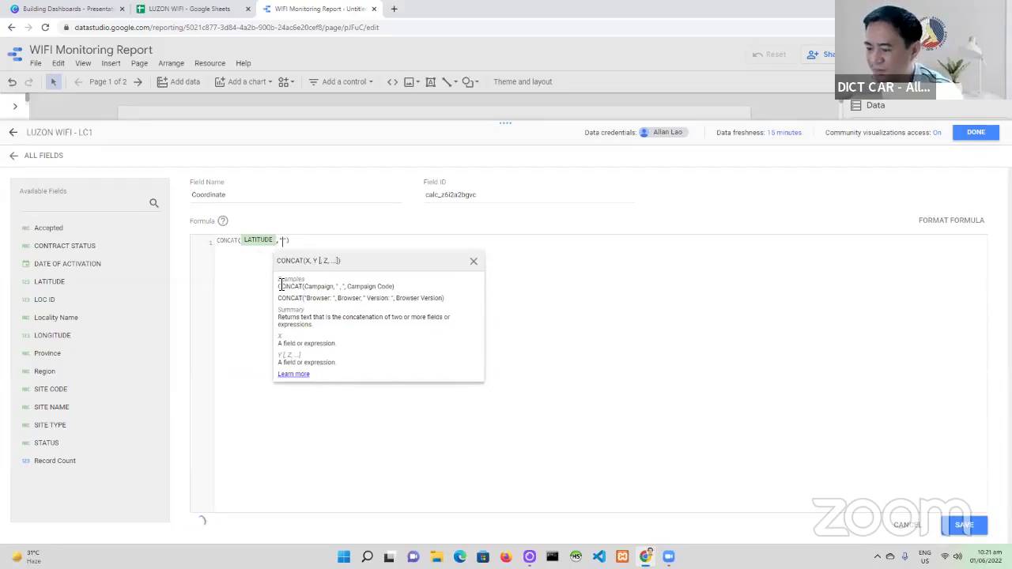
pyautogui.write(', ')
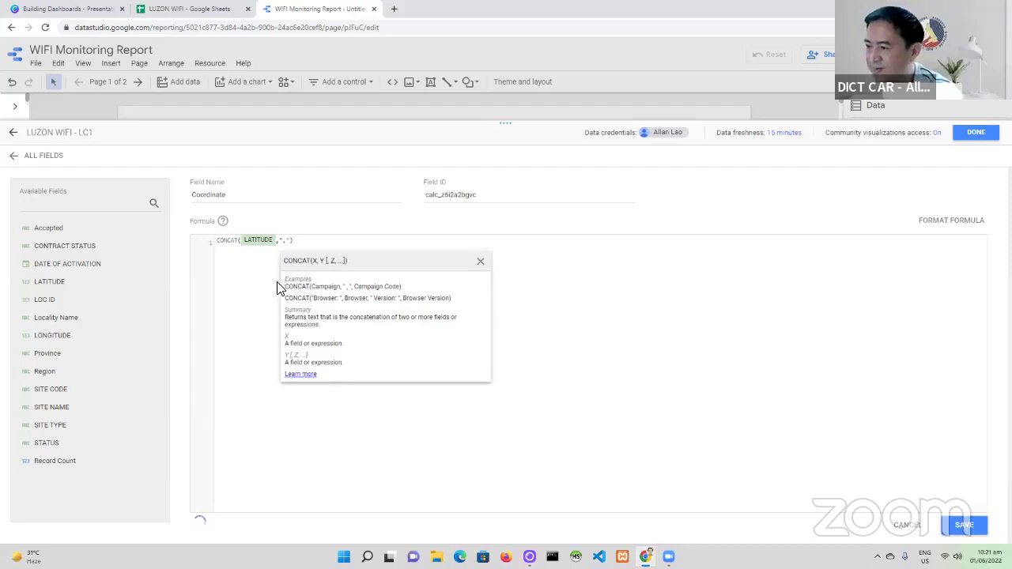
pyautogui.write(',')
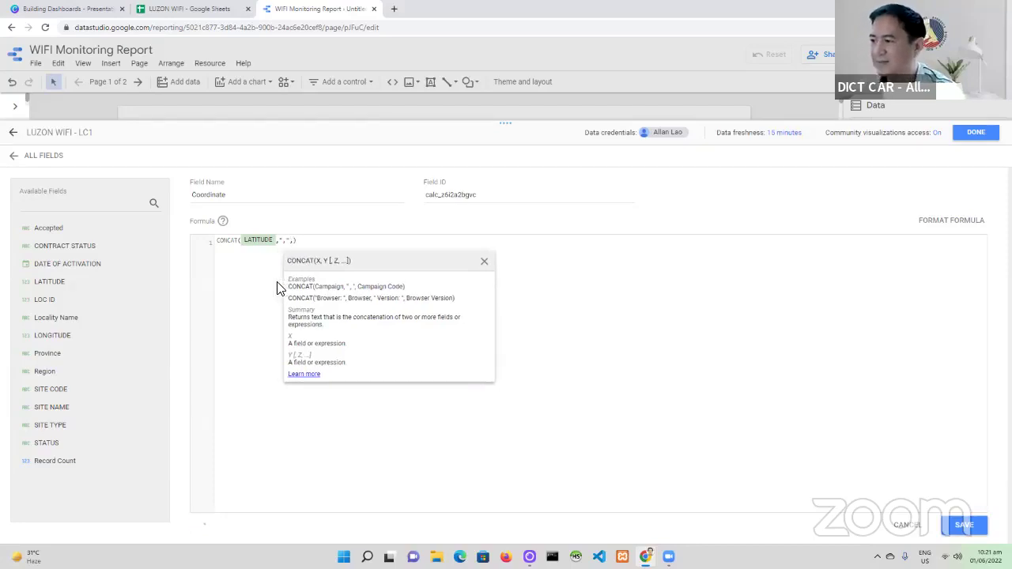
pyautogui.write('Lo')
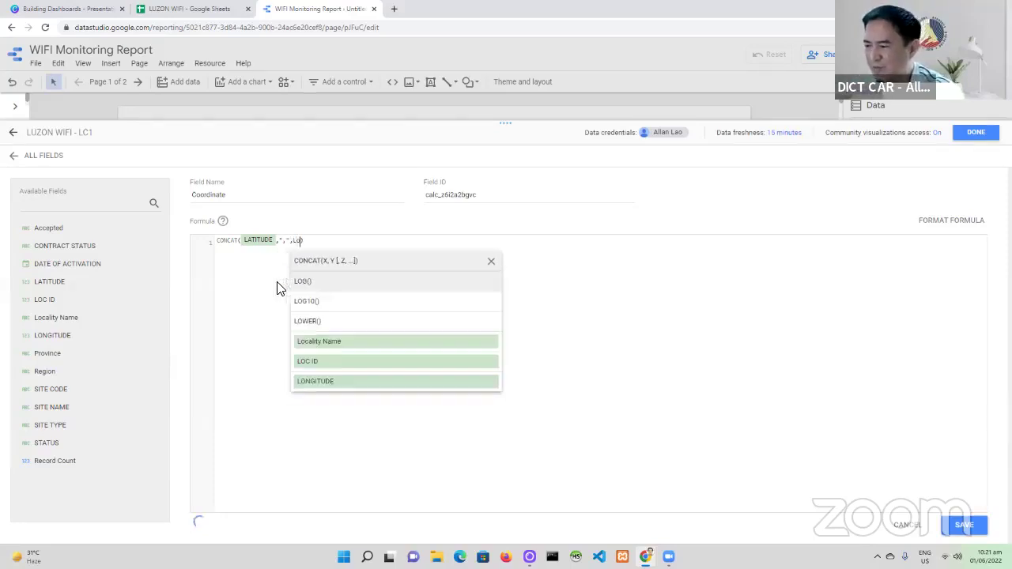
pyautogui.click(325, 383)
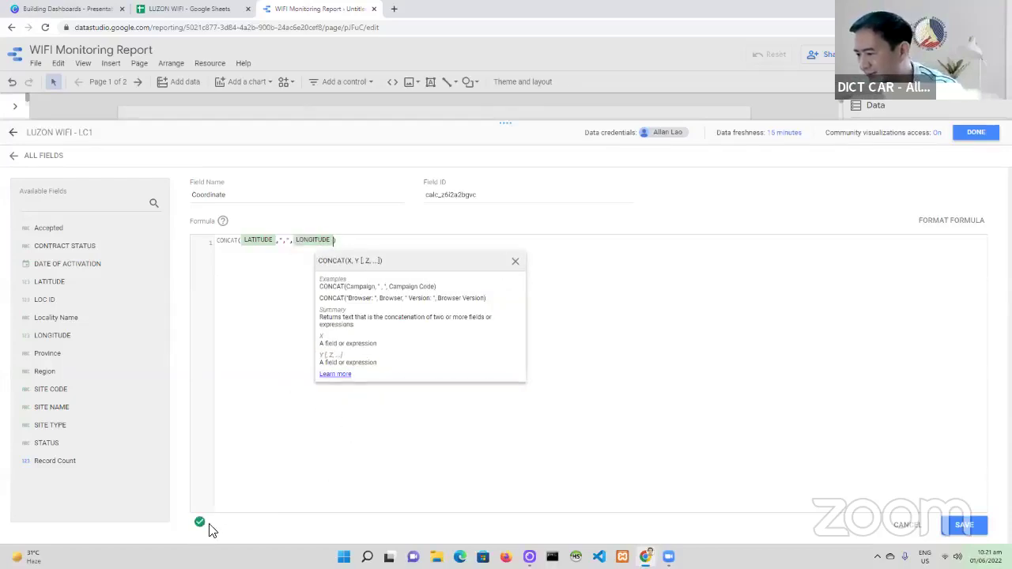
pyautogui.click(518, 264)
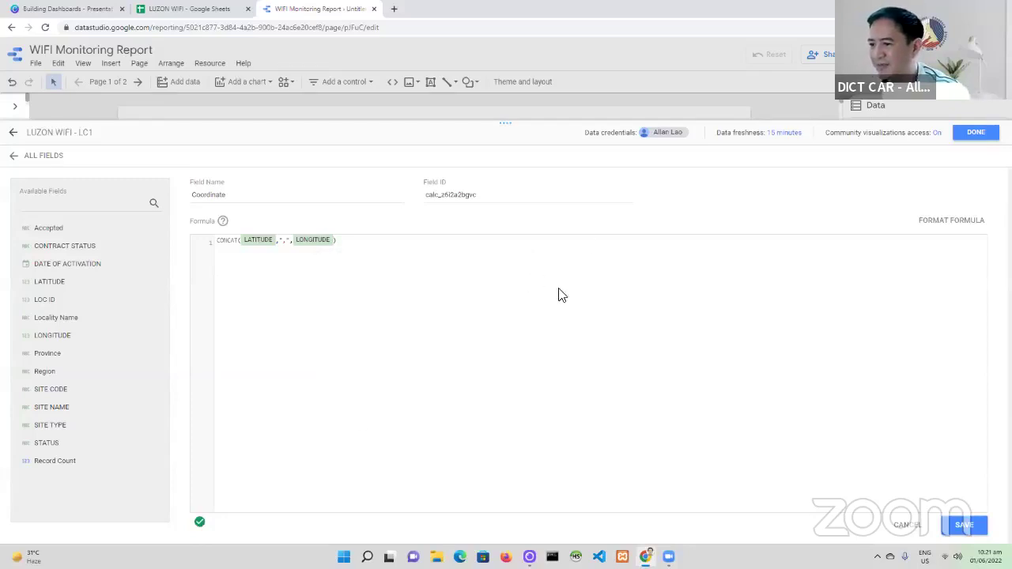
pyautogui.click(963, 528)
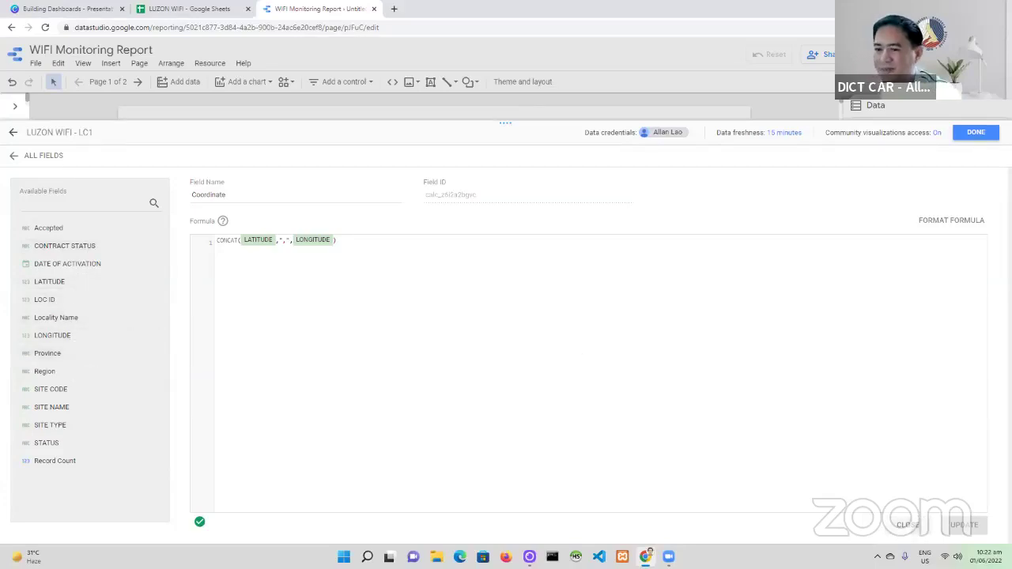
pyautogui.click(969, 134)
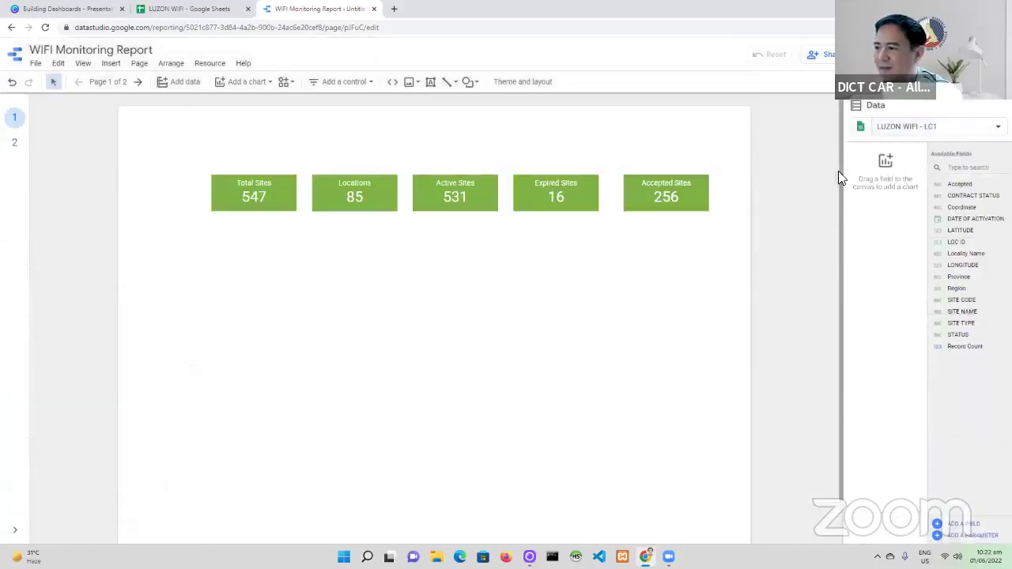
# - Change the Coordinate field's data type to the geographic type Latitude, Longitude in the data source, and finish editing
pyautogui.click(861, 127)
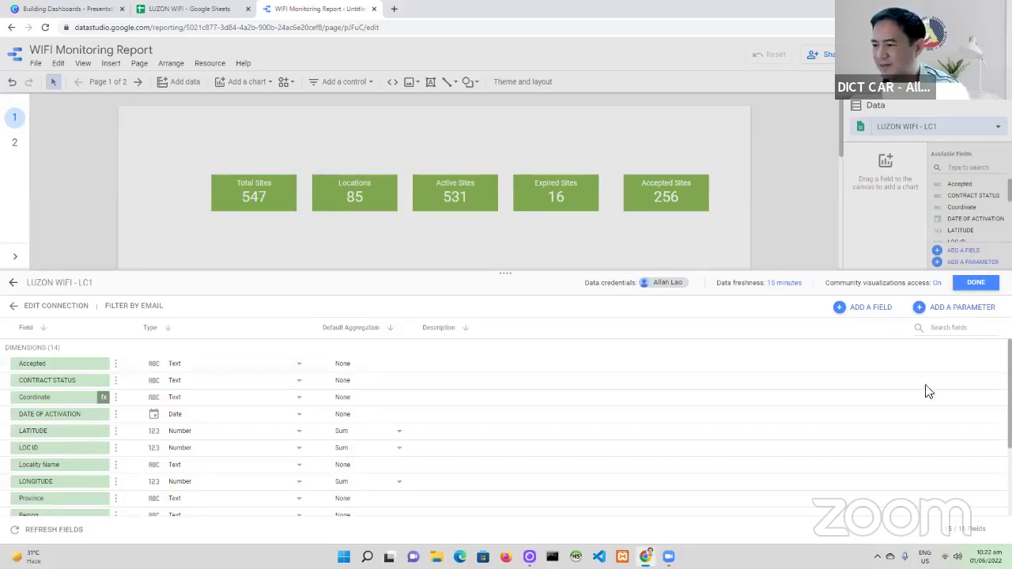
pyautogui.click(980, 283)
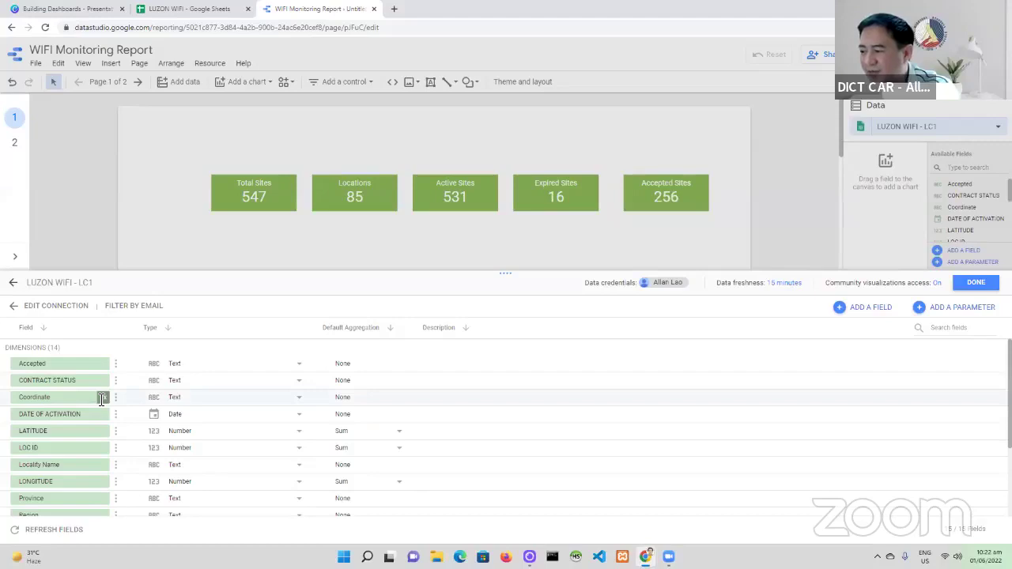
pyautogui.click(267, 405)
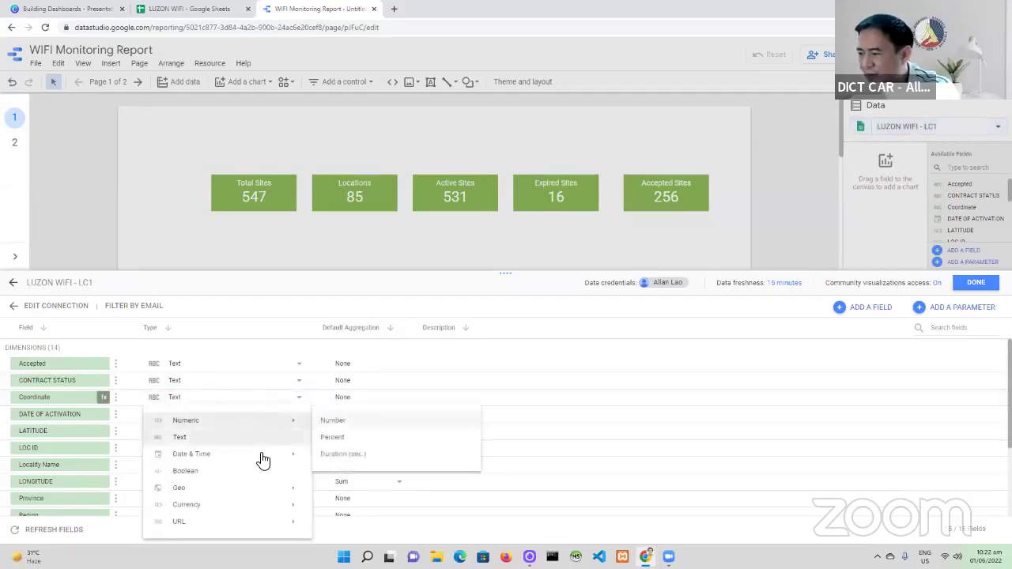
pyautogui.moveTo(261, 493)
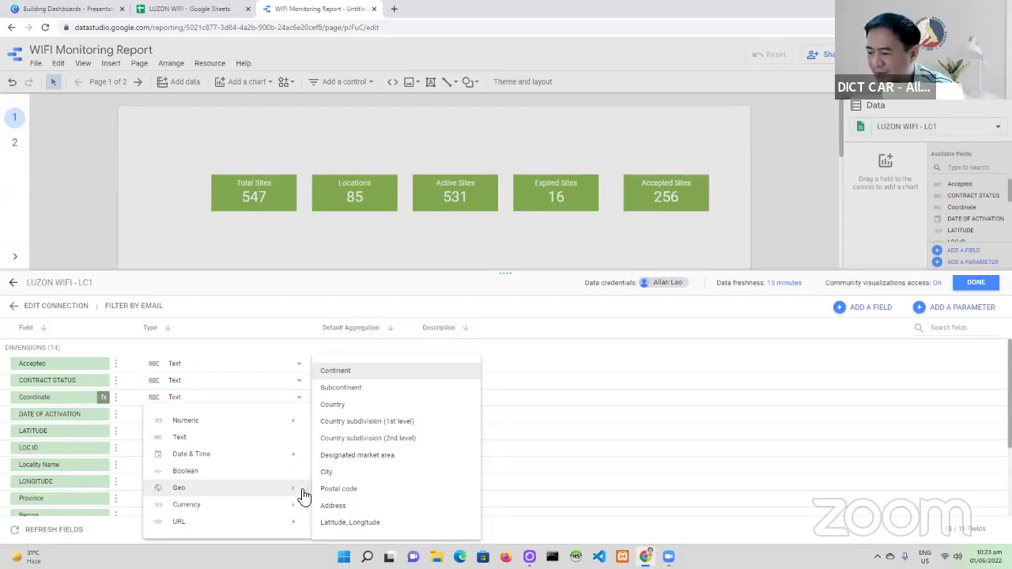
pyautogui.click(348, 523)
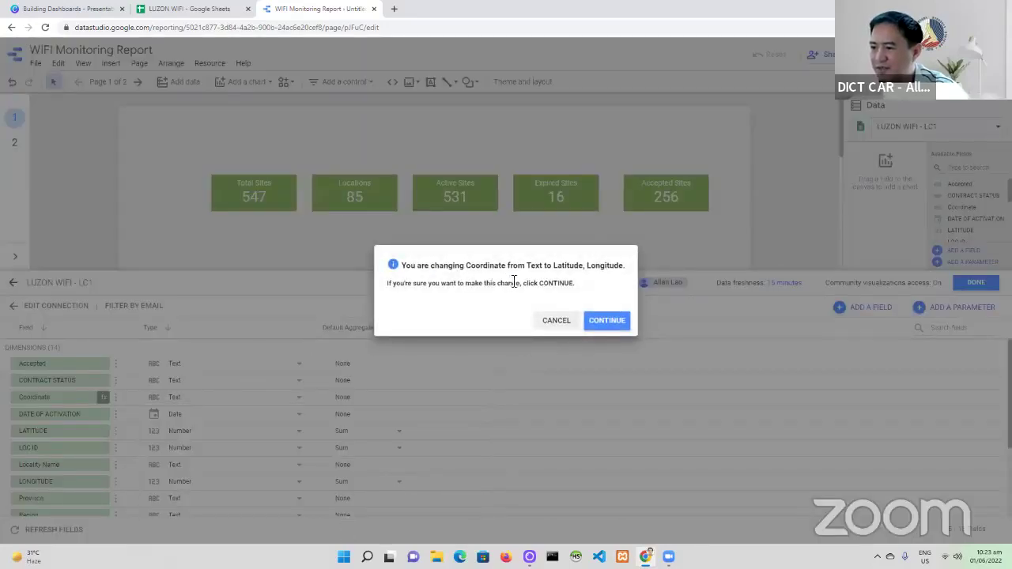
pyautogui.click(608, 326)
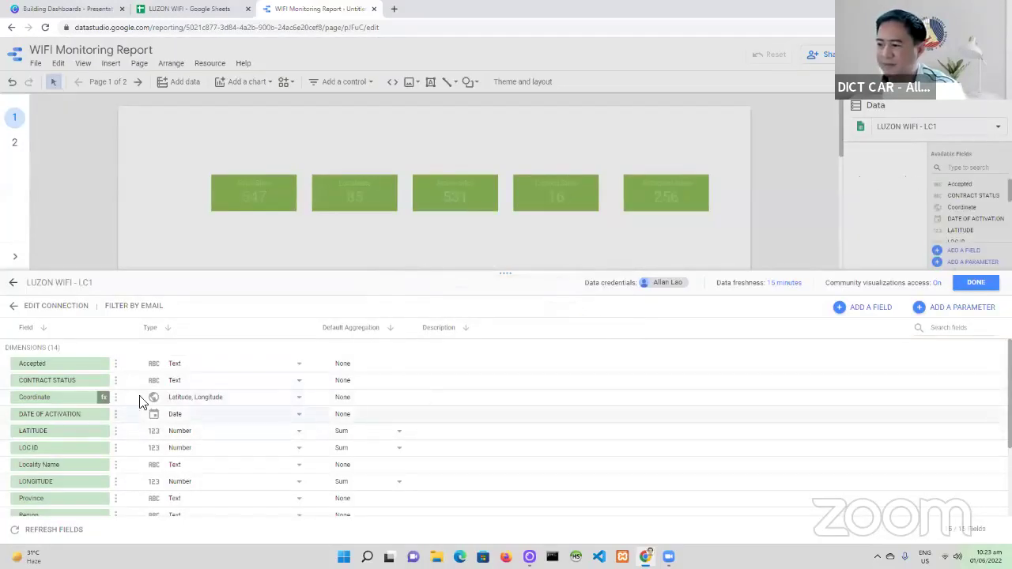
pyautogui.click(974, 284)
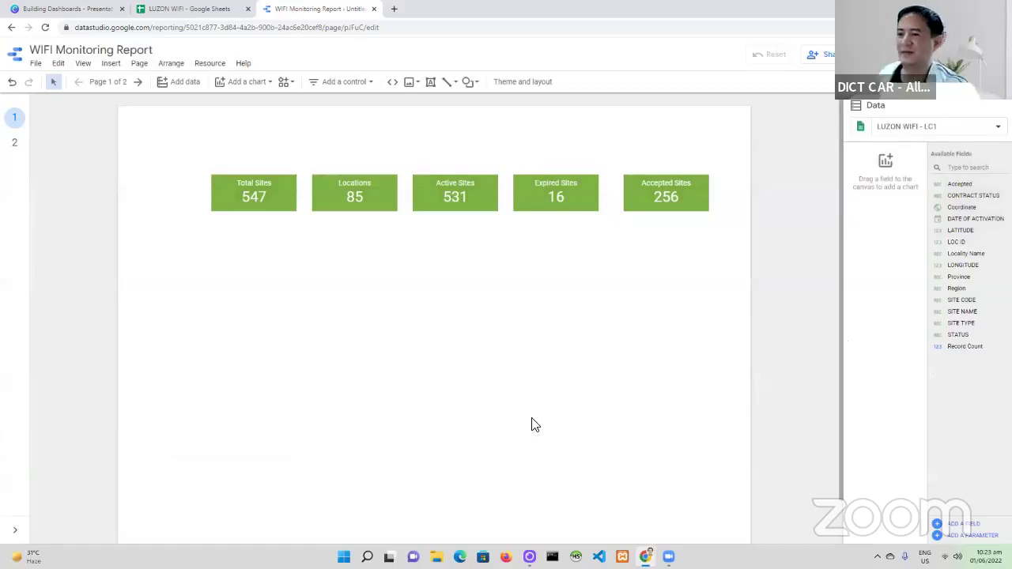
# - Switch to the Building Dashboards presentation in Canva and examine the dashboard layout on slide 20 in full-screen presentation mode
pyautogui.click(67, 9)
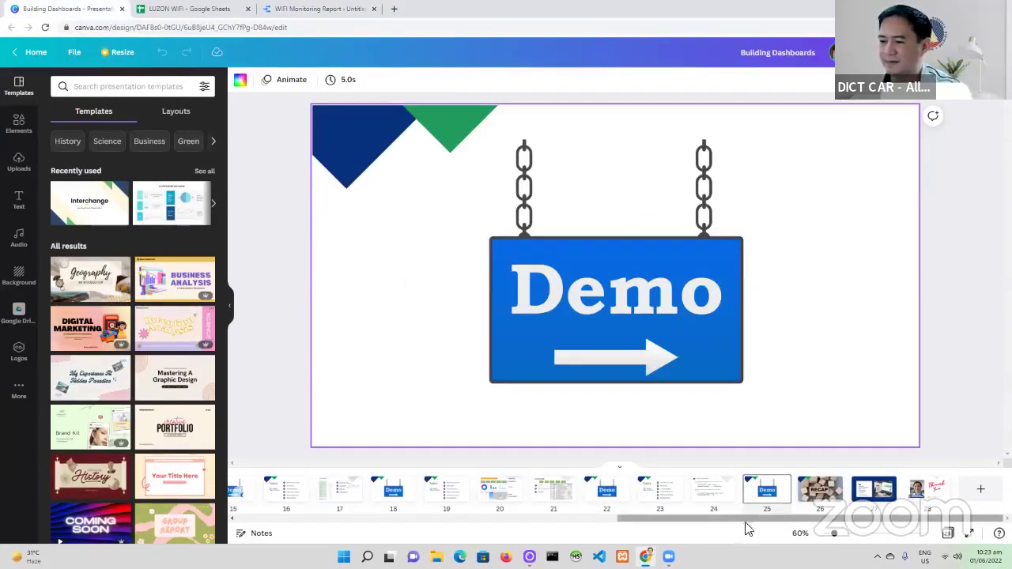
pyautogui.click(823, 504)
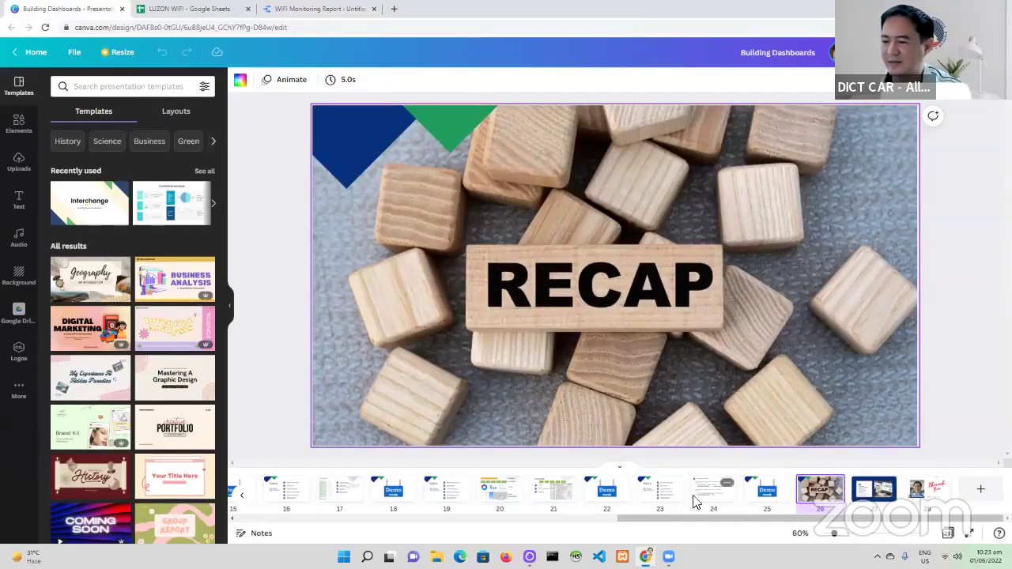
pyautogui.click(497, 495)
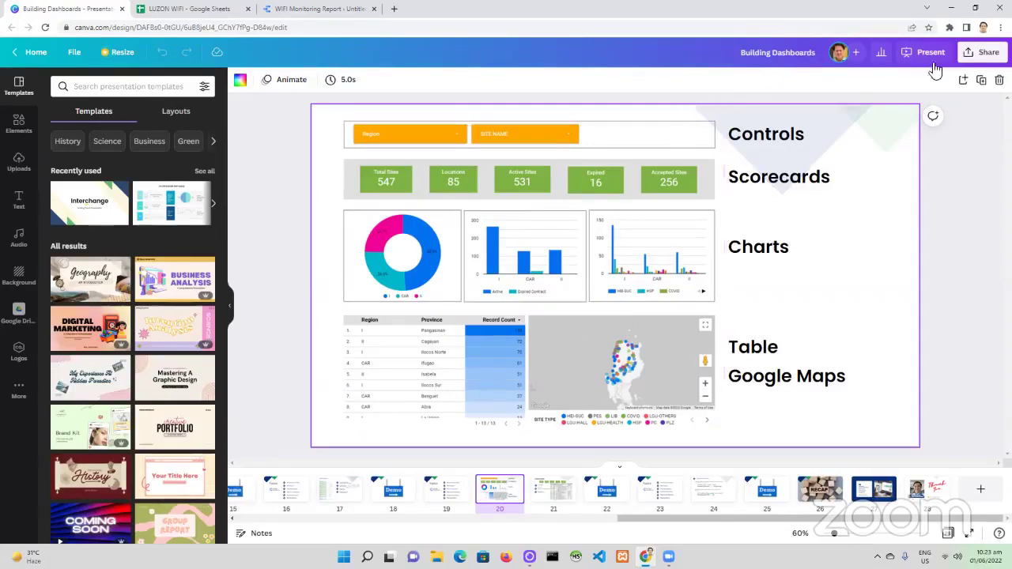
pyautogui.click(935, 57)
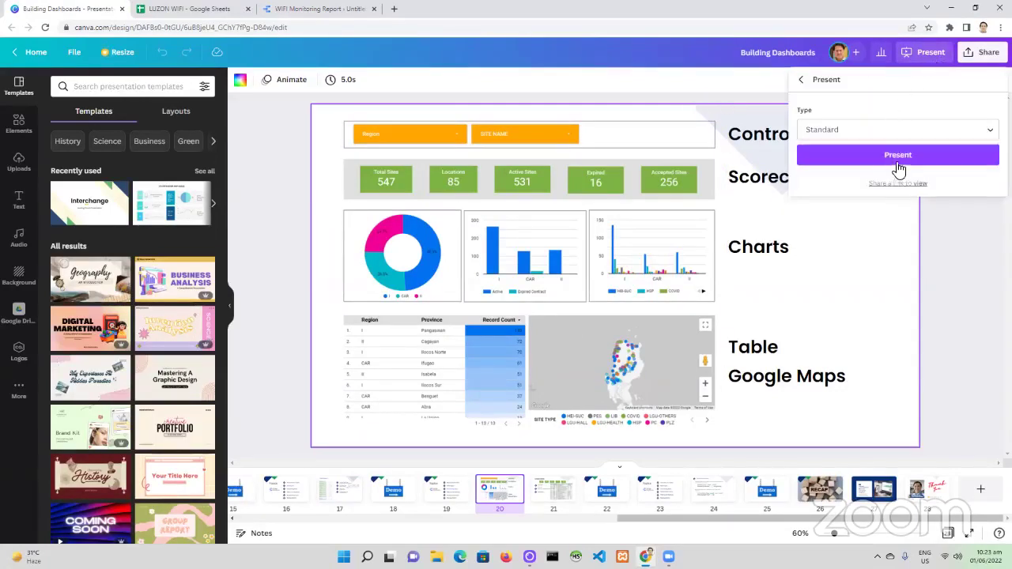
pyautogui.click(898, 162)
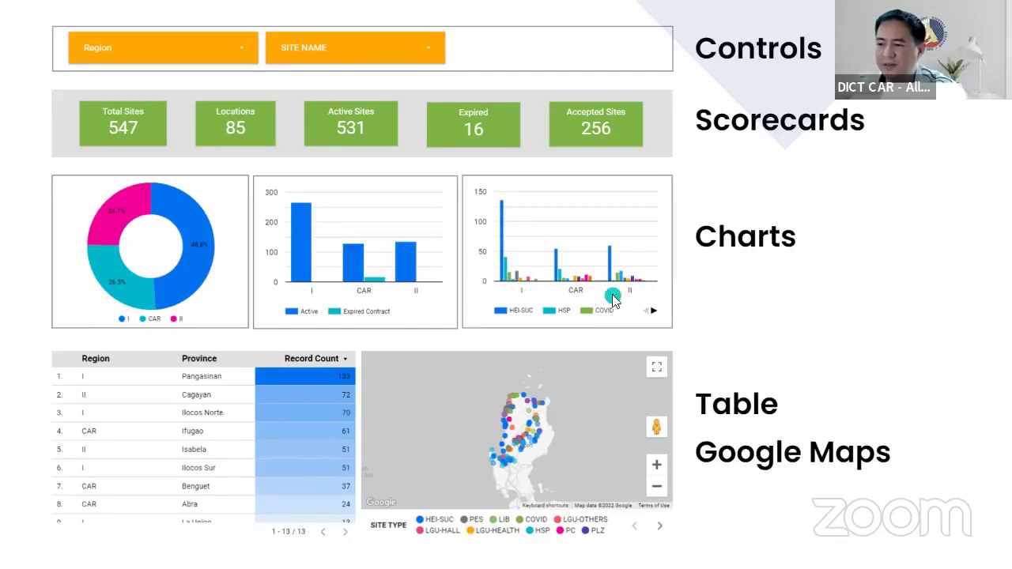
pyautogui.click(518, 314)
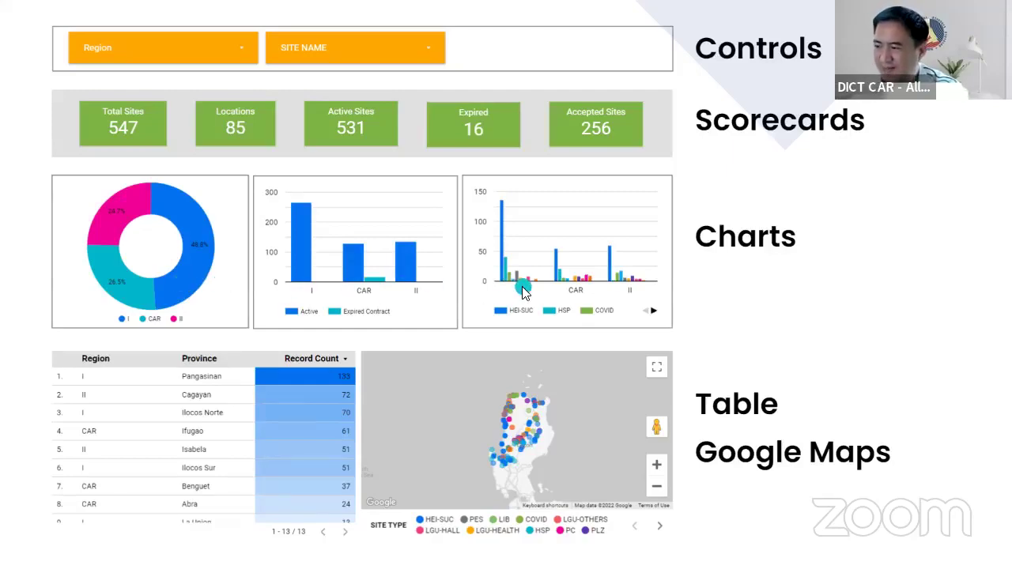
pyautogui.press('Escape')
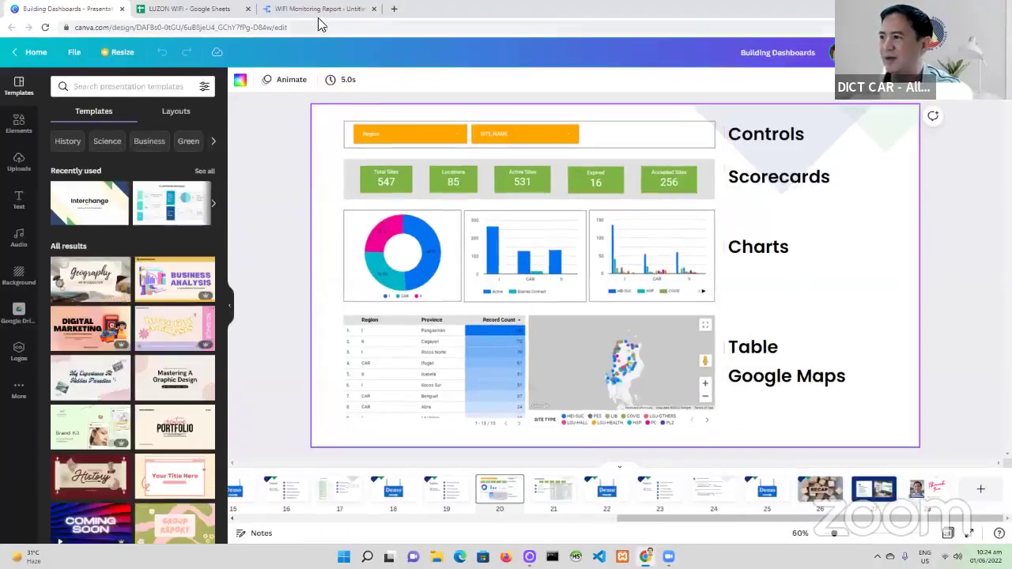
# - Return to the WIFI Monitoring Report in Data Studio and insert a donut chart below the Total Sites scorecard, aligned with its left edge
pyautogui.click(320, 9)
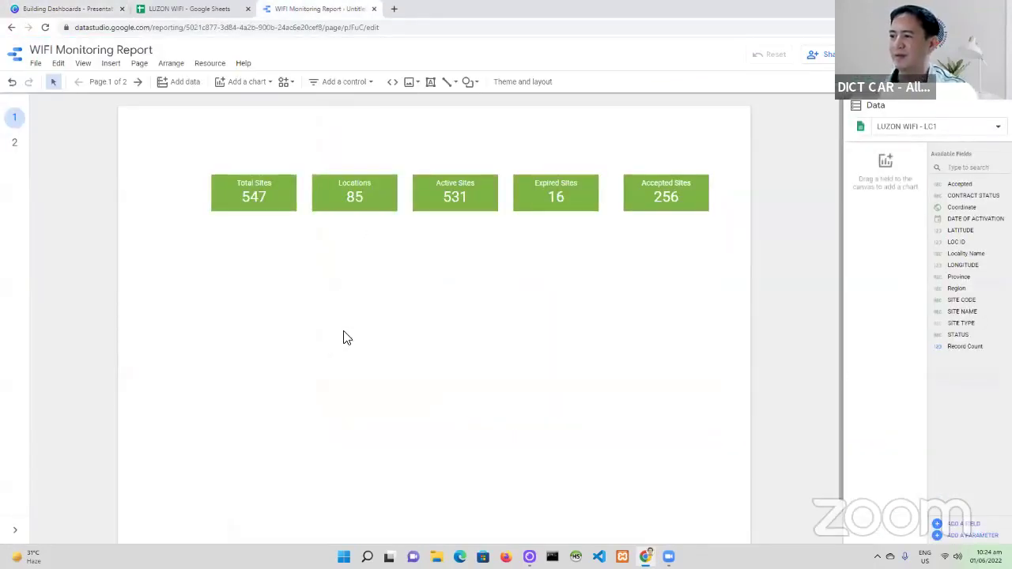
pyautogui.click(255, 82)
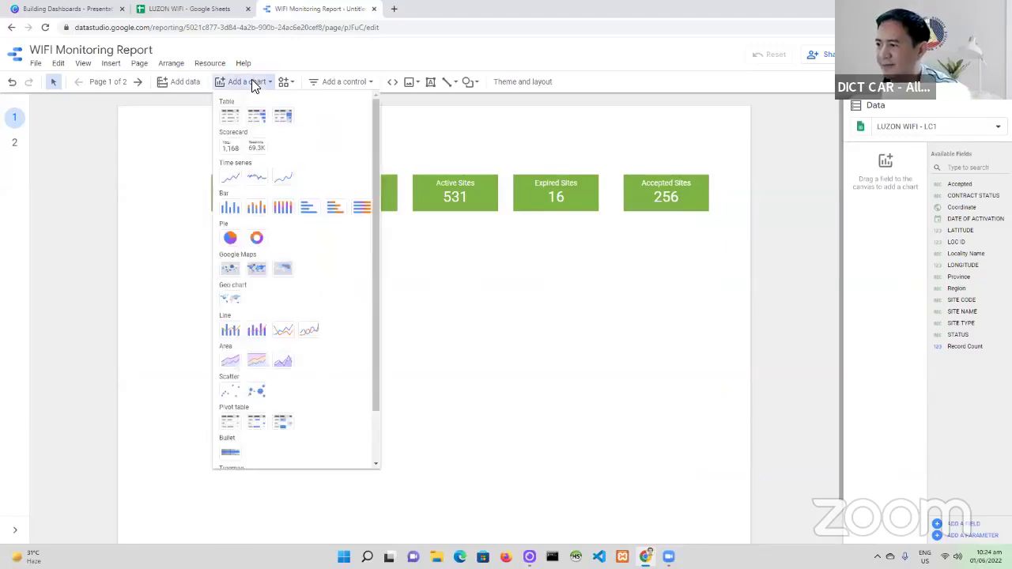
pyautogui.click(260, 243)
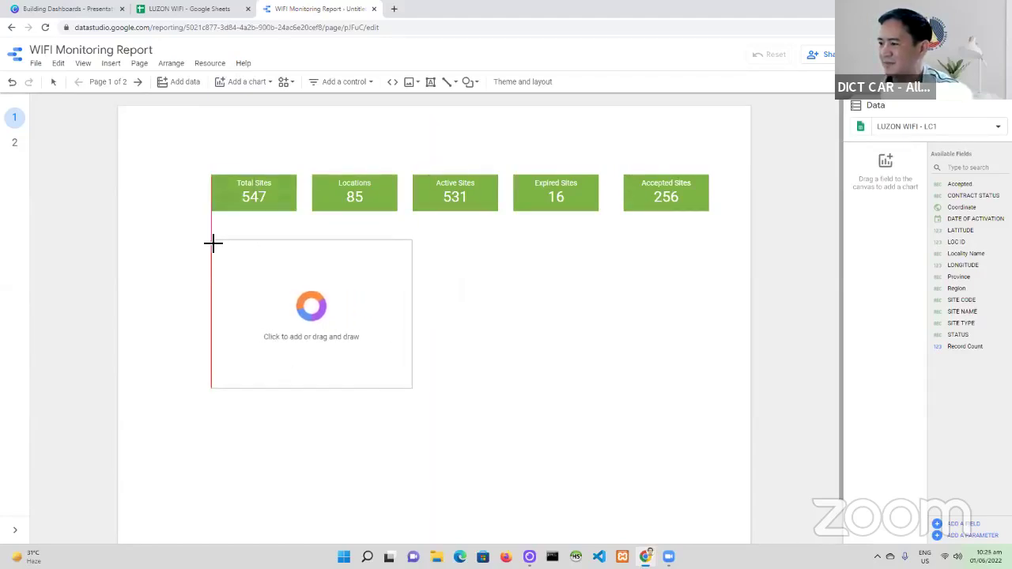
pyautogui.click(213, 242)
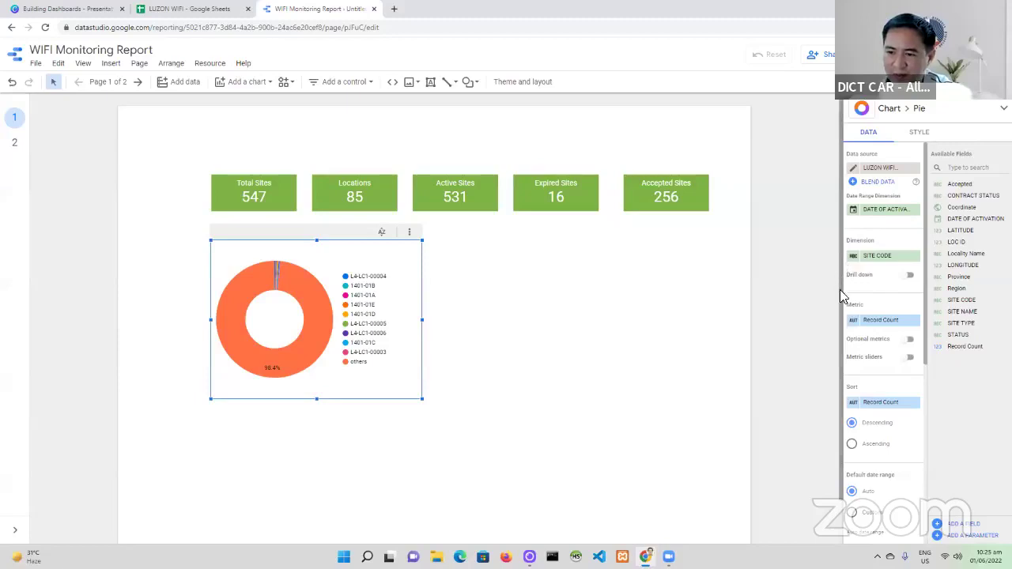
# - Set the donut chart's dimension to Region
pyautogui.click(893, 263)
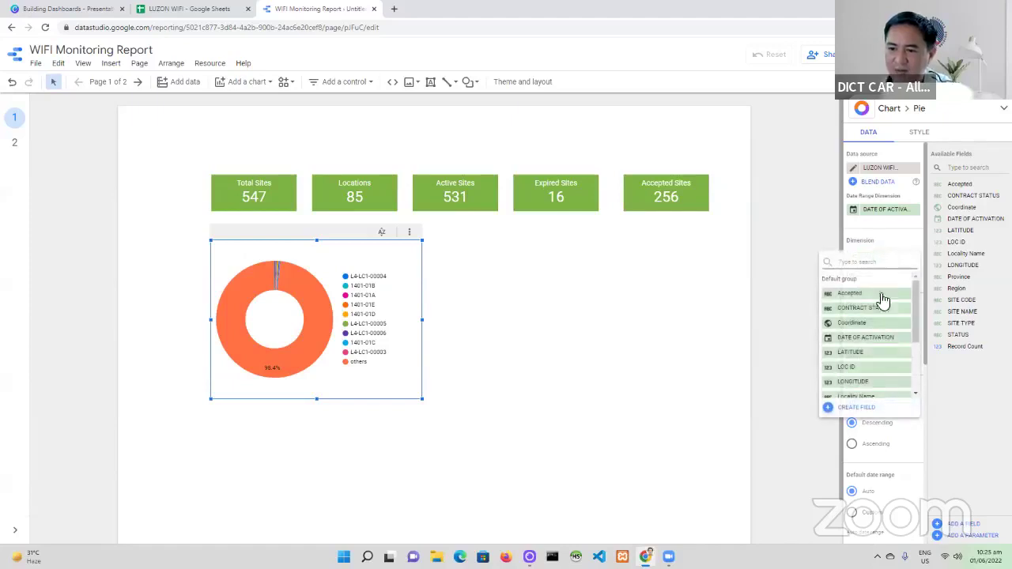
pyautogui.scroll(-1, 889, 359)
pyautogui.scroll(-1, 890, 358)
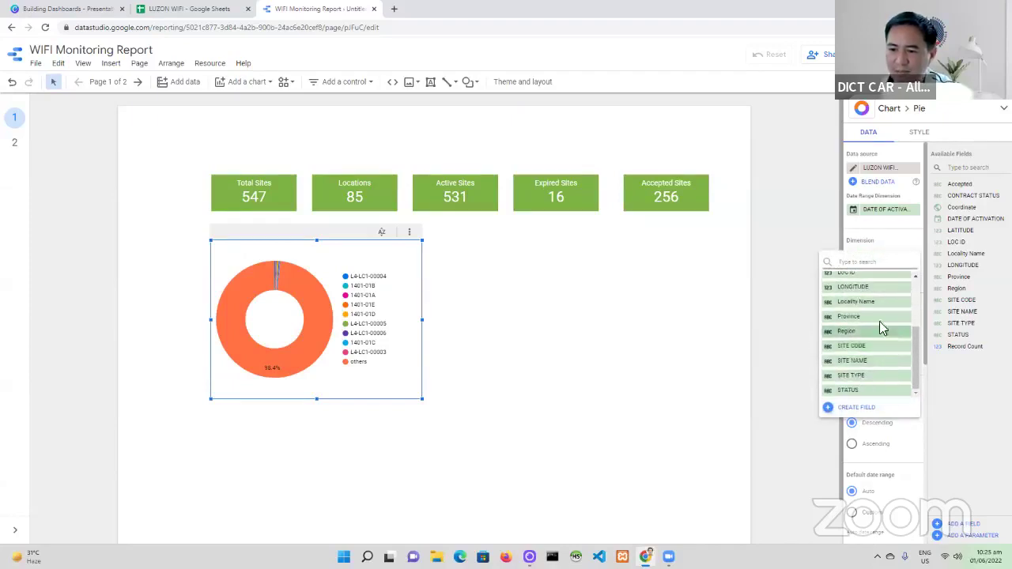
pyautogui.click(878, 332)
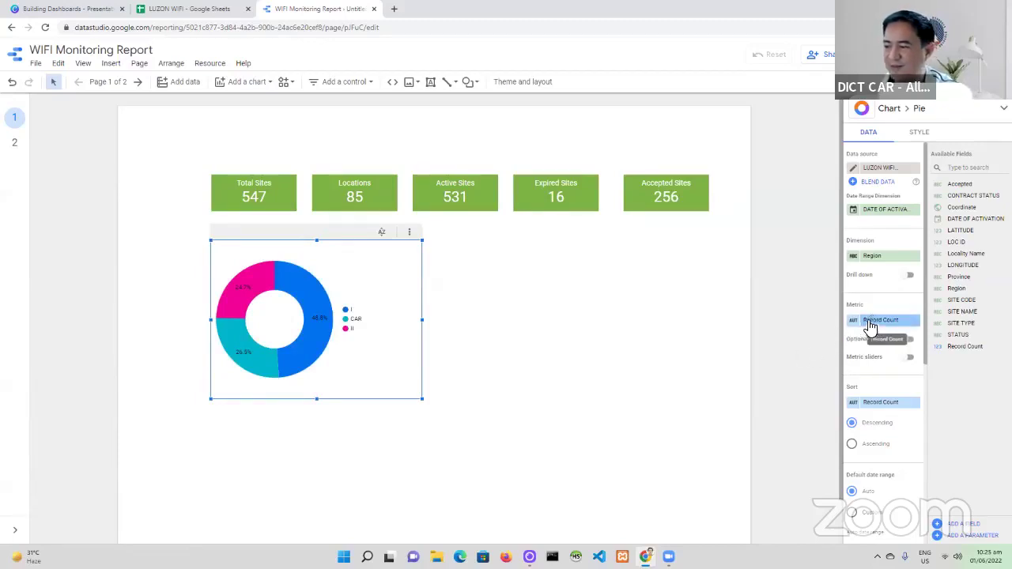
# - Place the donut chart's legend above the chart and deselect the chart
pyautogui.click(920, 135)
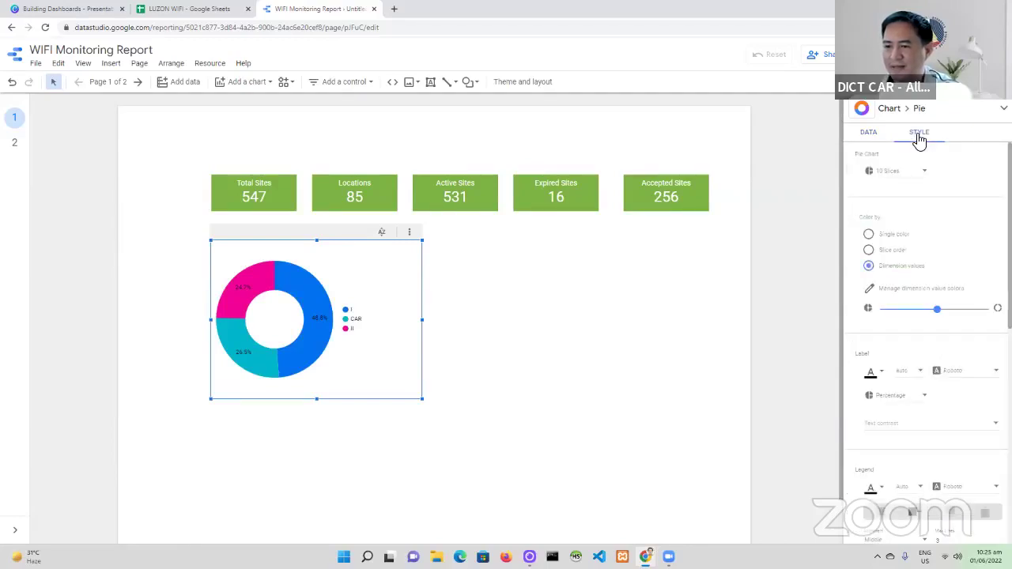
pyautogui.scroll(-2, 926, 443)
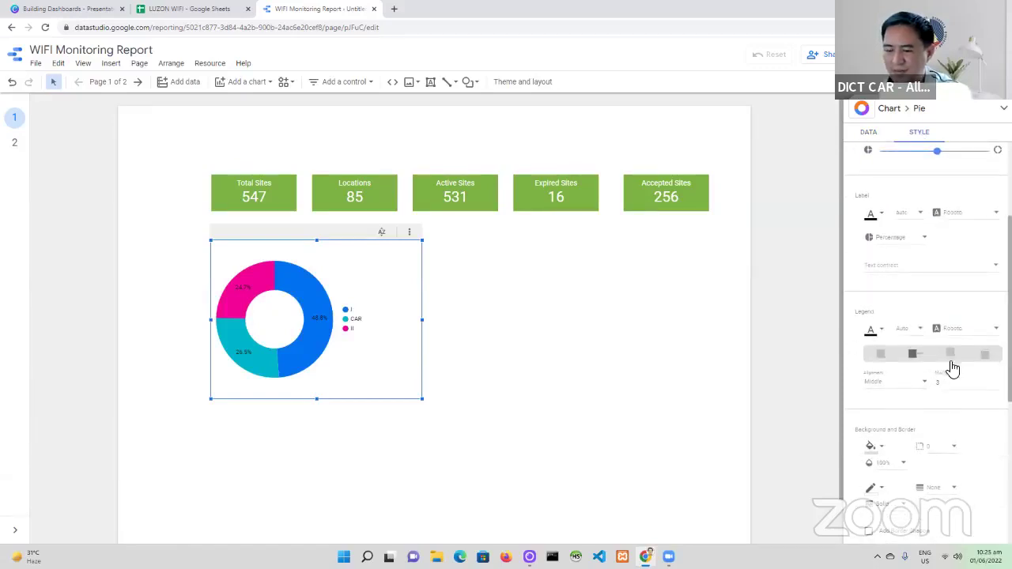
pyautogui.click(984, 356)
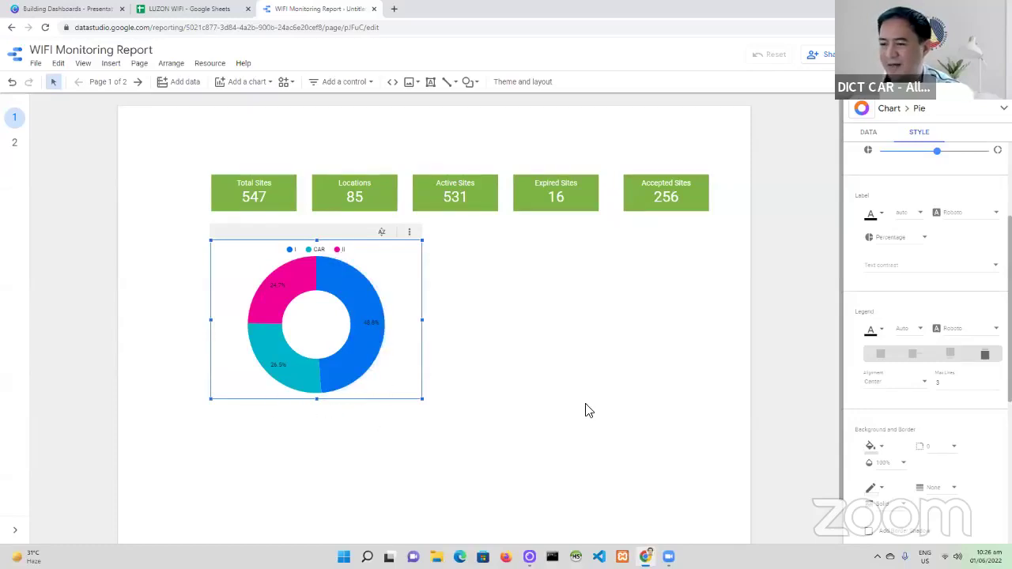
pyautogui.click(510, 395)
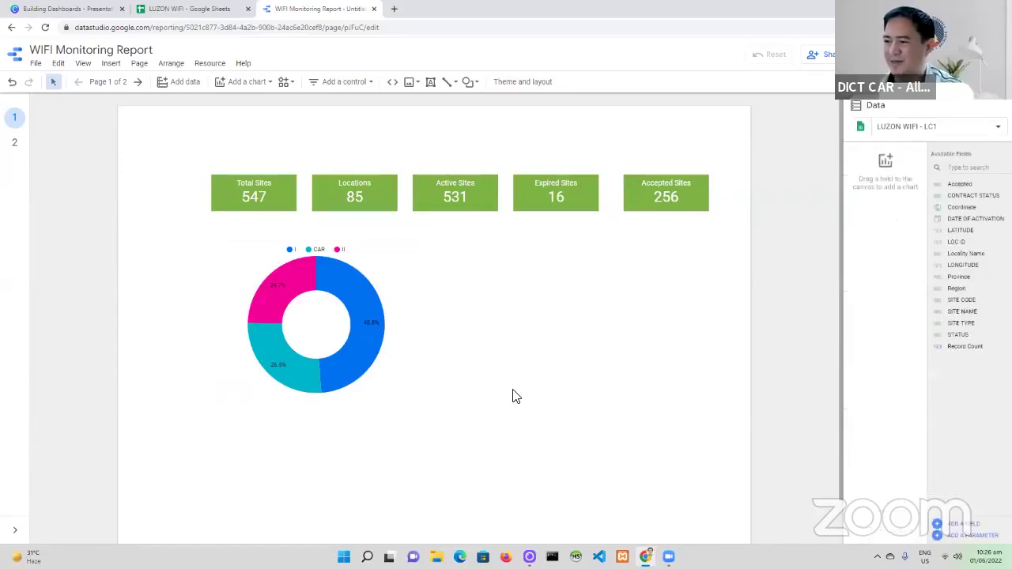
# - Test the donut chart's cross-filtering on the scorecards, first with the region I slice and finally with the CAR slice
pyautogui.scroll(-1, 513, 395)
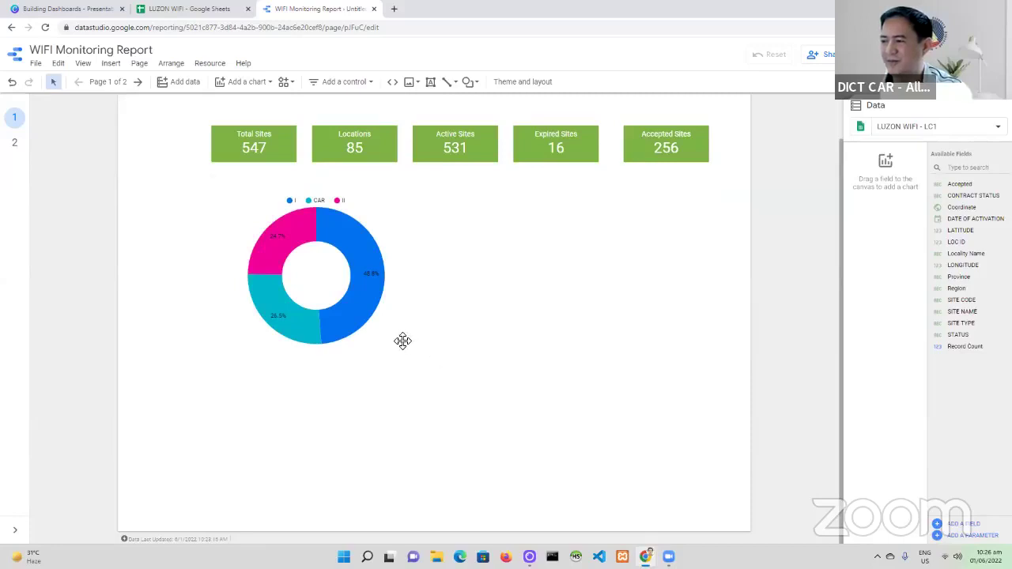
pyautogui.click(356, 318)
pyautogui.click(491, 306)
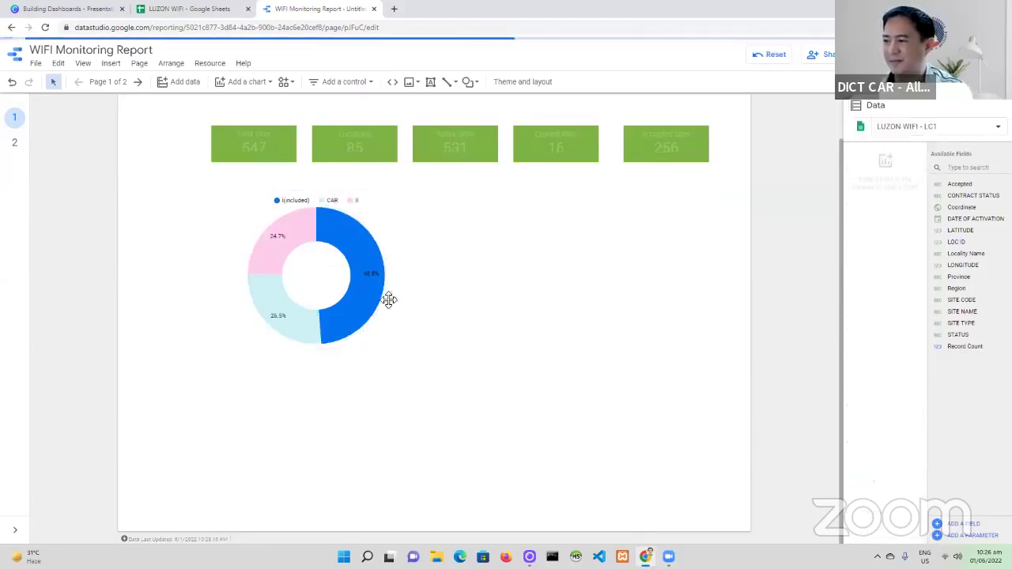
pyautogui.click(305, 326)
pyautogui.click(492, 306)
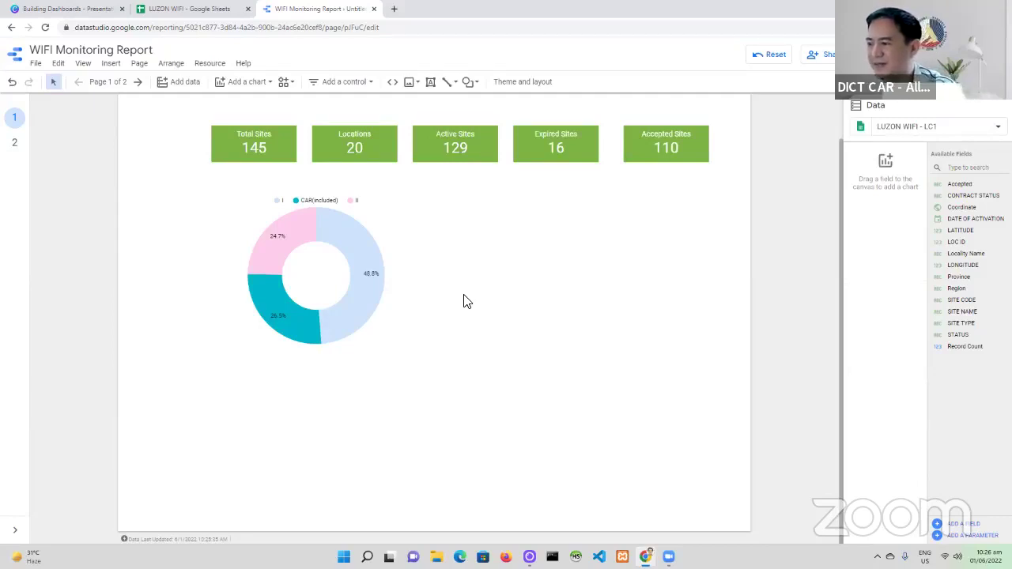
pyautogui.moveTo(420, 303)
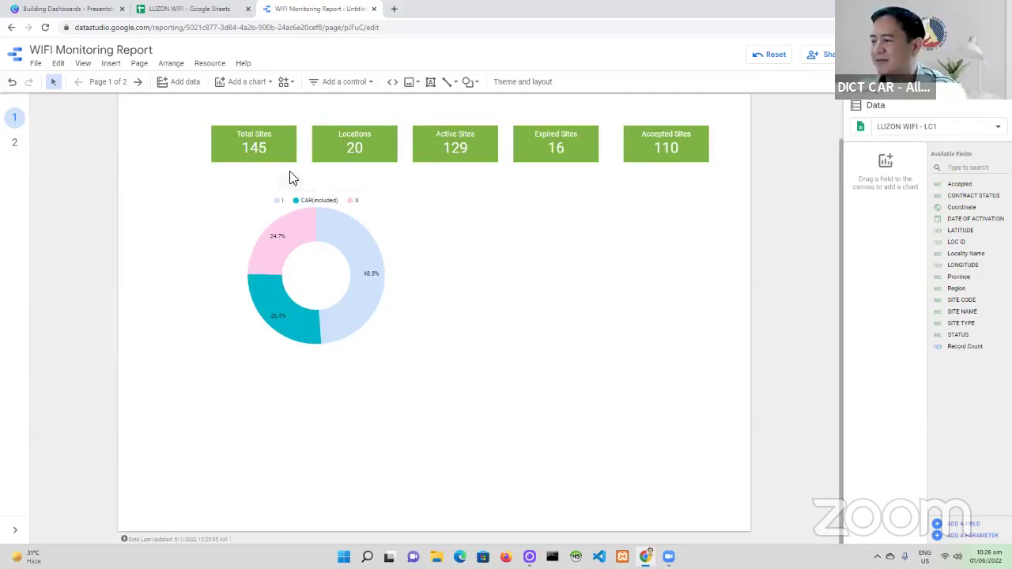
# - Insert a table with heatmap below the donut chart, aligned with its left edge
pyautogui.click(185, 82)
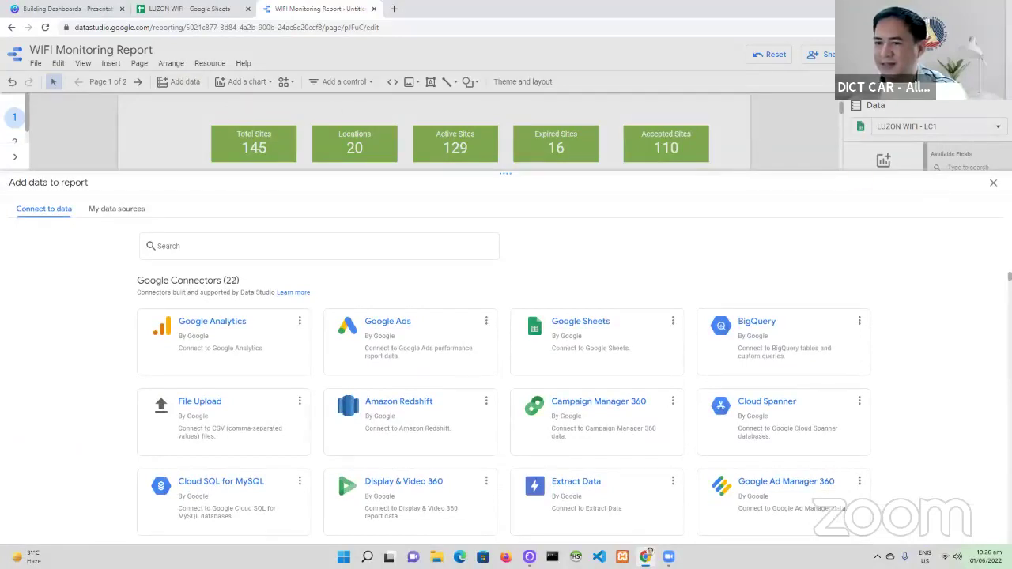
pyautogui.press('Escape')
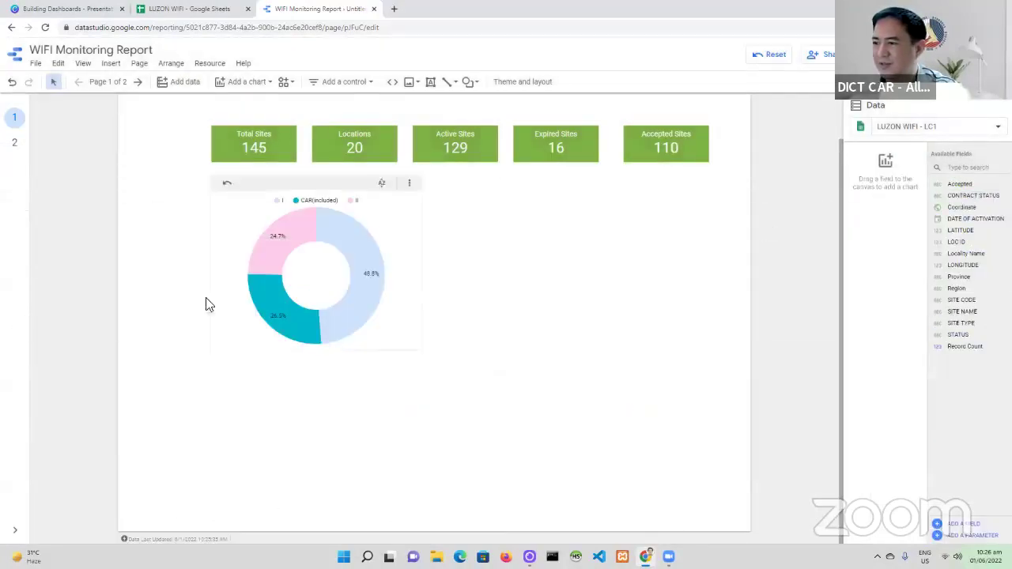
pyautogui.click(240, 82)
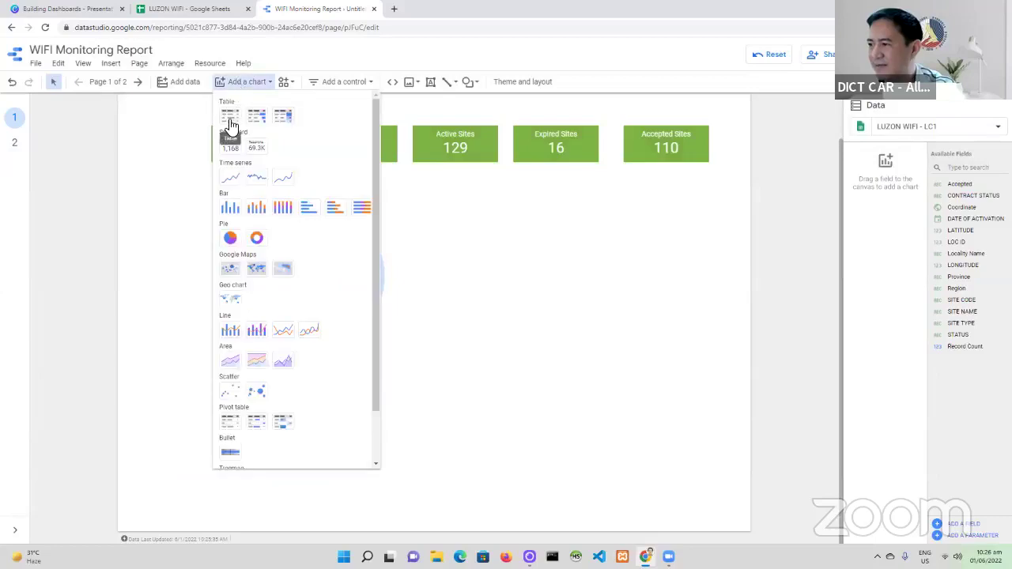
pyautogui.click(282, 118)
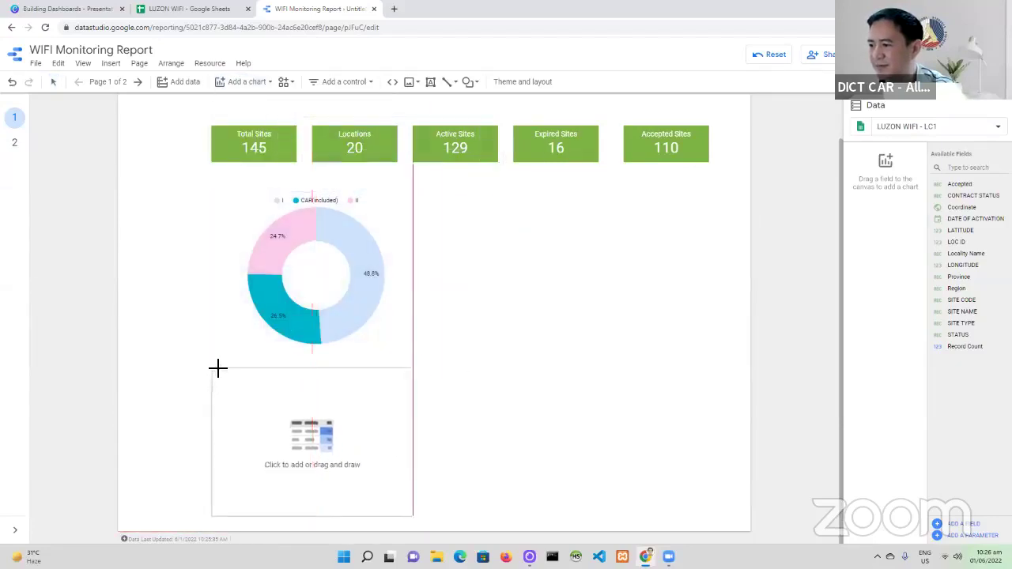
pyautogui.click(212, 370)
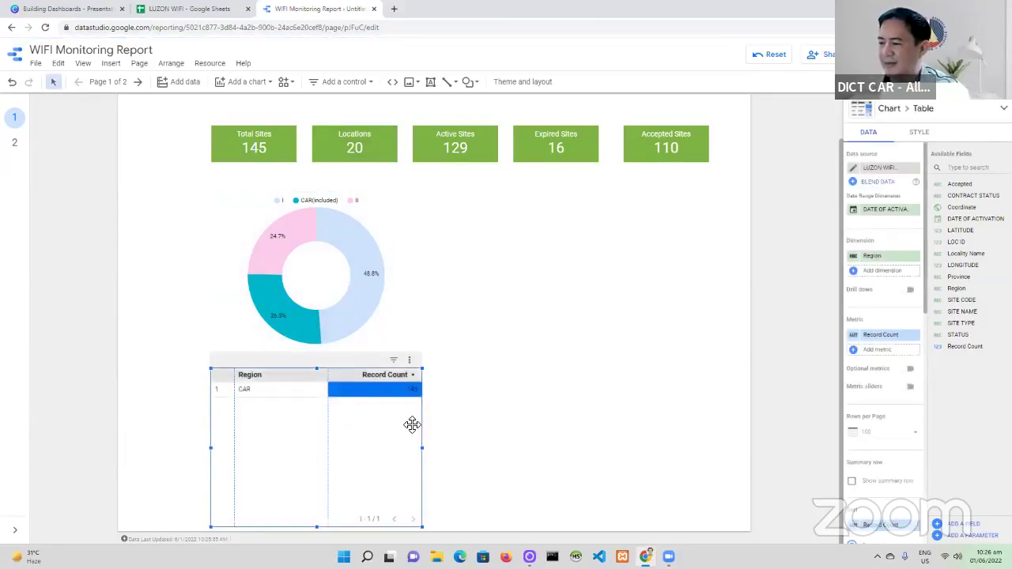
# - Widen the heatmap table beyond the donut chart's right edge and add Province as its second dimension
pyautogui.moveTo(423, 448); pyautogui.dragTo(477, 448)
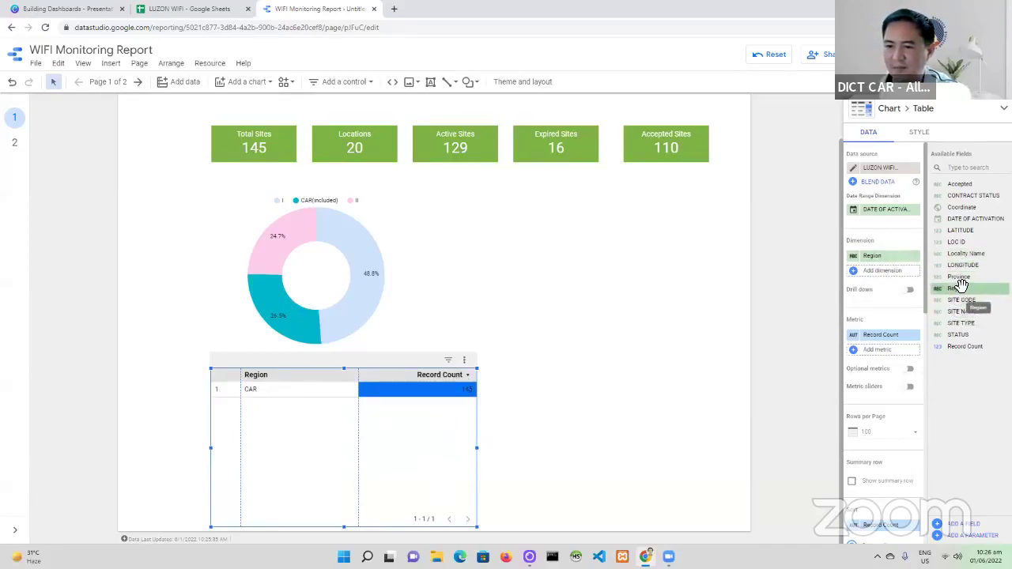
pyautogui.moveTo(959, 277); pyautogui.dragTo(346, 428)
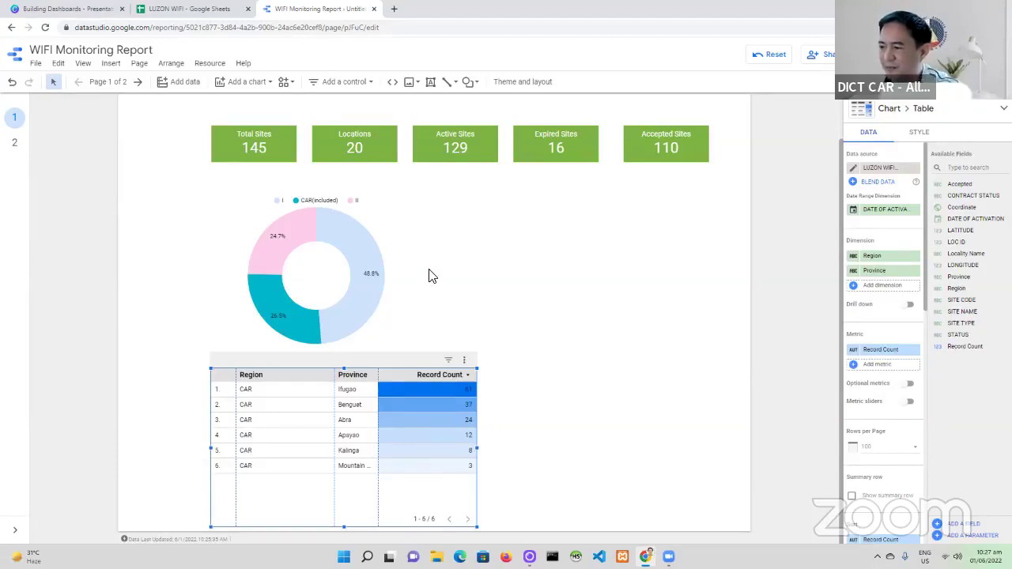
pyautogui.click(480, 256)
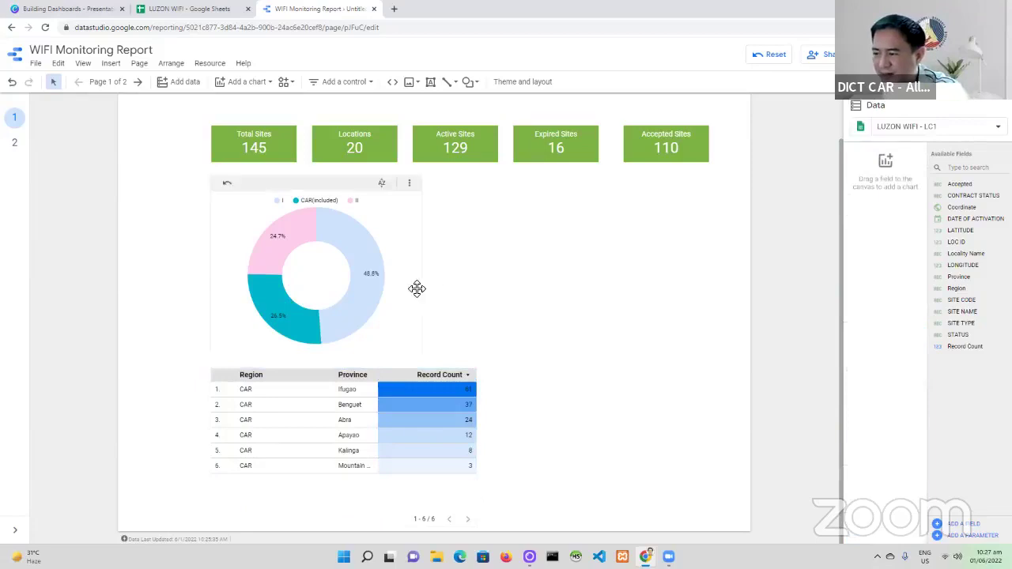
# - Test cross-filtering the scorecards and table by region II and region I from the donut chart, and clear the filter
pyautogui.moveTo(307, 320)
pyautogui.moveTo(272, 266)
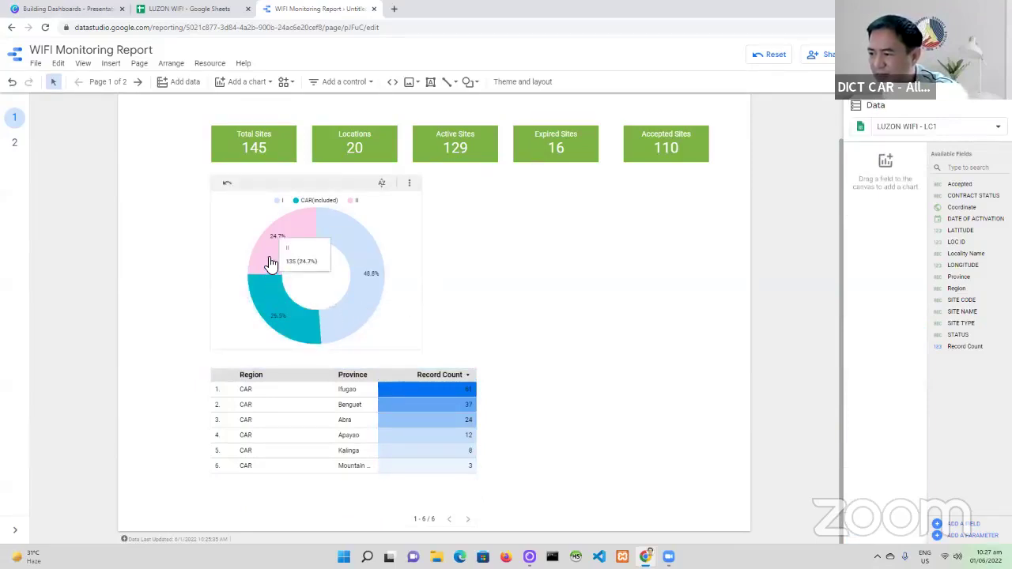
pyautogui.click(271, 263)
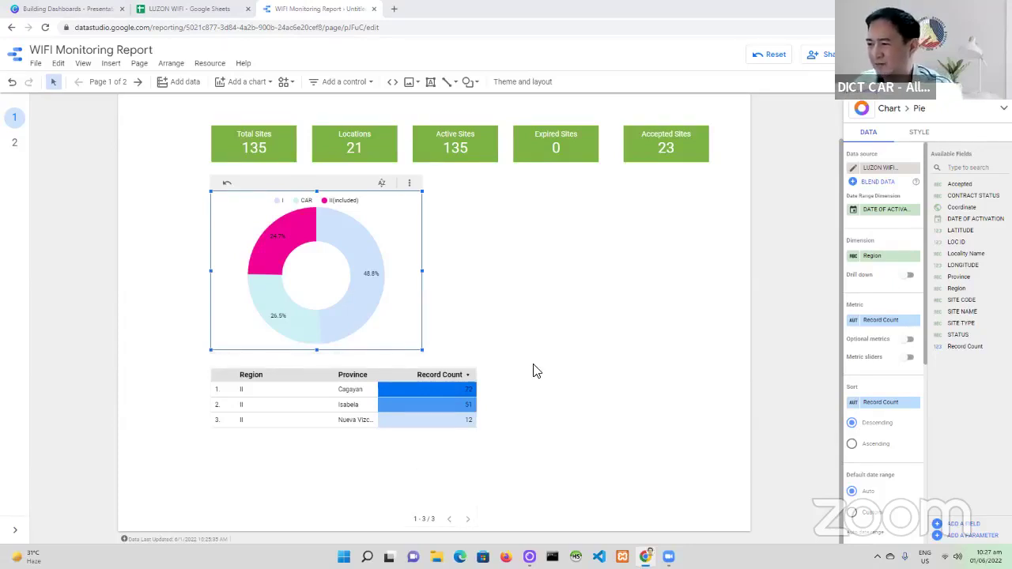
pyautogui.click(362, 305)
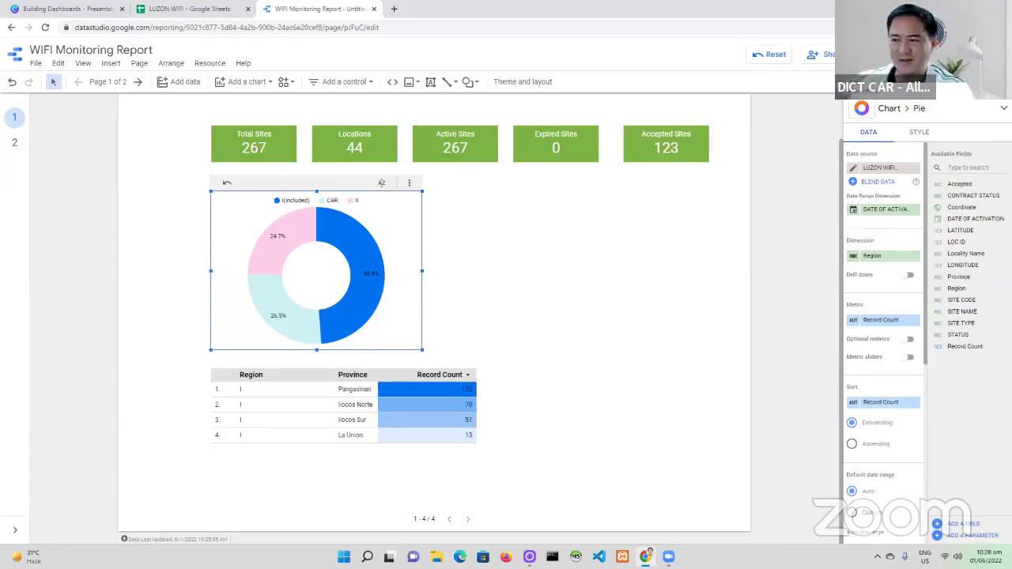
pyautogui.click(529, 293)
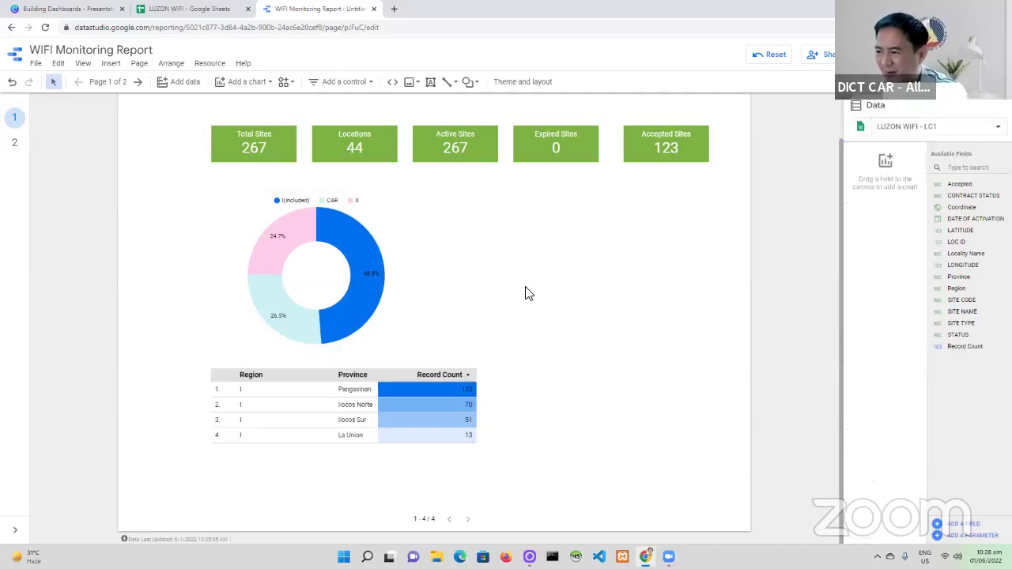
pyautogui.click(376, 320)
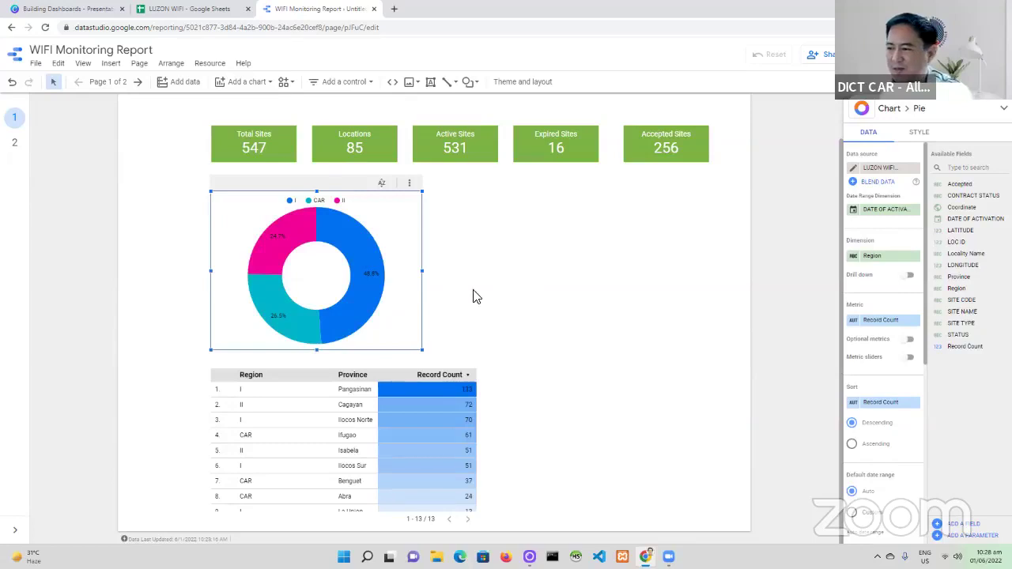
pyautogui.moveTo(373, 290)
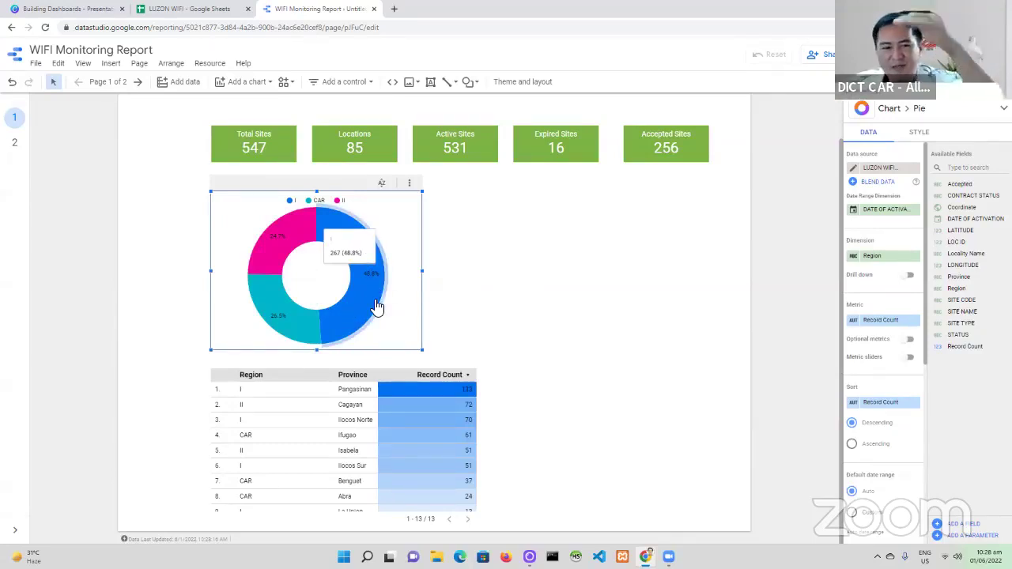
# - Switch to the LUZON WIFI Google Sheet to look at its site records, and return to the Data Studio report
pyautogui.click(199, 11)
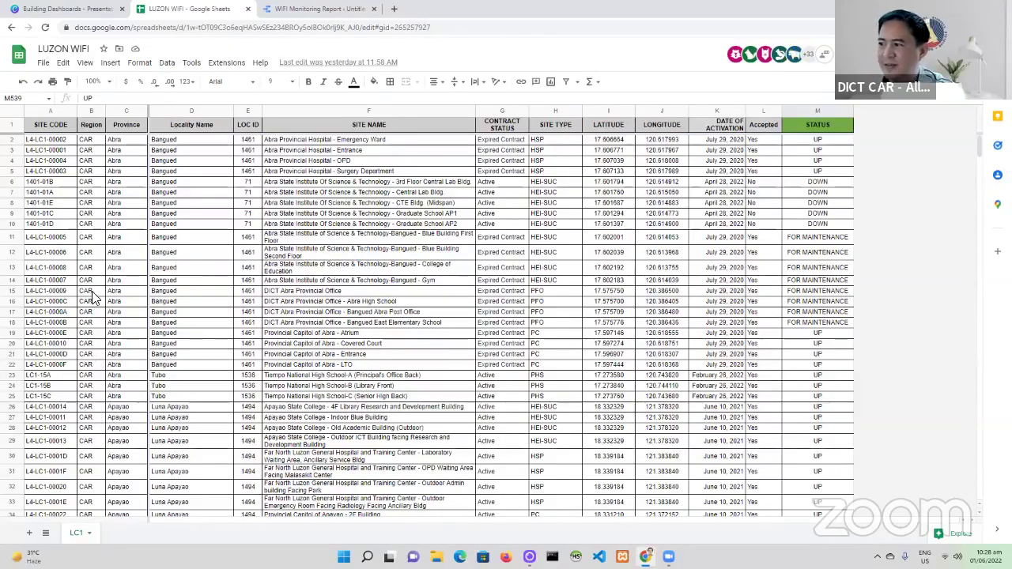
pyautogui.click(17, 171)
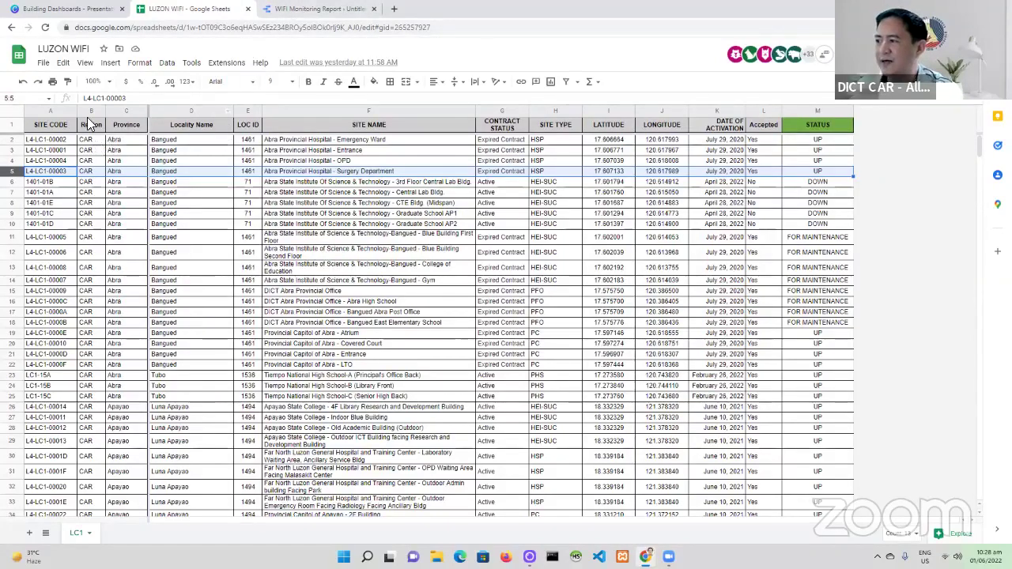
pyautogui.click(316, 11)
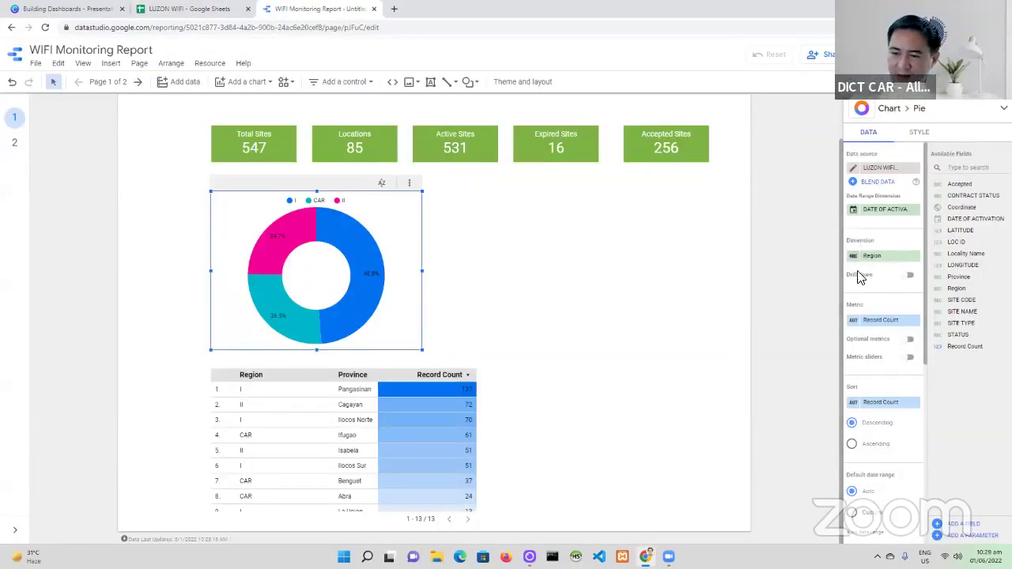
# - Enable drill down on the donut chart and add Province as the dimension below Region
pyautogui.click(911, 277)
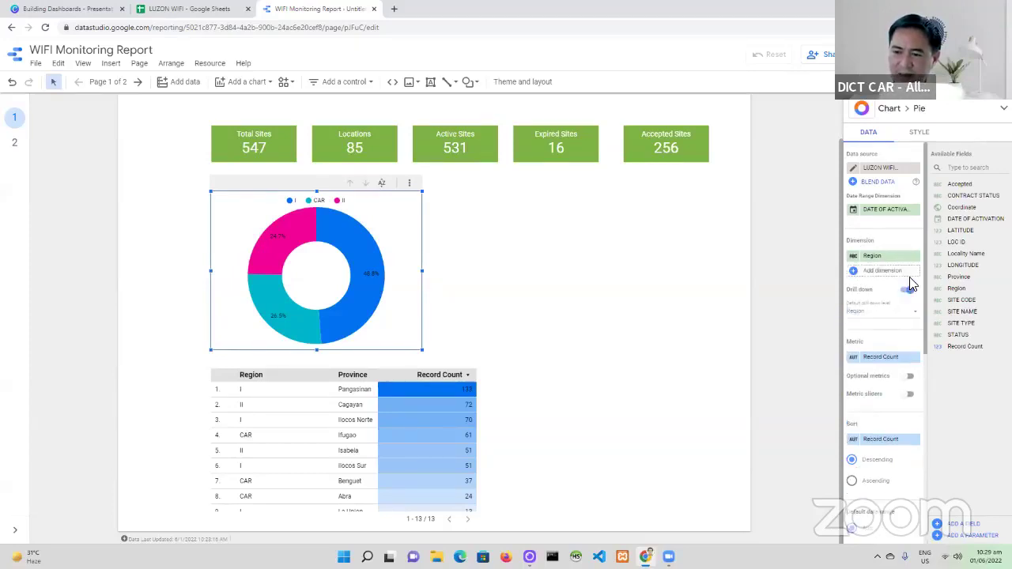
pyautogui.click(889, 271)
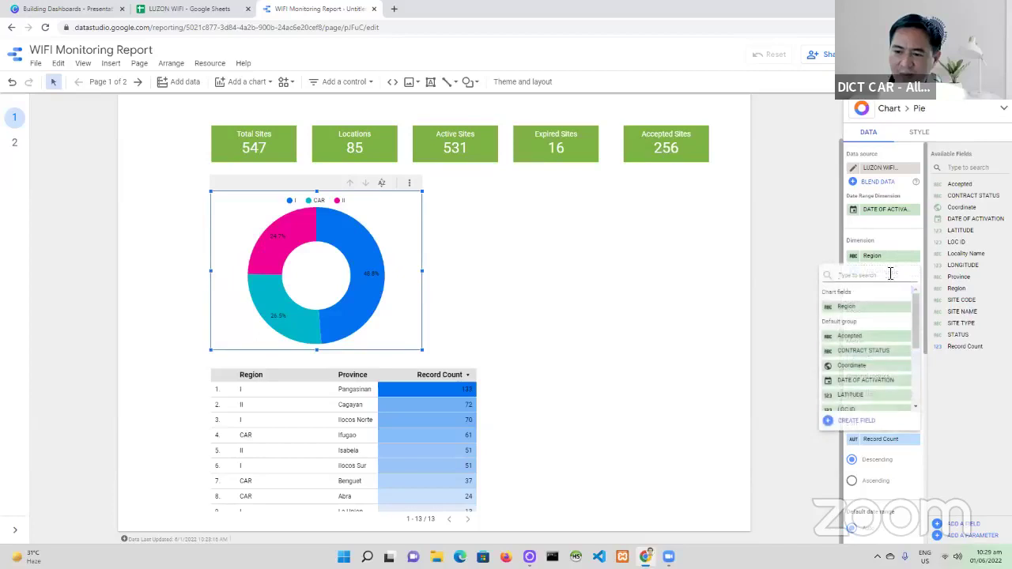
pyautogui.scroll(-2, 877, 376)
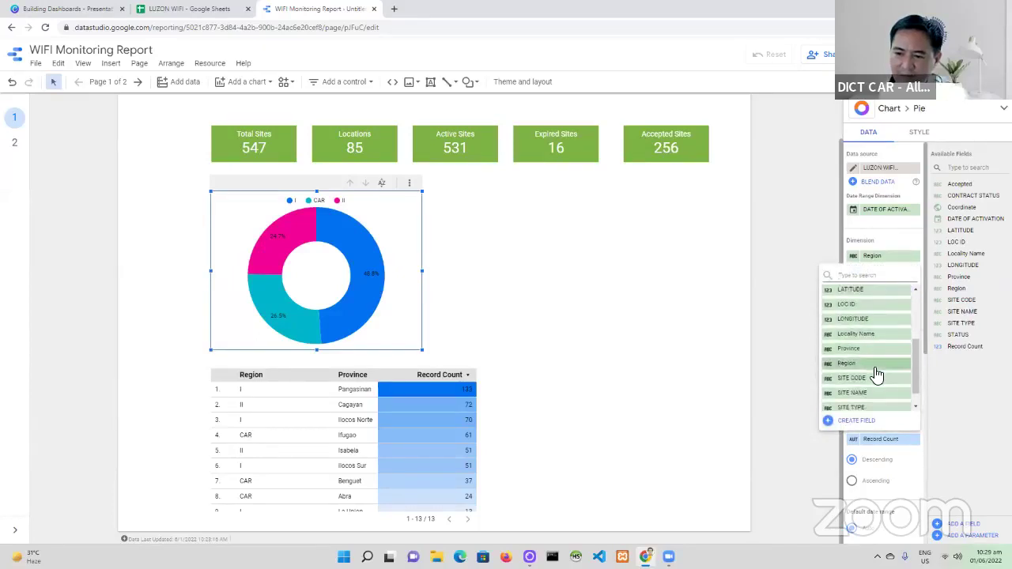
pyautogui.click(875, 352)
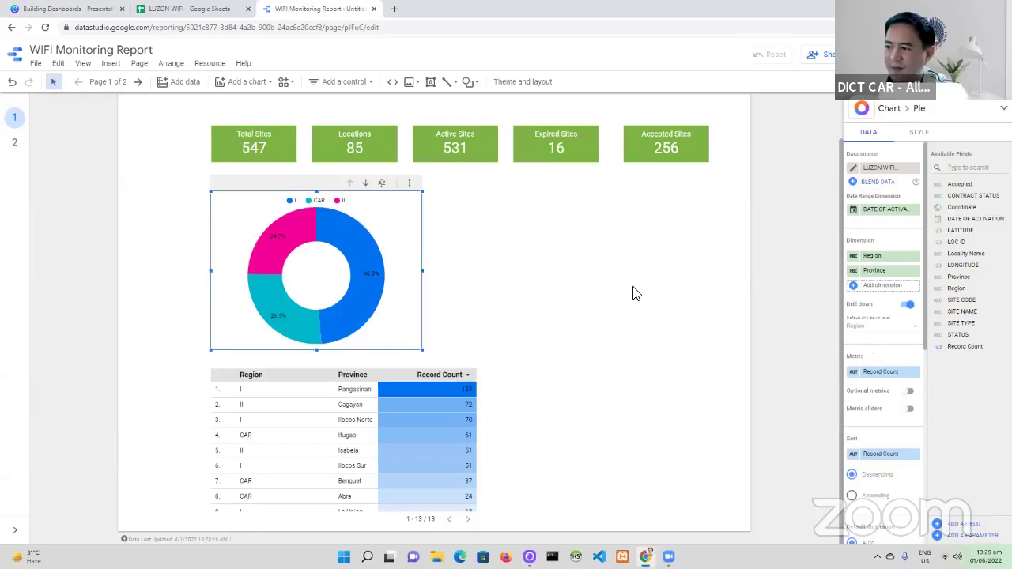
# - Drill the donut chart down to the Province level and inspect the Pangasinan and Isabela slices
pyautogui.click(366, 187)
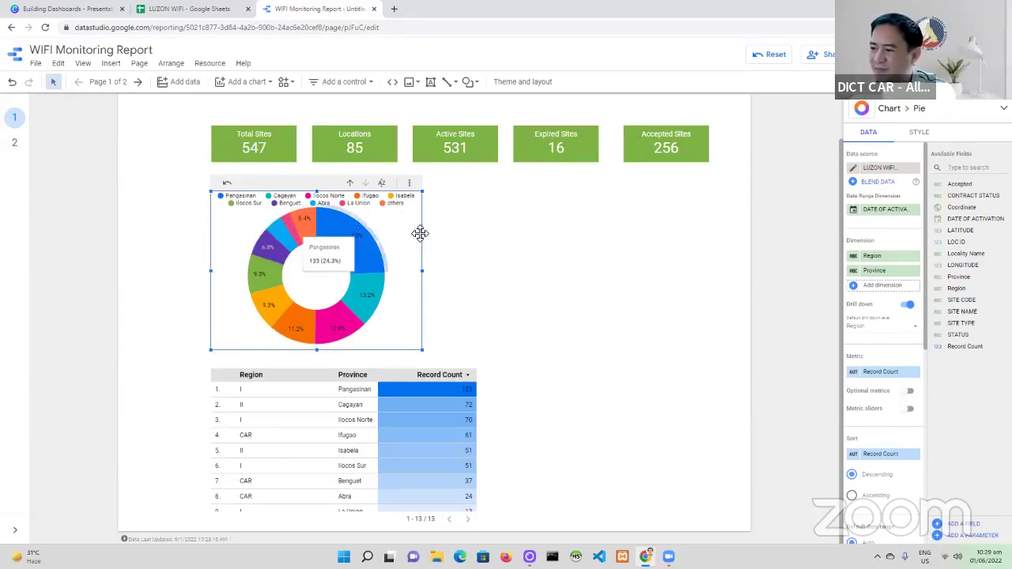
pyautogui.moveTo(309, 240)
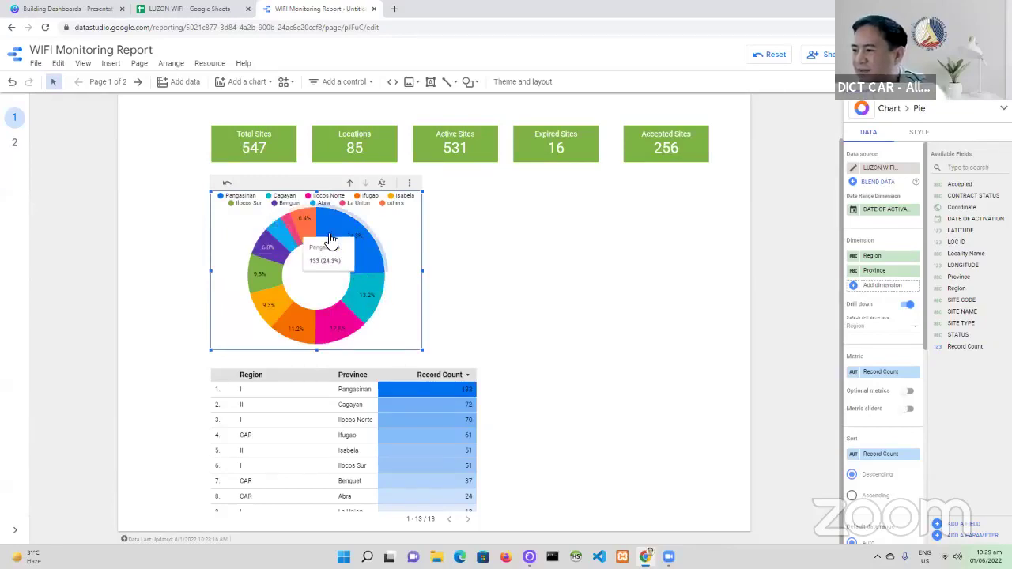
pyautogui.moveTo(281, 315)
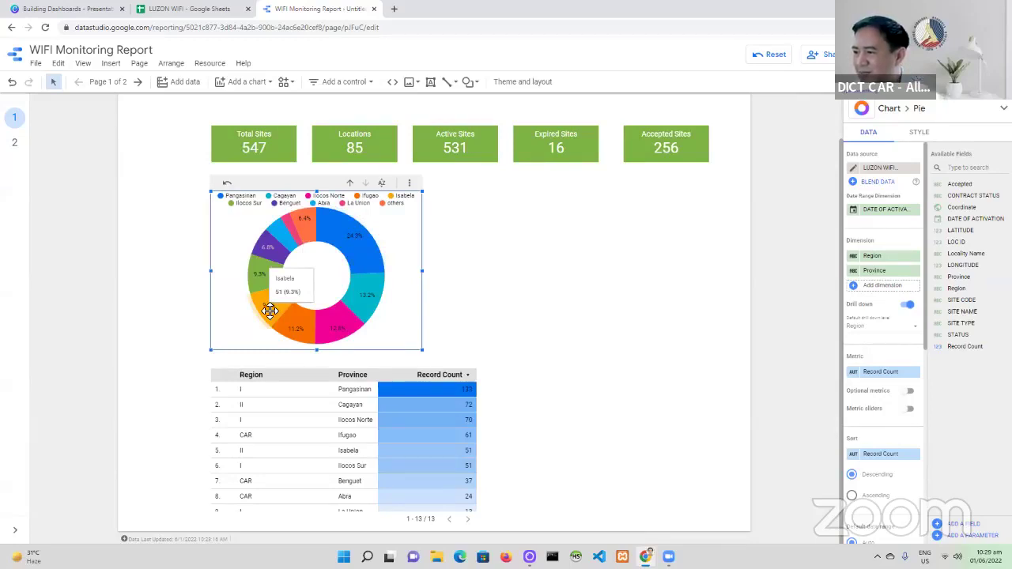
# - Test cross-filtering by the Isabela and Ifugao slices of the donut chart, and drill back up to the Region level
pyautogui.click(270, 311)
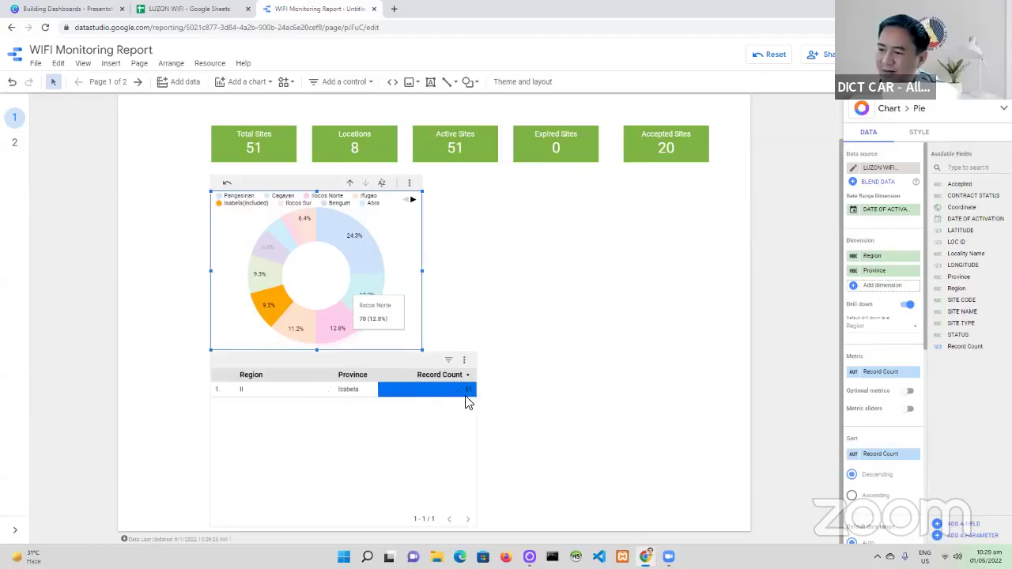
pyautogui.click(304, 334)
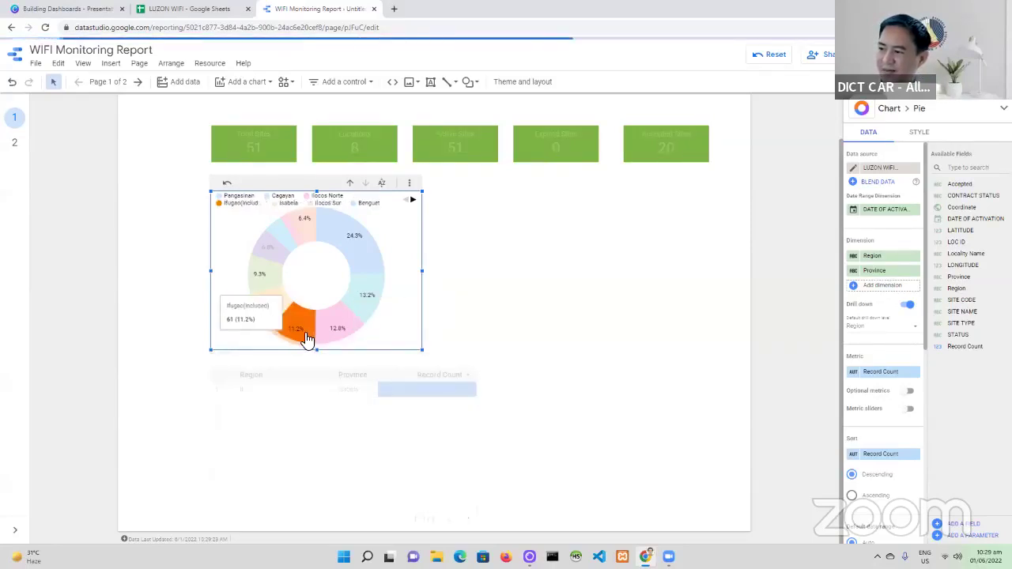
pyautogui.click(352, 186)
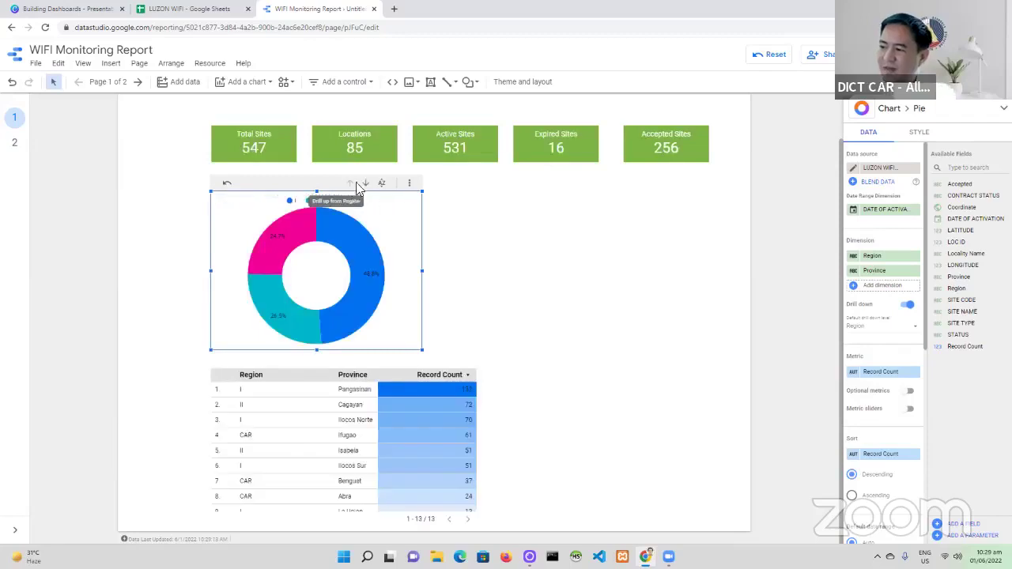
pyautogui.click(367, 185)
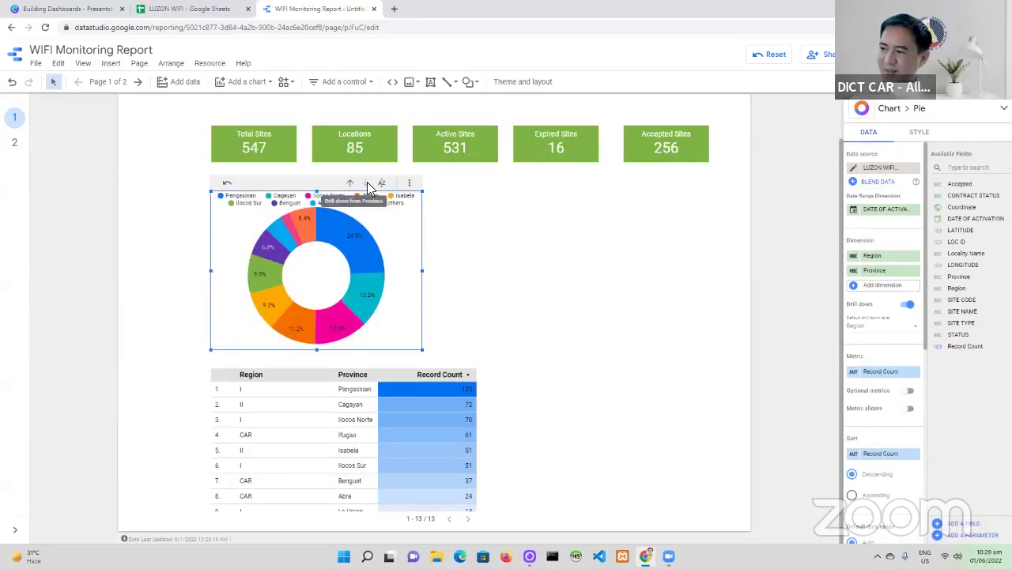
pyautogui.click(349, 183)
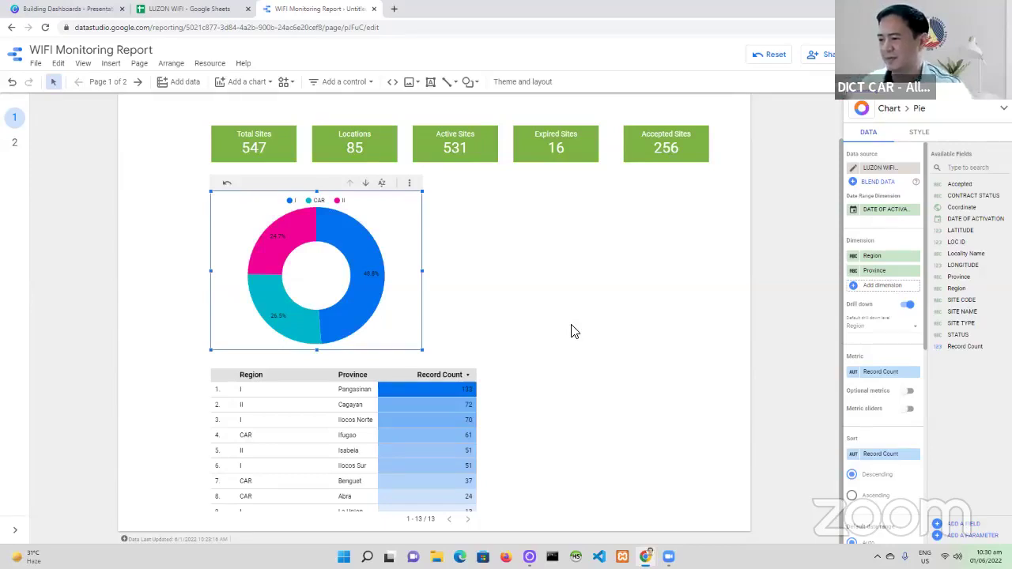
# - Switch to the Building Dashboards presentation in Canva to look at the sample dashboard's charts, and return to the Data Studio report
pyautogui.click(546, 293)
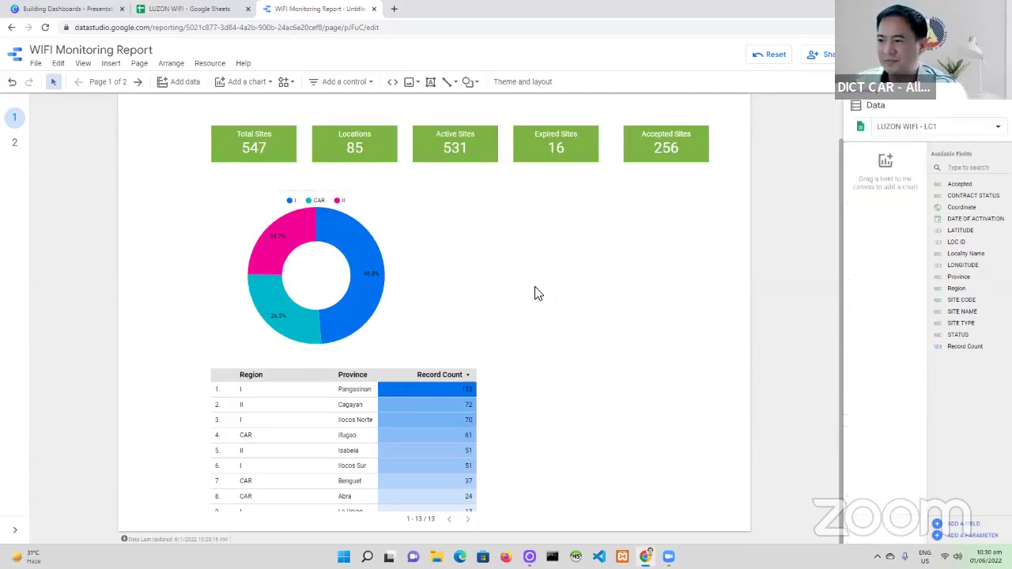
pyautogui.click(412, 310)
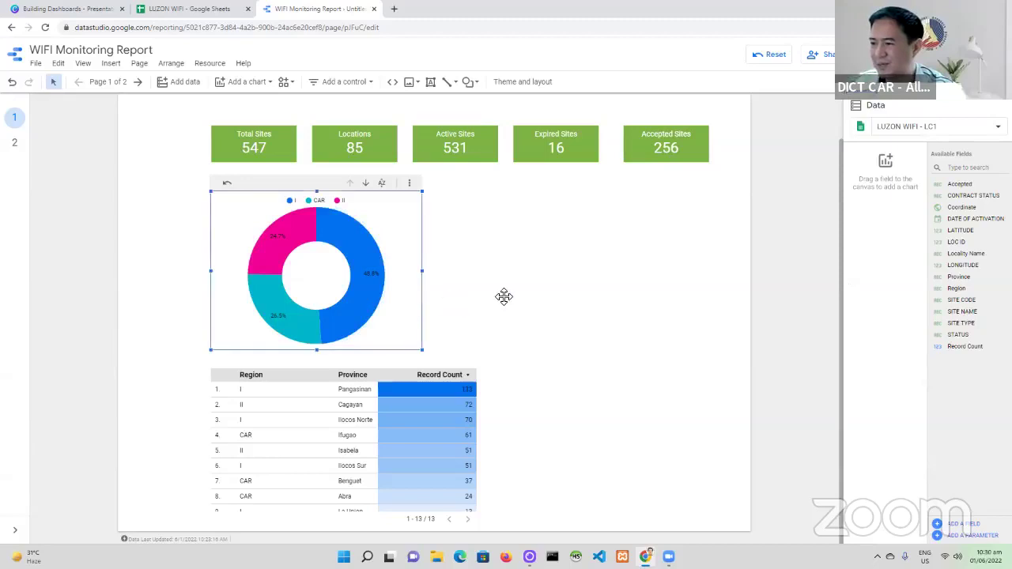
pyautogui.click(74, 9)
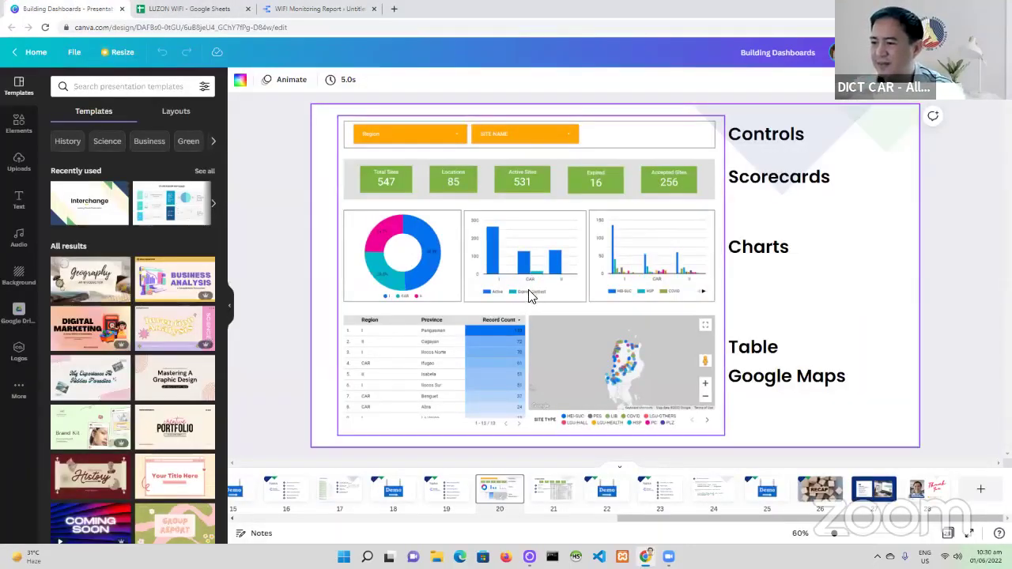
pyautogui.click(330, 9)
pyautogui.click(593, 298)
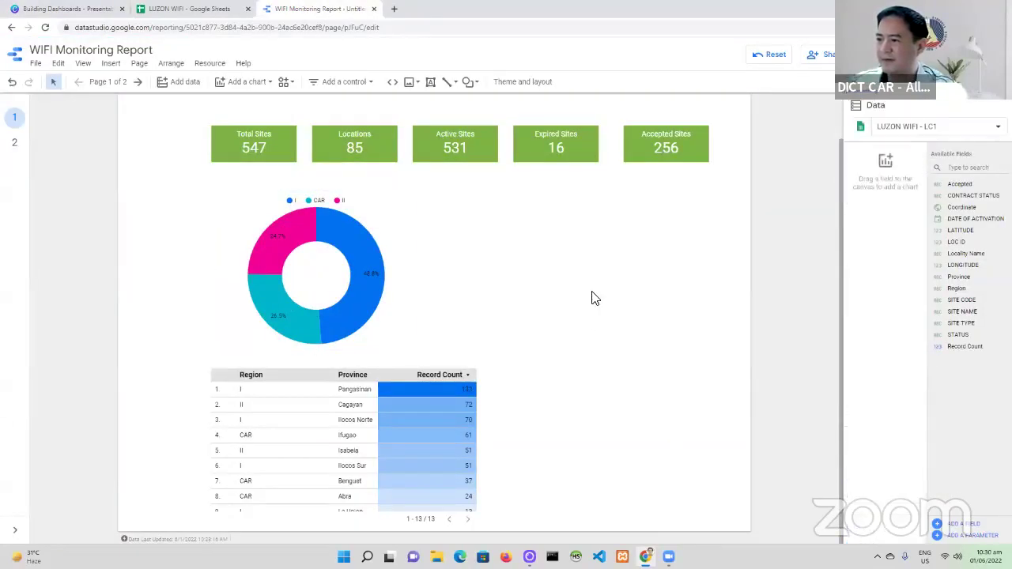
# - Add a column chart beside the donut chart, above the table
pyautogui.click(256, 82)
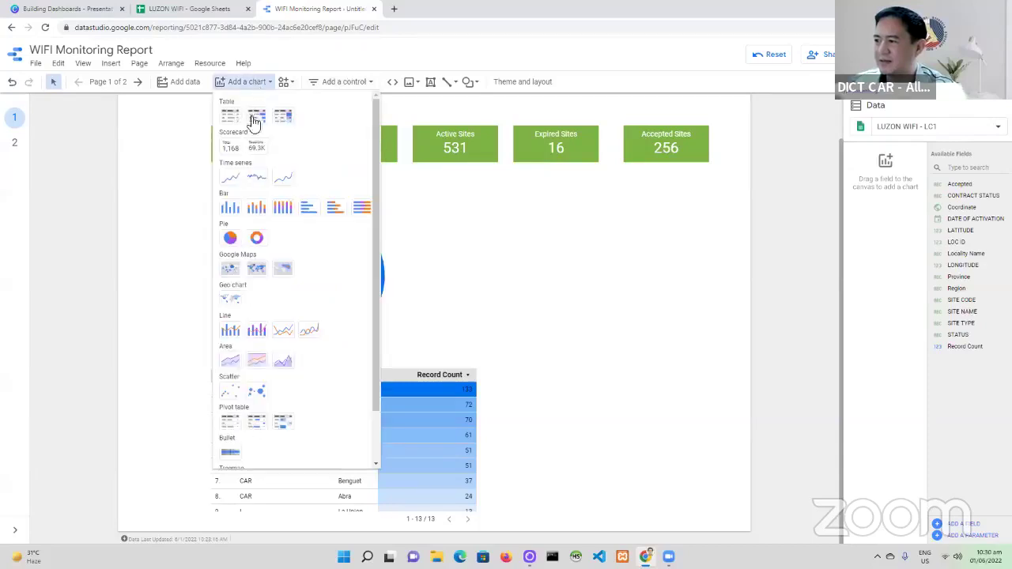
pyautogui.click(231, 212)
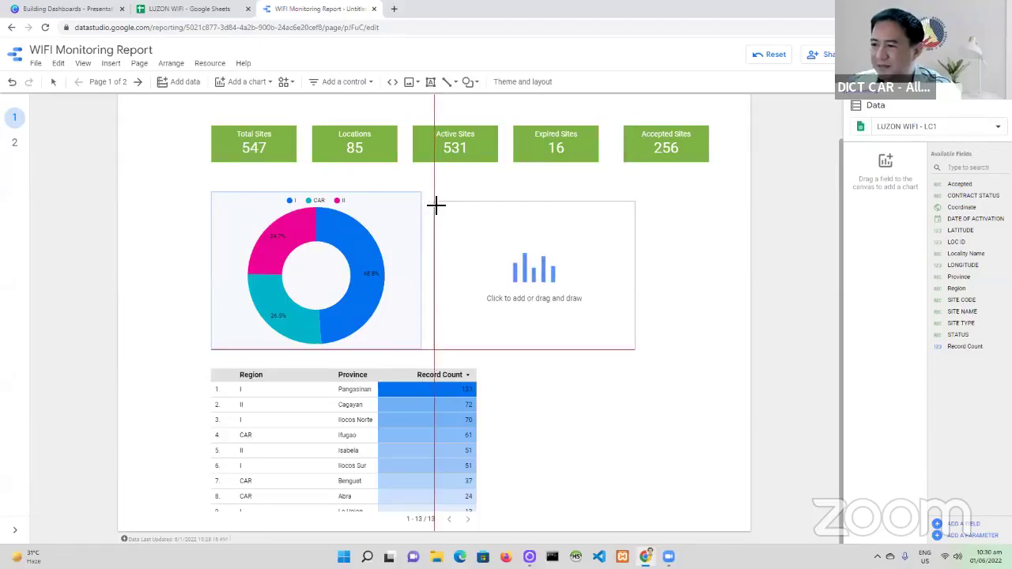
pyautogui.click(437, 205)
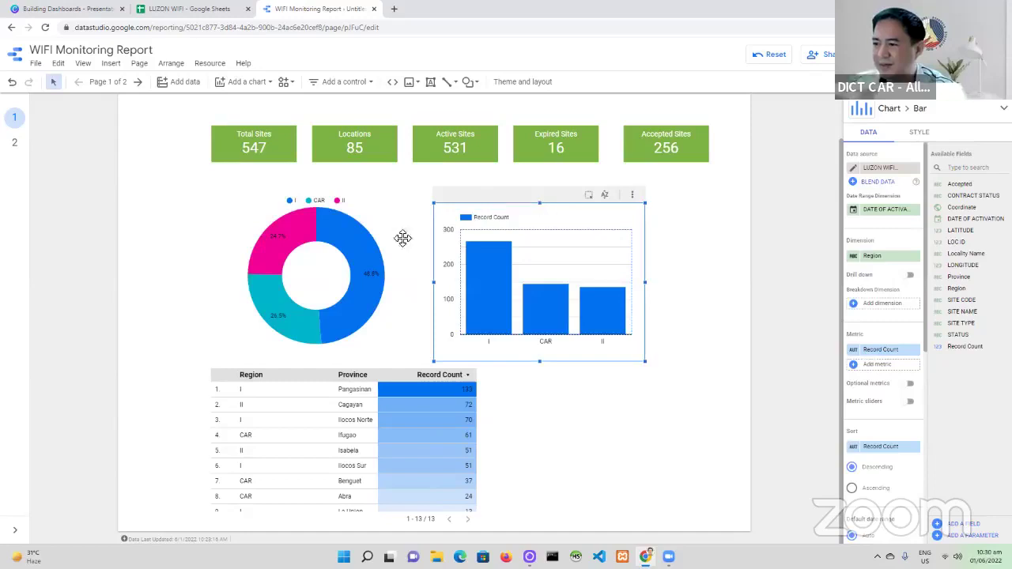
# - Test cross-filtering the column chart by region I from the donut chart, and reset the report's filters
pyautogui.moveTo(360, 253)
pyautogui.click(347, 229)
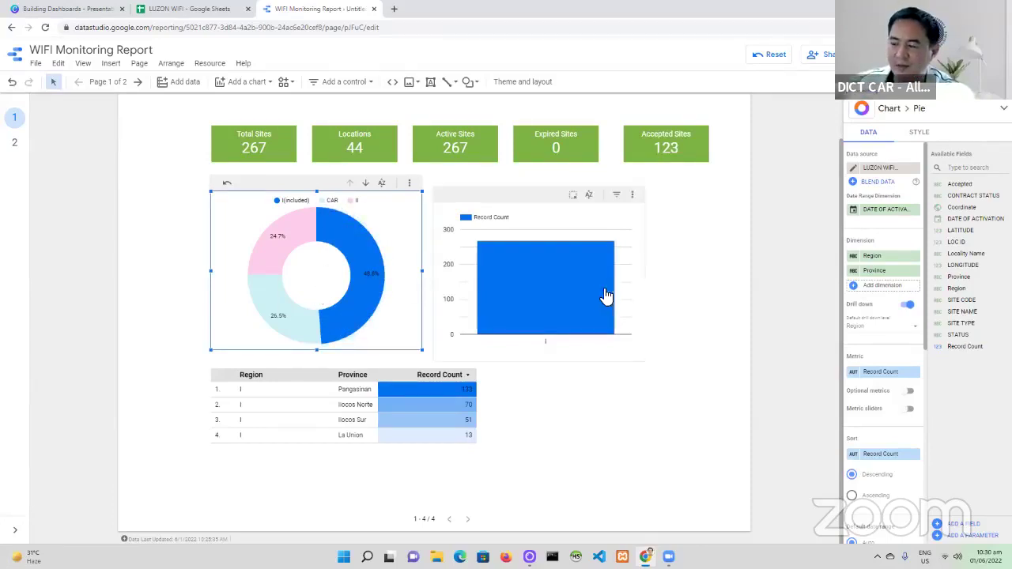
pyautogui.moveTo(578, 324)
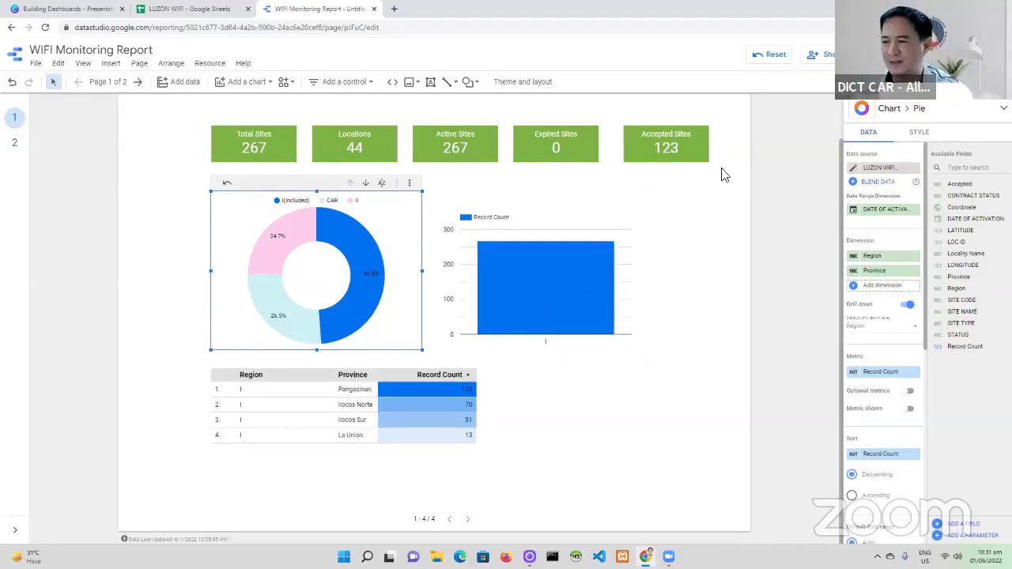
pyautogui.click(774, 61)
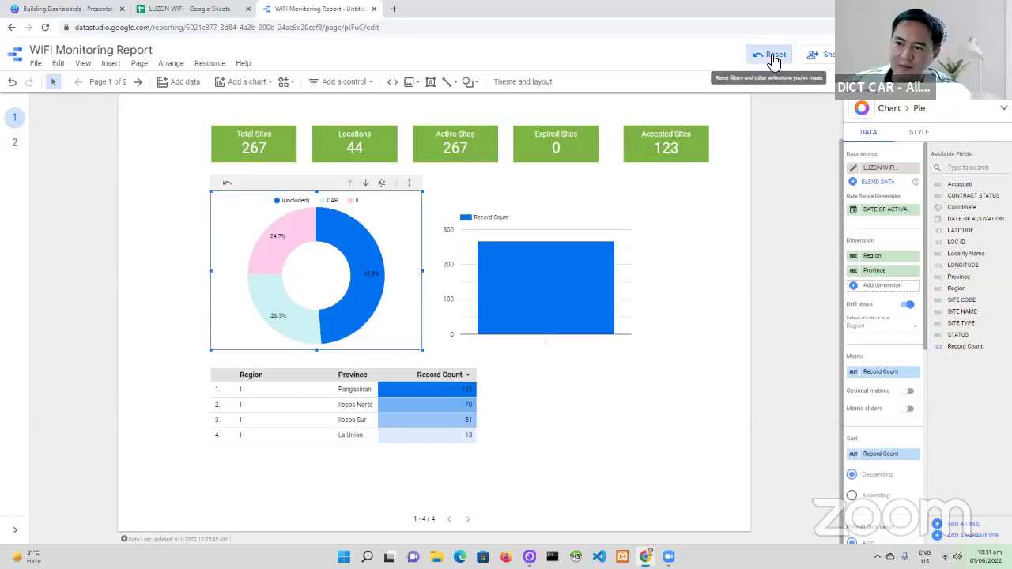
pyautogui.click(774, 61)
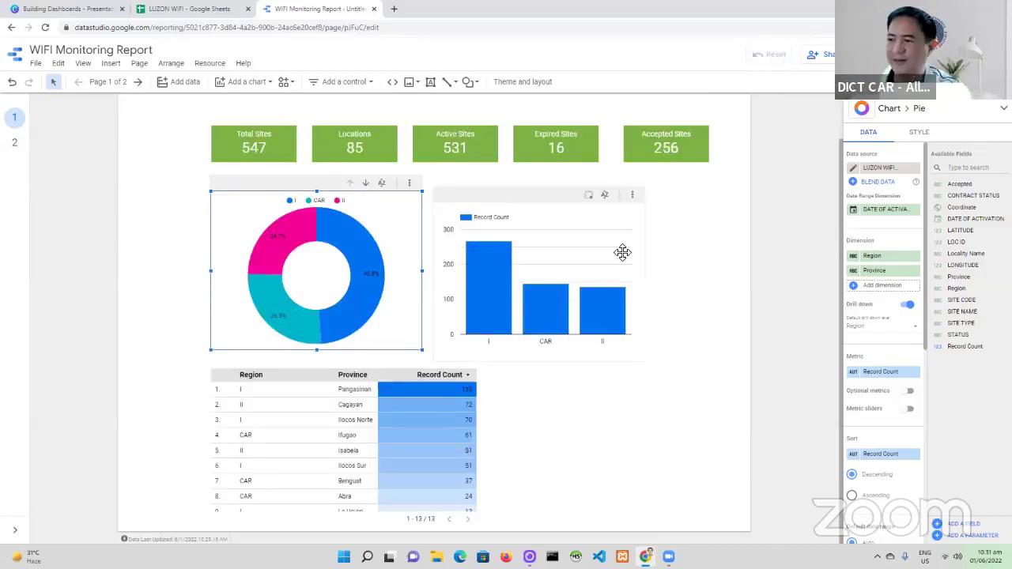
# - Move the column chart up slightly beside the donut, and check the site records in the LUZON WIFI Google Sheet before returning to the report
pyautogui.click(556, 200)
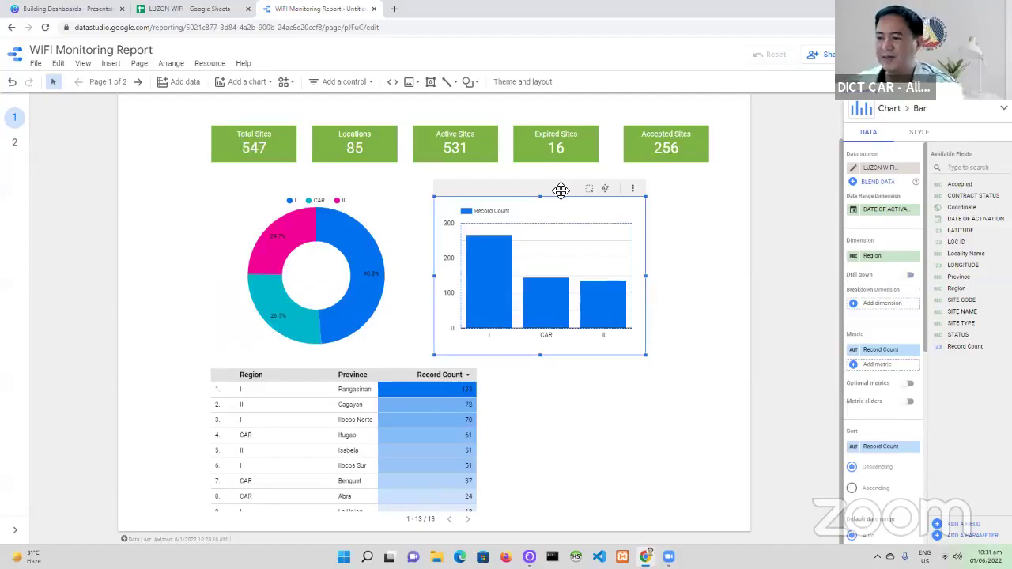
pyautogui.click(166, 10)
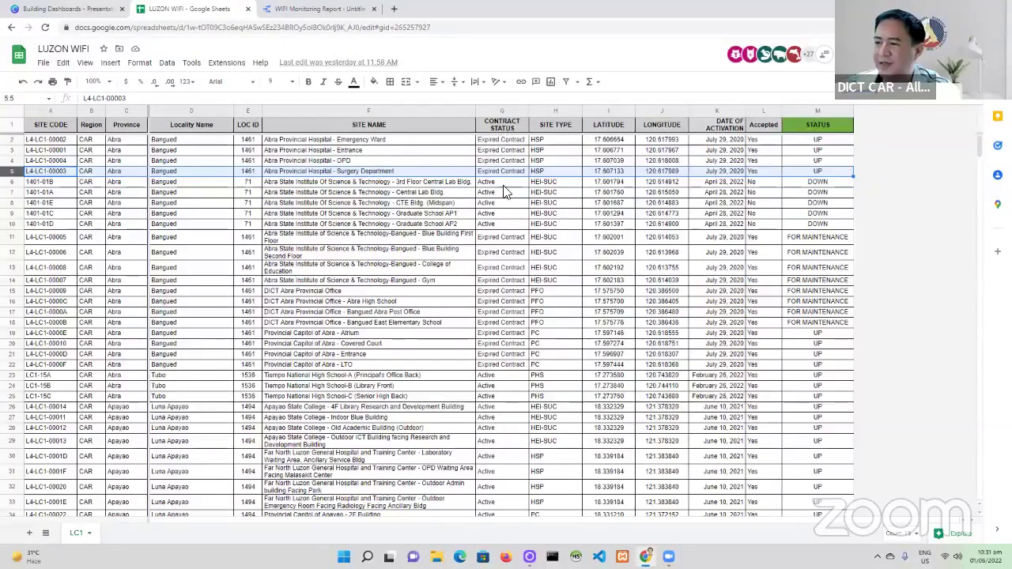
pyautogui.click(298, 16)
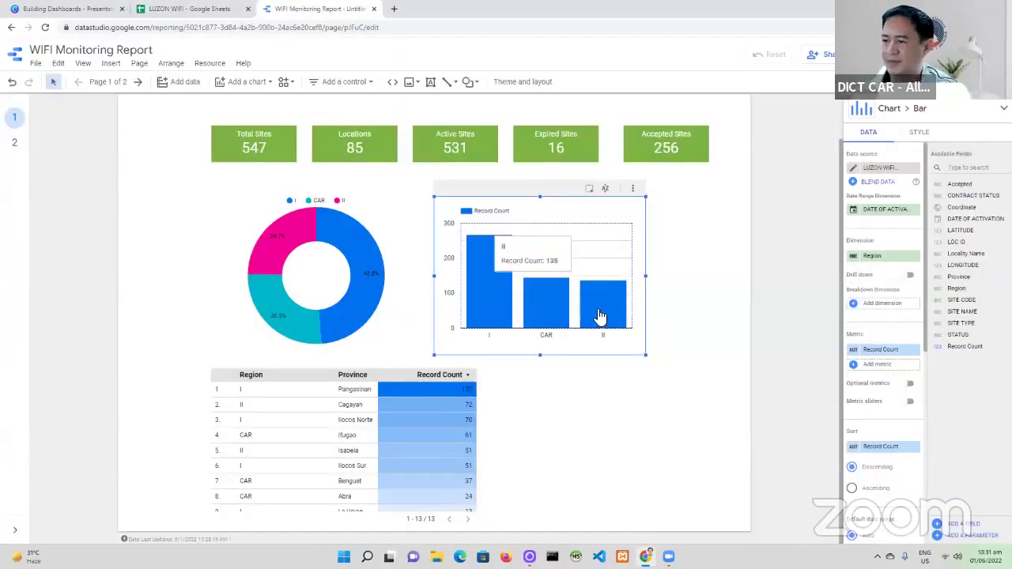
pyautogui.moveTo(492, 323)
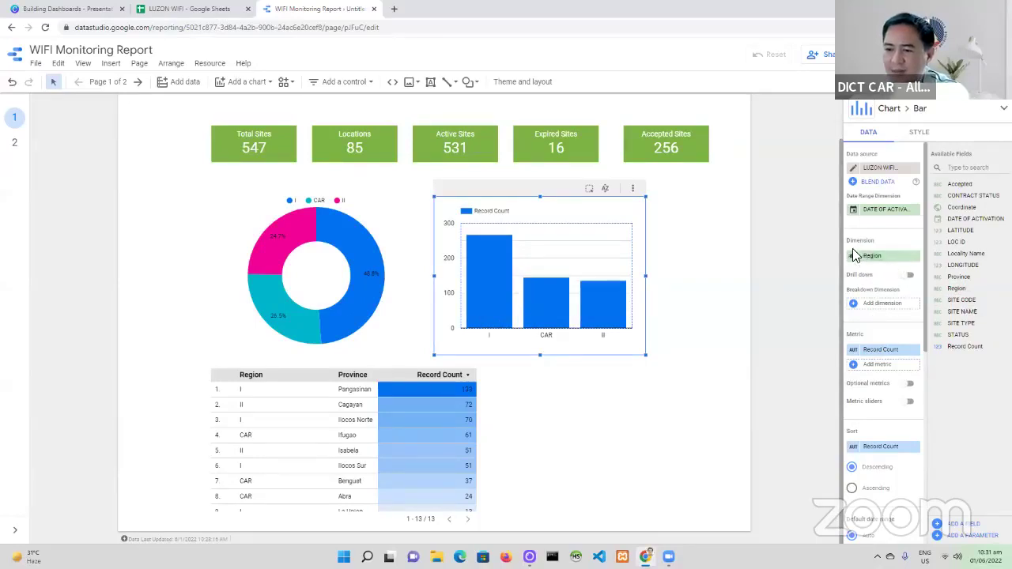
# - Enable drill down on the column chart and add Province as the dimension below Region
pyautogui.click(912, 276)
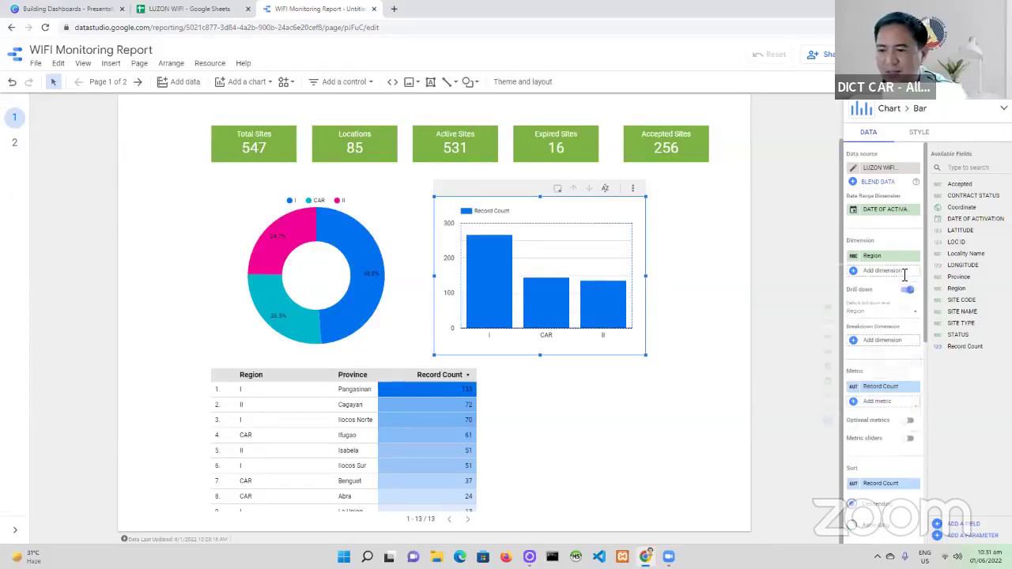
pyautogui.click(905, 272)
pyautogui.scroll(-2, 864, 380)
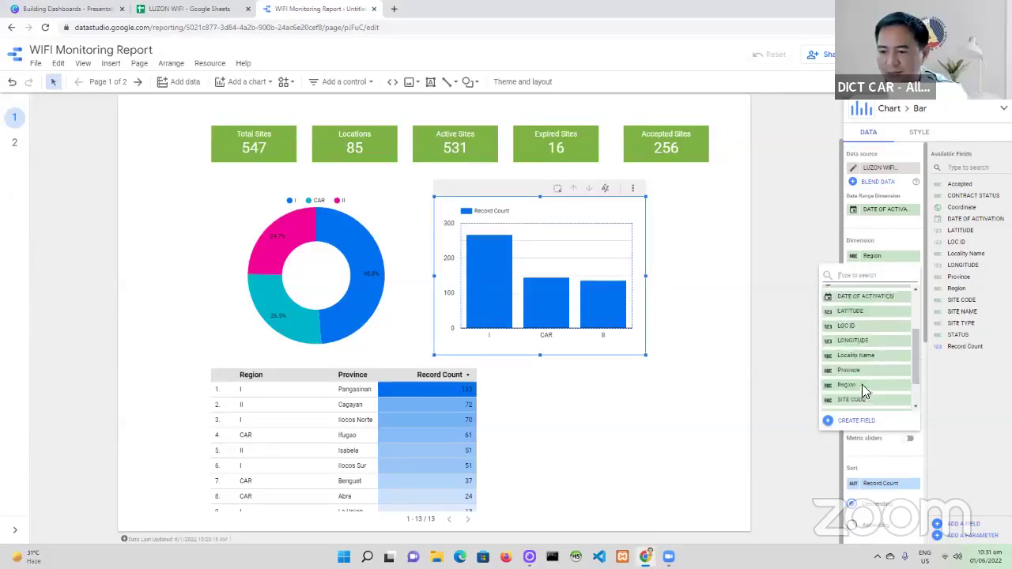
pyautogui.click(860, 354)
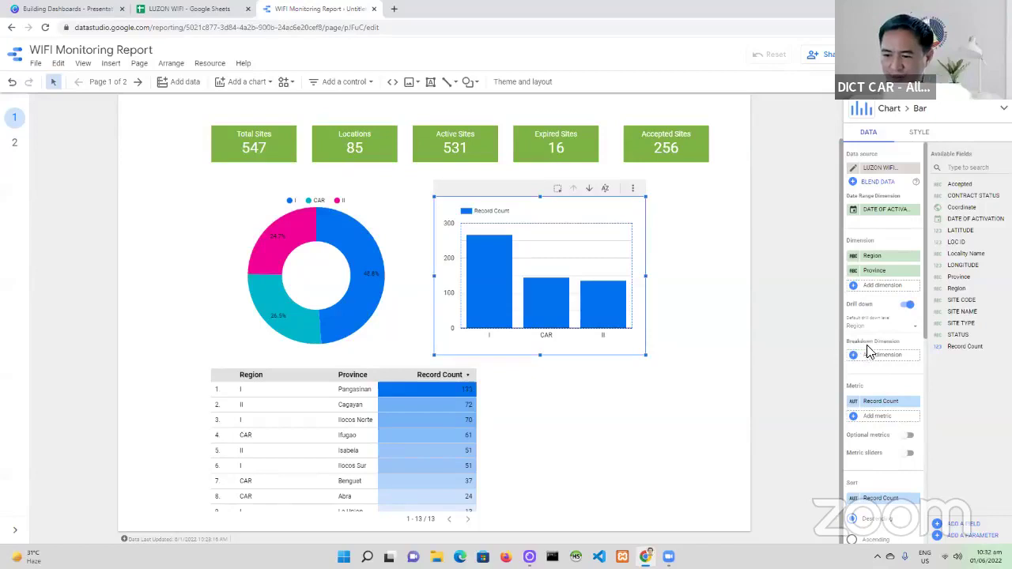
# - Set CONTRACT STATUS as the breakdown dimension of the column chart
pyautogui.moveTo(490, 292)
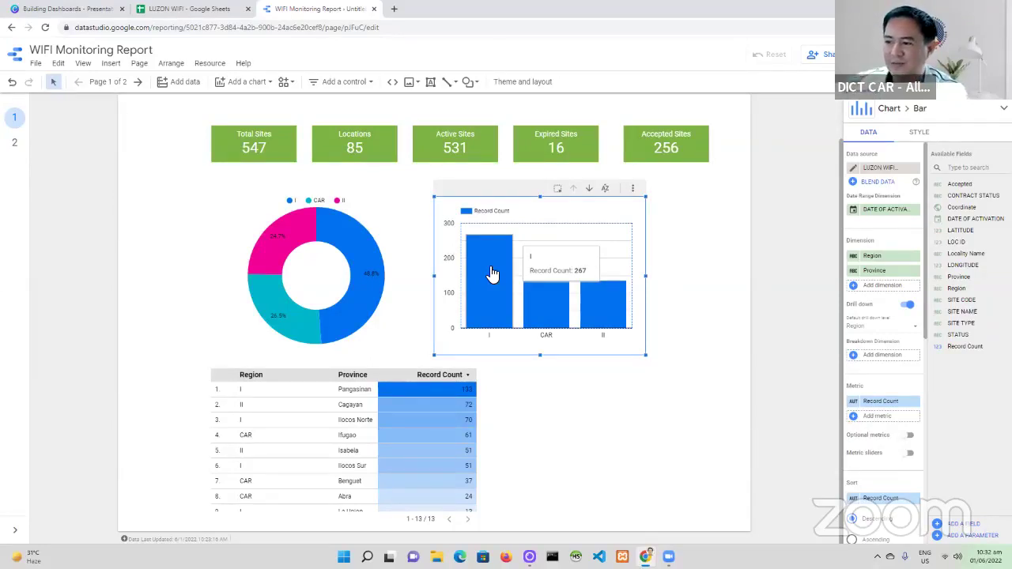
pyautogui.click(885, 358)
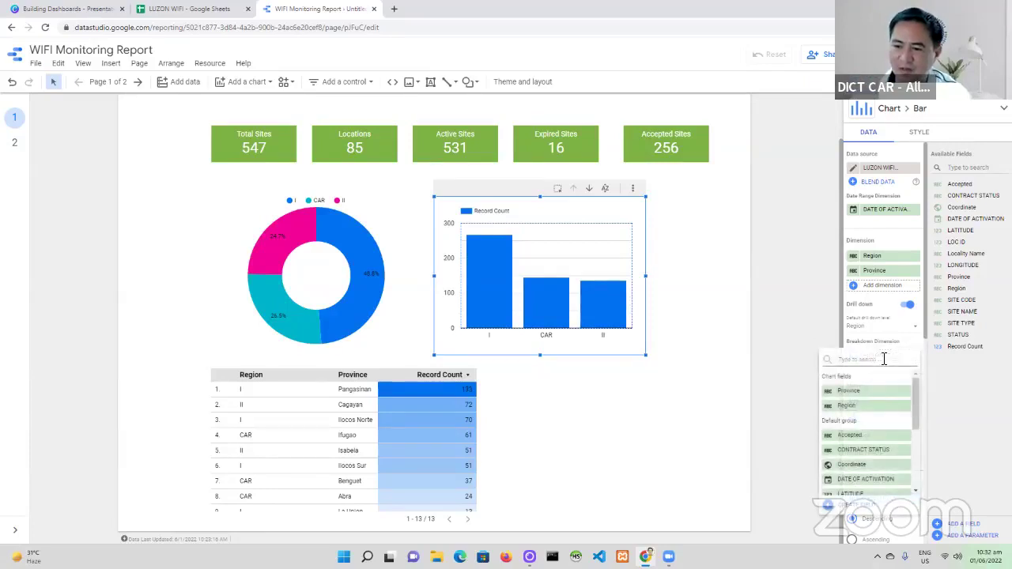
pyautogui.click(875, 450)
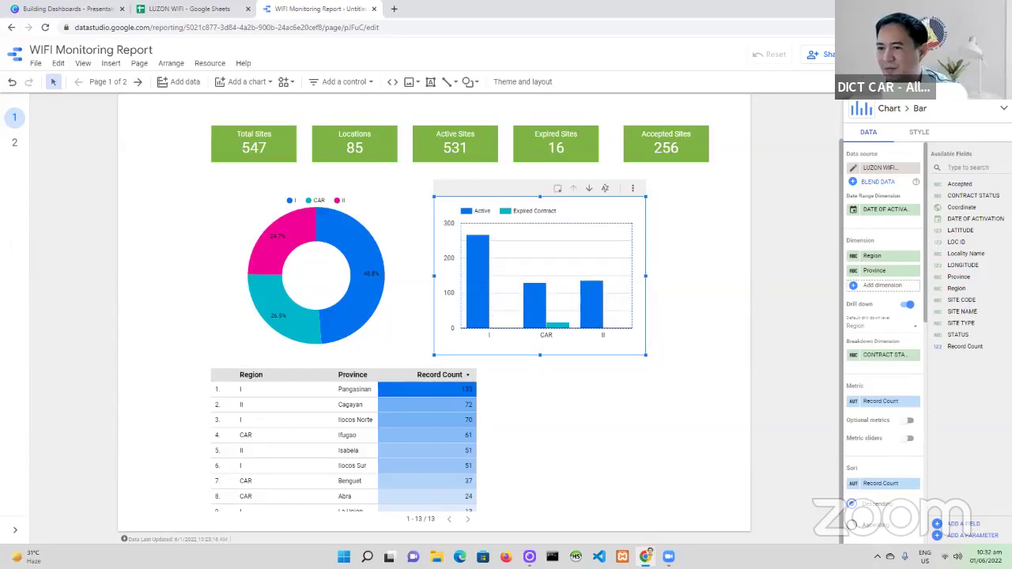
# - Switch the report to view mode and cross-filter it by region I from the donut chart to examine the column chart
pyautogui.click(871, 54)
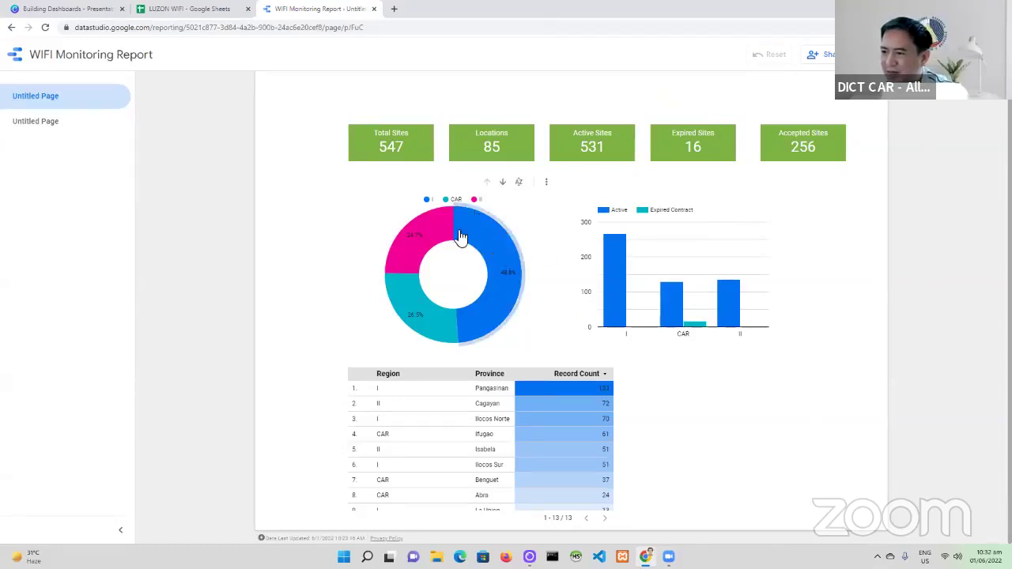
pyautogui.moveTo(432, 242)
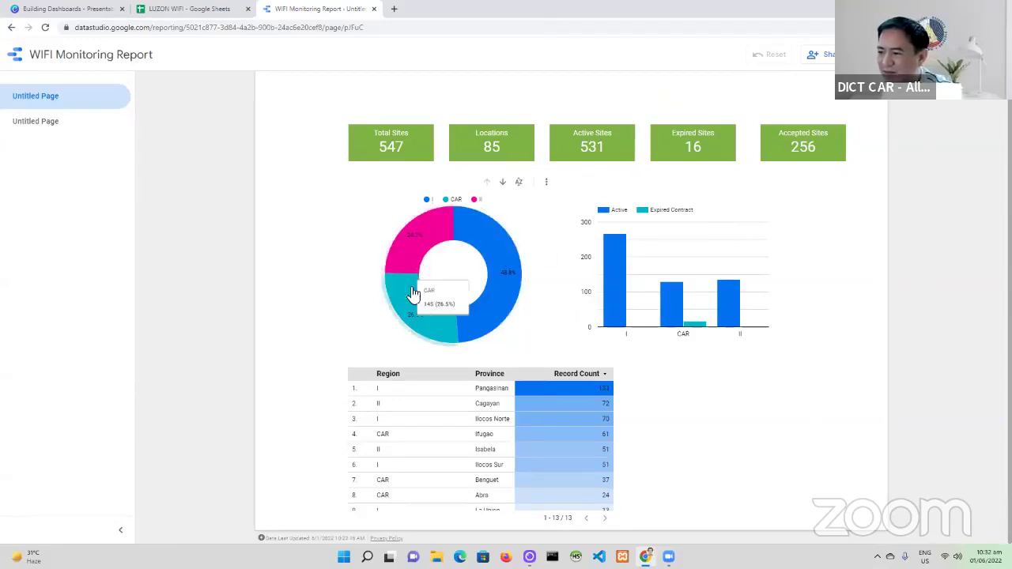
pyautogui.moveTo(479, 242)
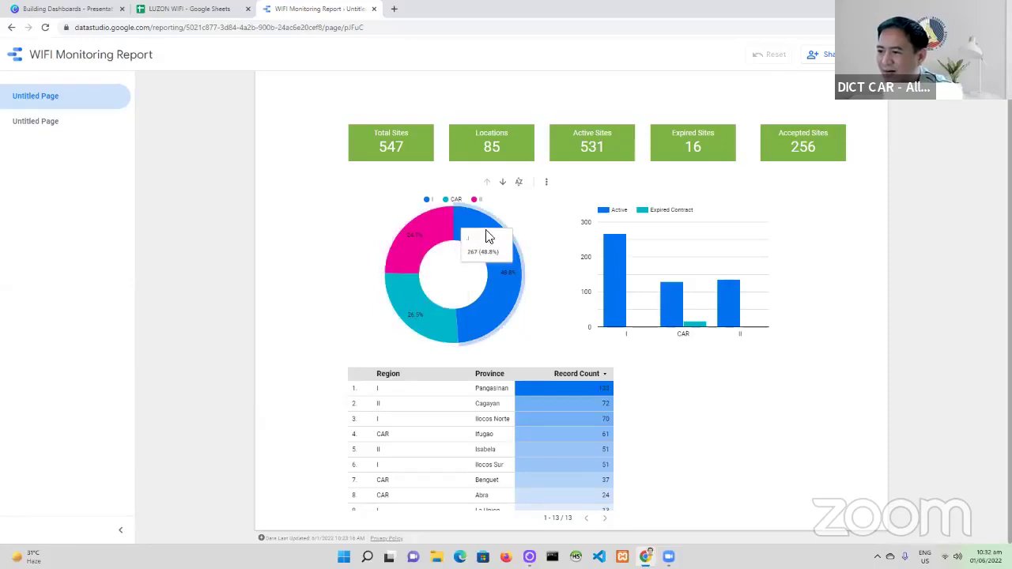
pyautogui.click(488, 229)
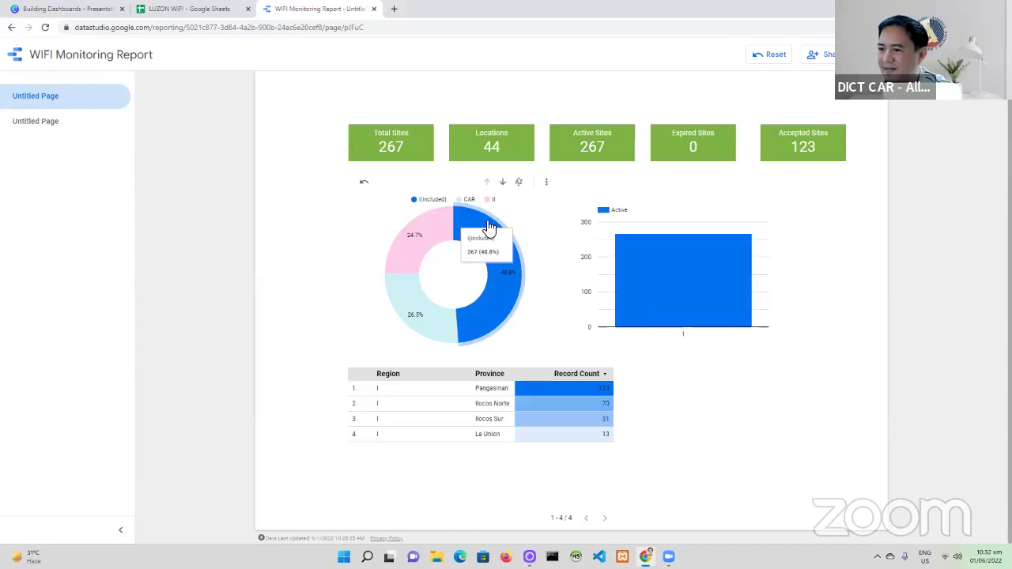
pyautogui.moveTo(641, 252)
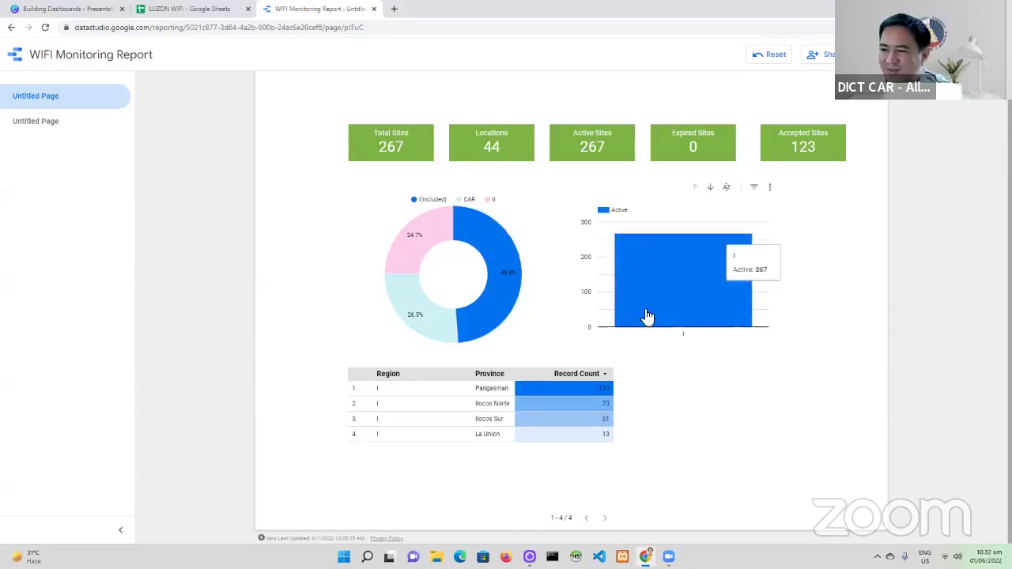
# - Cross-filter the report by the CAR slice and examine the Active and Expired Contract columns, scorecards and donut slice
pyautogui.click(412, 307)
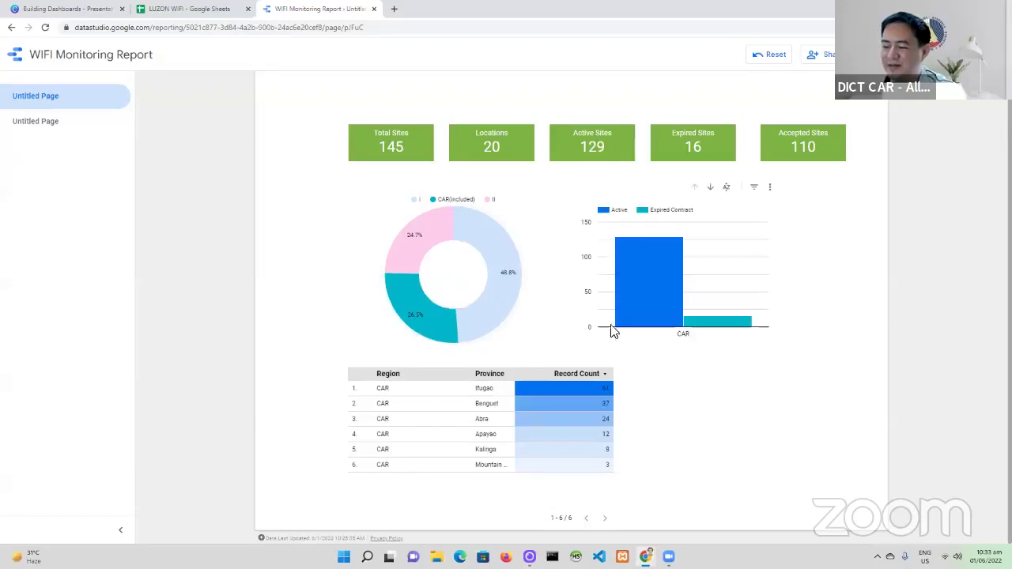
pyautogui.moveTo(665, 315)
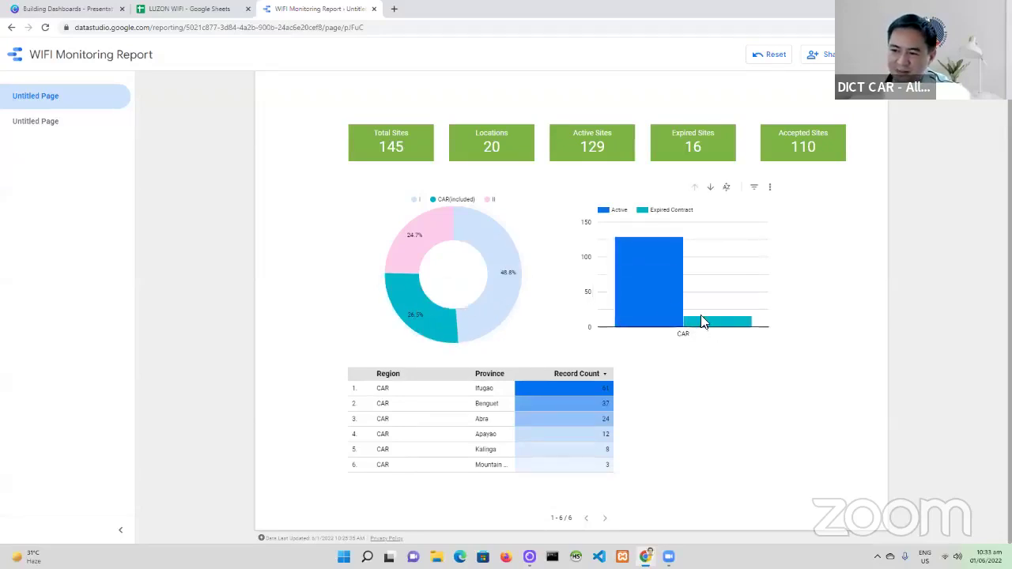
pyautogui.moveTo(714, 325)
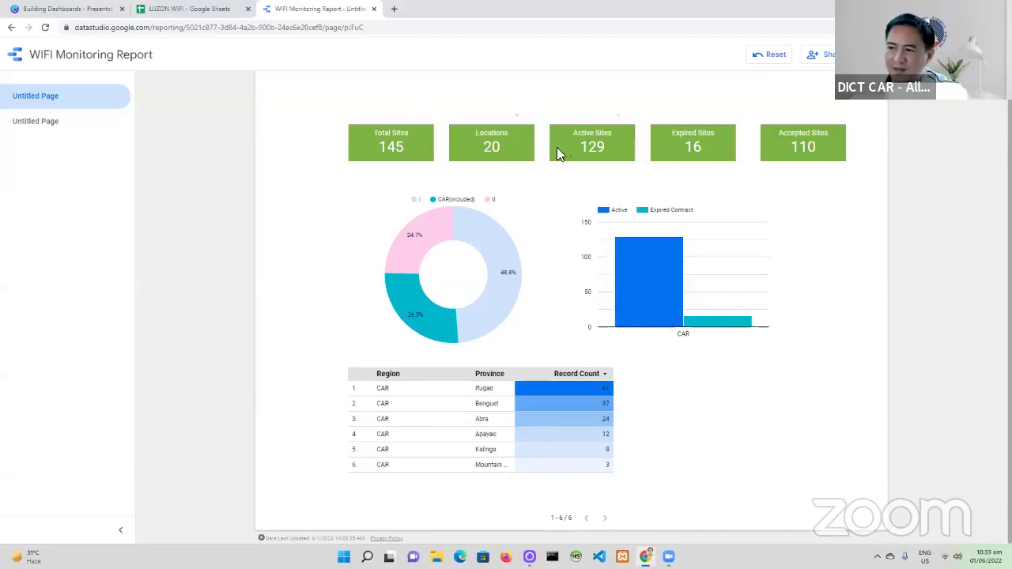
pyautogui.moveTo(431, 311)
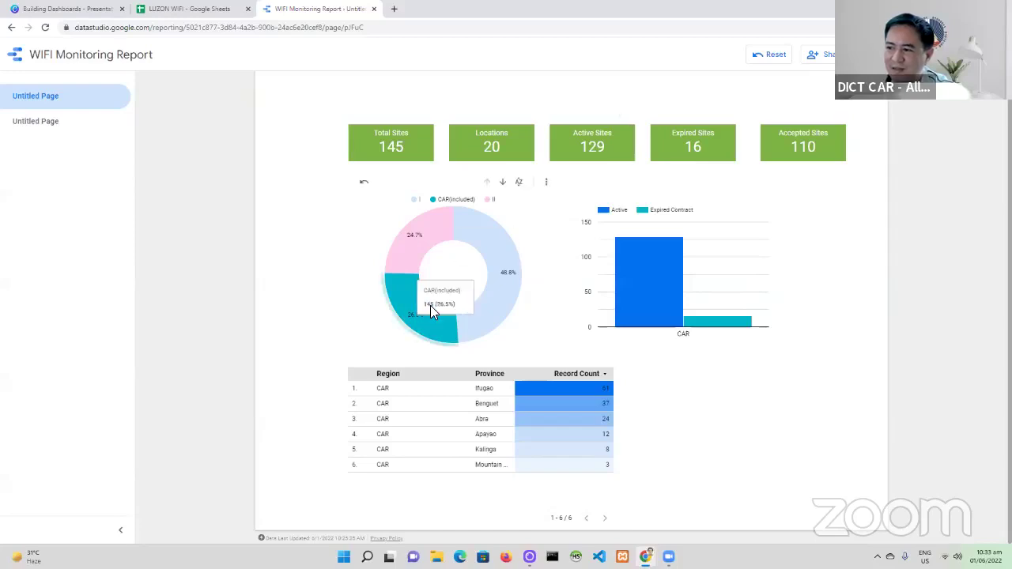
# - Cross-filter the report by the CAR slice and its Expired Contract column, and check the contract statuses in the LUZON WIFI sheet
pyautogui.click(428, 337)
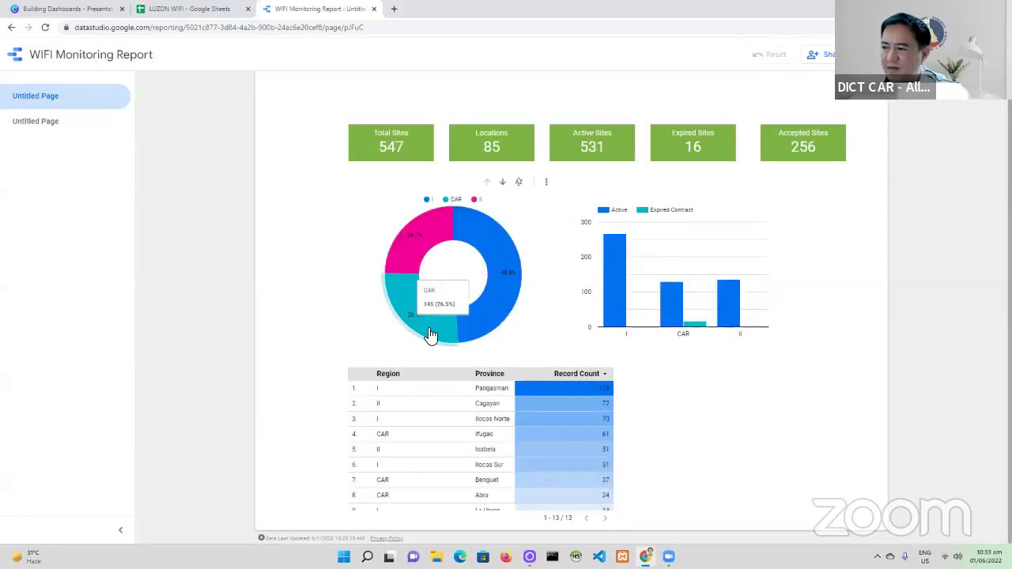
pyautogui.click(431, 336)
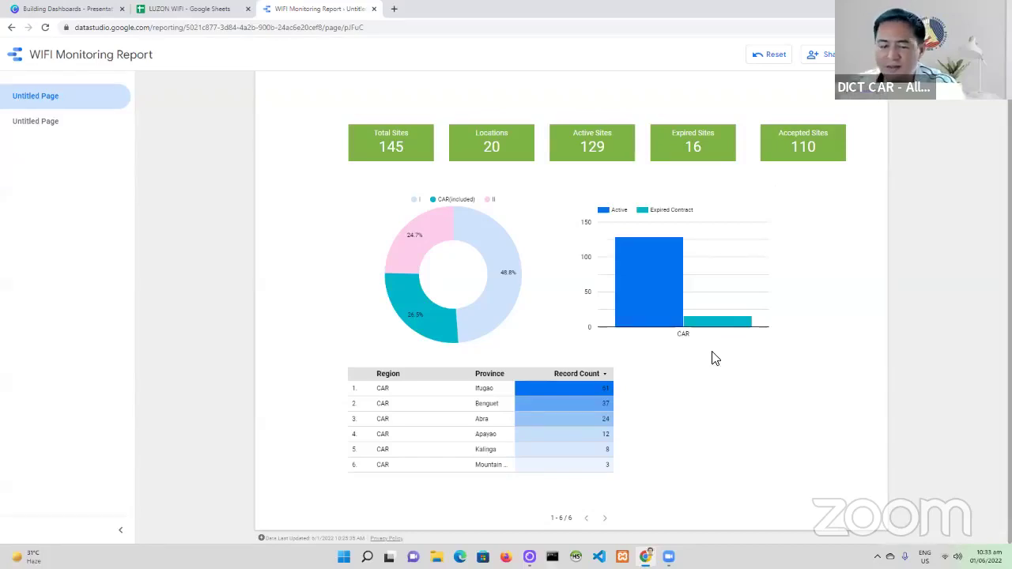
pyautogui.click(718, 324)
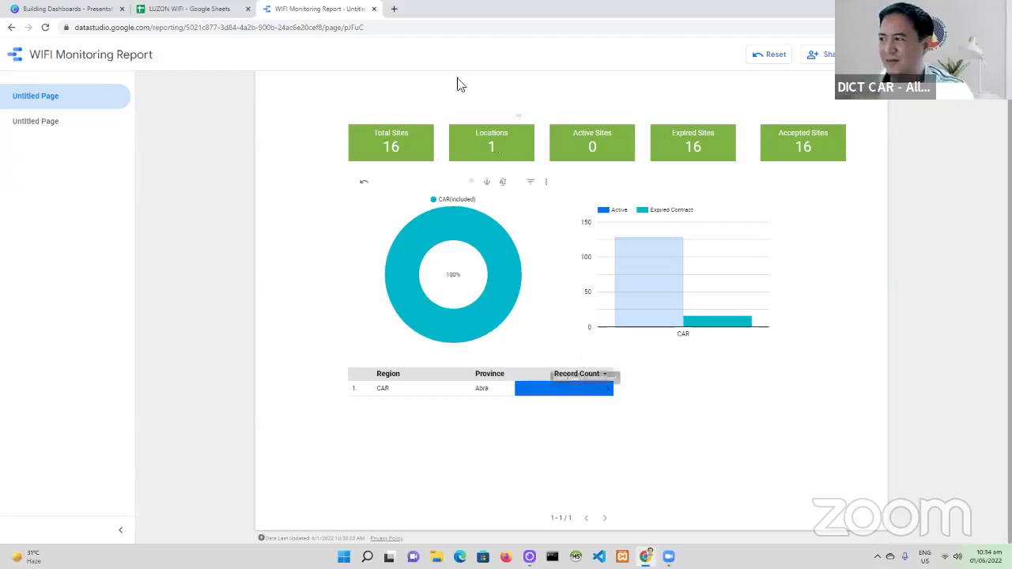
pyautogui.click(184, 9)
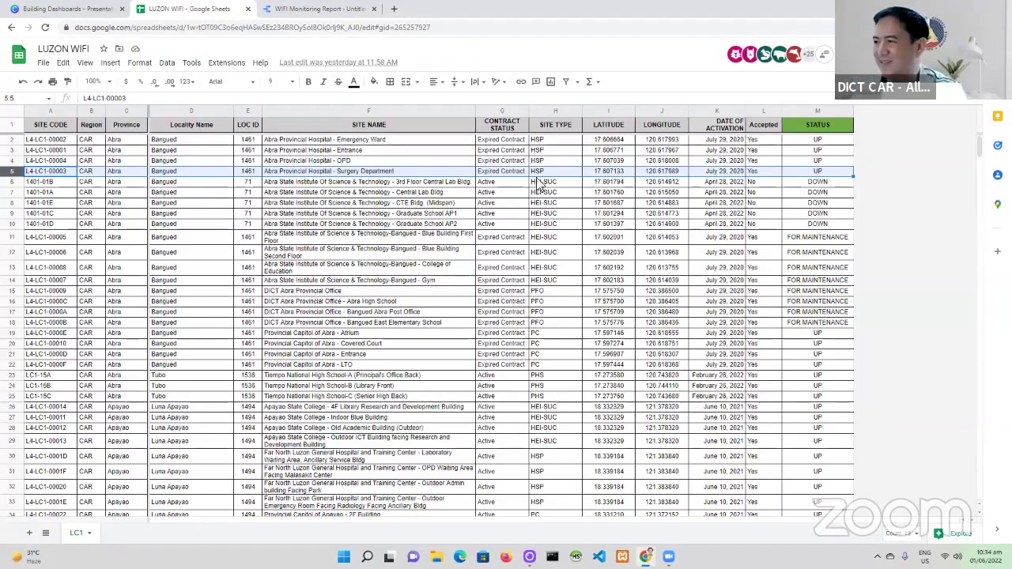
pyautogui.click(315, 10)
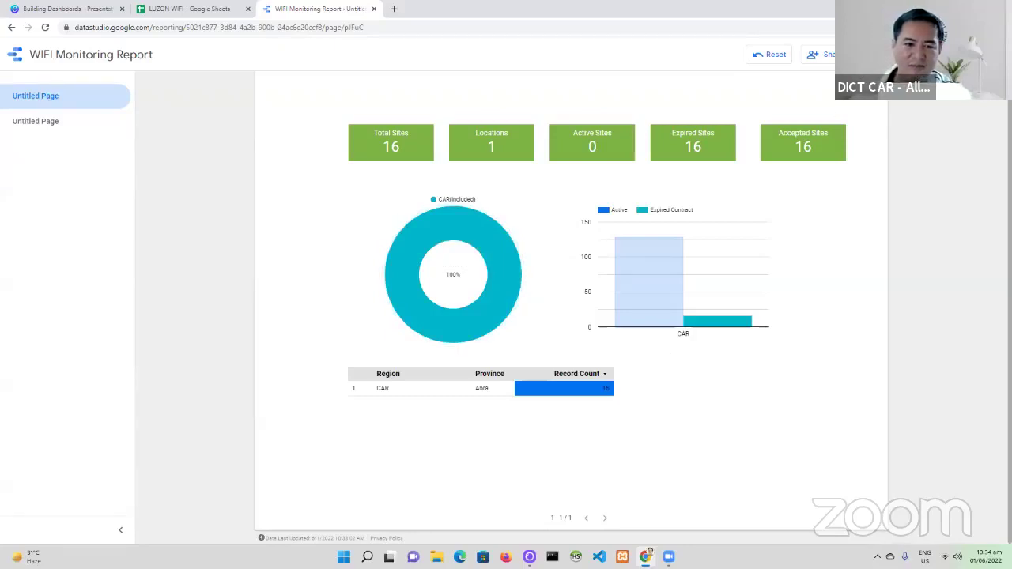
# - Return the report to edit mode, shrink the donut and column charts, and place the column chart closer beside the donut
pyautogui.click(874, 53)
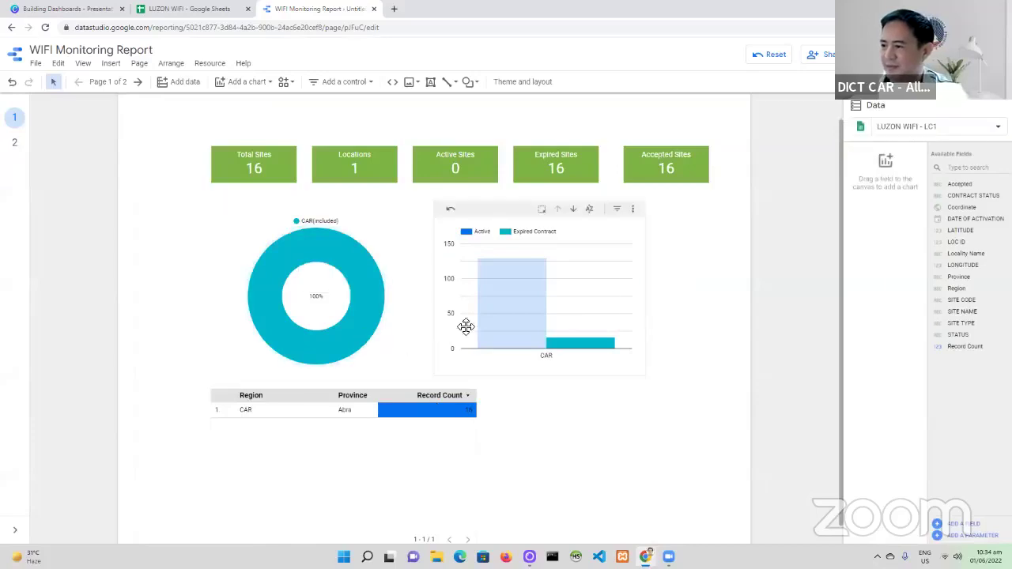
pyautogui.click(315, 333)
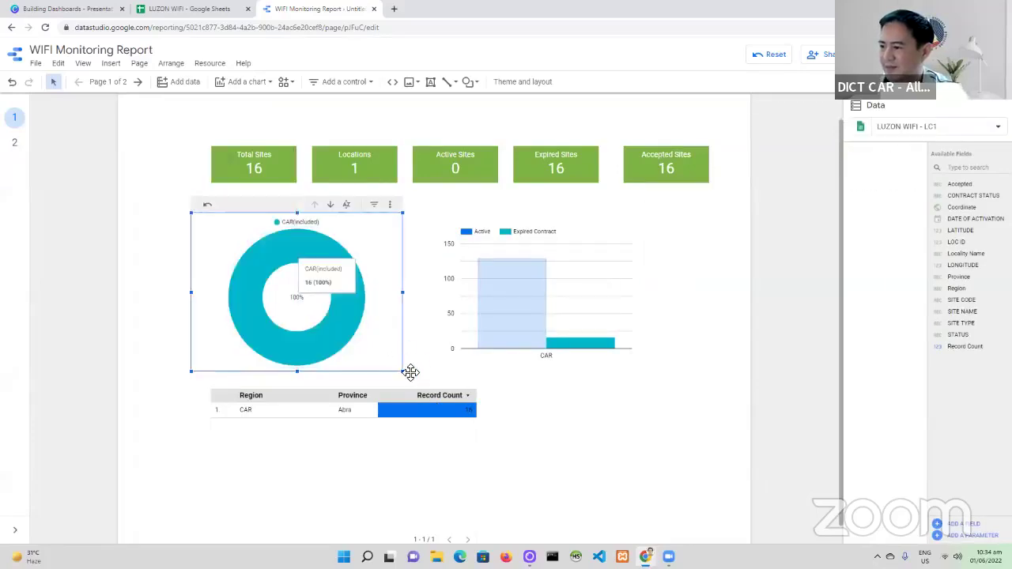
pyautogui.moveTo(403, 372); pyautogui.dragTo(354, 346)
pyautogui.moveTo(527, 334); pyautogui.dragTo(481, 316)
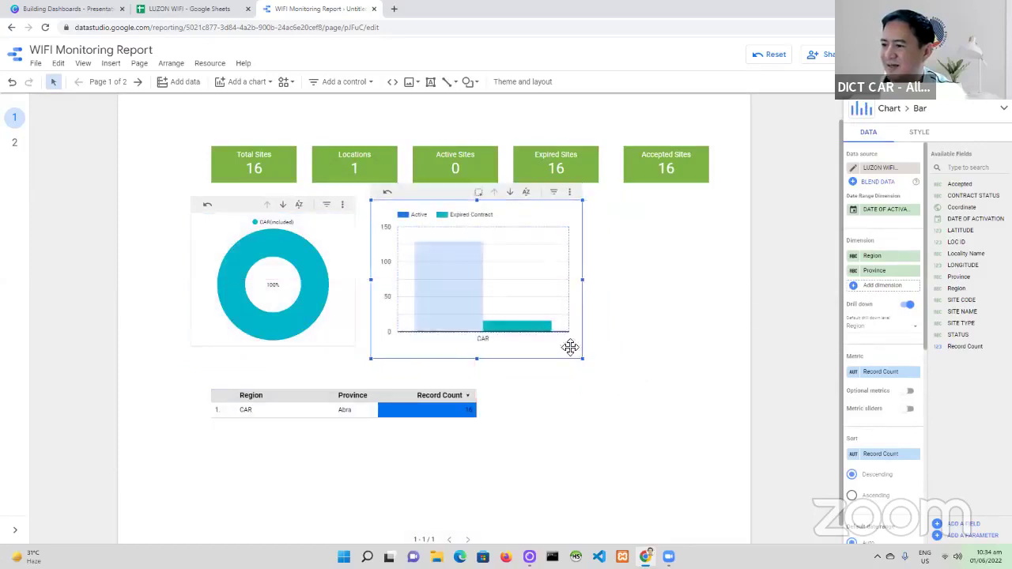
pyautogui.moveTo(581, 356); pyautogui.dragTo(531, 344)
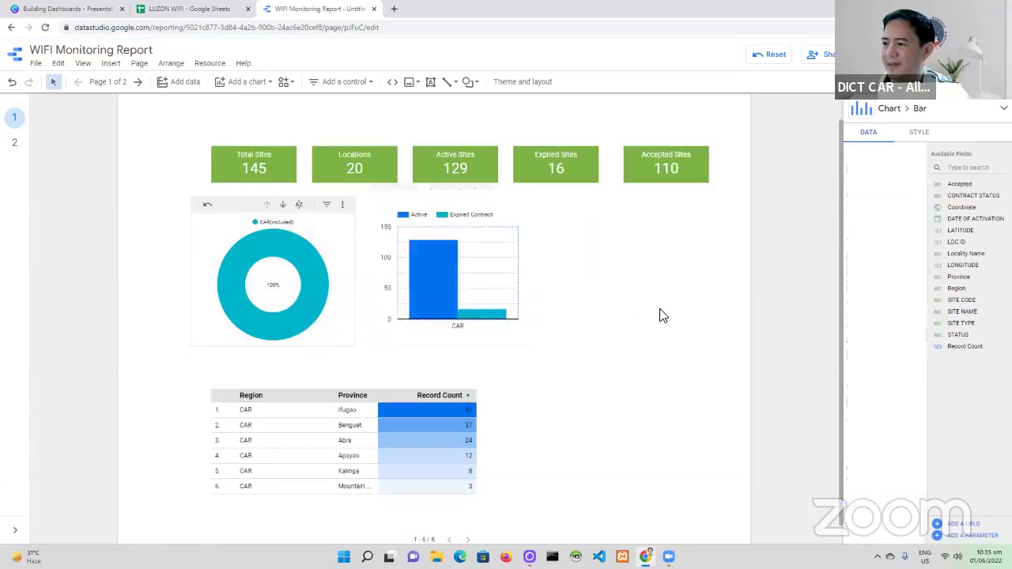
pyautogui.click(663, 316)
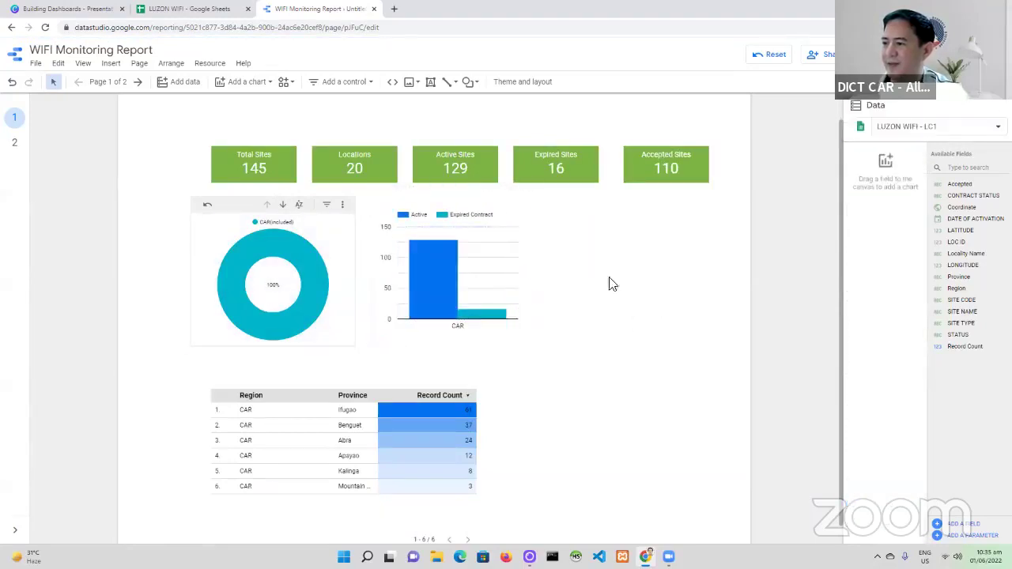
# - Check the chart layout on the reference slide and insert a stacked column chart beside the contract status chart
pyautogui.click(91, 15)
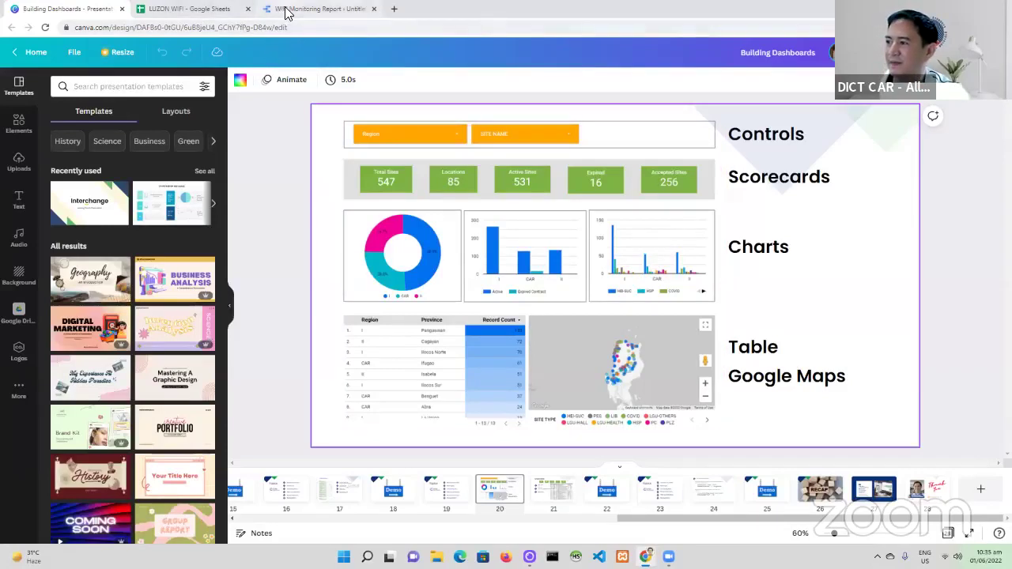
pyautogui.click(287, 11)
pyautogui.click(232, 81)
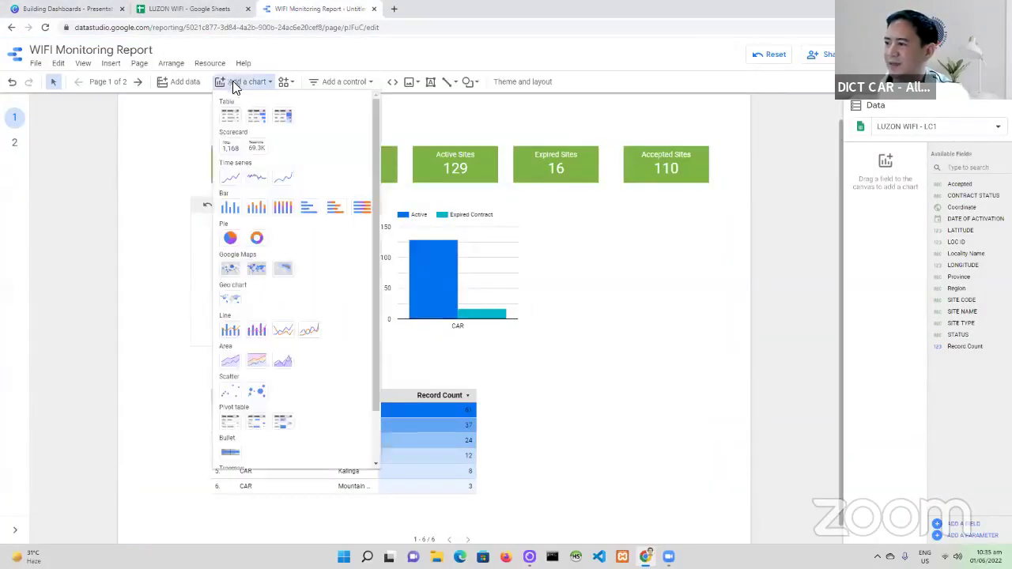
pyautogui.click(257, 209)
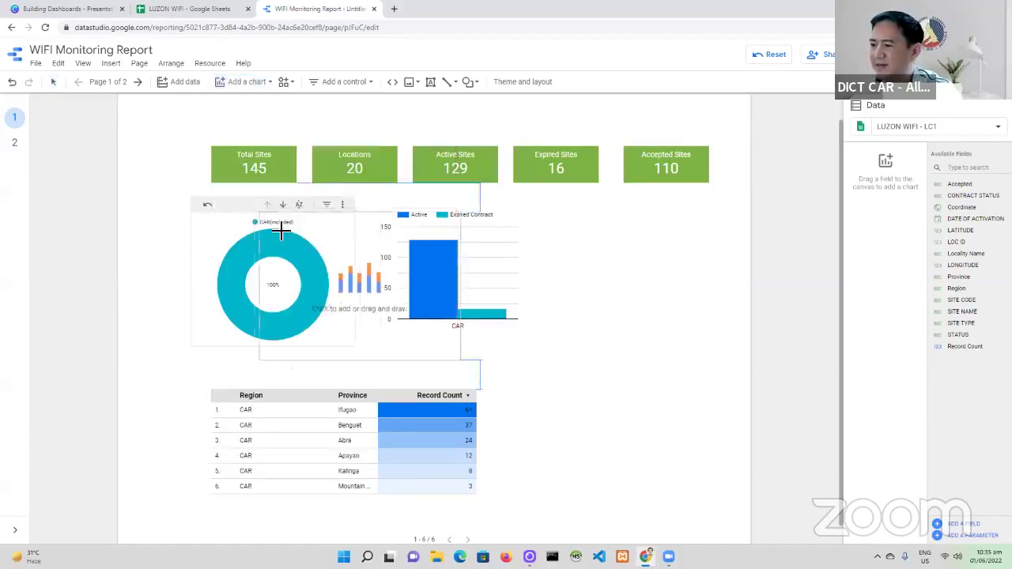
pyautogui.click(548, 213)
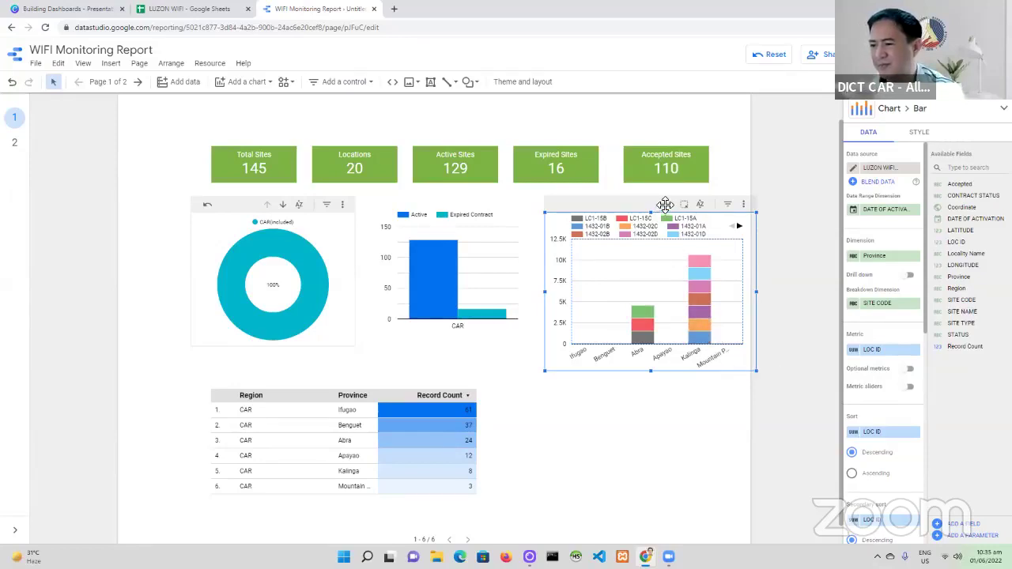
pyautogui.moveTo(665, 205); pyautogui.dragTo(660, 207)
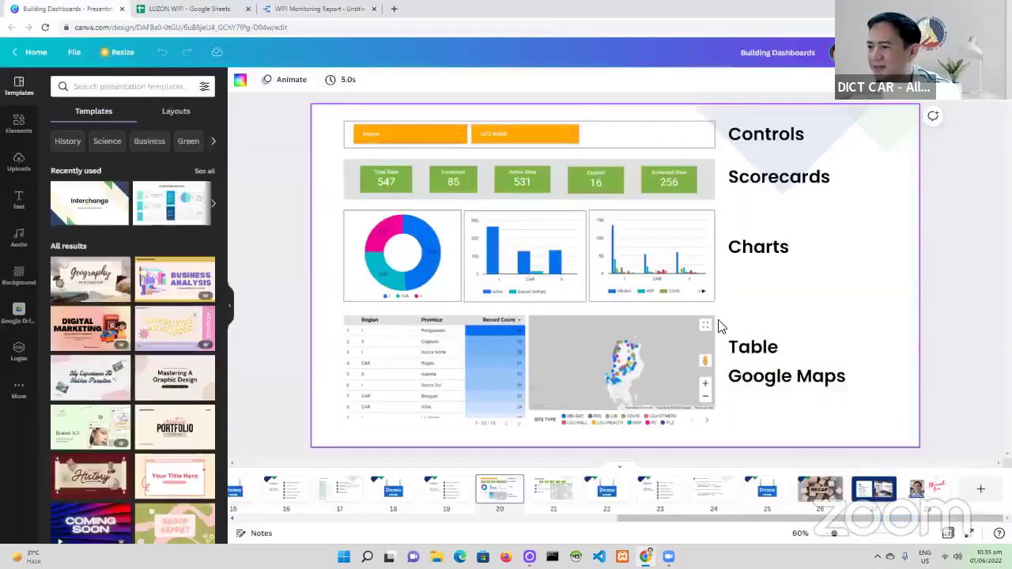
# - Recheck the reference slide, then enable drill down on the new stacked chart and add Region as the dimension above Province
pyautogui.click(85, 10)
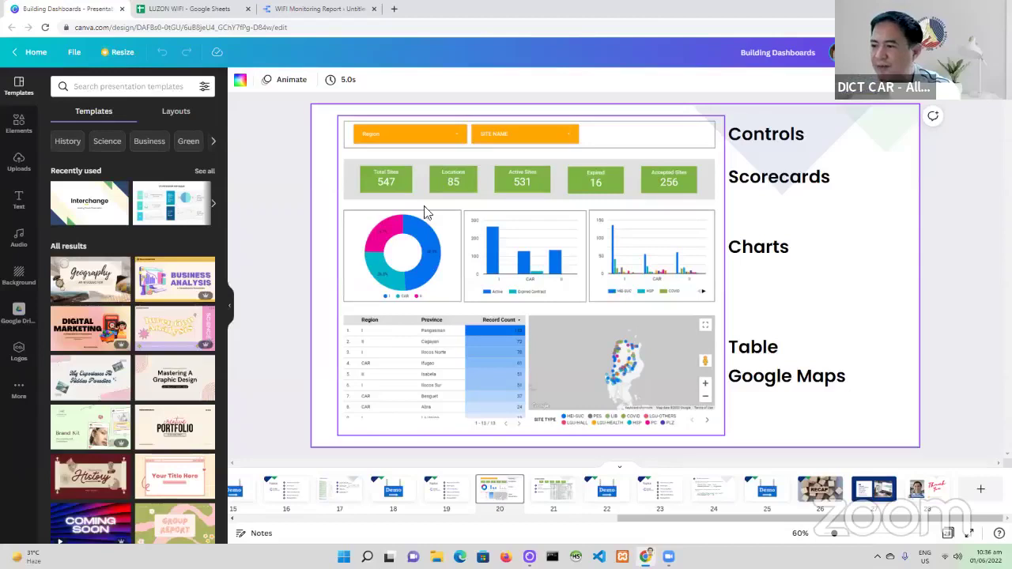
pyautogui.click(307, 9)
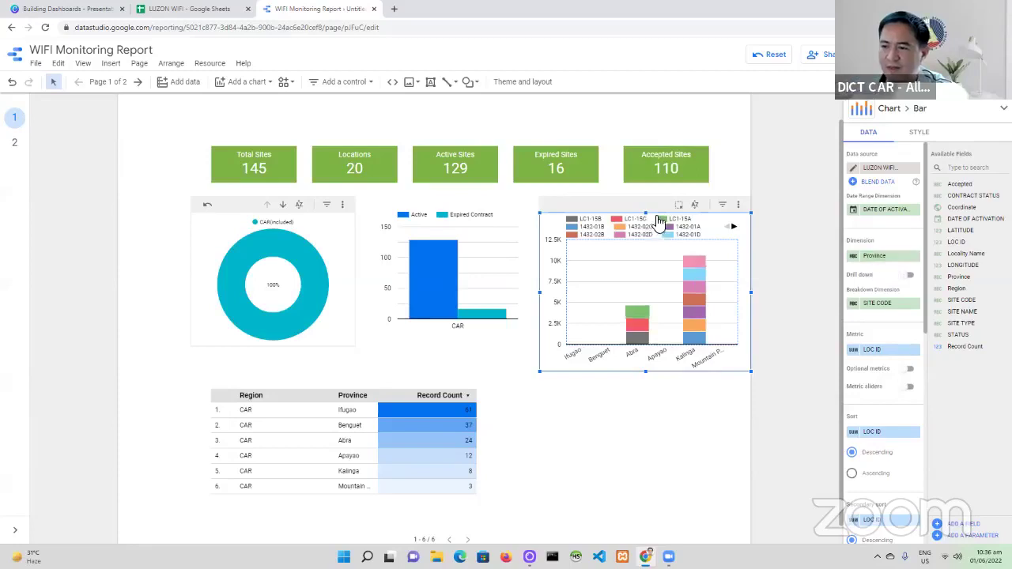
pyautogui.click(909, 276)
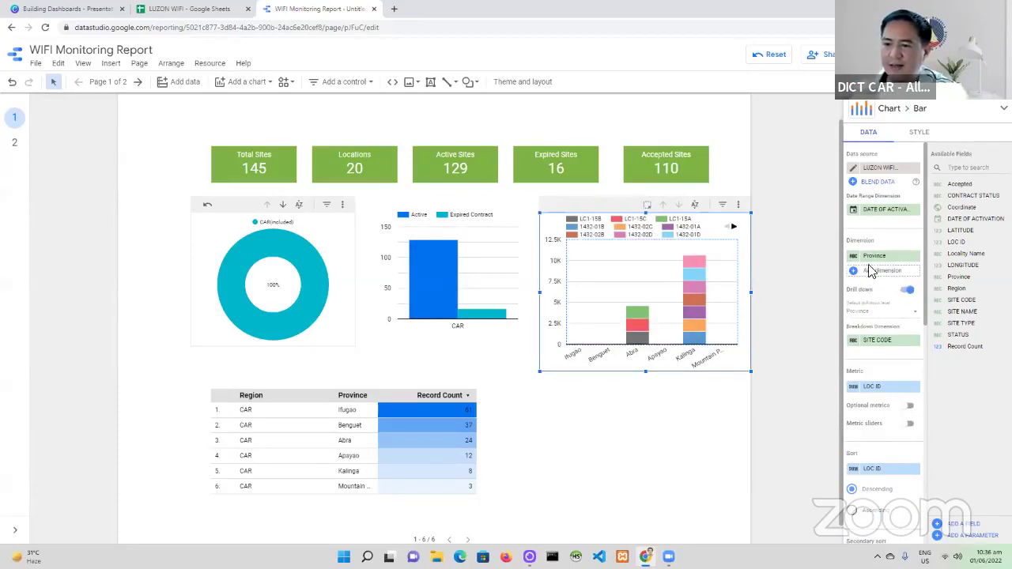
pyautogui.click(877, 272)
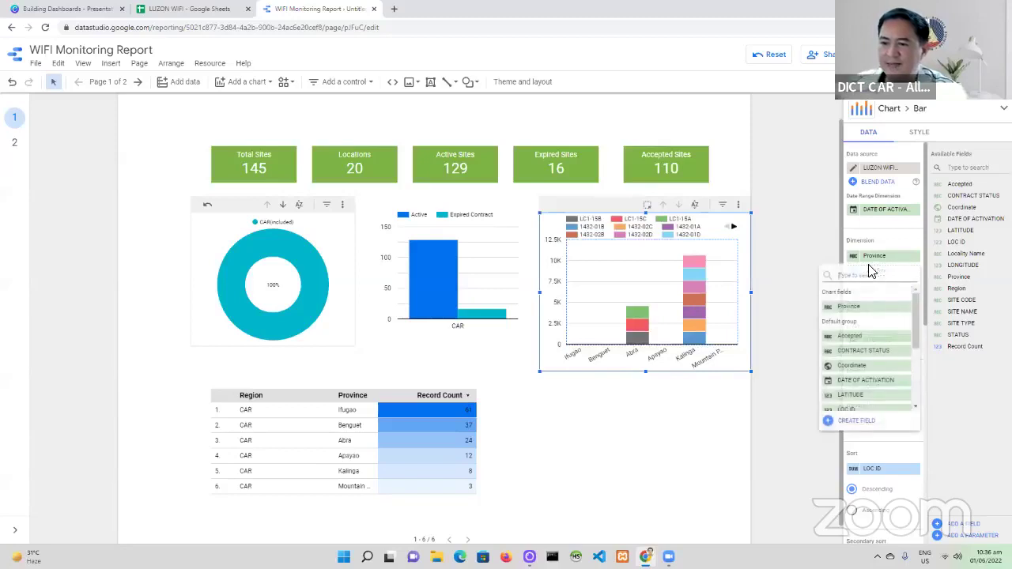
pyautogui.scroll(-3, 869, 383)
pyautogui.click(870, 363)
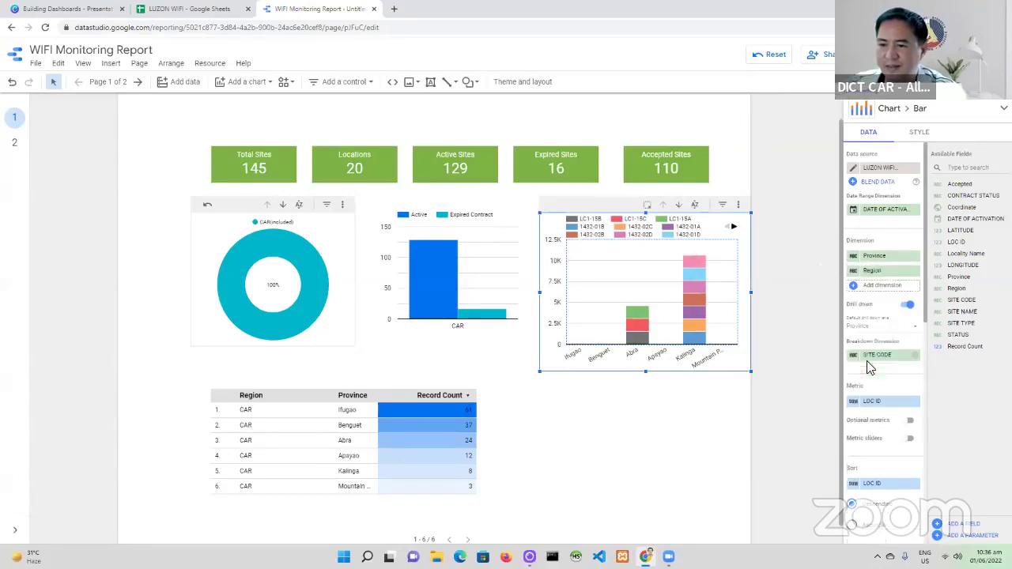
pyautogui.moveTo(881, 277); pyautogui.dragTo(878, 255)
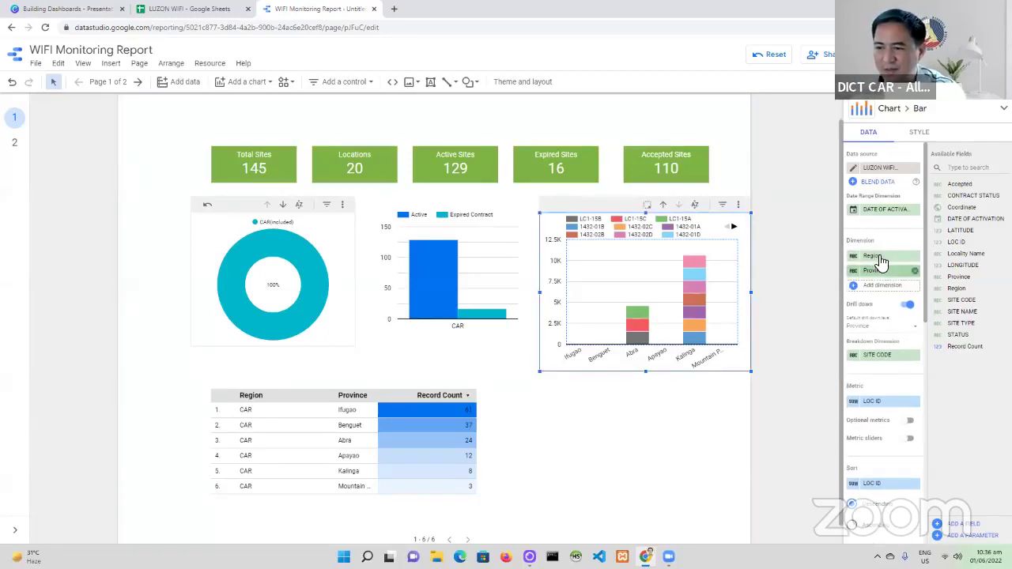
# - Set SITE TYPE as the breakdown dimension of the new stacked column chart
pyautogui.click(897, 357)
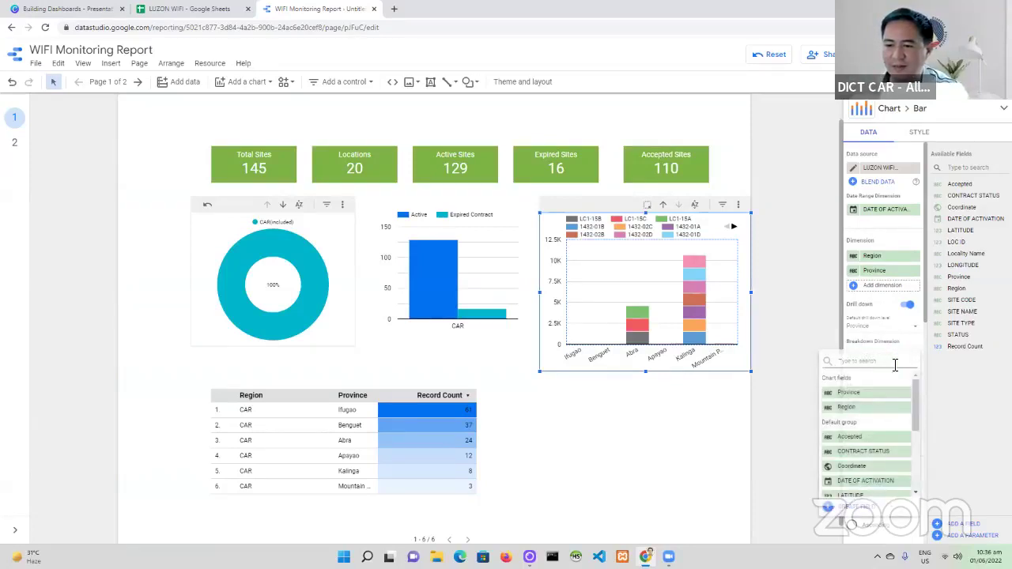
pyautogui.scroll(-2, 883, 422)
pyautogui.scroll(-3, 885, 426)
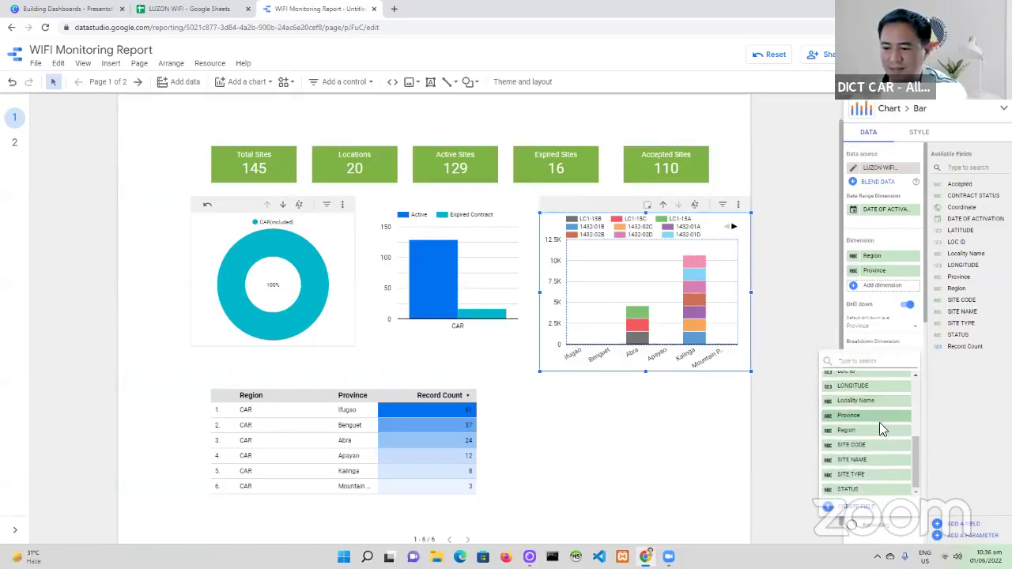
pyautogui.click(876, 474)
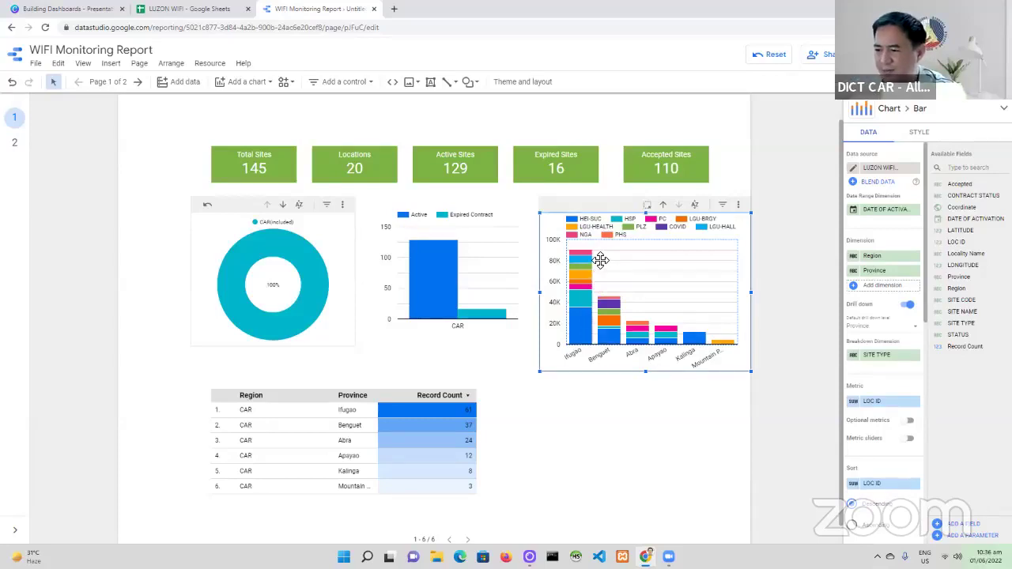
# - Turn off stacked bars and show data labels on the site type chart
pyautogui.click(919, 134)
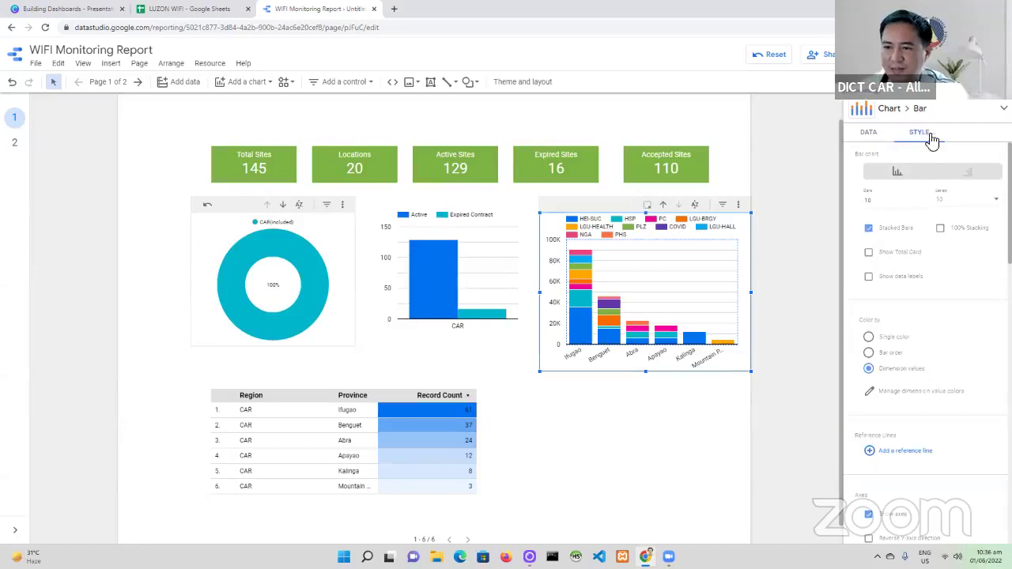
pyautogui.click(869, 228)
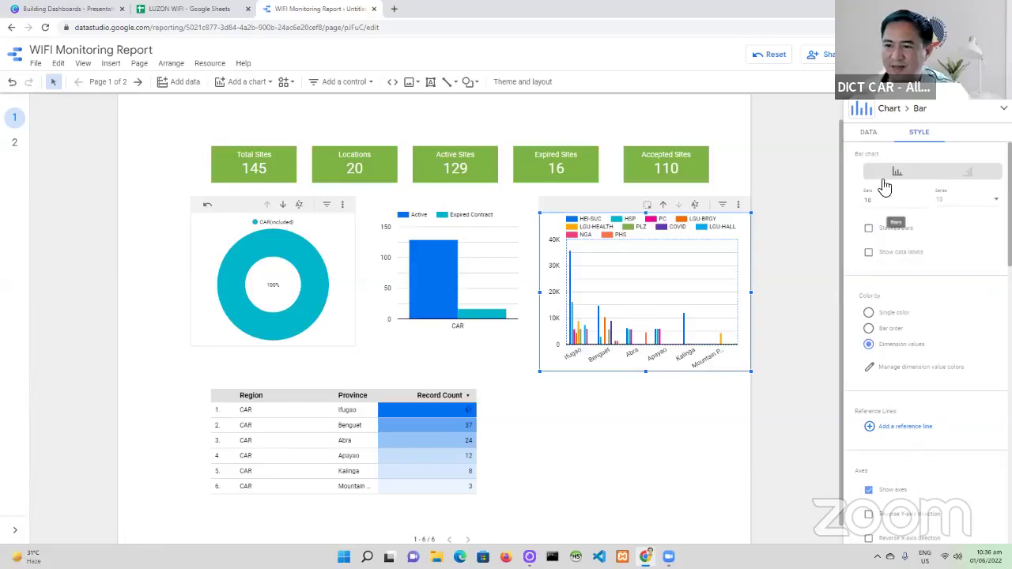
pyautogui.click(869, 253)
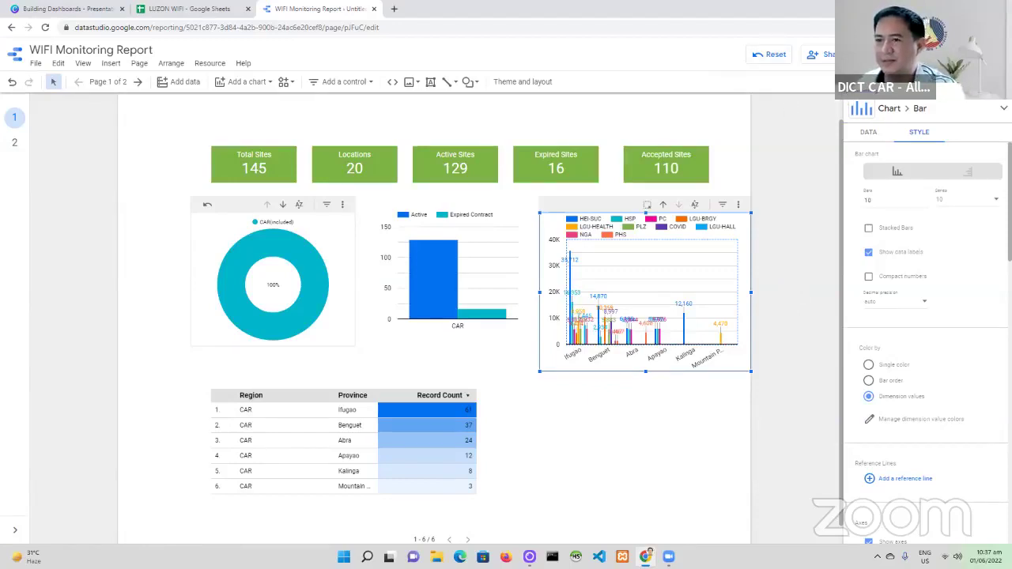
# - Reset the report's cross-filters in view mode and set the site type chart's default drill-down level to Region
pyautogui.click(870, 54)
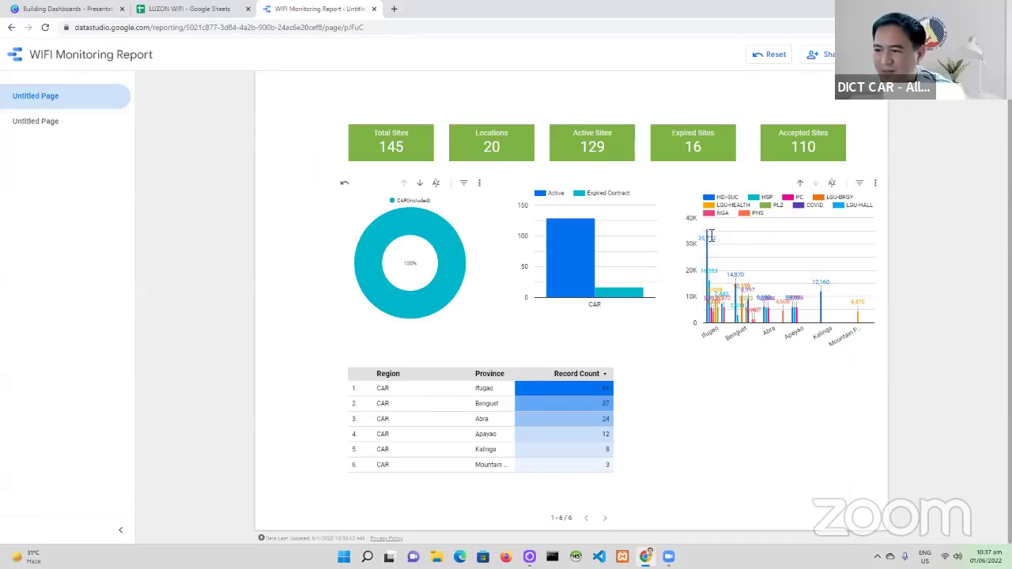
pyautogui.click(762, 60)
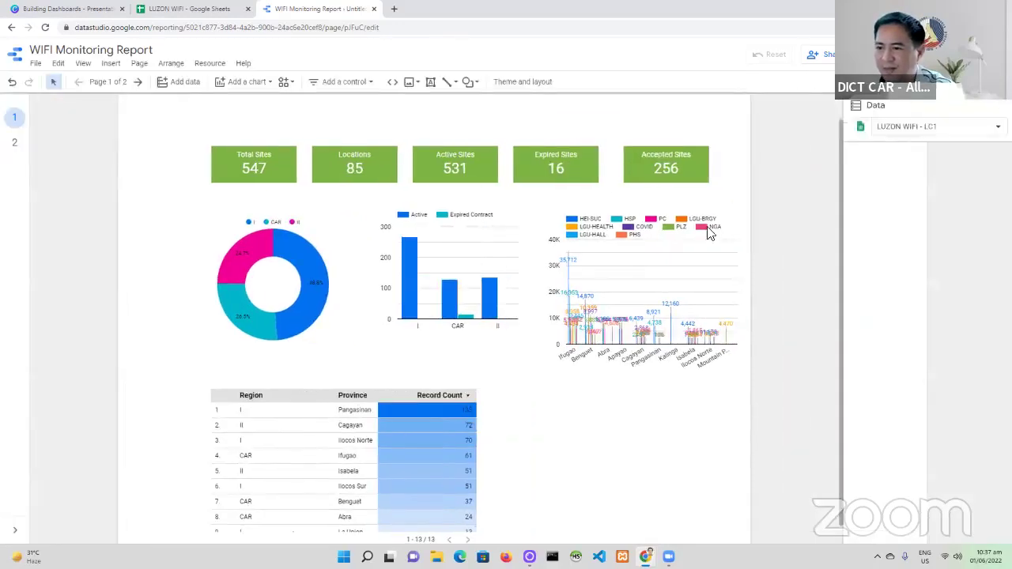
pyautogui.click(664, 269)
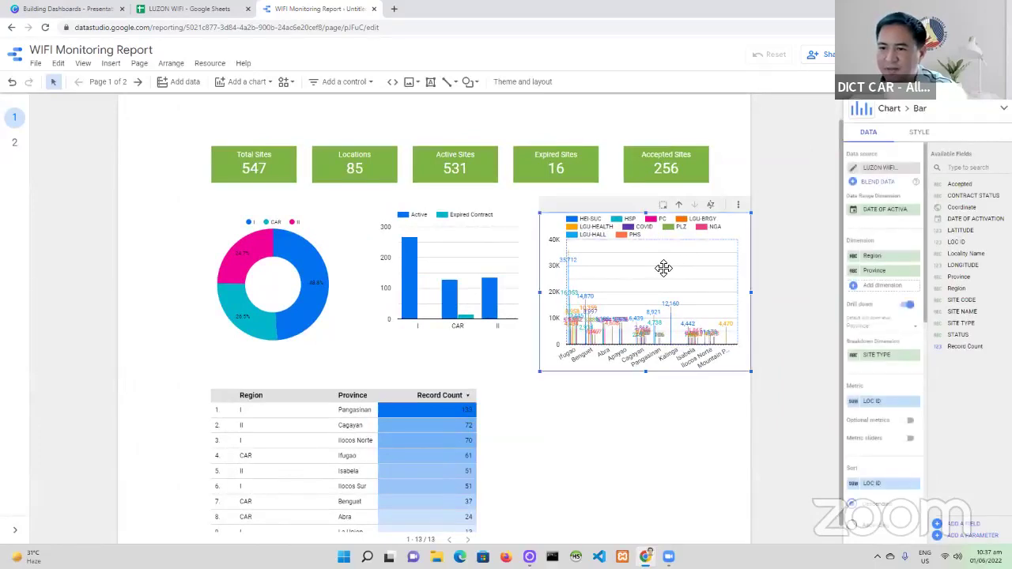
pyautogui.click(861, 332)
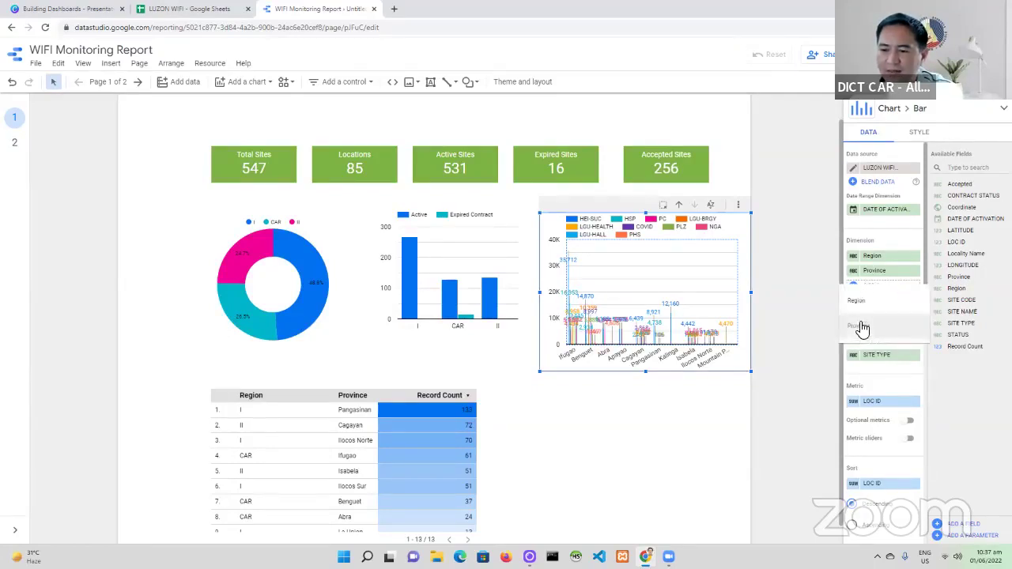
pyautogui.click(863, 303)
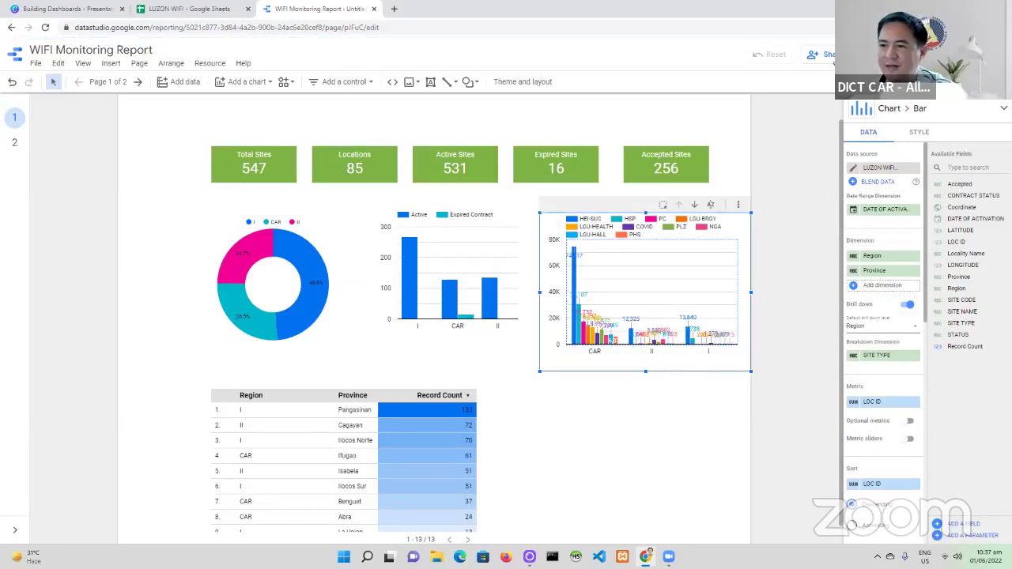
# - Preview the updated charts in view mode, and return to edit mode with the site type chart selected
pyautogui.click(771, 144)
pyautogui.click(862, 54)
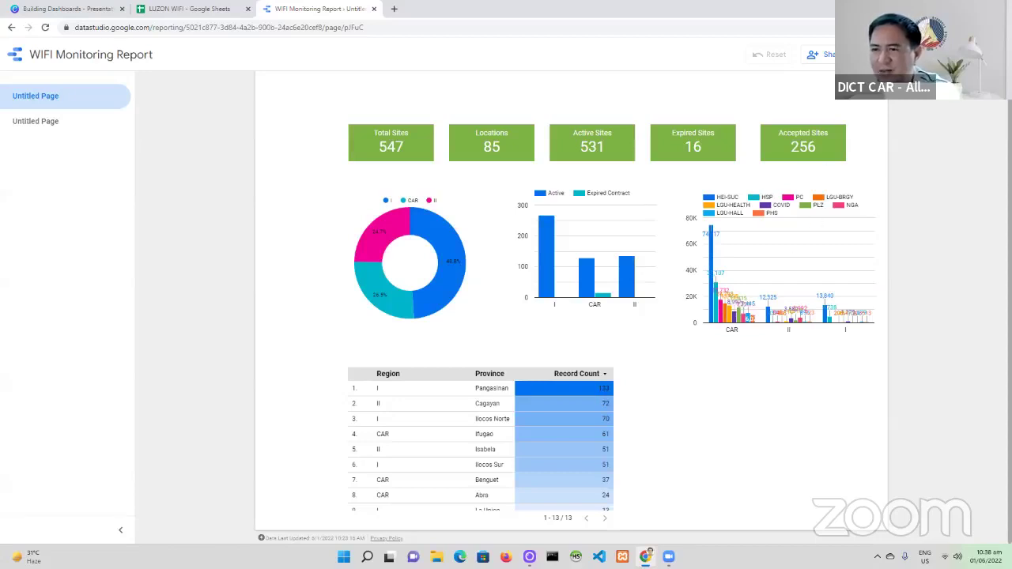
pyautogui.click(878, 53)
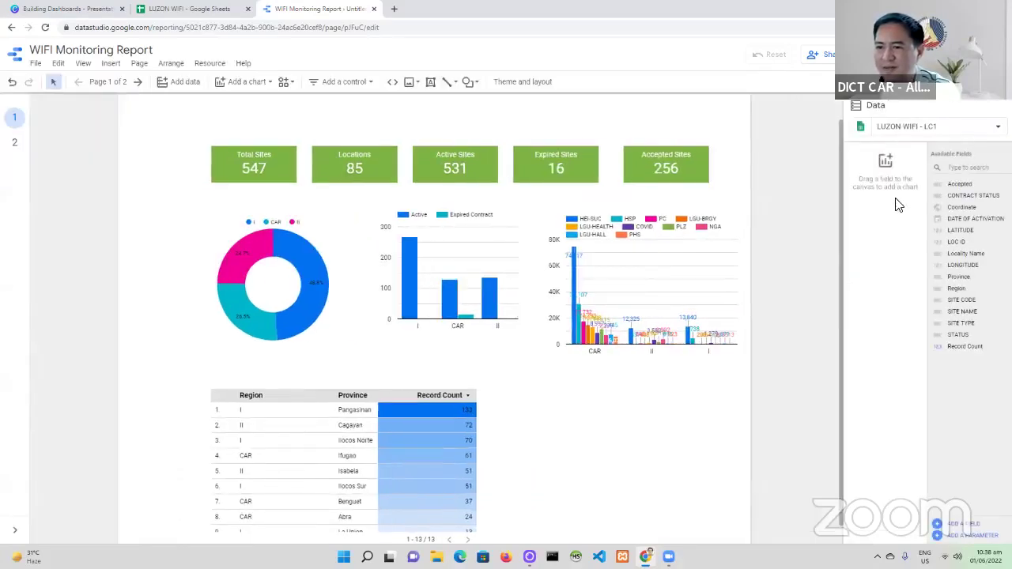
pyautogui.click(673, 316)
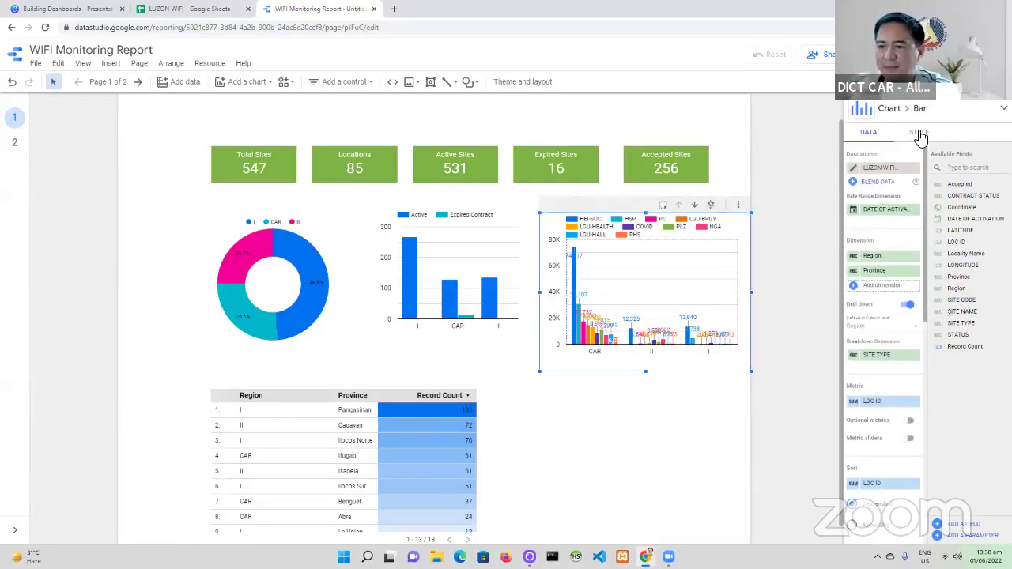
# - Hide the data labels on the site type chart and switch the report to view mode
pyautogui.click(920, 133)
pyautogui.click(868, 253)
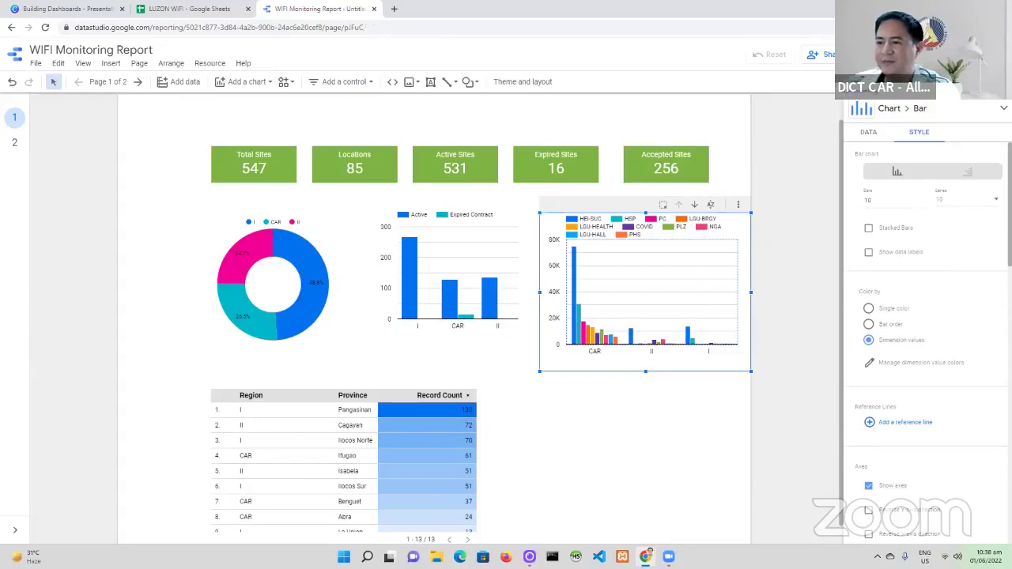
pyautogui.click(941, 54)
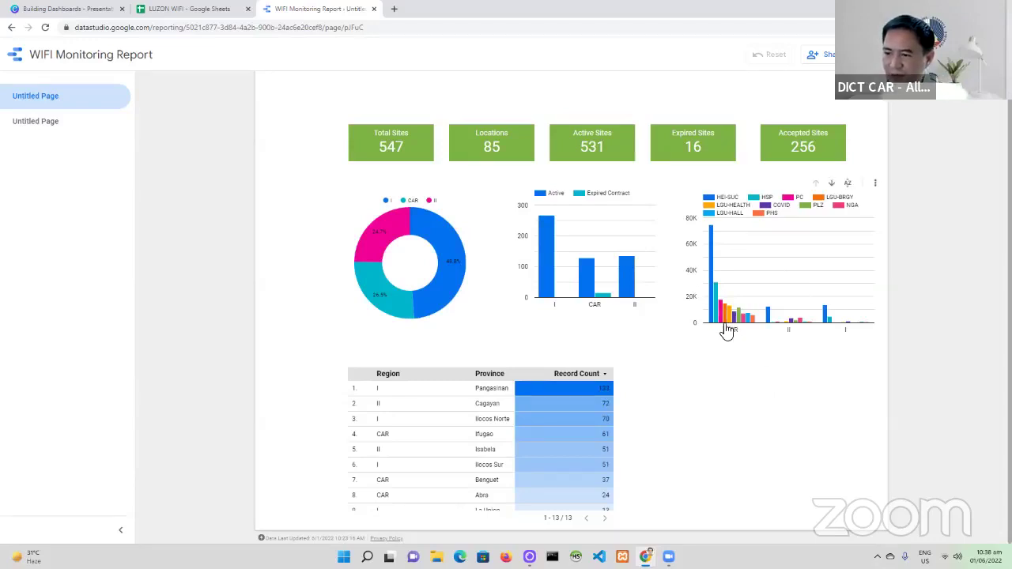
# - Cross-filter the report by the LGU-BRGY bar of the CAR region, review the filtered charts, and return to edit mode
pyautogui.moveTo(724, 326)
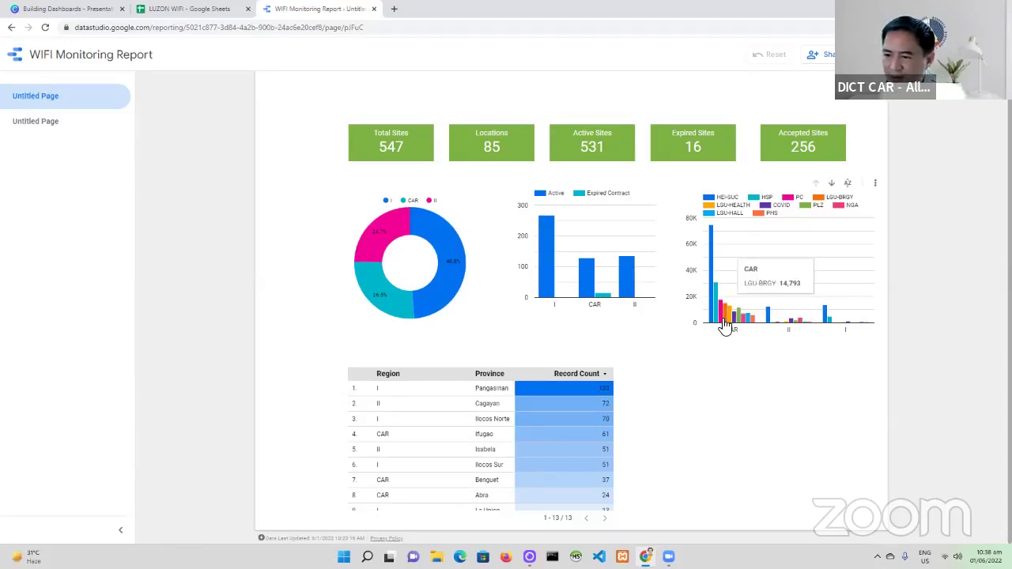
pyautogui.click(725, 326)
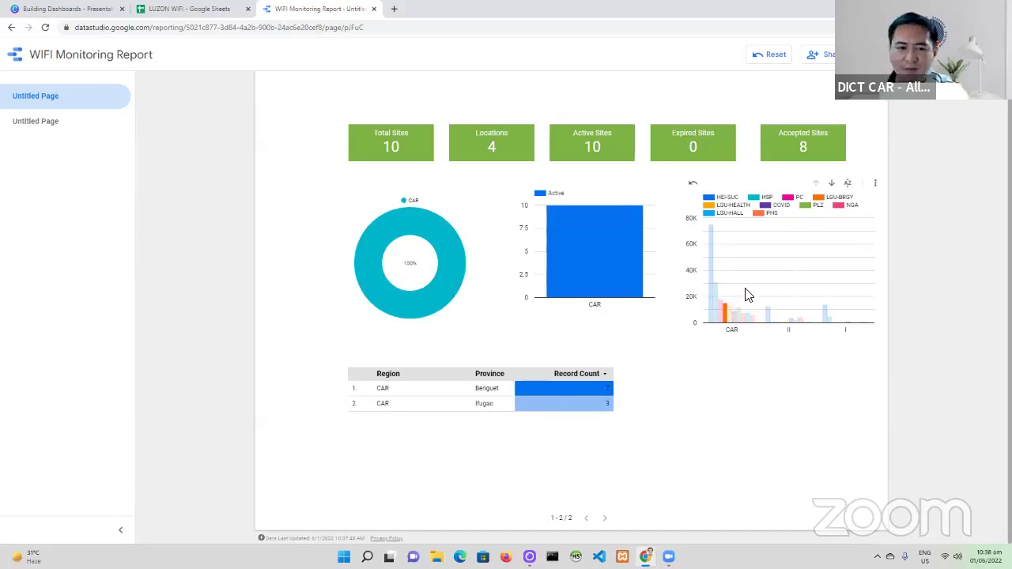
pyautogui.moveTo(731, 323)
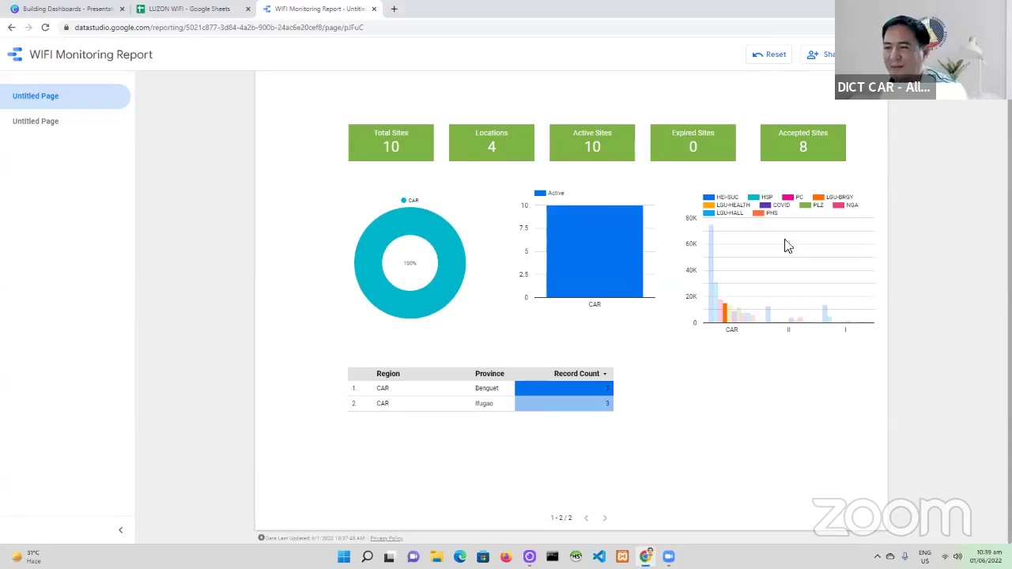
pyautogui.moveTo(815, 194)
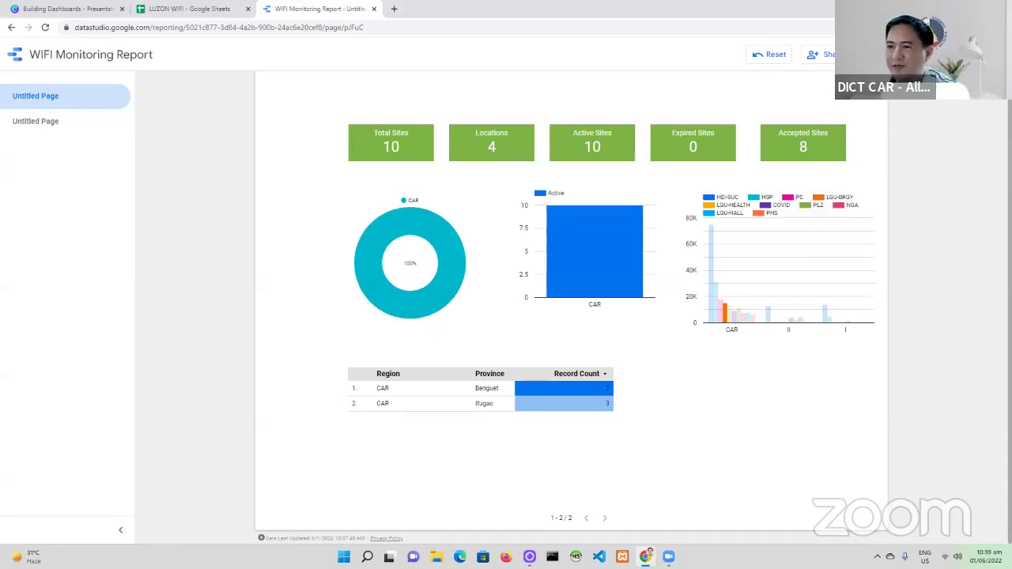
pyautogui.moveTo(639, 245)
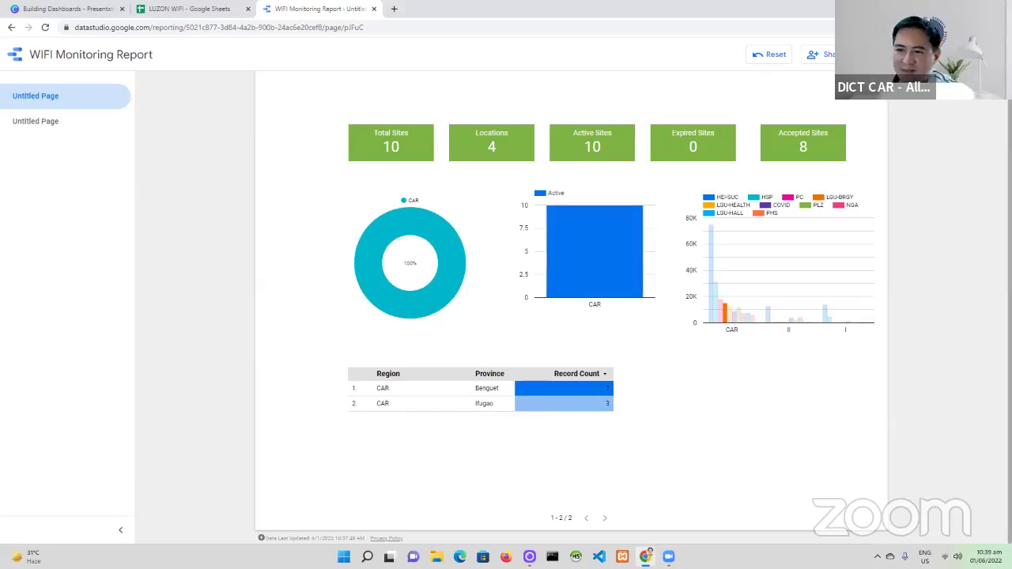
pyautogui.click(870, 54)
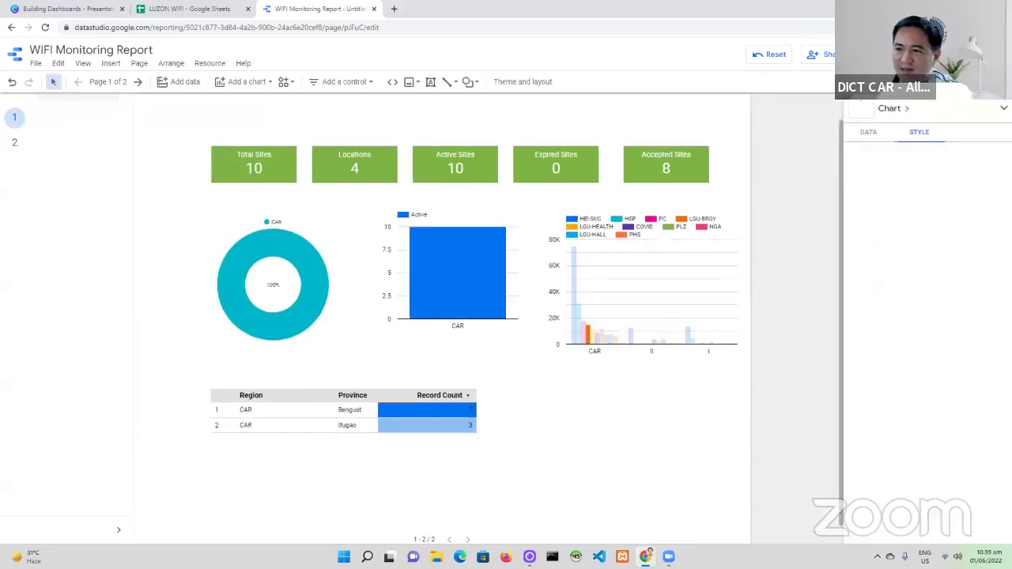
# - Move the contract status chart slightly away from the donut chart and shrink it to match the donut chart's height
pyautogui.moveTo(284, 320)
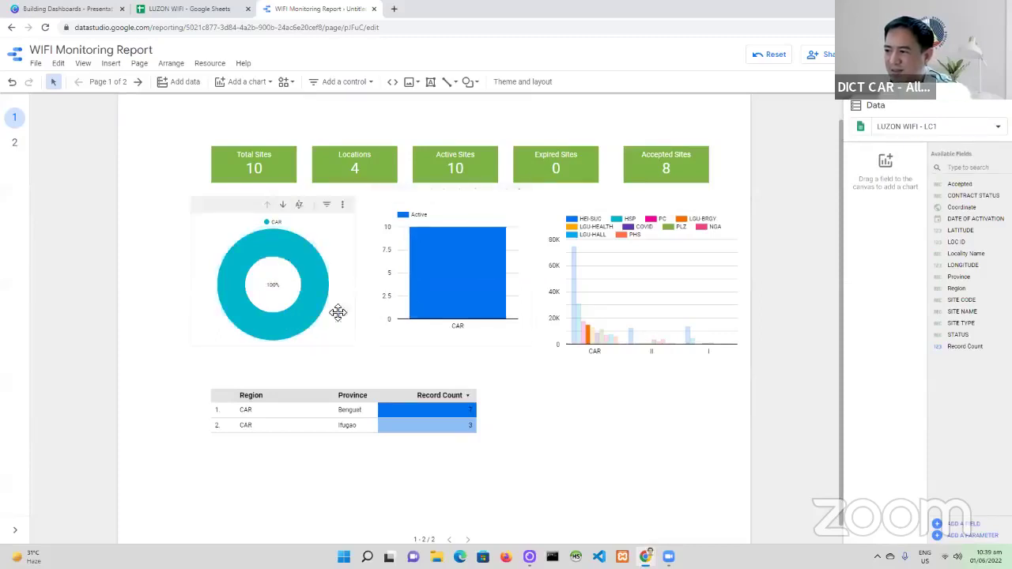
pyautogui.click(318, 321)
pyautogui.click(437, 310)
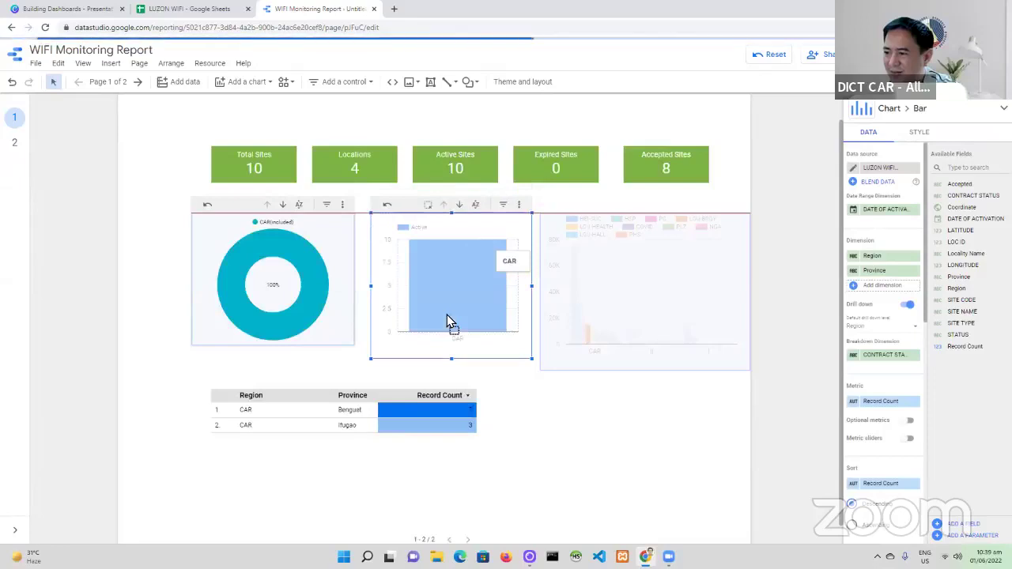
pyautogui.moveTo(446, 317); pyautogui.dragTo(456, 319)
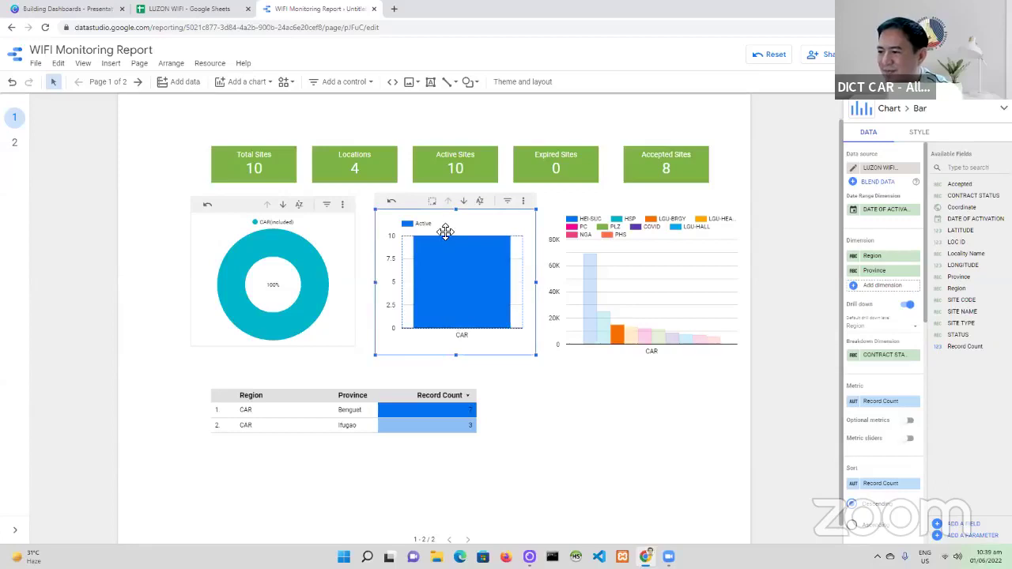
pyautogui.moveTo(445, 229); pyautogui.dragTo(444, 237)
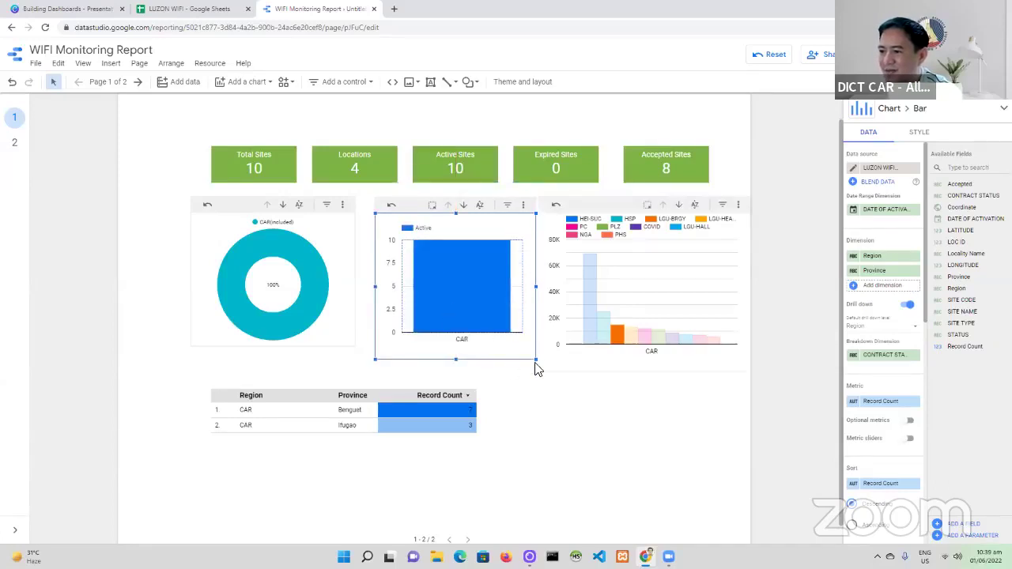
pyautogui.moveTo(534, 361)
pyautogui.mouseDown()
pyautogui.moveTo(499, 335)
pyautogui.moveTo(511, 348)
pyautogui.moveTo(538, 345)
pyautogui.mouseUp()
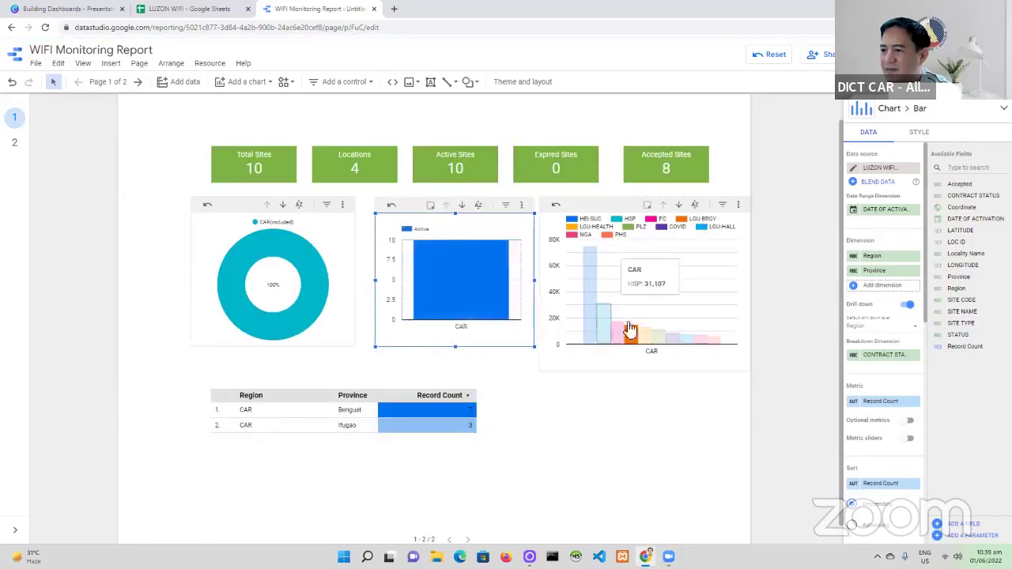
# - Shrink the site type chart to the height of its neighbours and move the contract status chart to even out the spacing
pyautogui.click(661, 304)
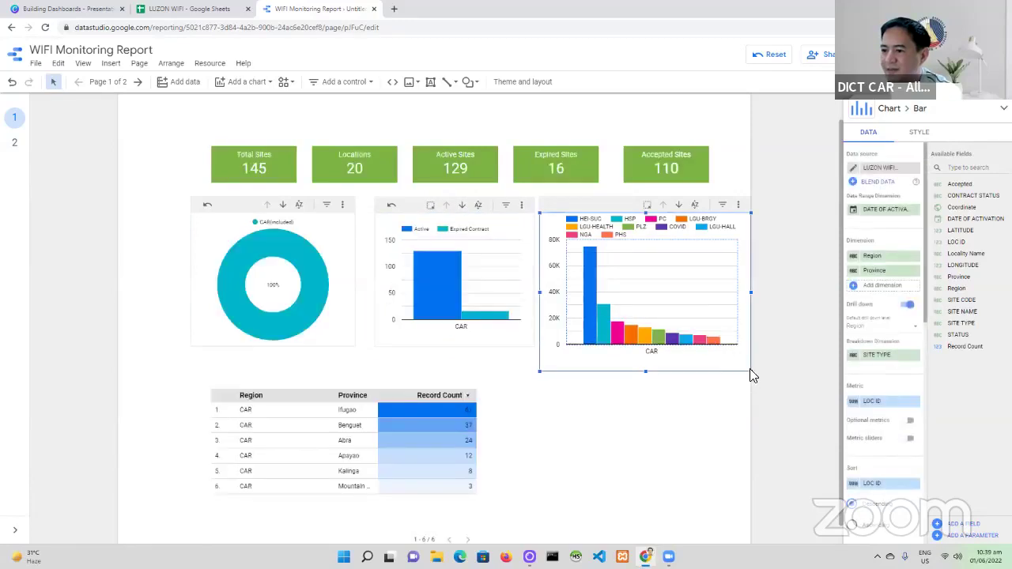
pyautogui.moveTo(750, 371); pyautogui.dragTo(714, 347)
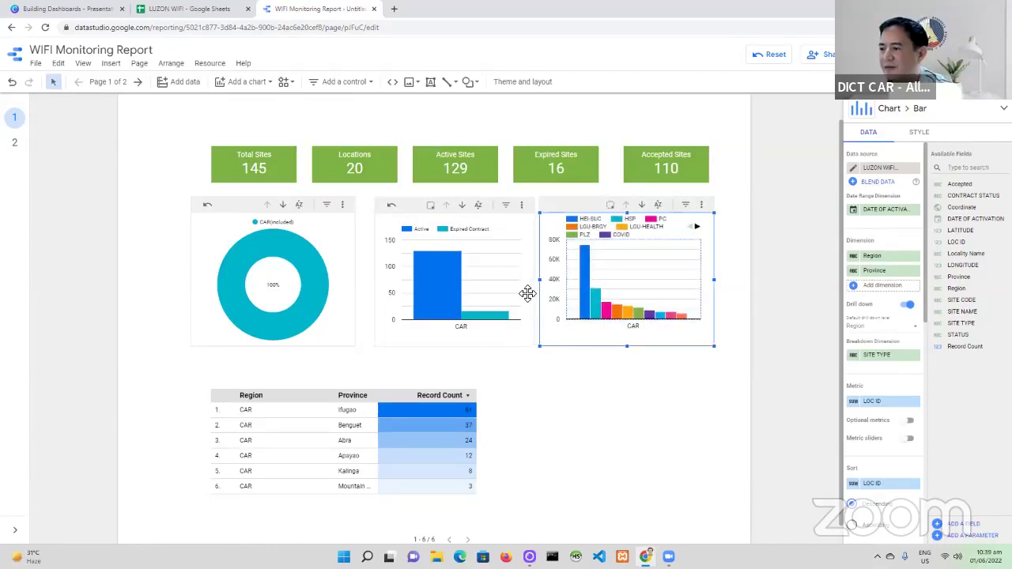
pyautogui.moveTo(528, 295); pyautogui.dragTo(518, 298)
pyautogui.click(670, 324)
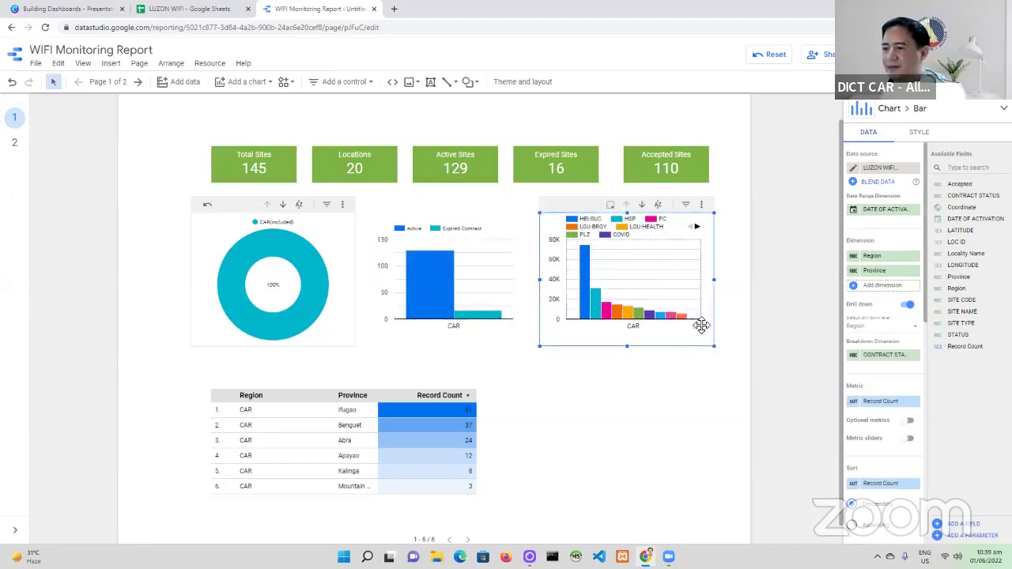
# - Set the grid color of the contract status chart to Transparent
pyautogui.click(479, 271)
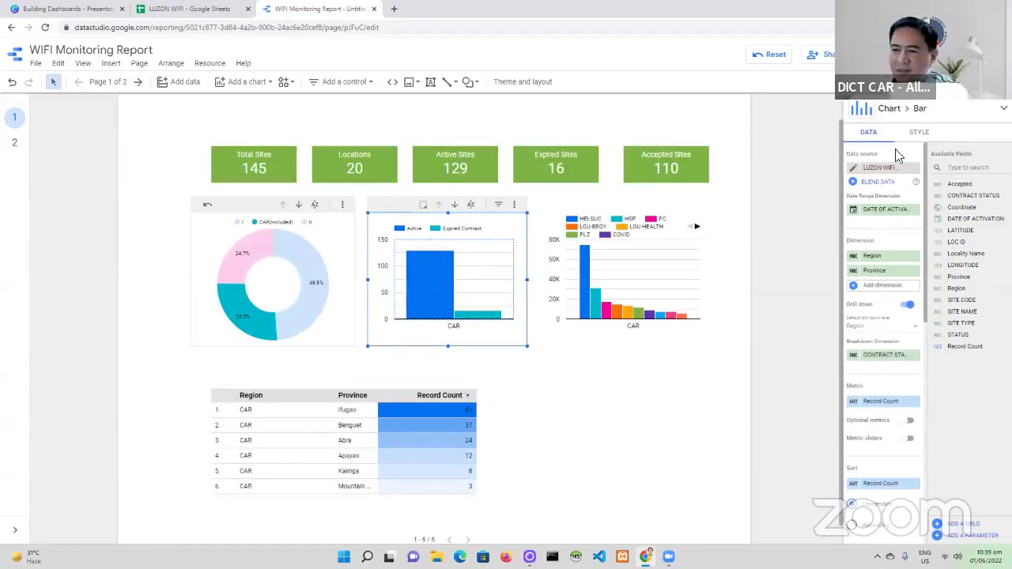
pyautogui.click(919, 134)
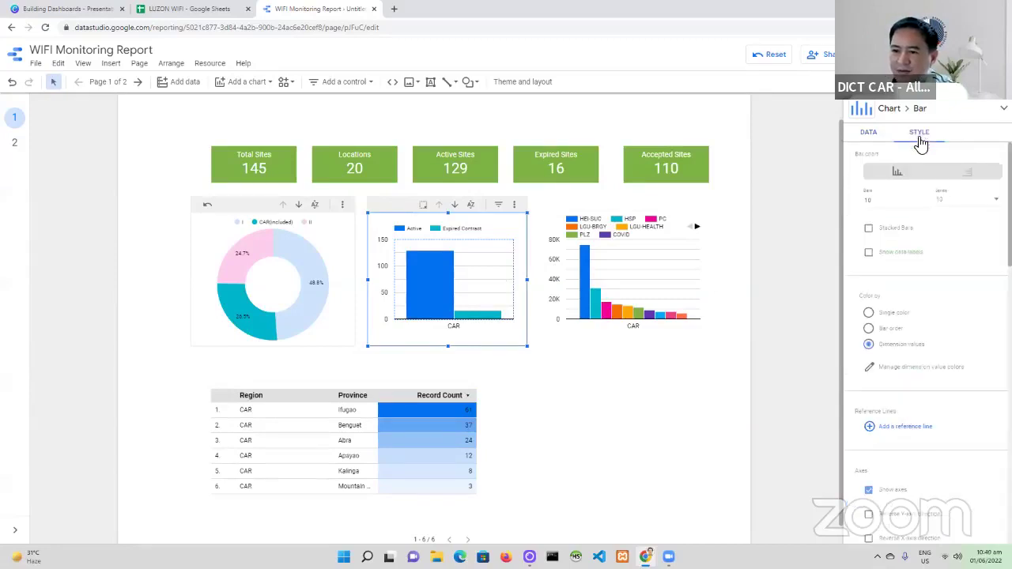
pyautogui.scroll(-3, 949, 440)
pyautogui.scroll(-2, 952, 440)
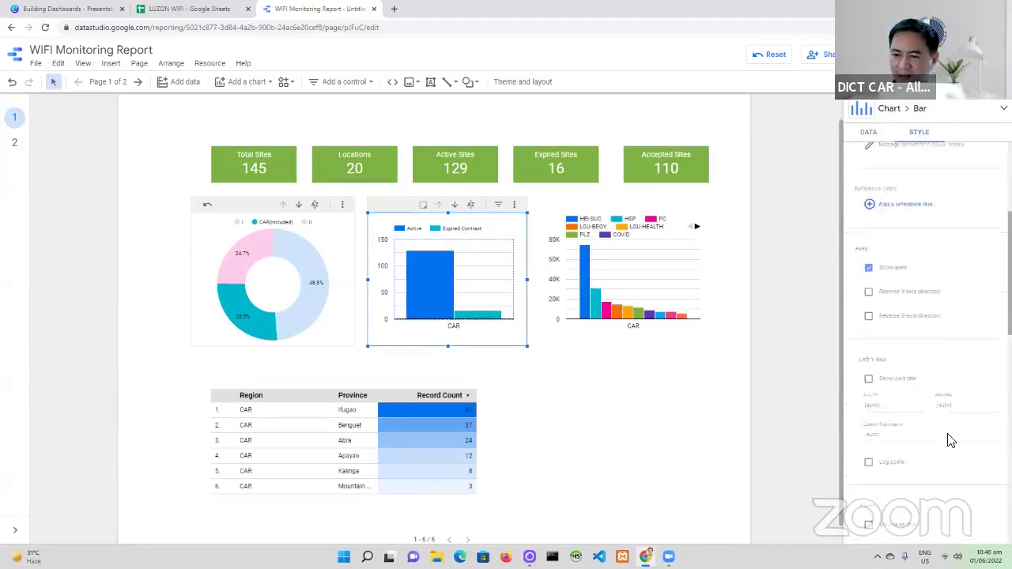
pyautogui.scroll(-3, 954, 448)
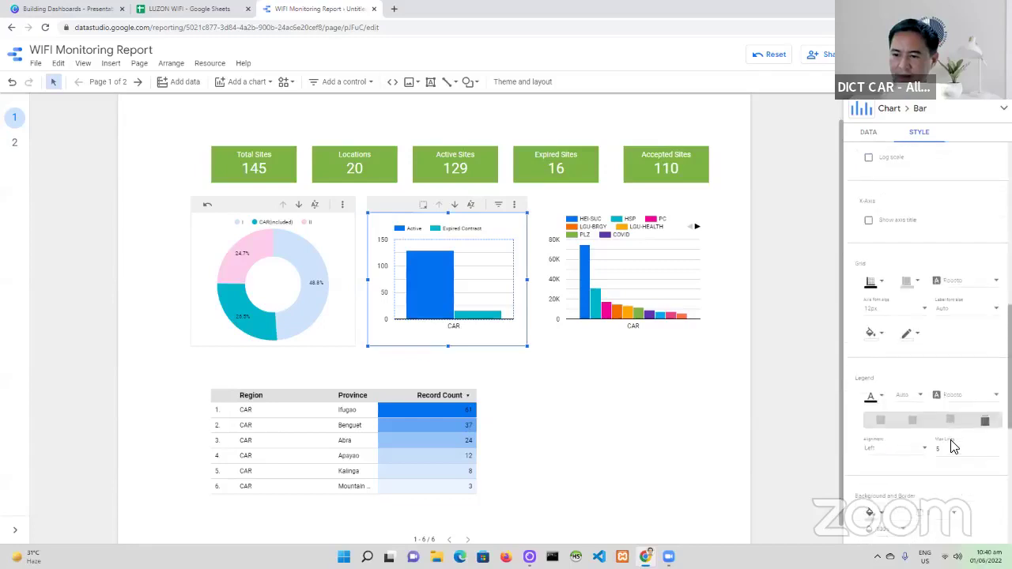
pyautogui.scroll(-1, 952, 447)
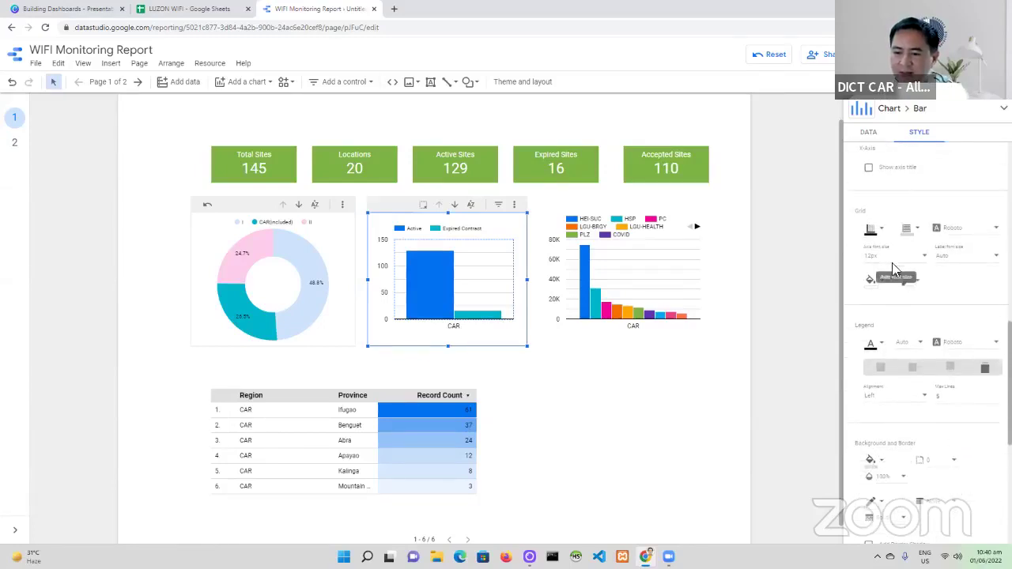
pyautogui.scroll(-2, 910, 311)
pyautogui.scroll(2, 910, 311)
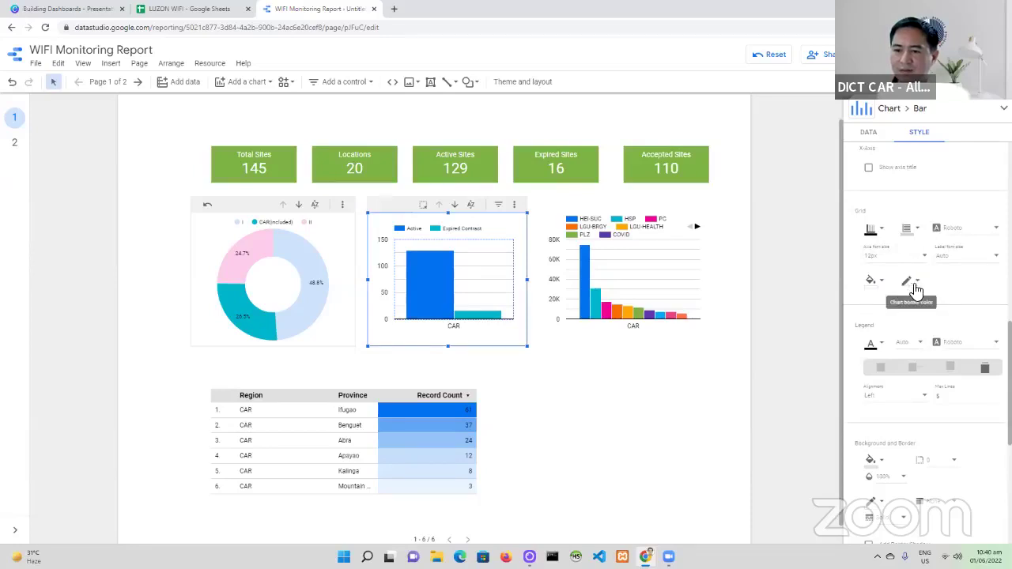
pyautogui.click(916, 236)
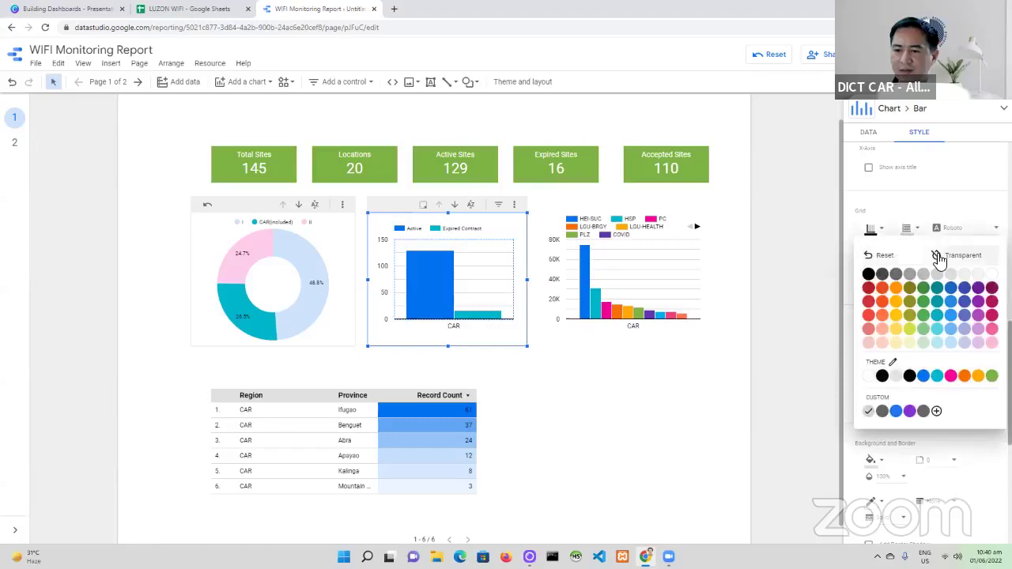
pyautogui.click(938, 257)
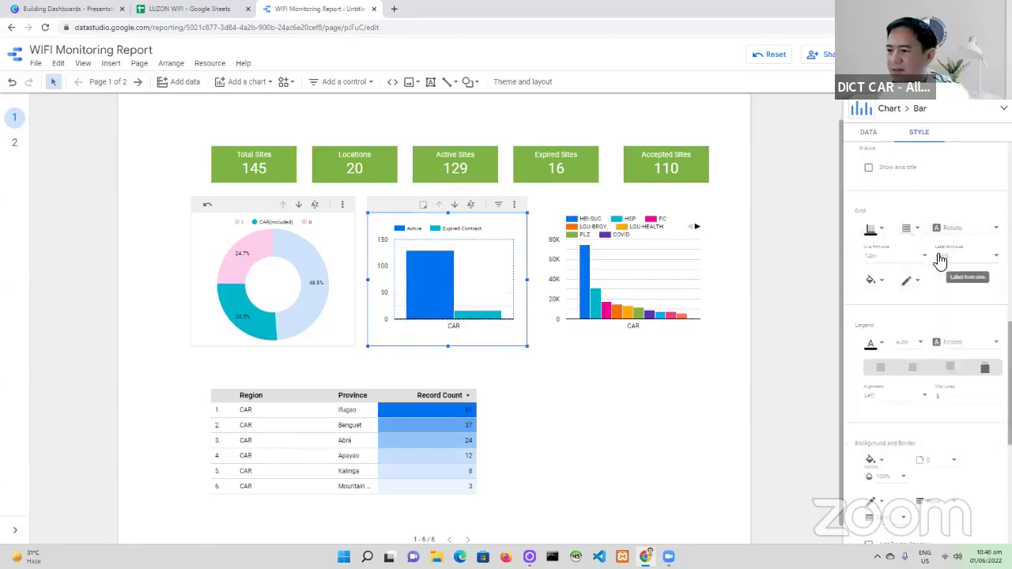
# - Make the gridlines of the site type chart transparent and deselect the chart
pyautogui.click(670, 283)
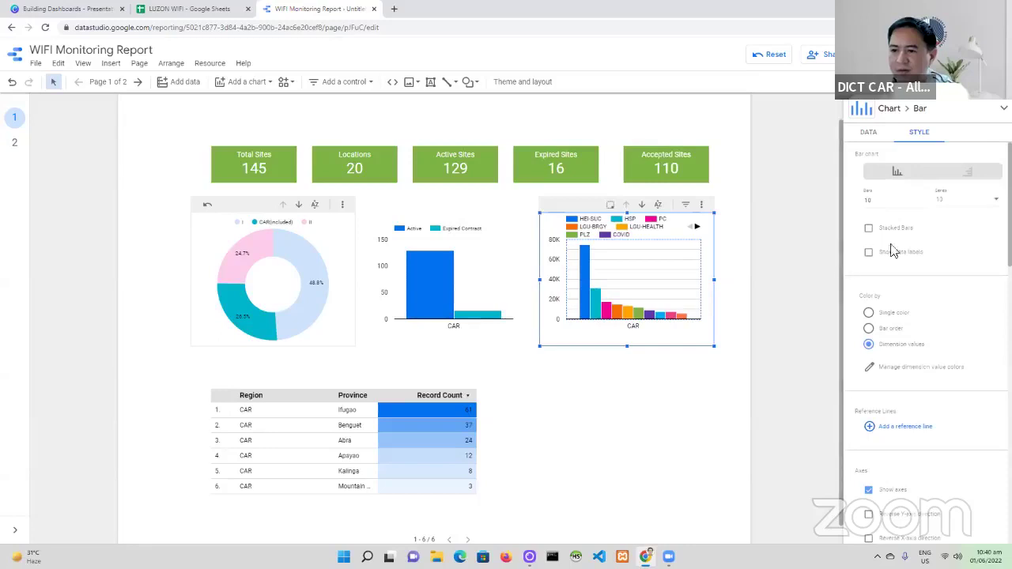
pyautogui.scroll(-5, 960, 335)
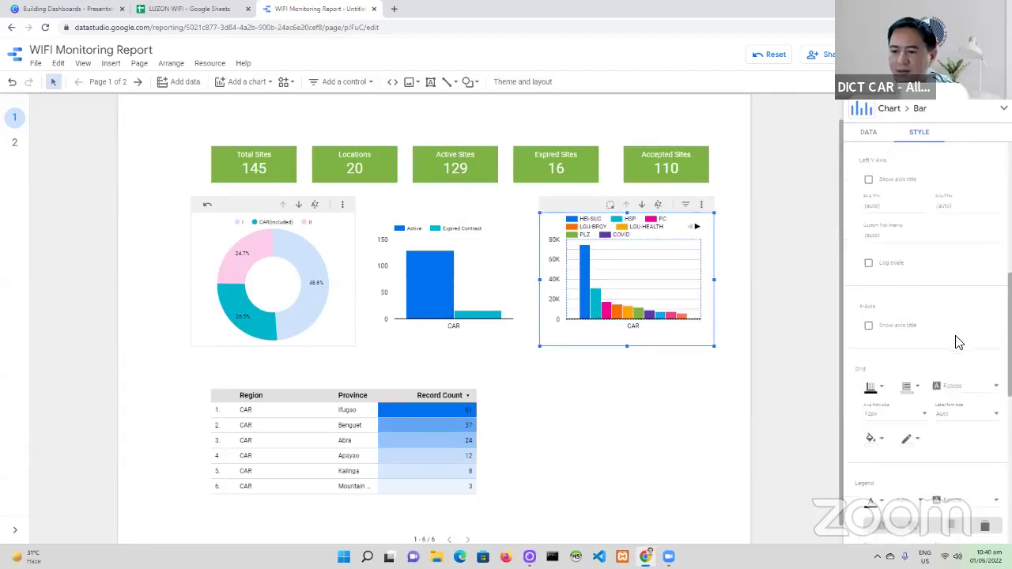
pyautogui.click(909, 387)
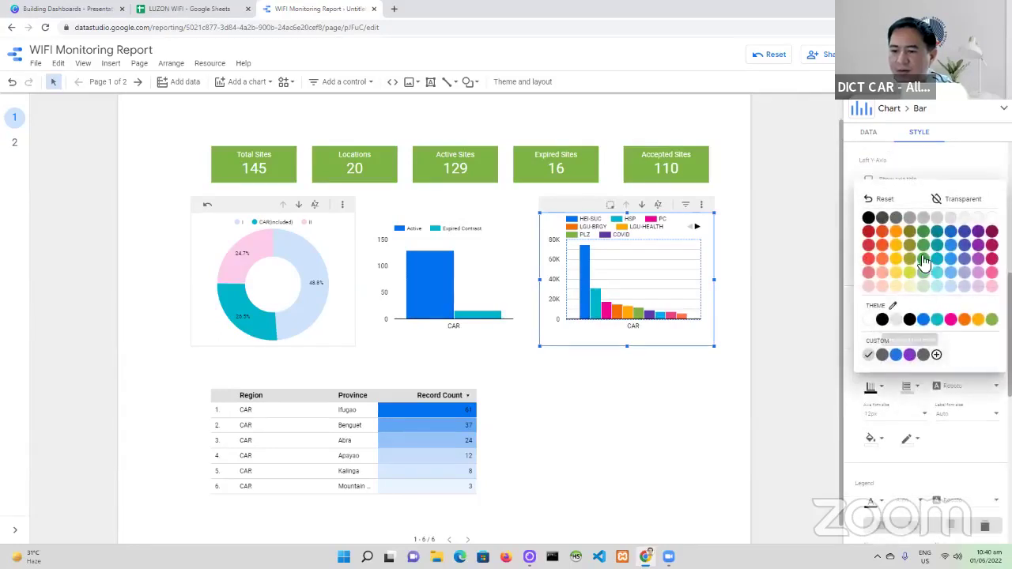
pyautogui.click(962, 199)
pyautogui.click(649, 437)
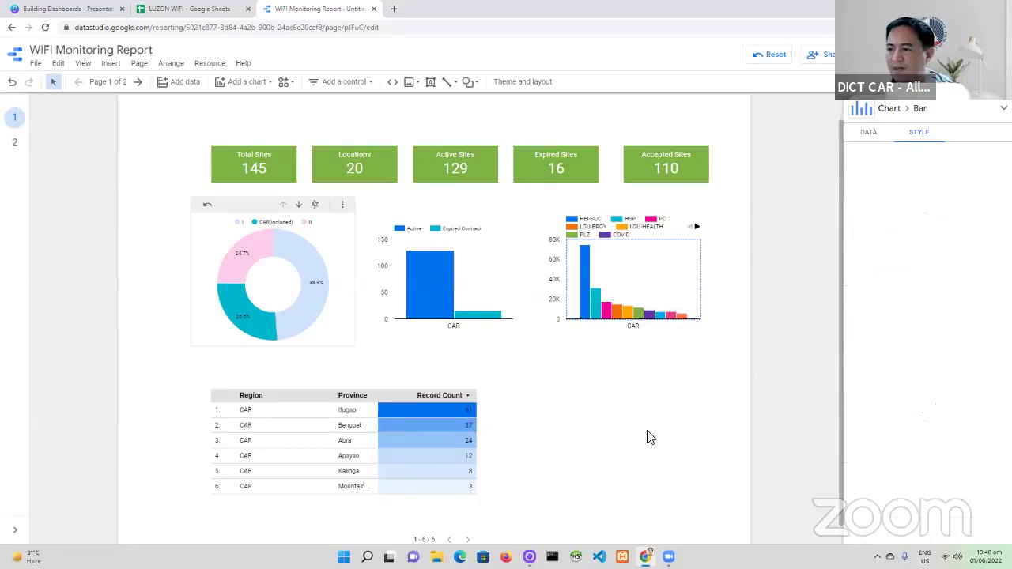
# - Clear the region cross-filter and give the donut, contract status and site type charts a solid dark gray border together
pyautogui.click(333, 335)
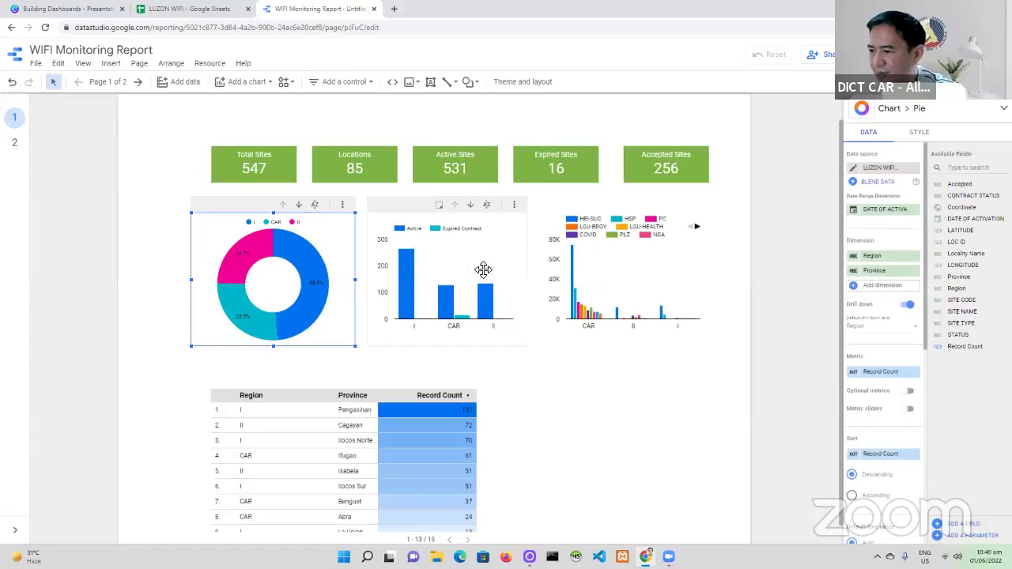
pyautogui.keyDown('shift'); pyautogui.click(483, 273); pyautogui.keyUp('shift')
pyautogui.keyDown('shift'); pyautogui.click(572, 269); pyautogui.keyUp('shift')
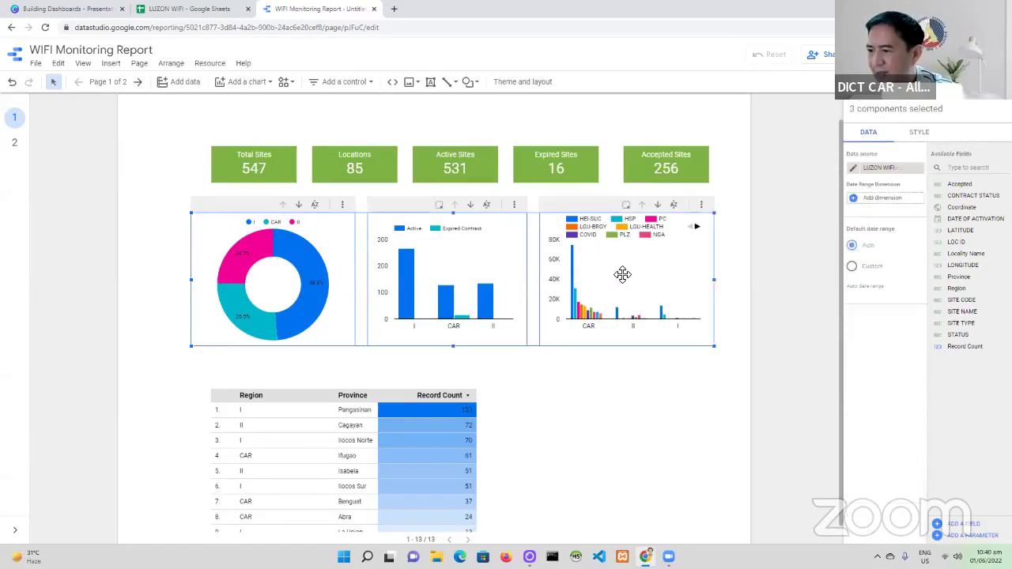
pyautogui.click(922, 138)
pyautogui.scroll(-3, 918, 396)
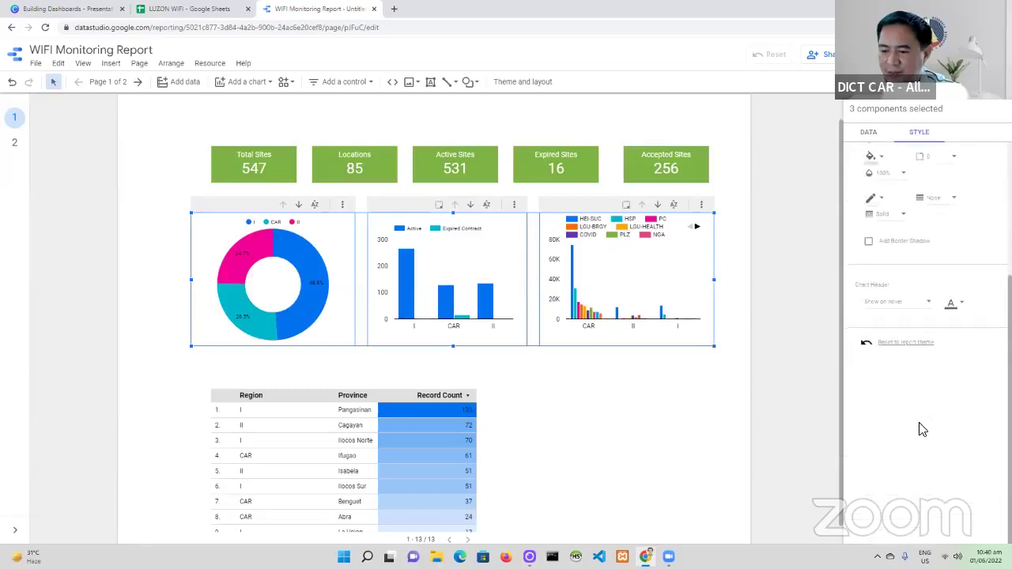
pyautogui.scroll(2, 922, 429)
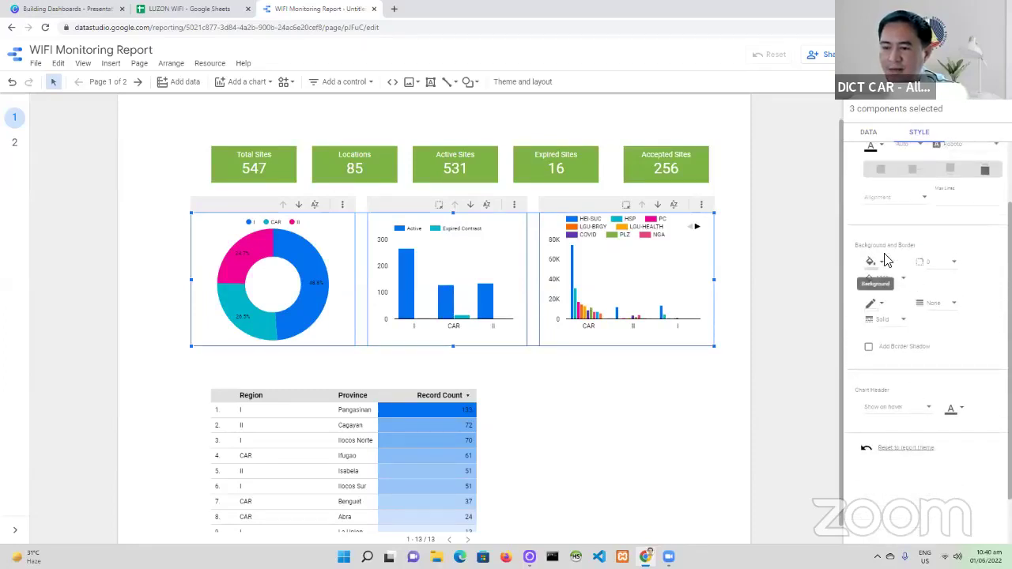
pyautogui.click(883, 307)
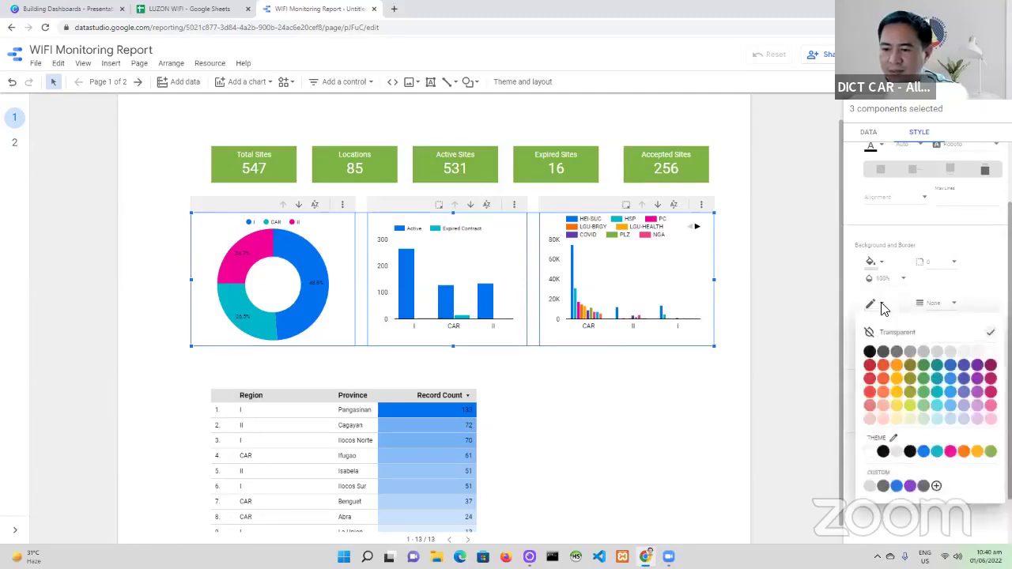
pyautogui.click(883, 352)
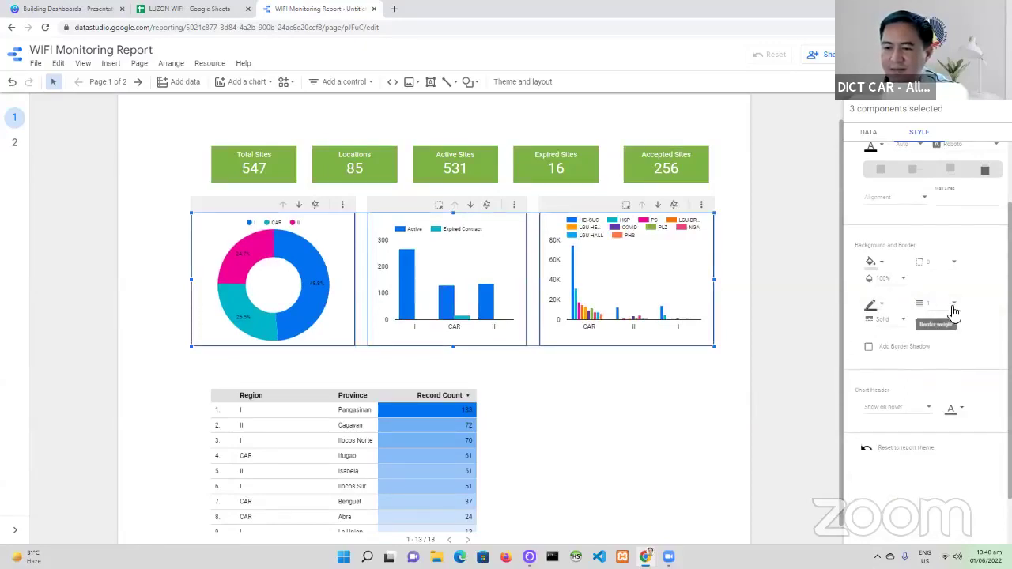
pyautogui.click(708, 405)
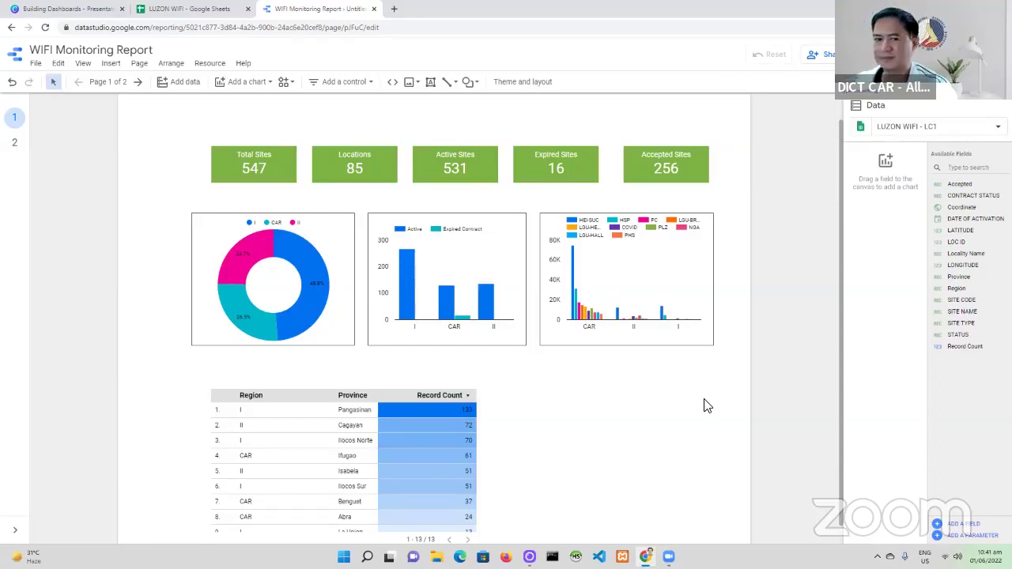
# - Switch to the Building Dashboards design in Canva and present the dashboard layout slide full screen with the Standard type
pyautogui.click(77, 9)
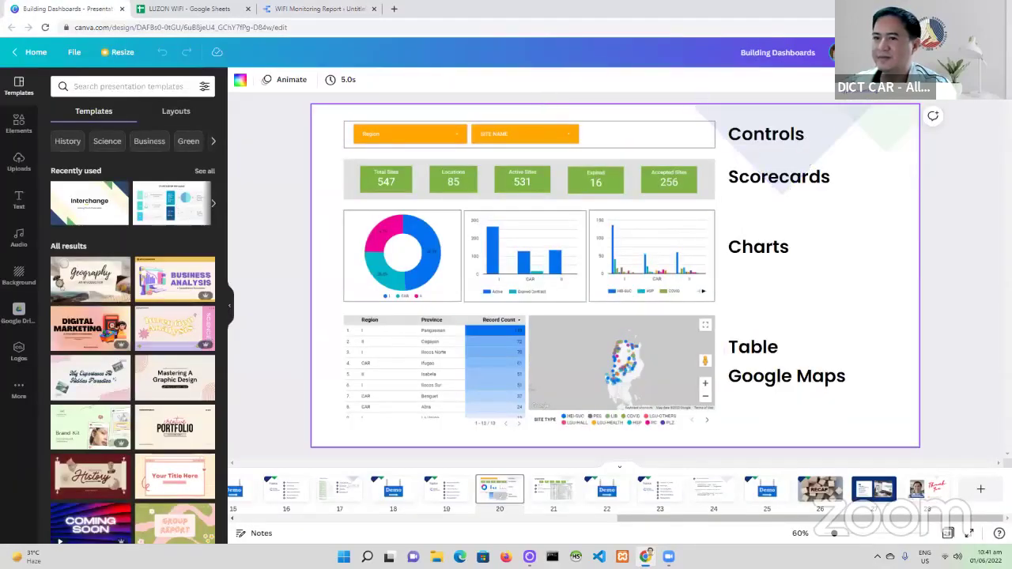
pyautogui.click(873, 52)
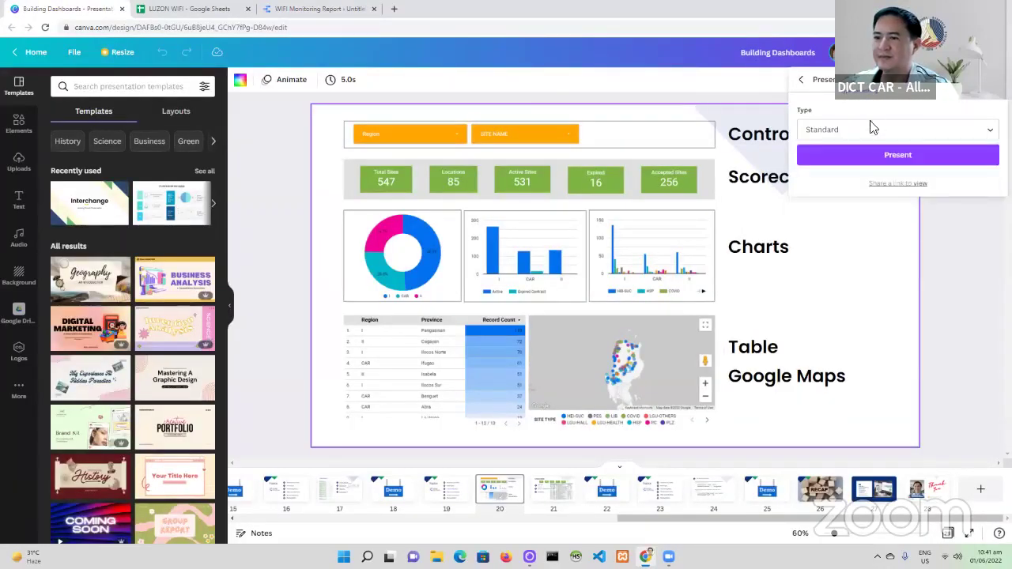
pyautogui.click(885, 156)
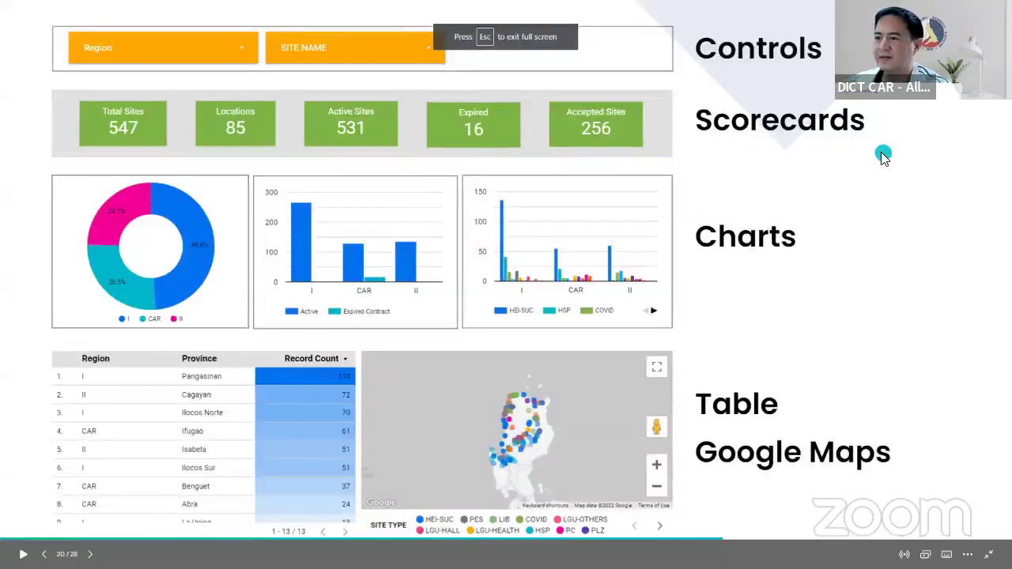
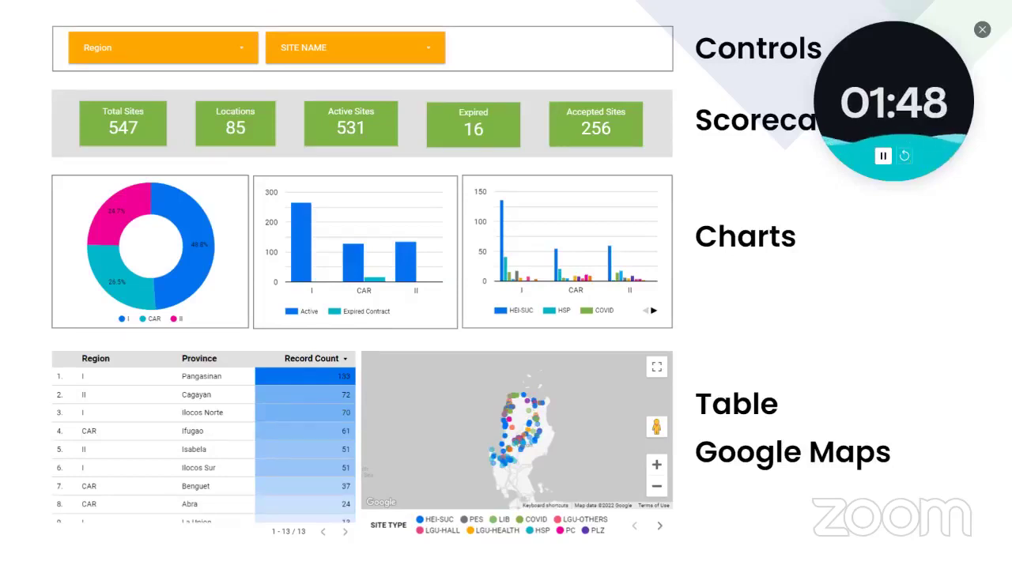
# - Close the countdown timer shown over the presented slide
pyautogui.press('capslock')
pyautogui.press('capslock')
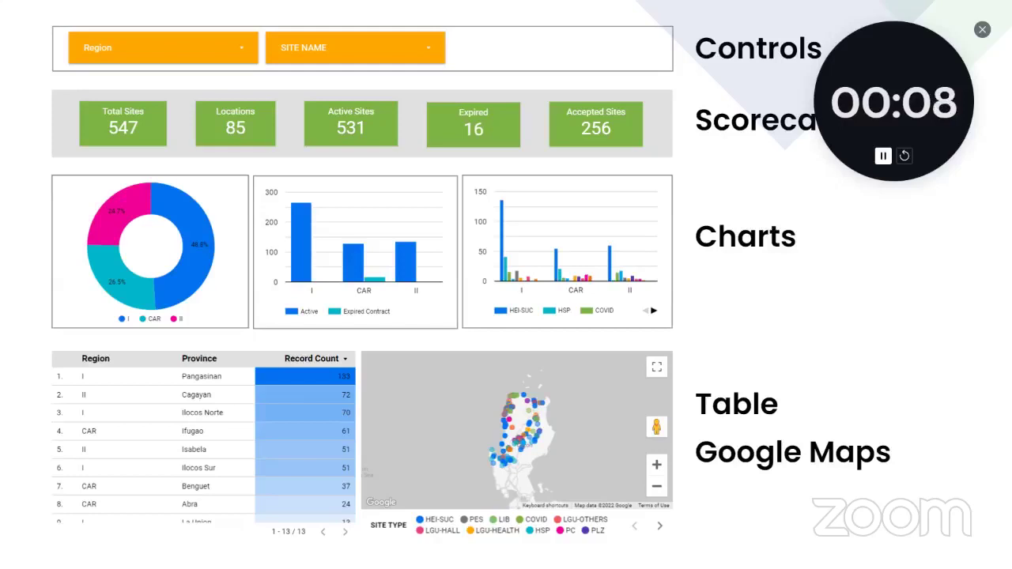
pyautogui.click(981, 32)
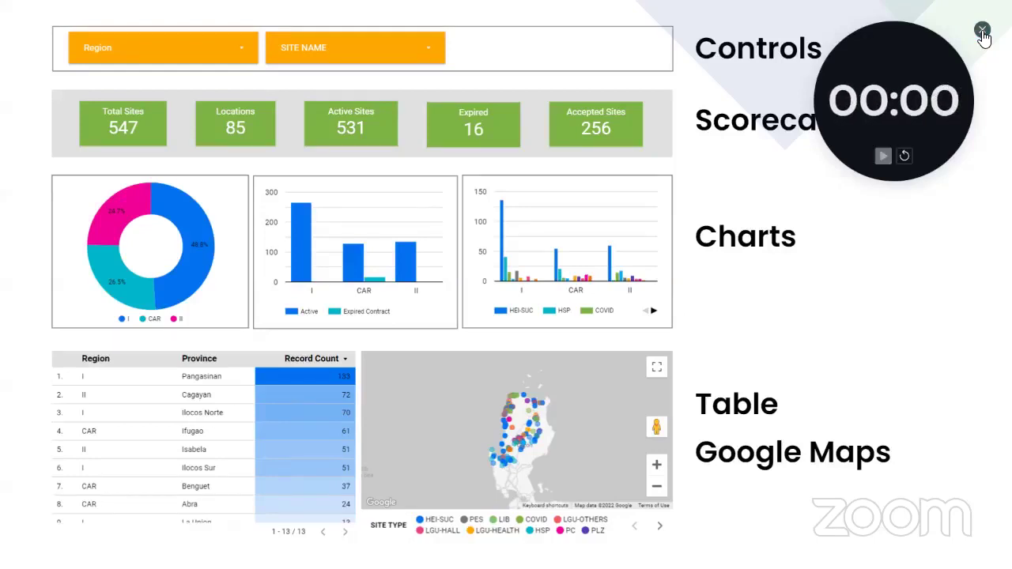
pyautogui.click(982, 32)
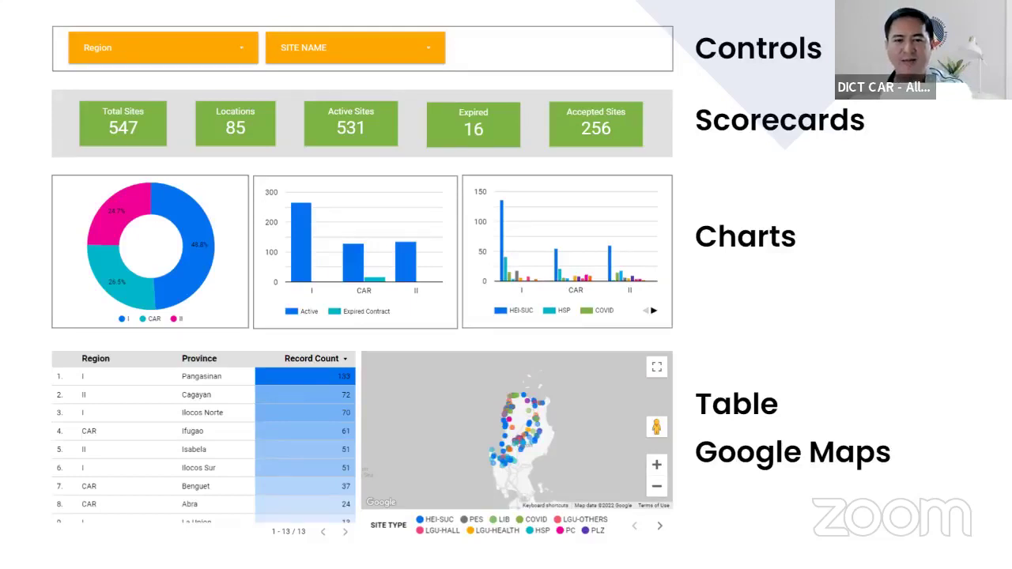
# - Examine the slide's target dashboard layout, covering its controls, scorecards, charts, table and Google Maps sections
pyautogui.click(830, 183)
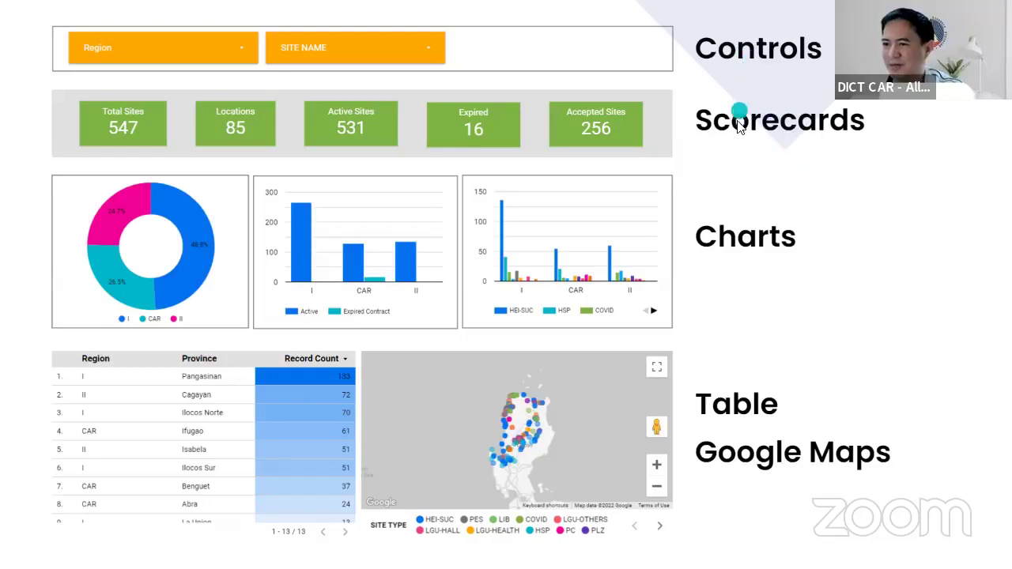
pyautogui.click(773, 245)
pyautogui.click(763, 223)
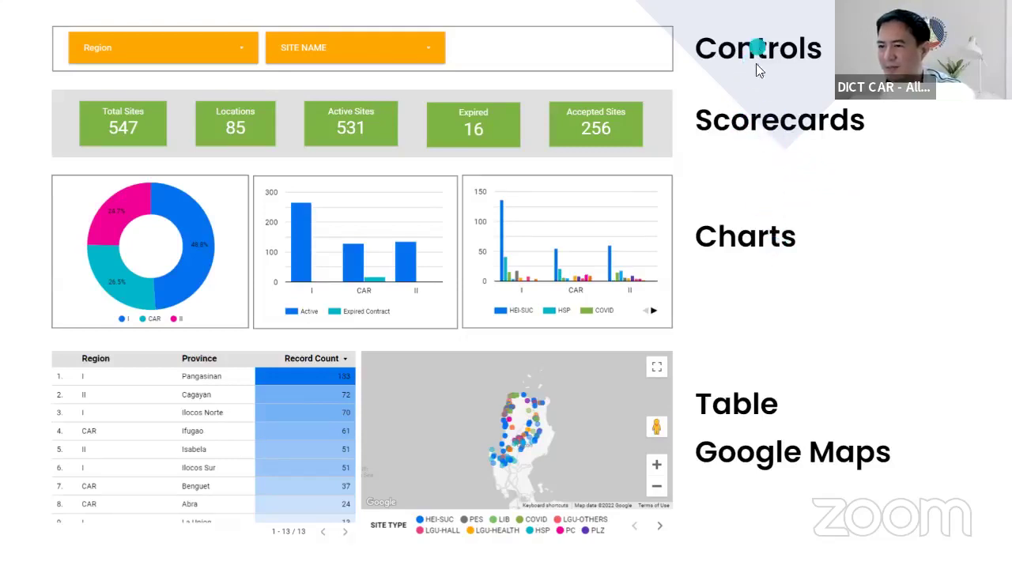
pyautogui.click(746, 272)
pyautogui.click(728, 395)
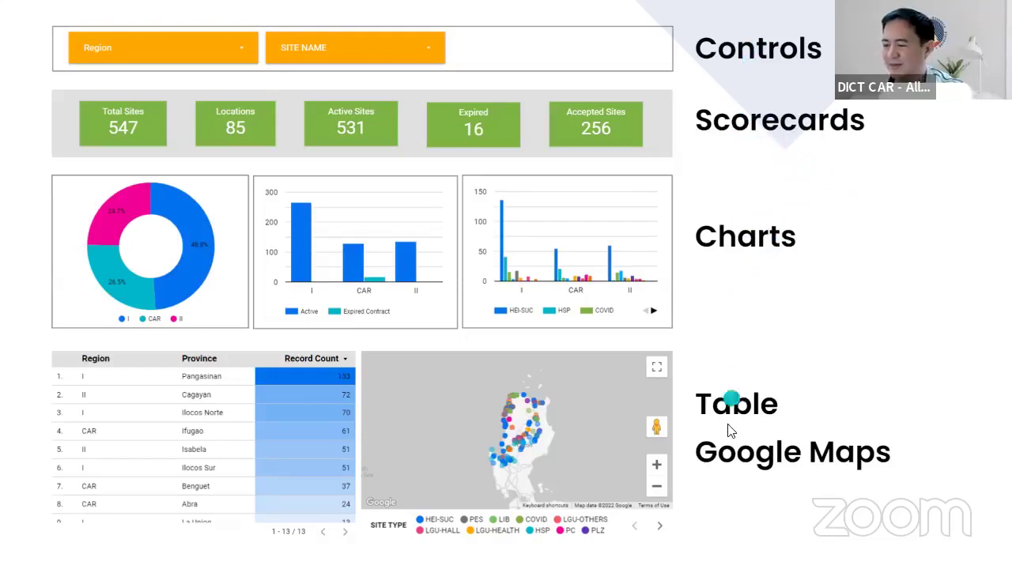
pyautogui.click(729, 425)
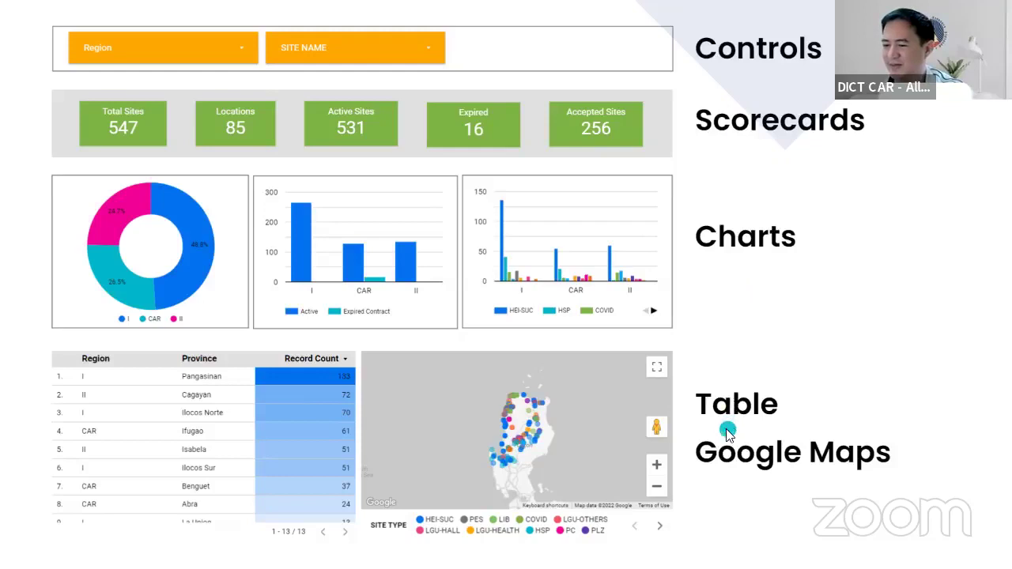
pyautogui.click(812, 441)
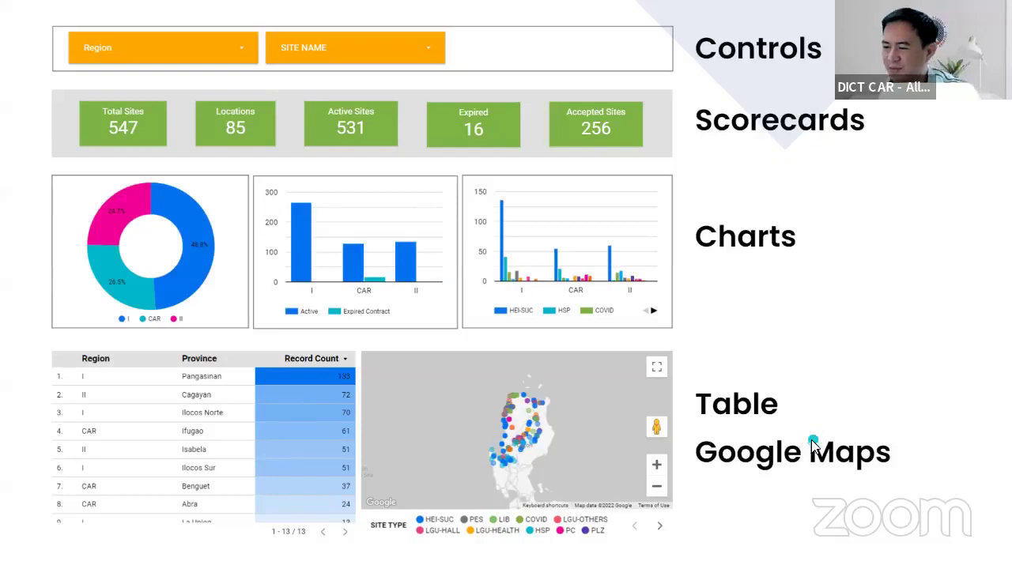
pyautogui.click(801, 446)
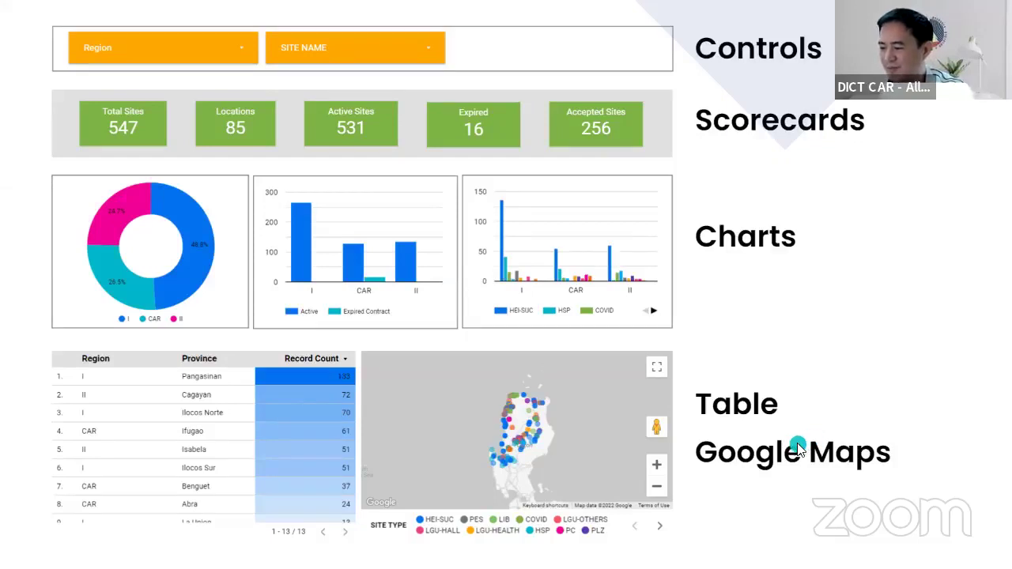
pyautogui.click(702, 399)
pyautogui.click(528, 357)
pyautogui.click(451, 416)
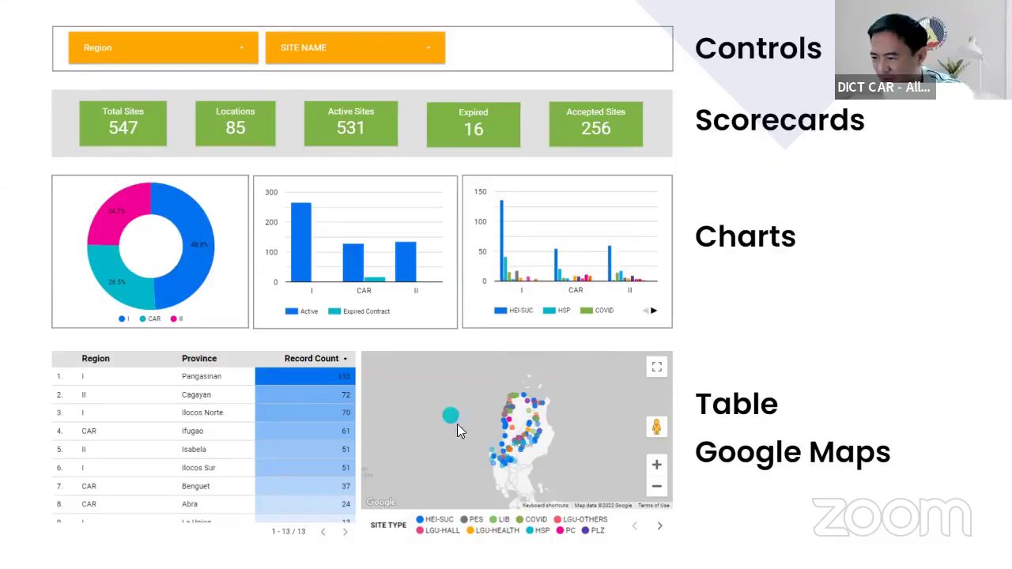
pyautogui.click(542, 404)
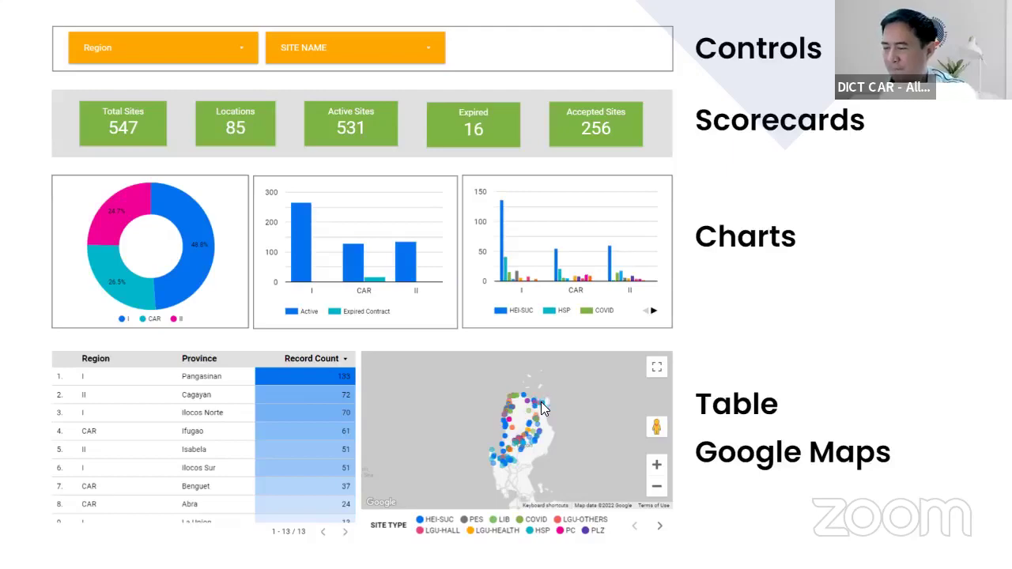
# - Leave the presentation, return to the WIFI Monitoring Report in Data Studio and open the LUZON WIFI - LC1 data source for editing
pyautogui.press('Escape')
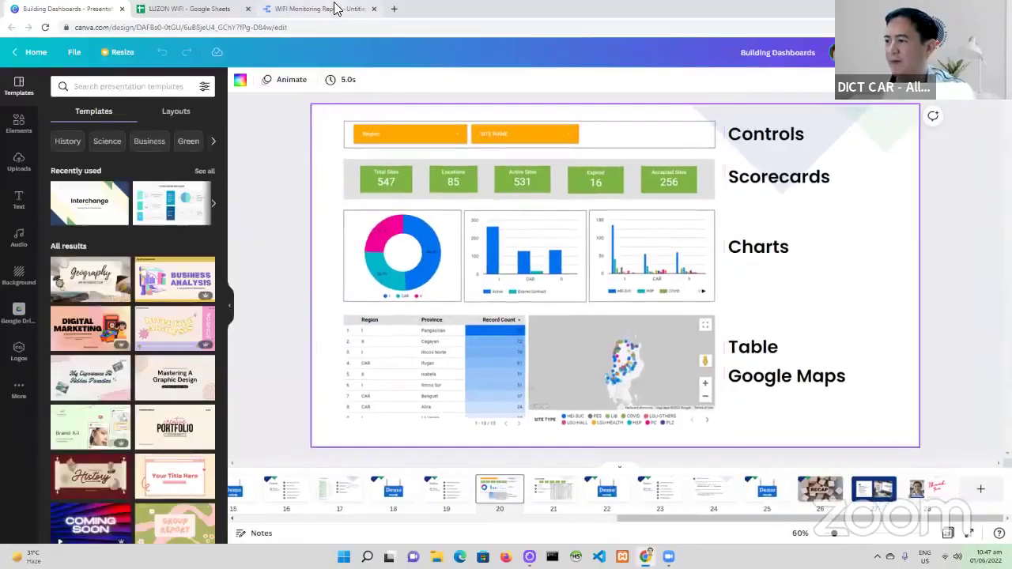
pyautogui.click(335, 9)
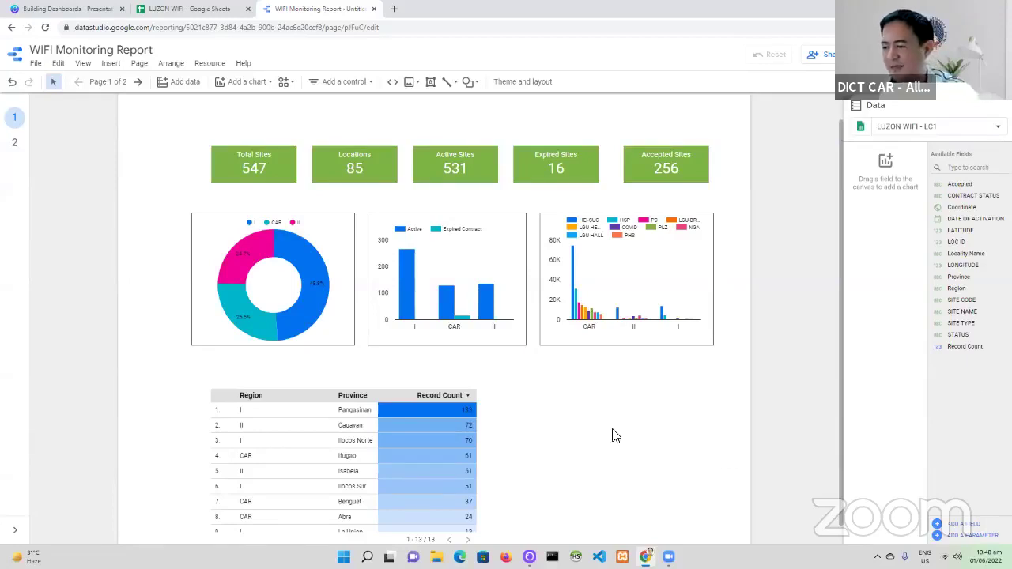
pyautogui.scroll(-1, 616, 435)
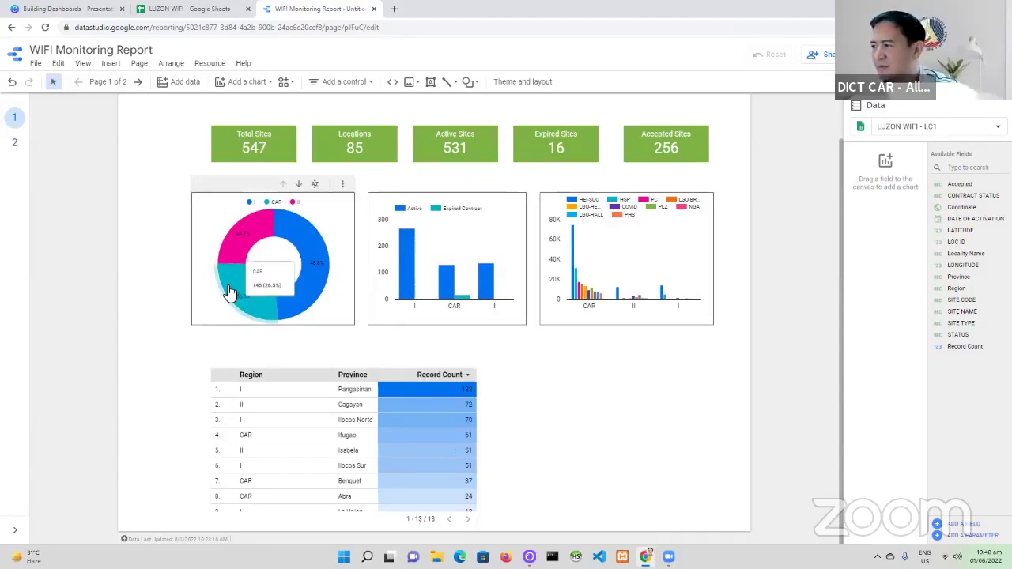
pyautogui.click(862, 131)
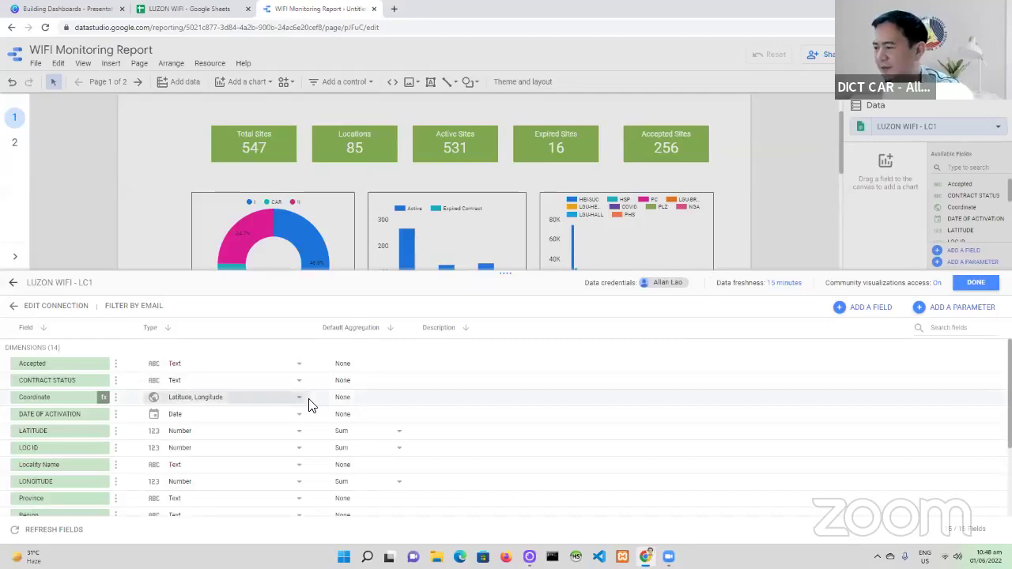
# - Remove the existing Coordinate calculated field from the LUZON WIFI - LC1 data source
pyautogui.scroll(-2, 212, 407)
pyautogui.scroll(1, 98, 387)
pyautogui.scroll(1, 79, 396)
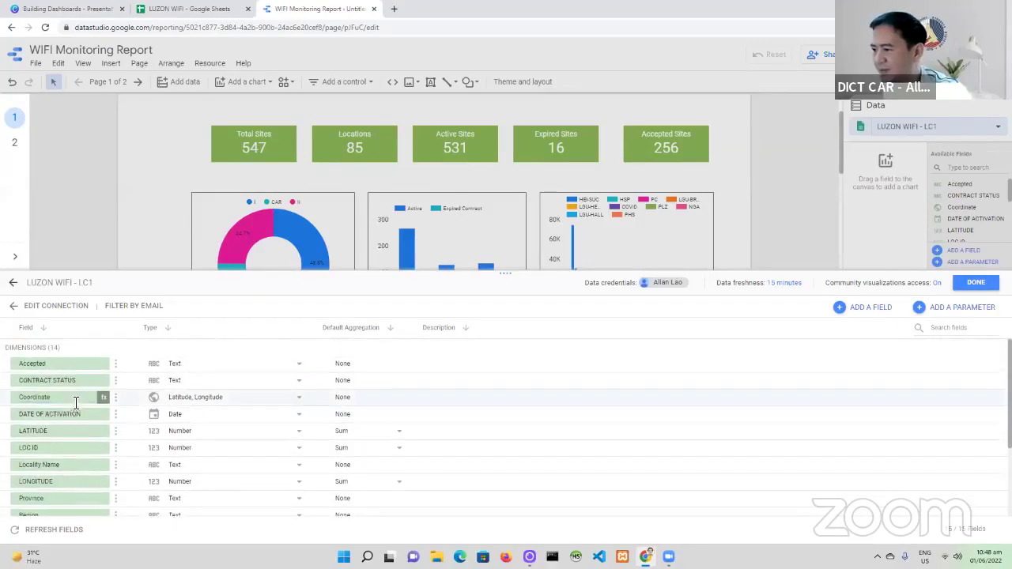
pyautogui.click(117, 402)
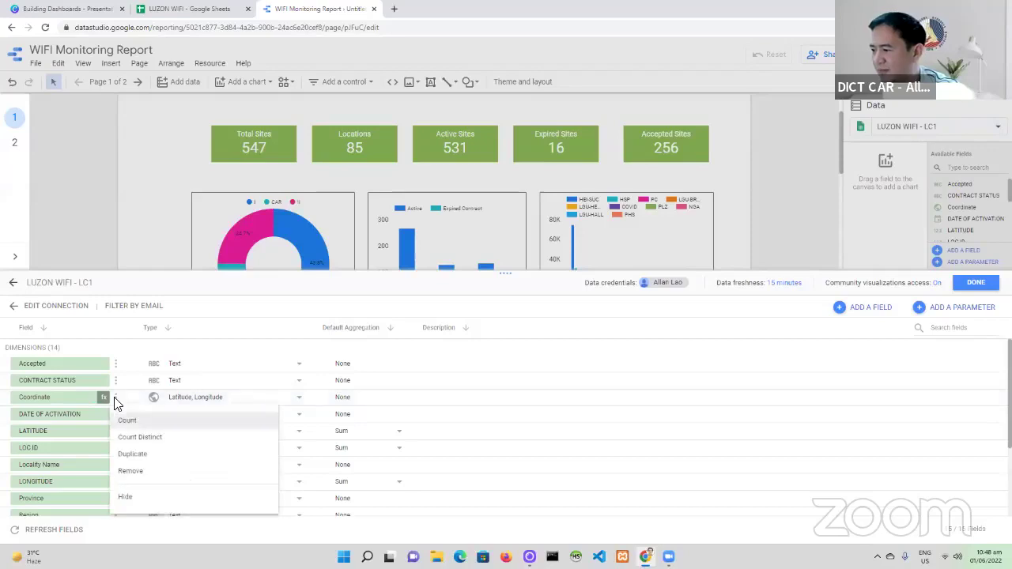
pyautogui.click(126, 471)
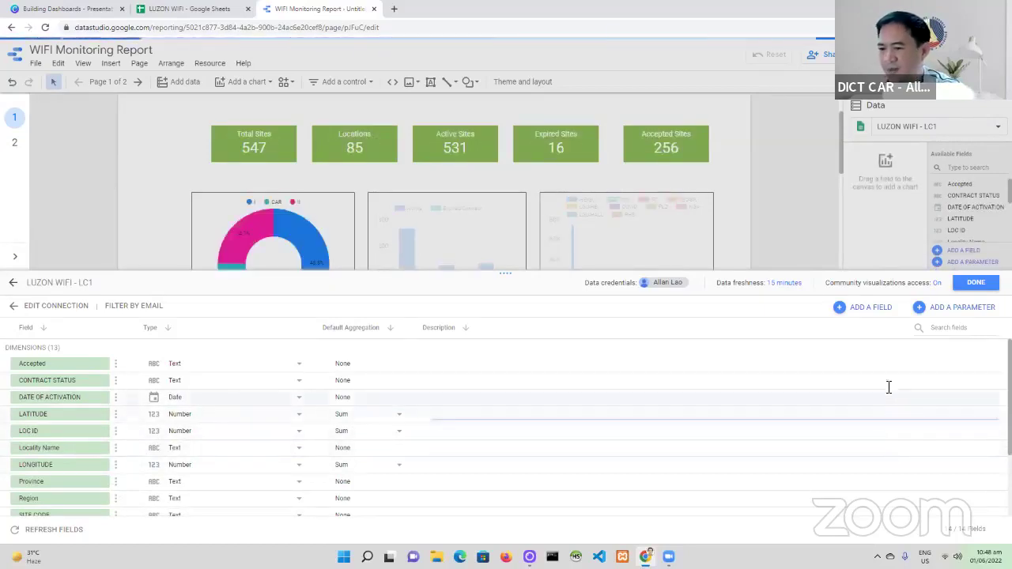
# - Add a new calculated field named Coordinates to the data source
pyautogui.click(870, 307)
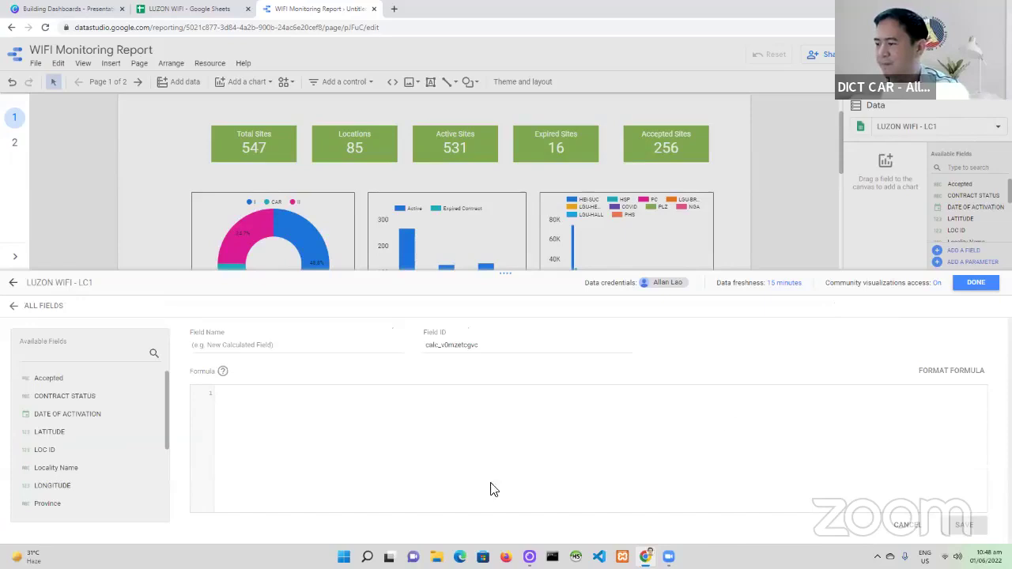
pyautogui.click(244, 345)
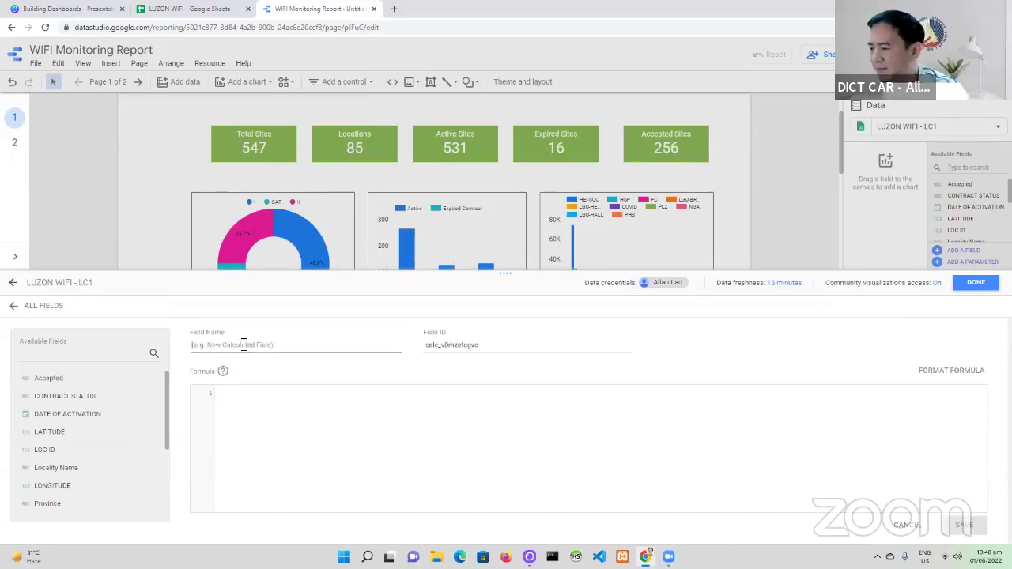
pyautogui.write('Coo')
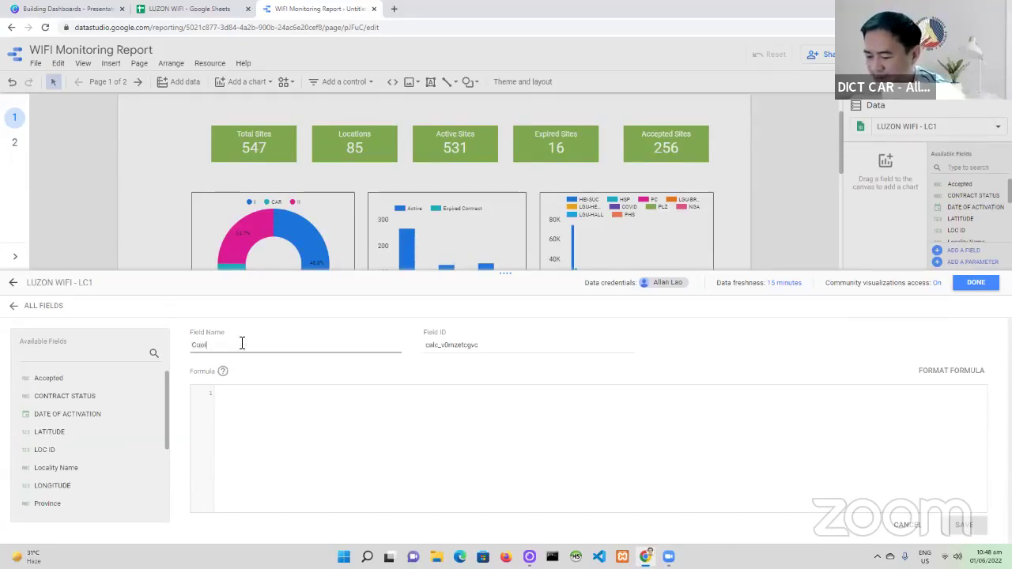
pyautogui.write('rdinates')
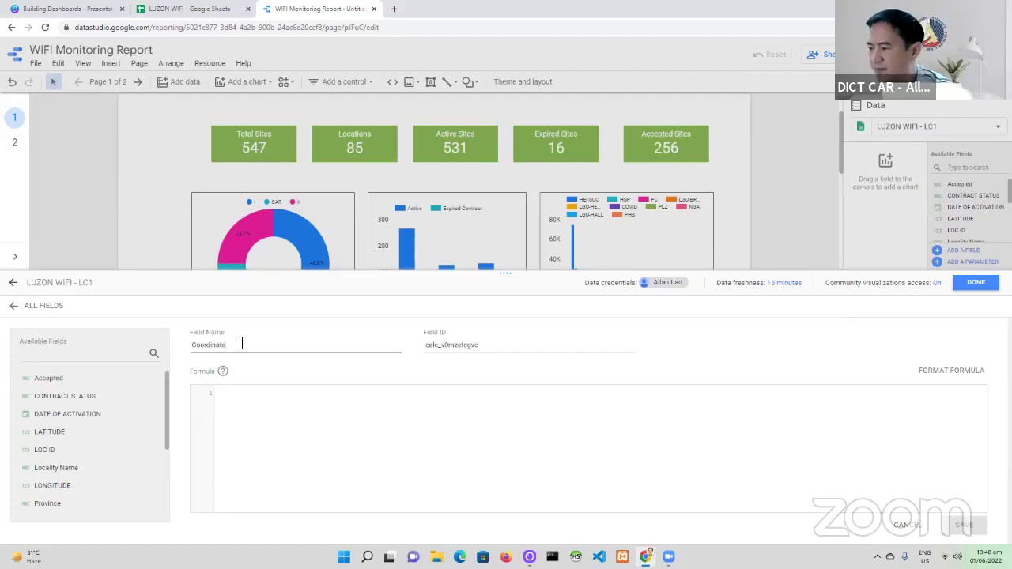
# - Begin the Coordinates formula with the CONCAT function and use the LATITUDE field as its first argument
pyautogui.click(249, 402)
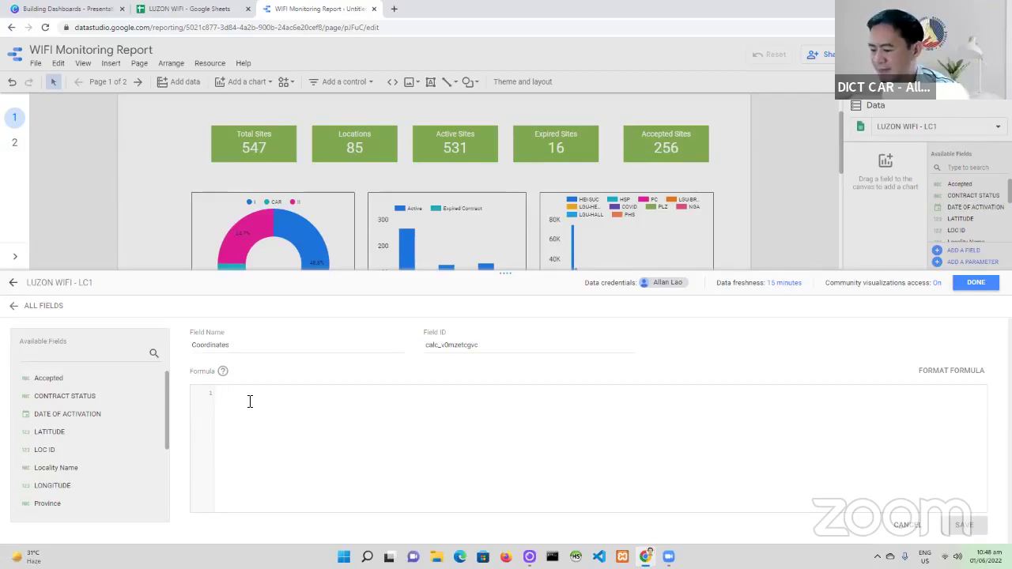
pyautogui.write('C')
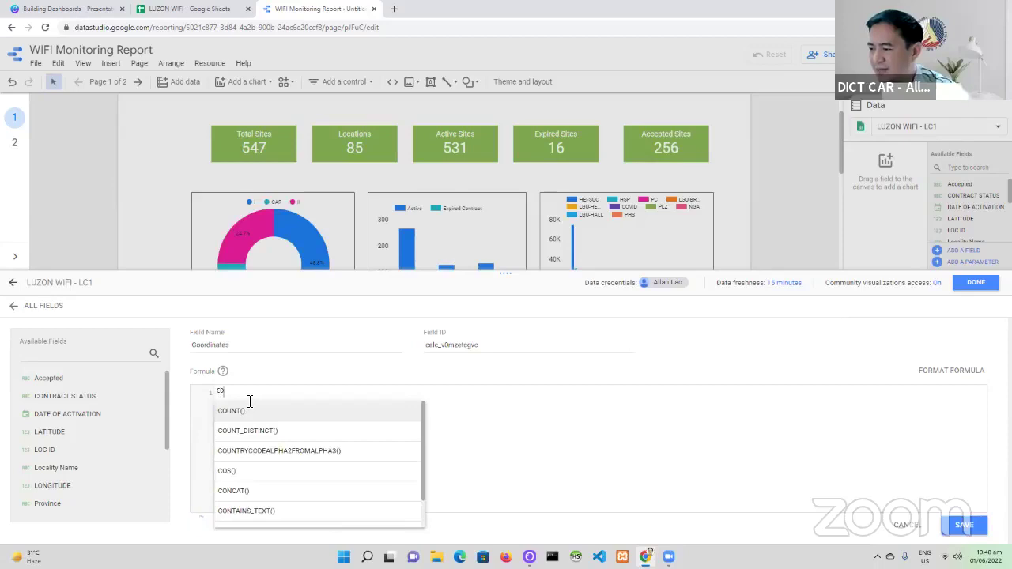
pyautogui.write('on')
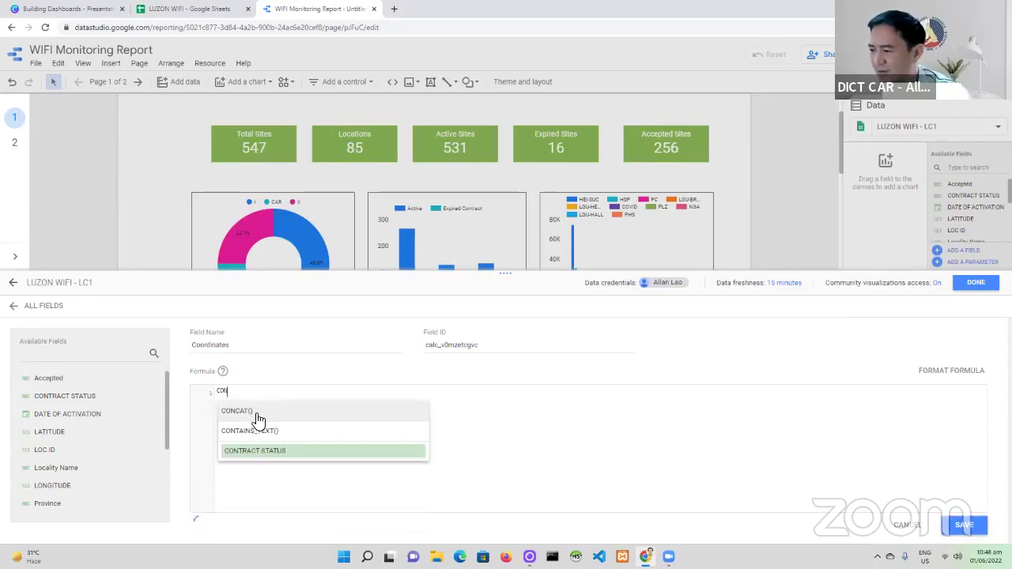
pyautogui.click(258, 419)
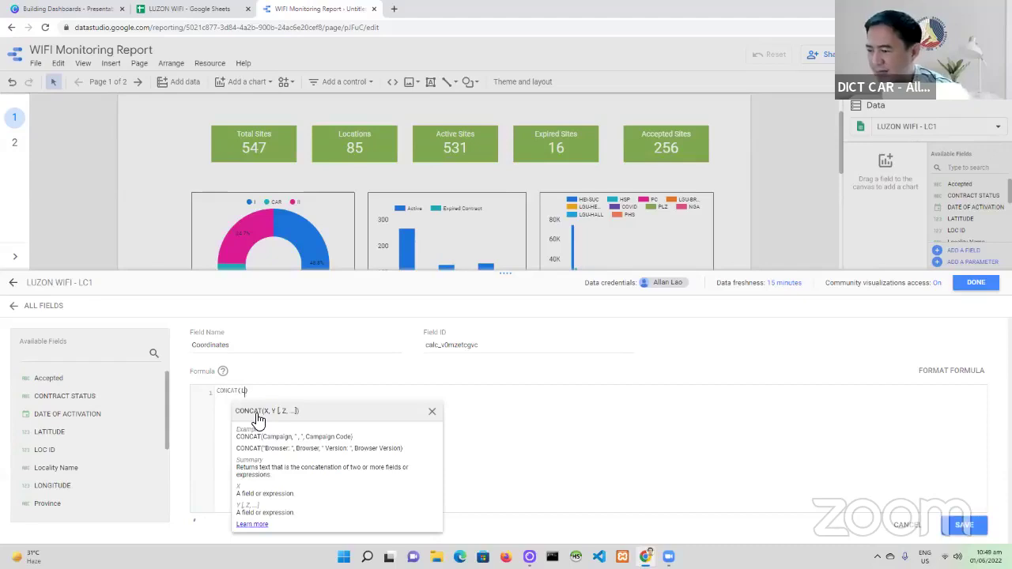
pyautogui.write('La')
pyautogui.click(278, 437)
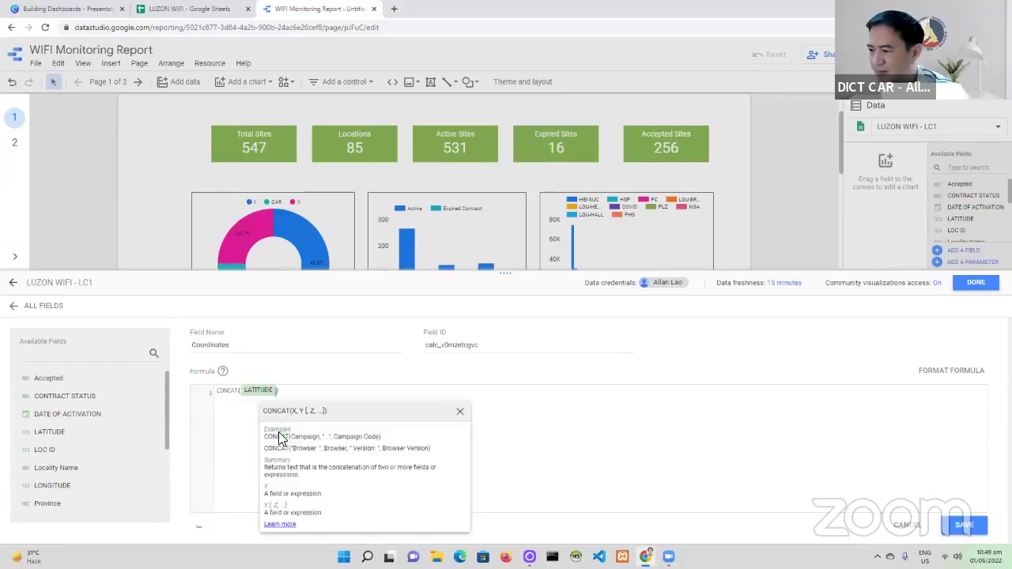
# - Add a quoted comma separator and the LONGITUDE field to complete the formula CONCAT(LATITUDE,",",LONGITUDE)
pyautogui.write(',')
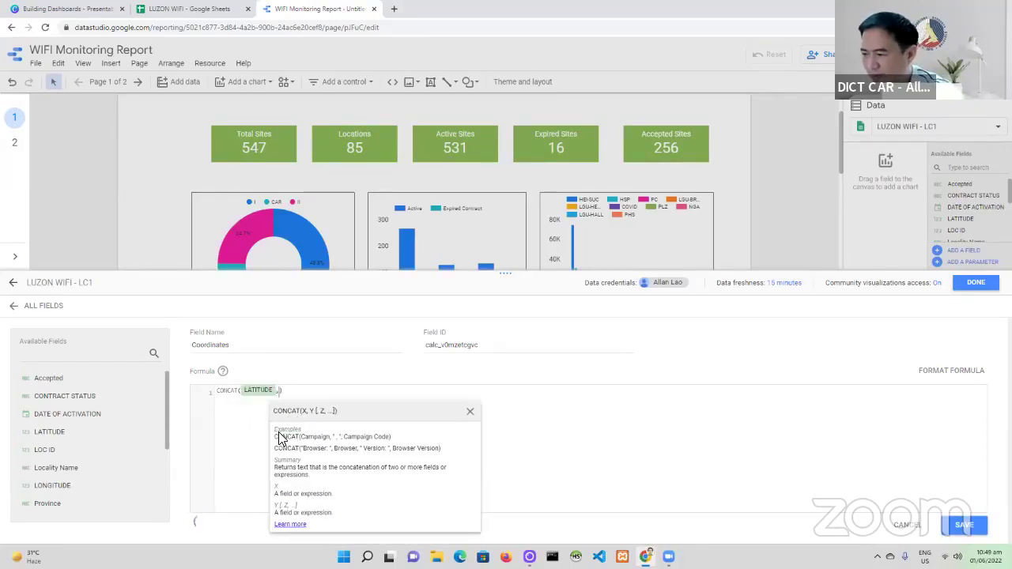
pyautogui.write('""')
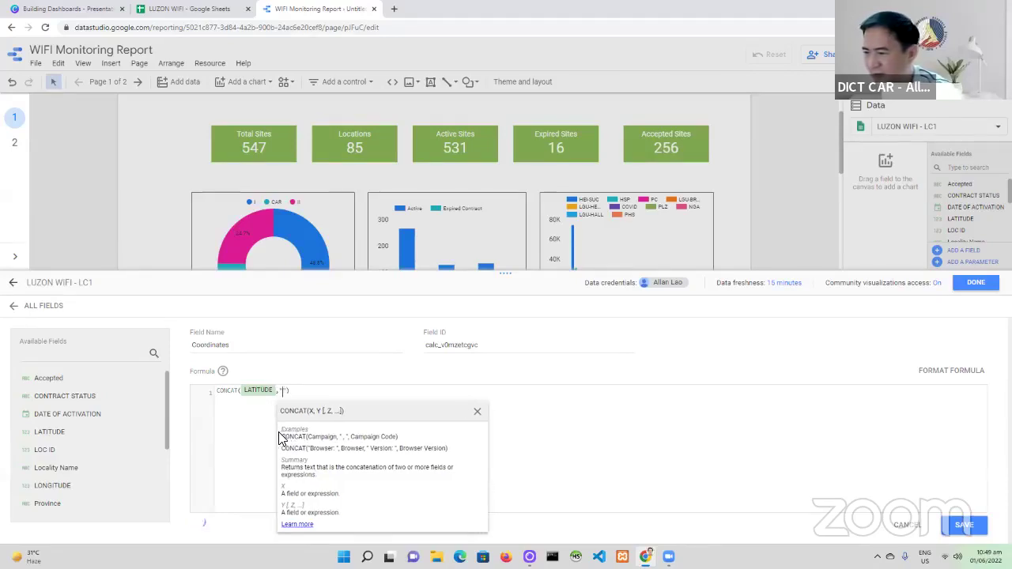
pyautogui.write(',')
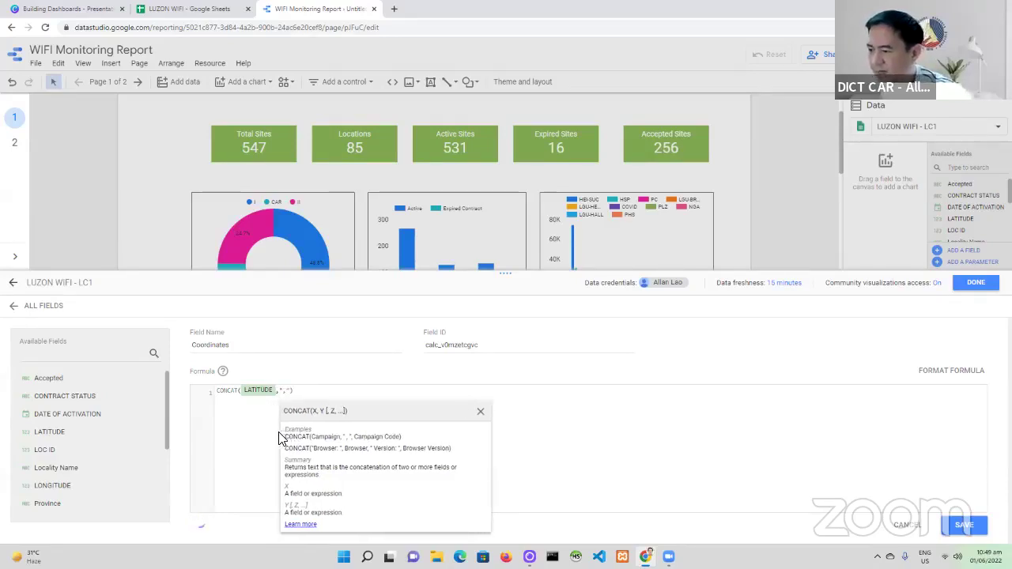
pyautogui.press('Right')
pyautogui.write(',')
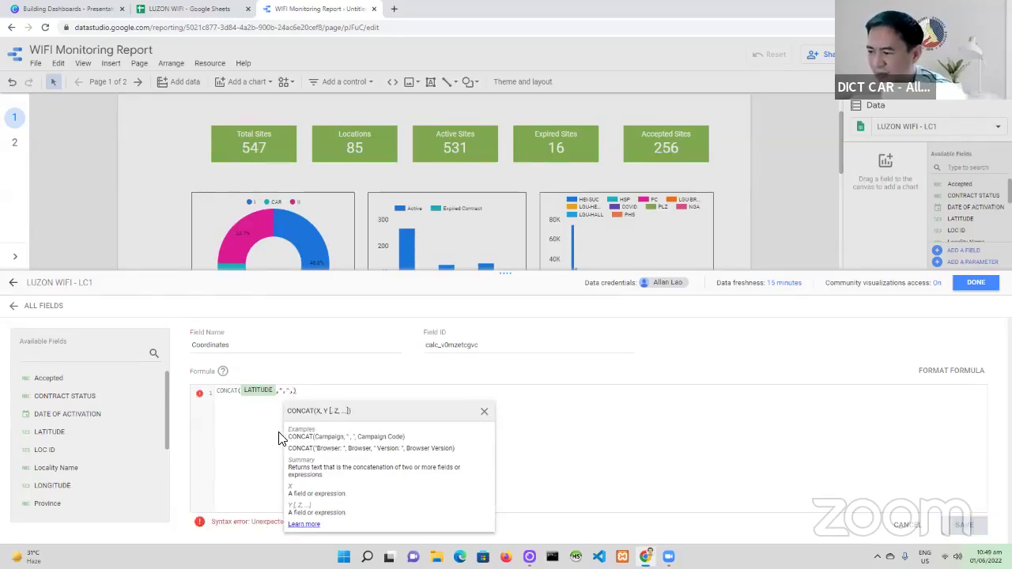
pyautogui.write('Lo')
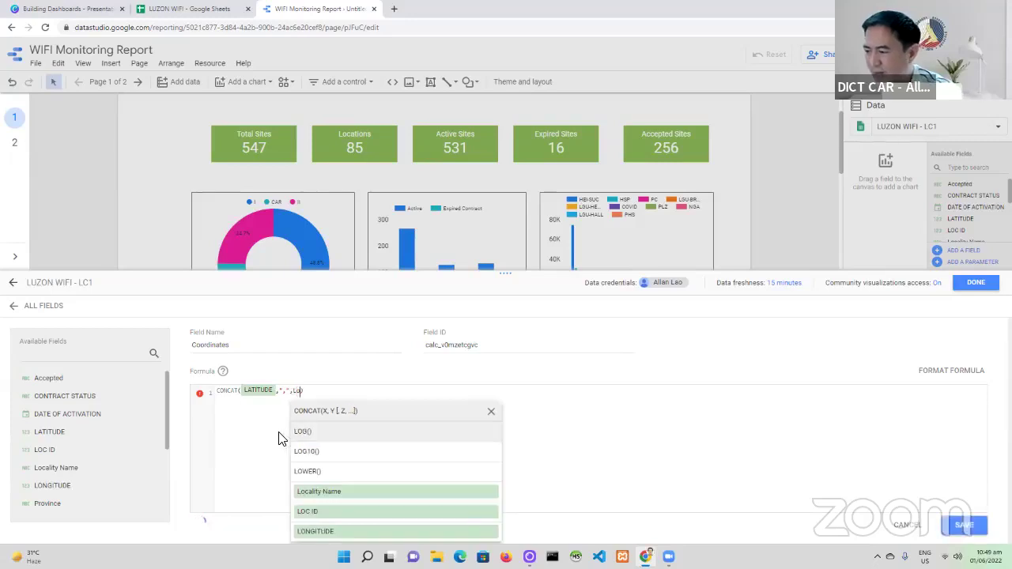
pyautogui.click(316, 531)
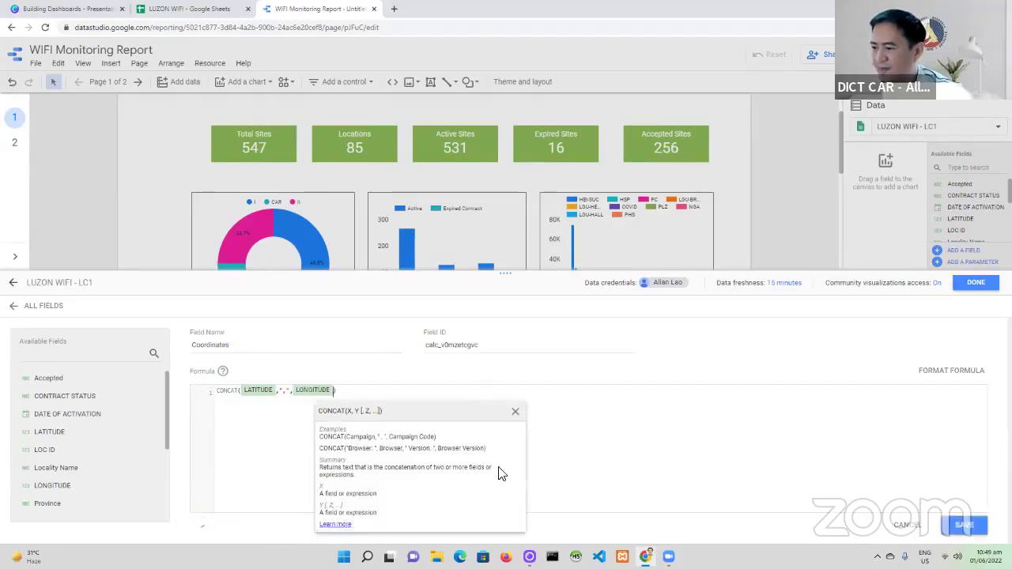
# - Save the Coordinates calculated field, look through the available fields and close the data source editor
pyautogui.click(515, 413)
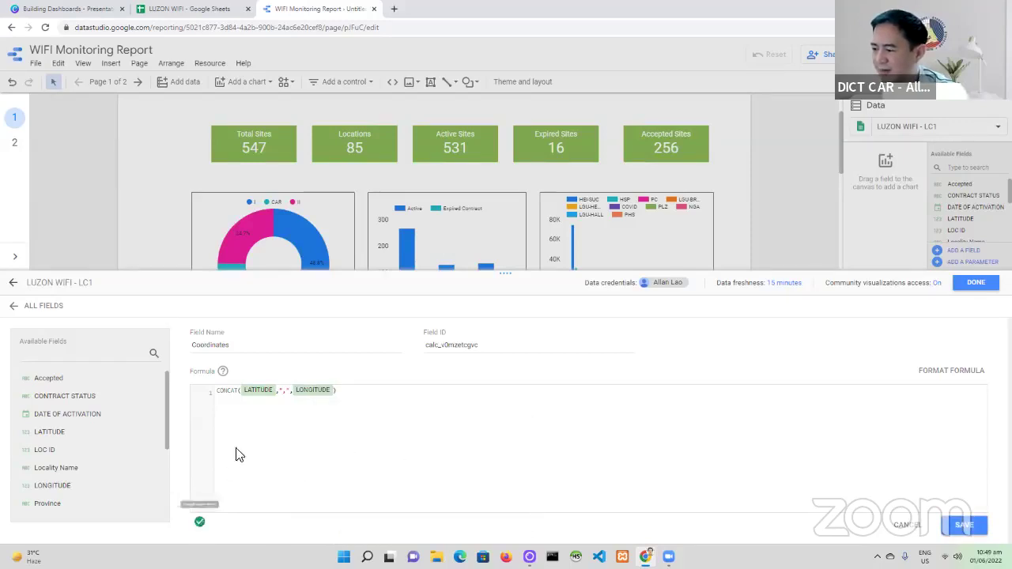
pyautogui.click(960, 528)
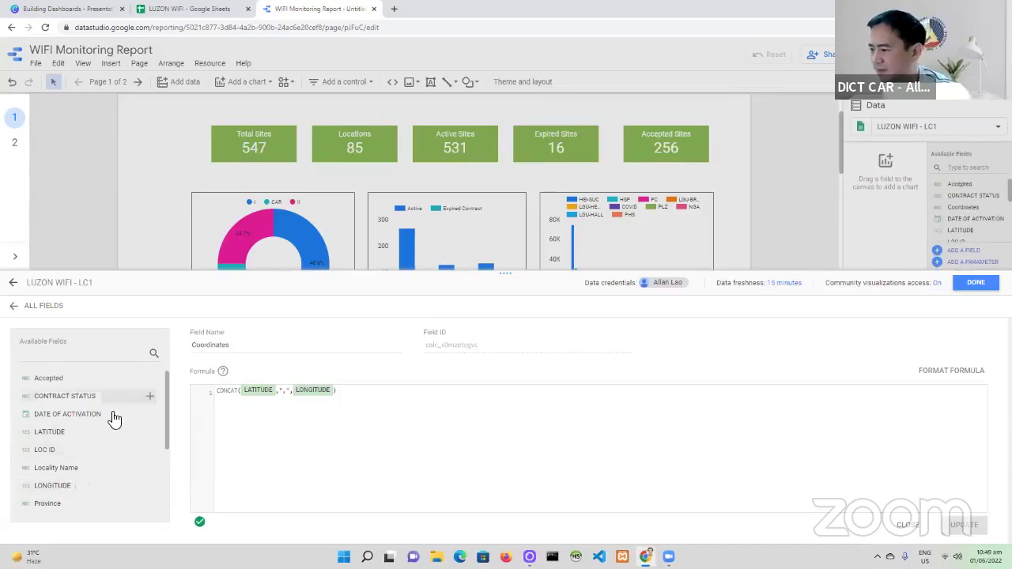
pyautogui.scroll(-3, 119, 447)
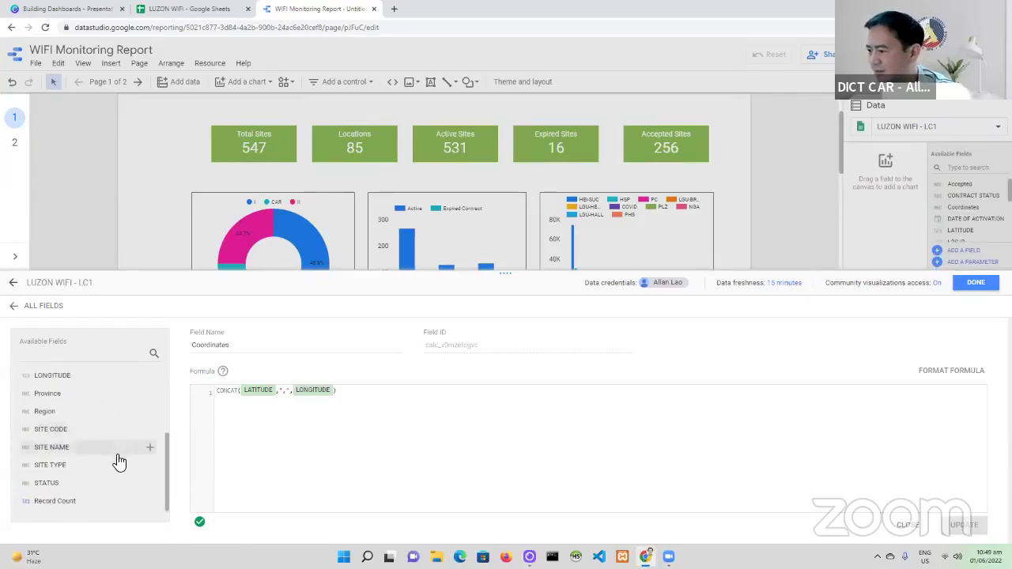
pyautogui.scroll(1, 106, 497)
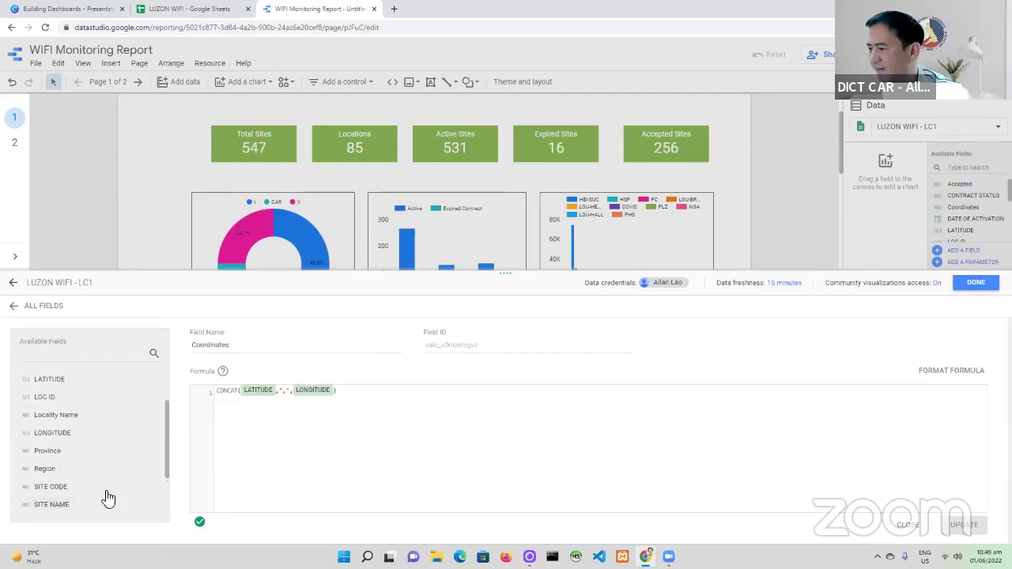
pyautogui.scroll(1, 106, 496)
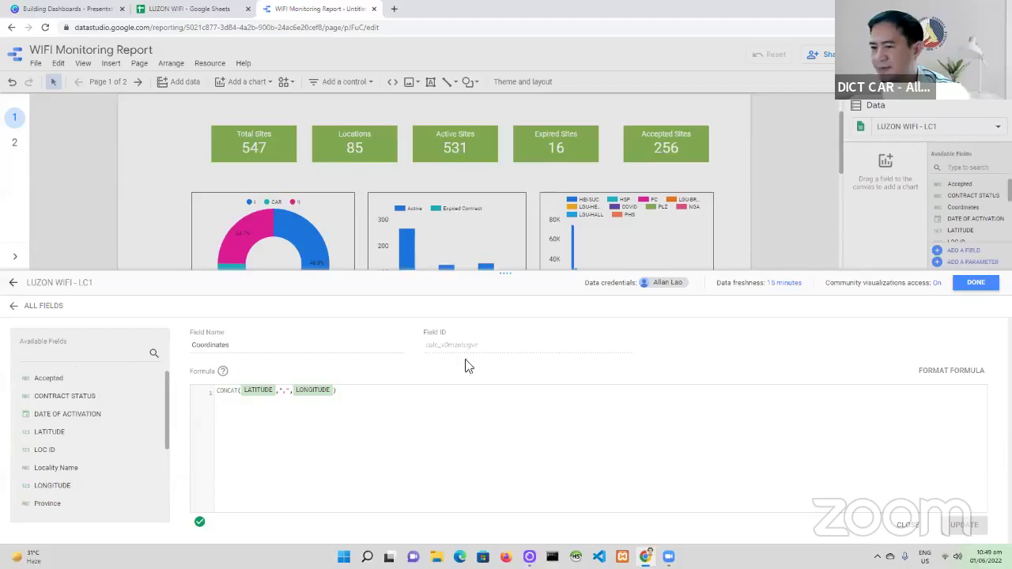
pyautogui.click(977, 284)
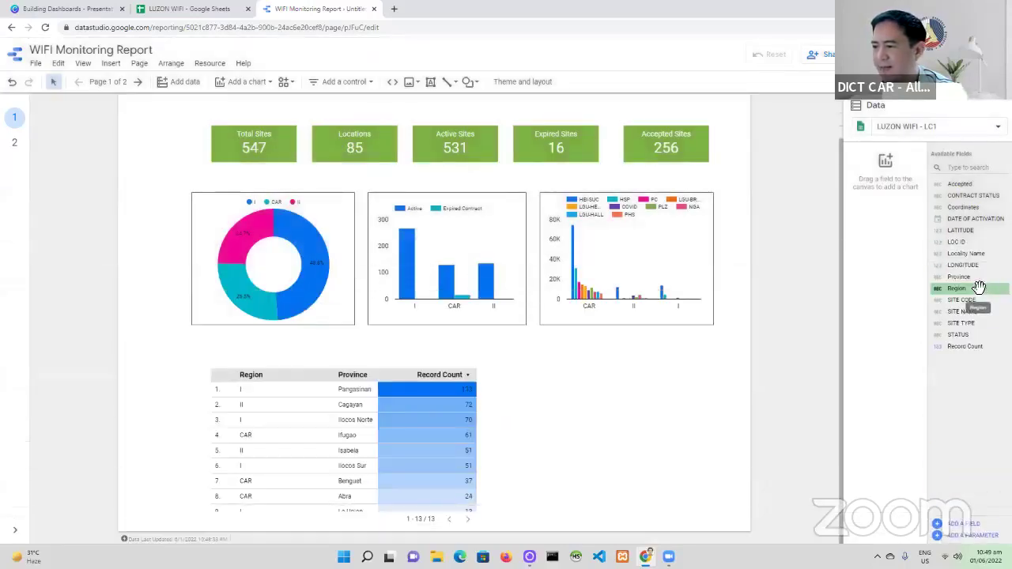
# - Reopen the LUZON WIFI - LC1 data source and set the Coordinates field's type to Geo Latitude, Longitude
pyautogui.click(861, 128)
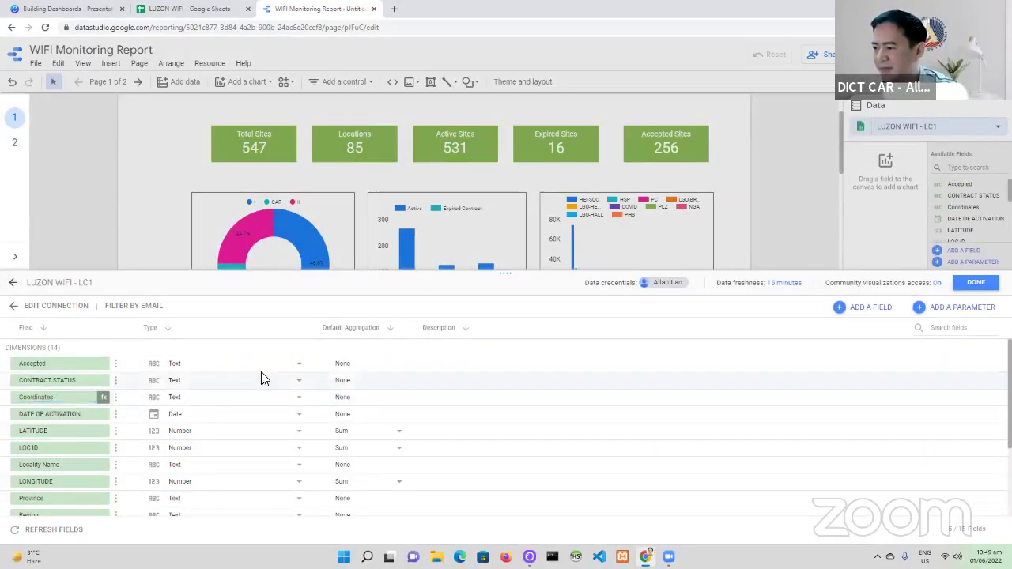
pyautogui.click(301, 401)
pyautogui.moveTo(259, 463)
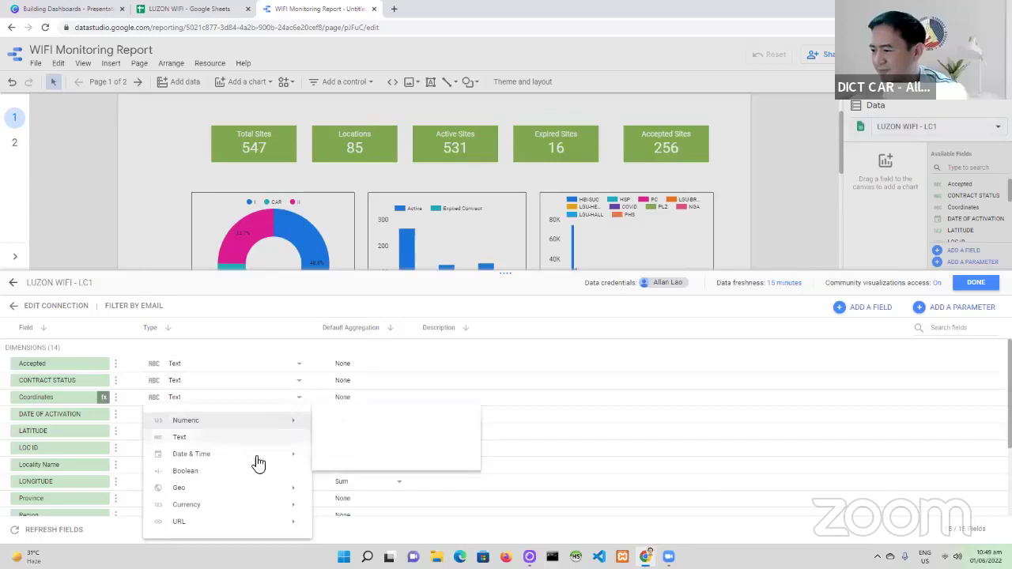
pyautogui.moveTo(255, 488)
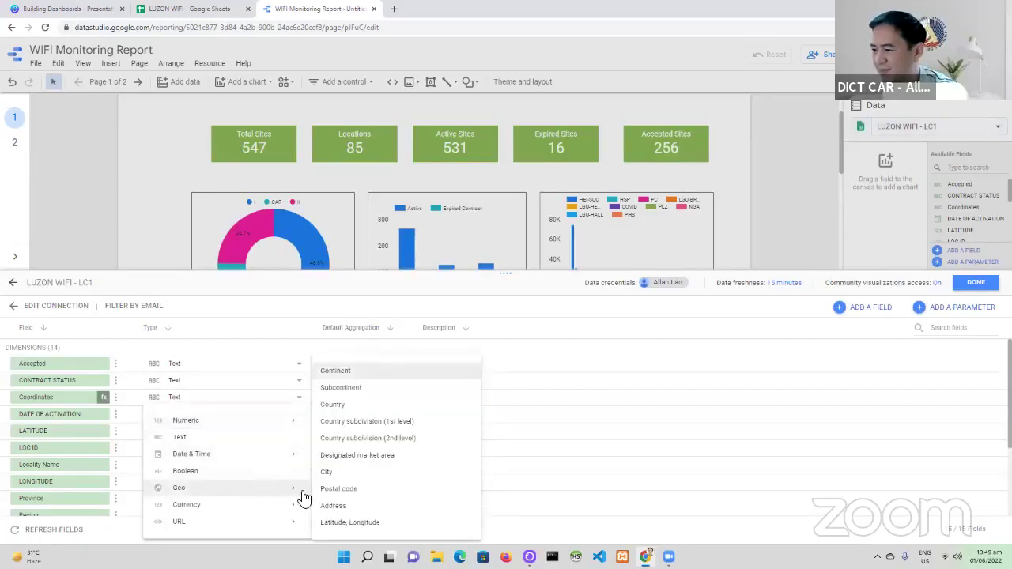
pyautogui.click(372, 523)
pyautogui.click(621, 326)
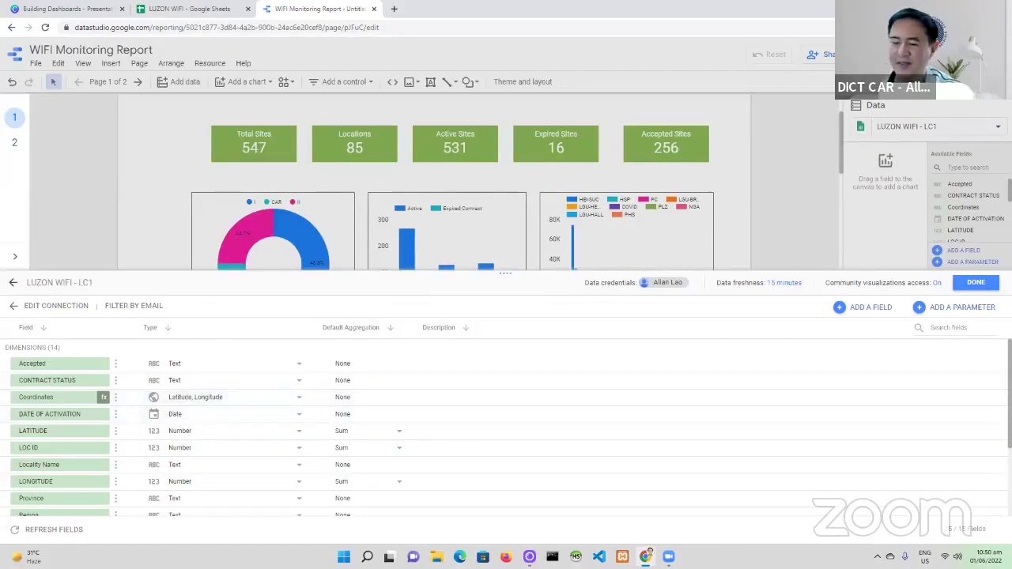
pyautogui.click(979, 283)
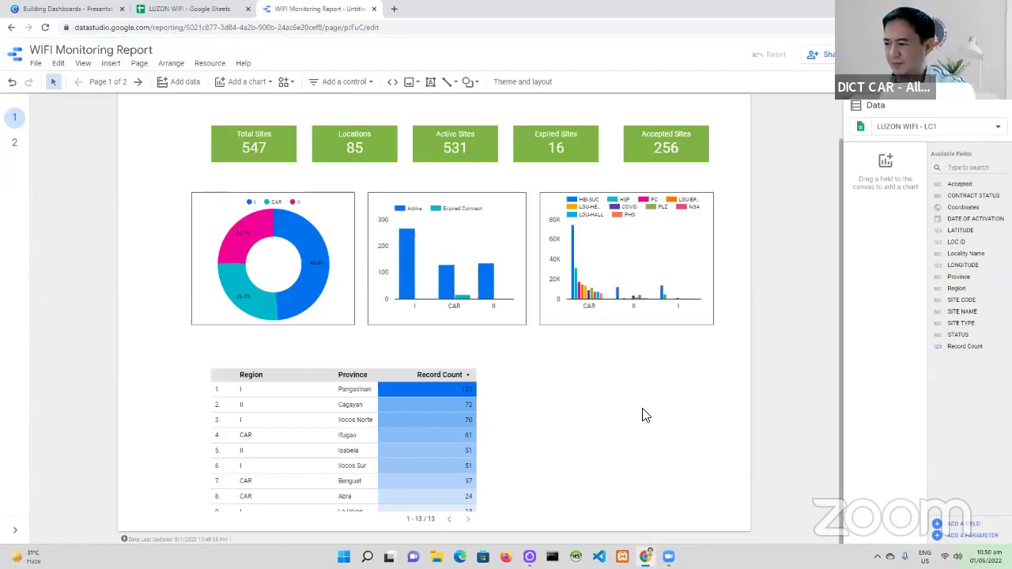
# - Move the Region and Province heatmap table slightly up and left to align it with the donut chart above
pyautogui.click(435, 426)
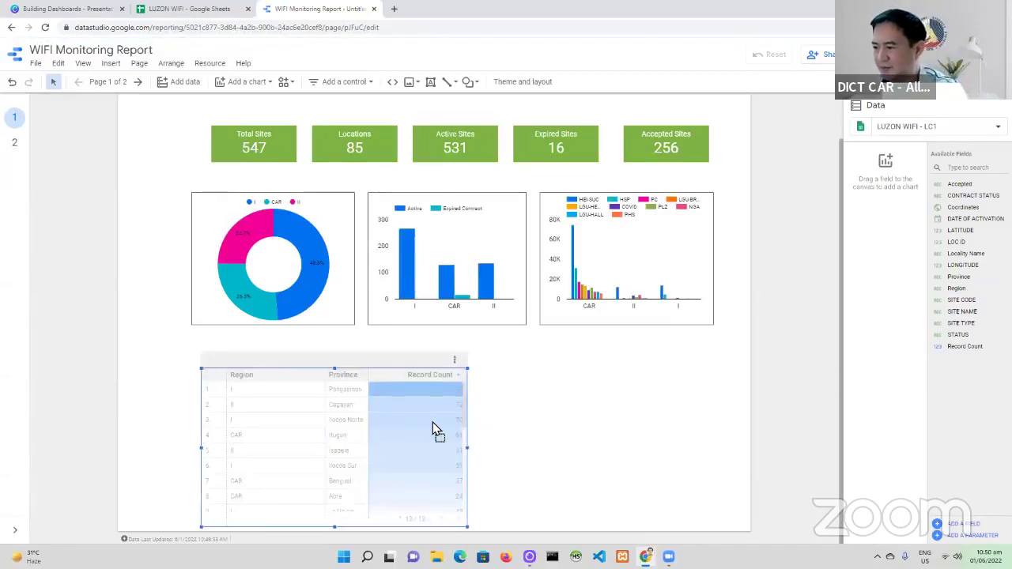
pyautogui.moveTo(433, 423); pyautogui.dragTo(421, 407)
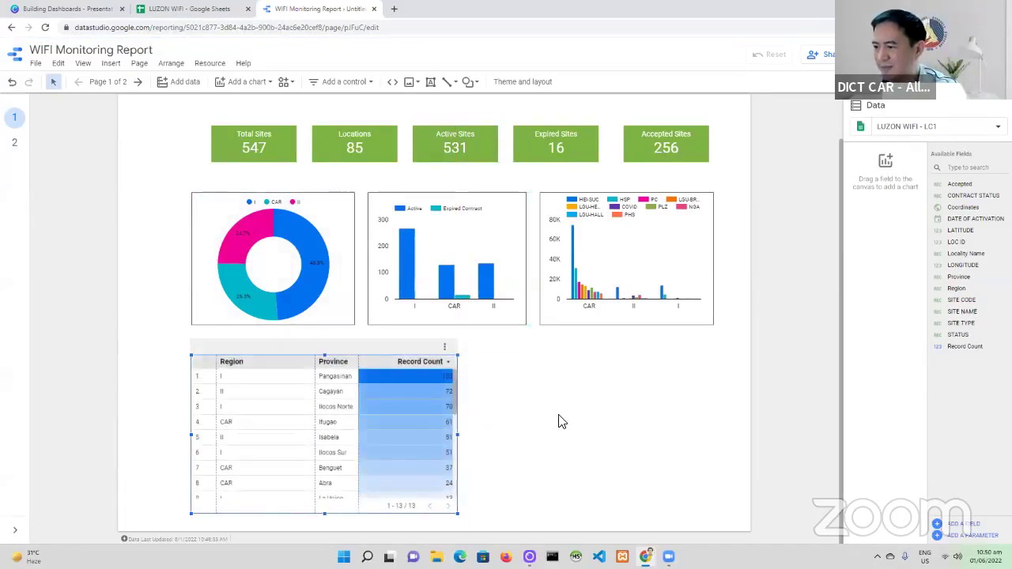
pyautogui.click(298, 103)
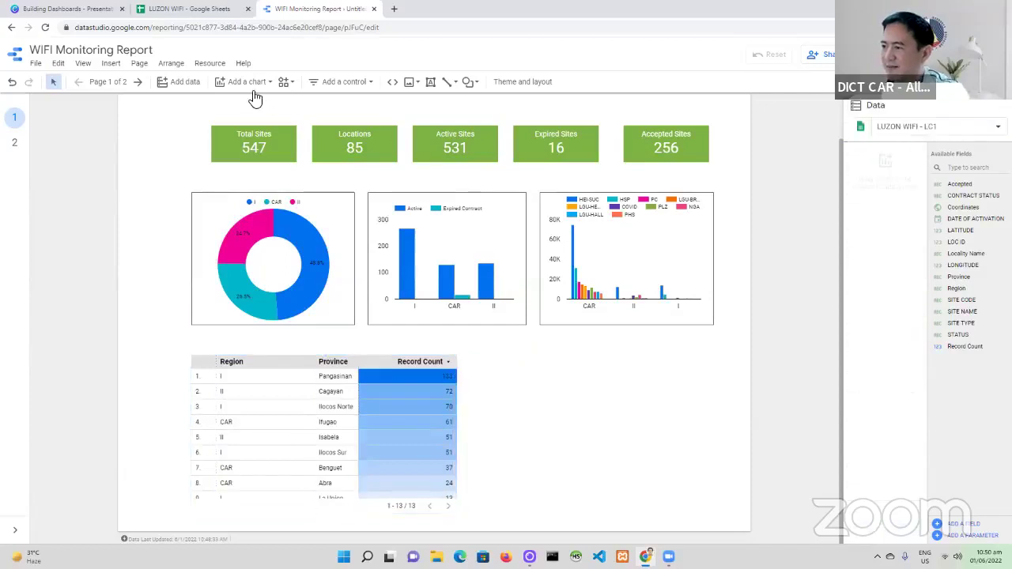
# - Add a Google Maps bubble map to the empty area beside the heatmap table and check its Location field
pyautogui.click(248, 82)
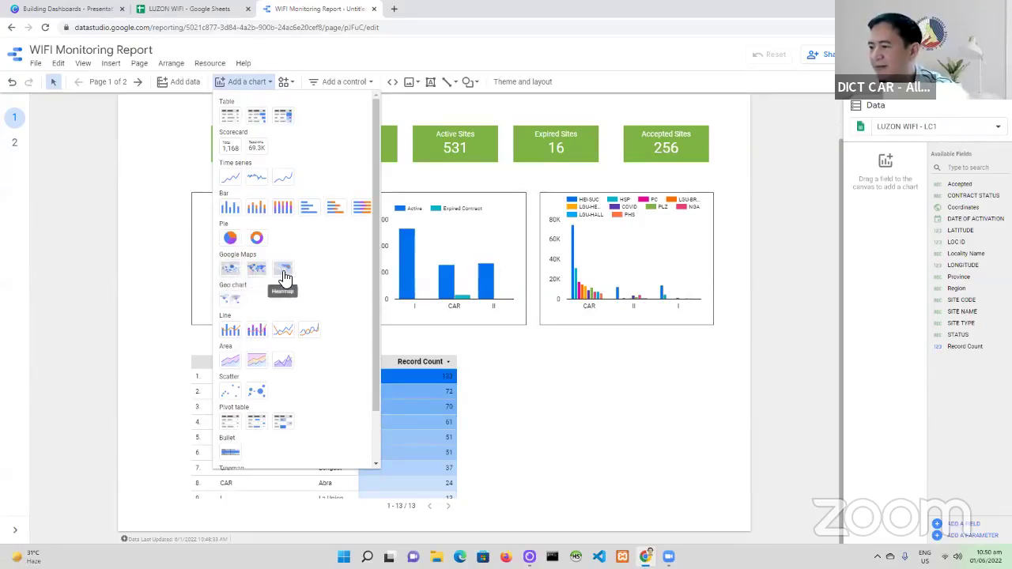
pyautogui.click(236, 272)
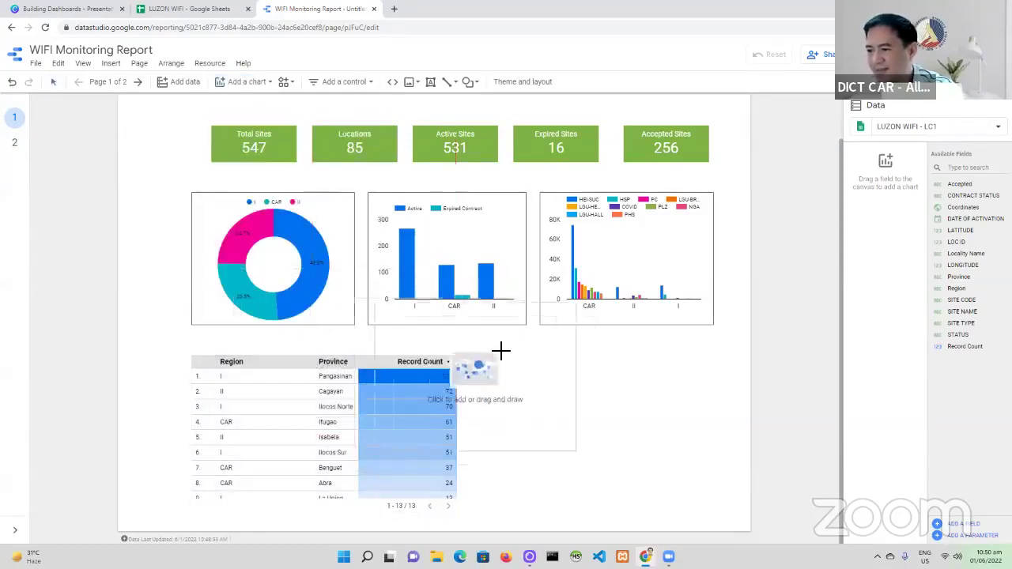
pyautogui.click(488, 364)
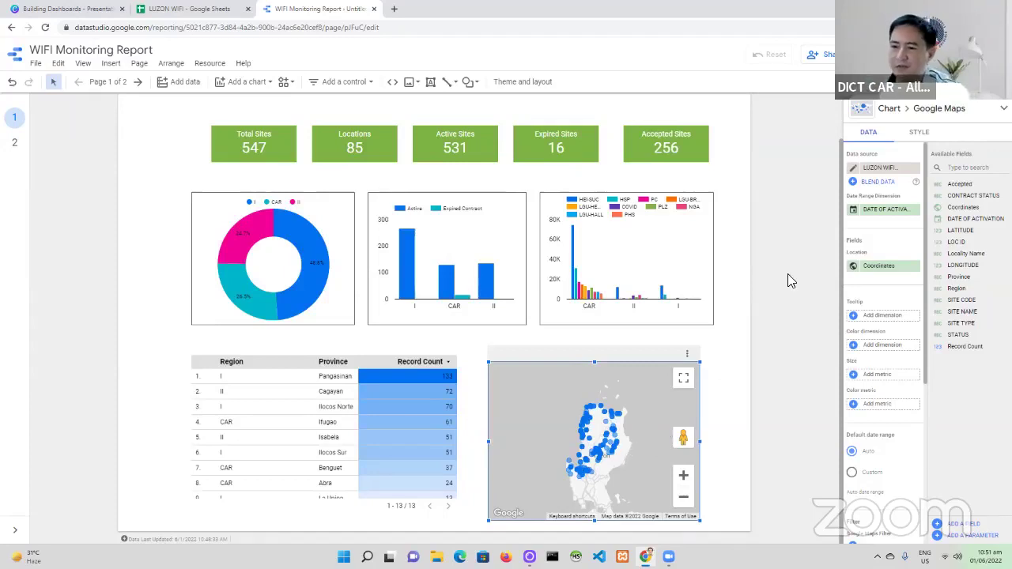
pyautogui.click(880, 269)
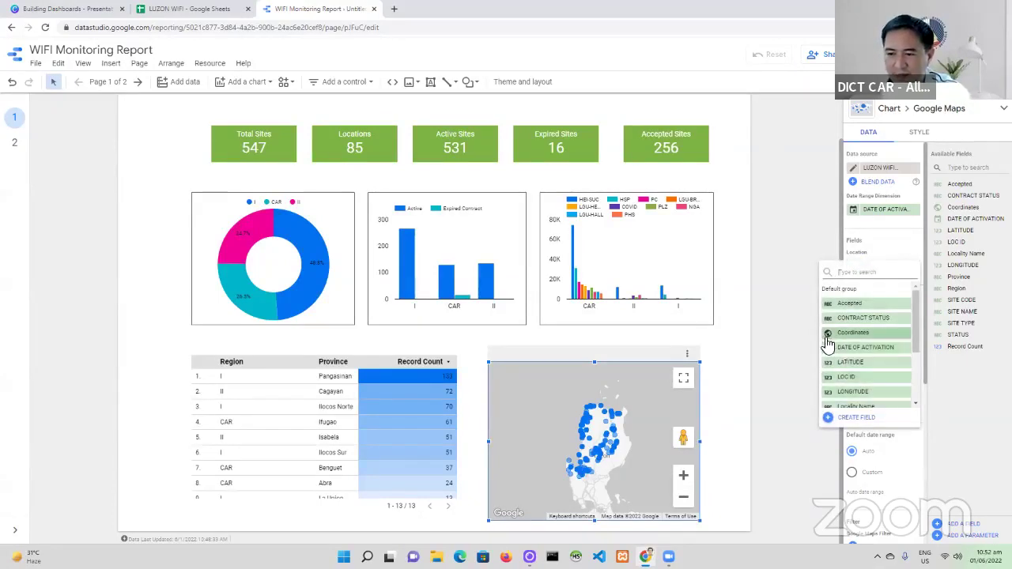
pyautogui.click(804, 329)
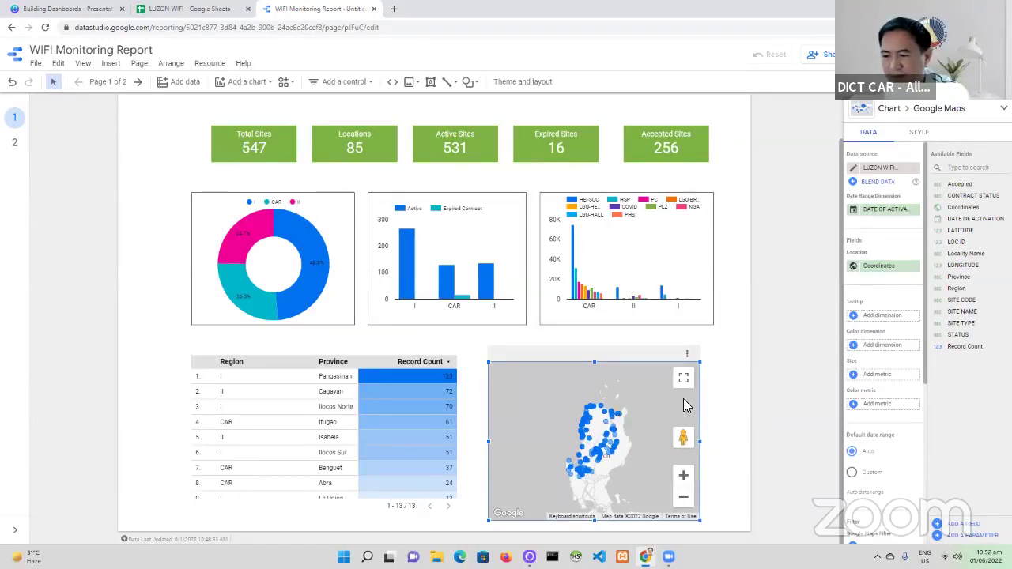
# - Set the Google map's Tooltip field to CONTRACT STATUS and deselect the map
pyautogui.click(876, 320)
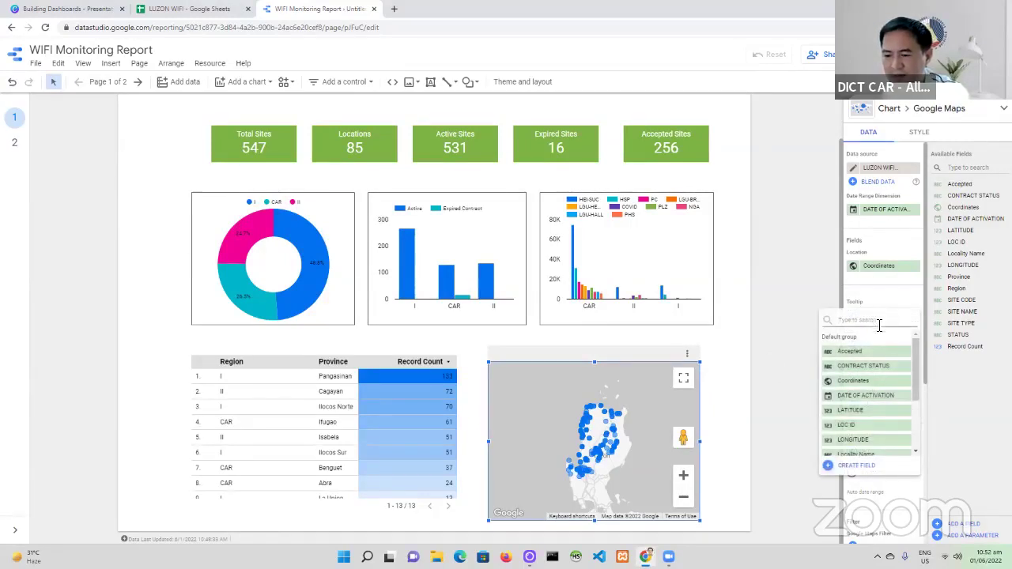
pyautogui.scroll(-1, 892, 395)
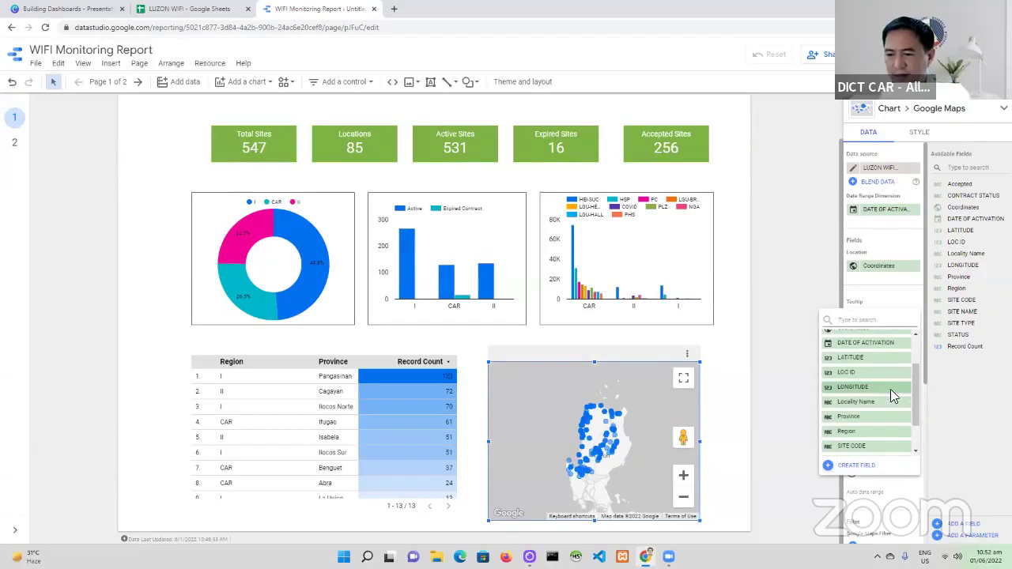
pyautogui.scroll(2, 891, 389)
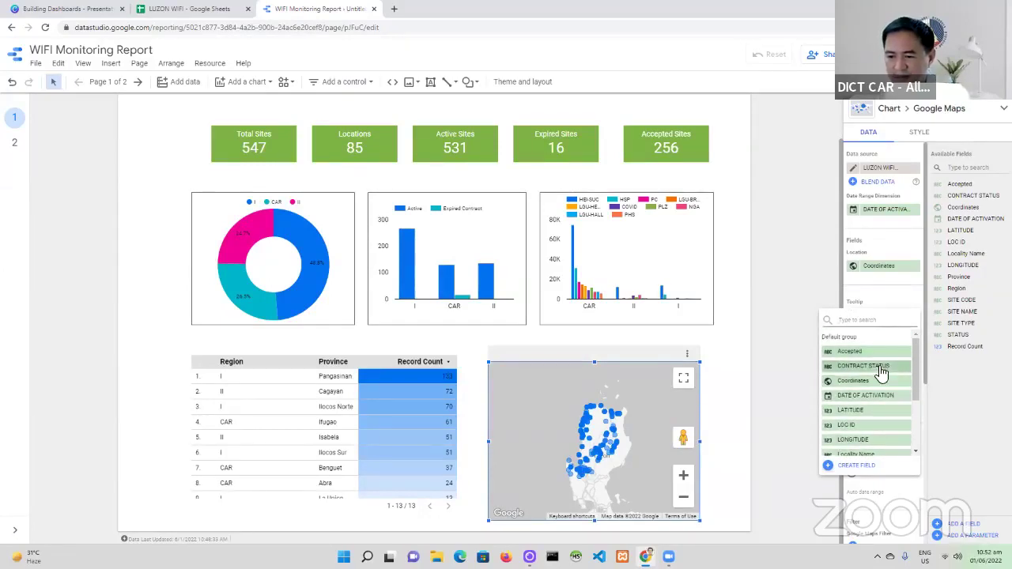
pyautogui.scroll(-1, 878, 388)
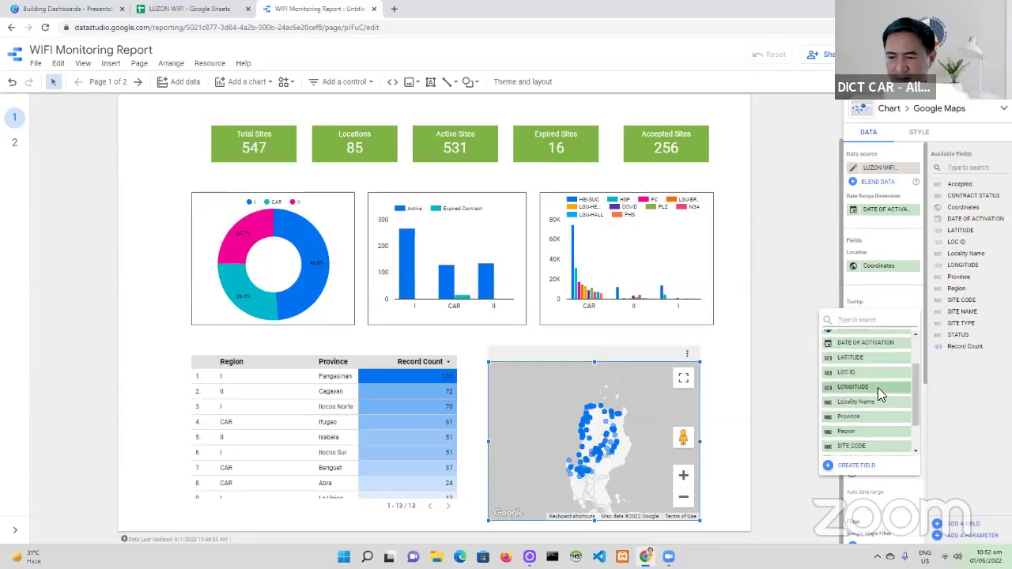
pyautogui.scroll(2, 878, 387)
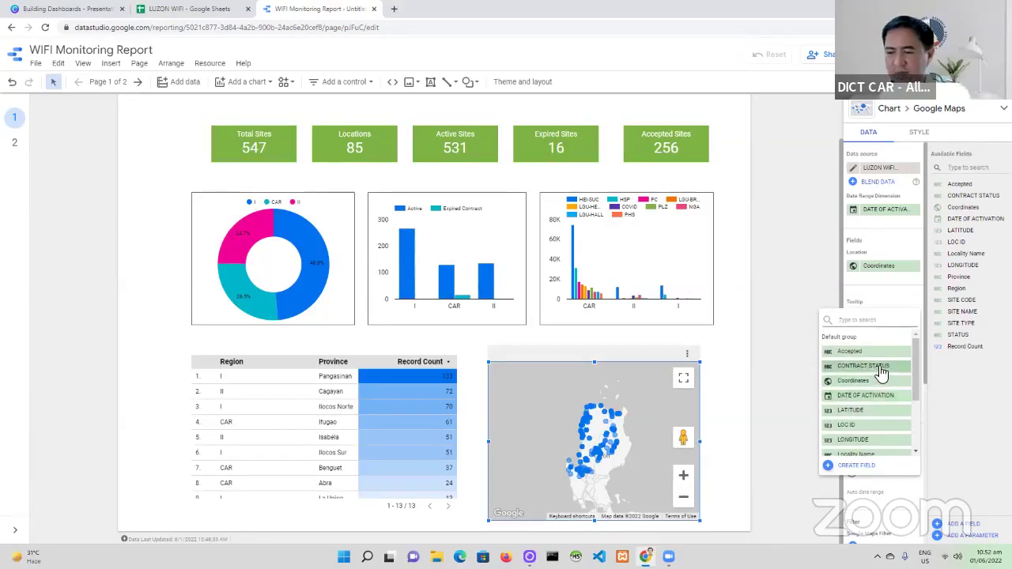
pyautogui.click(878, 367)
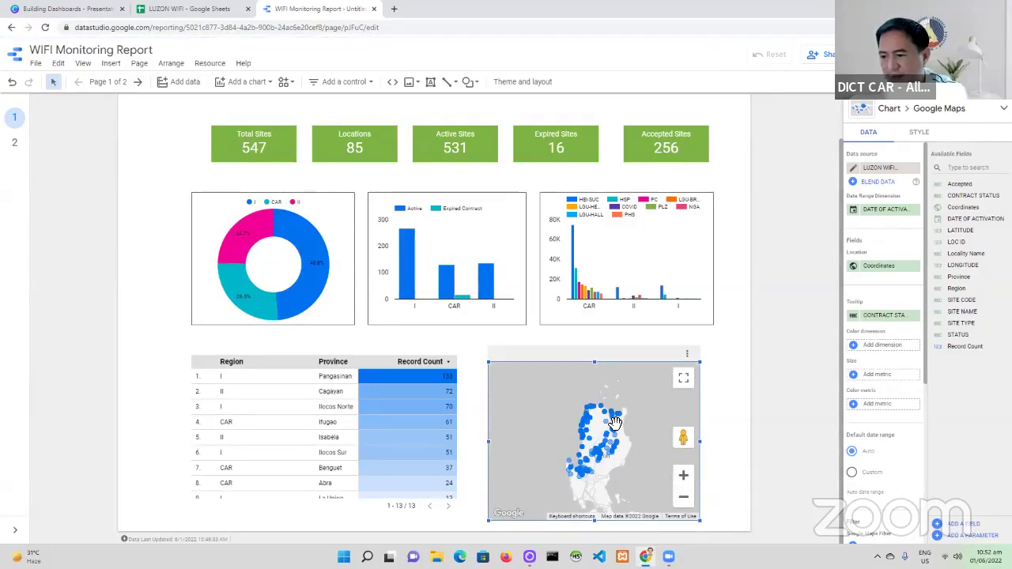
pyautogui.click(712, 409)
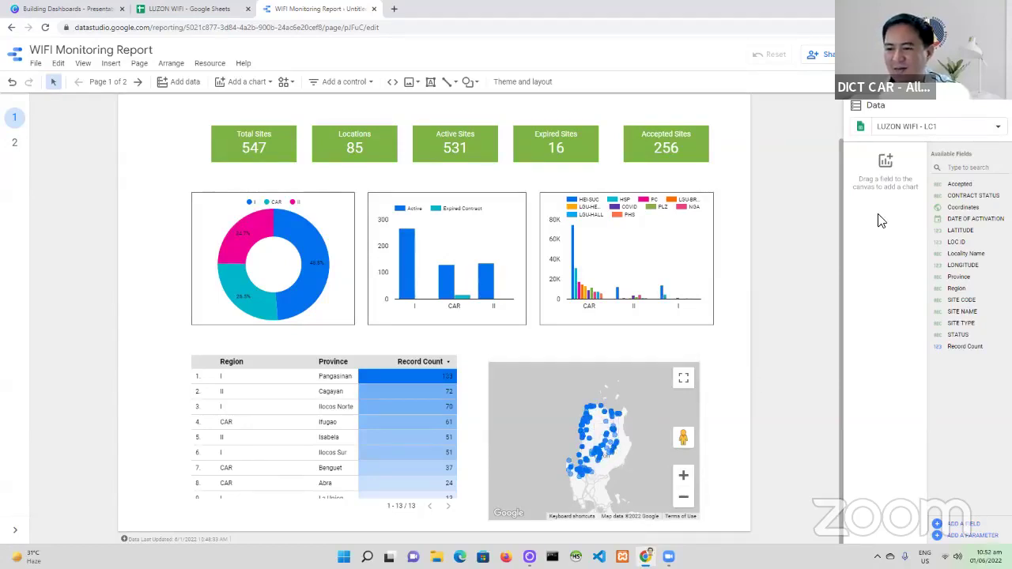
# - Add SITE TYPE as the Google map's color metric and deselect the map
pyautogui.click(652, 390)
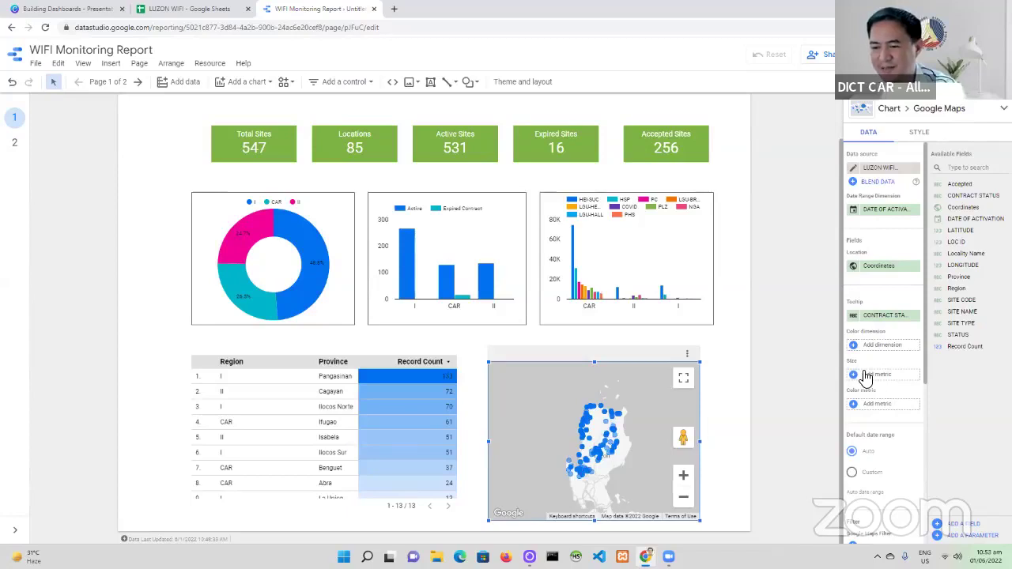
pyautogui.click(869, 408)
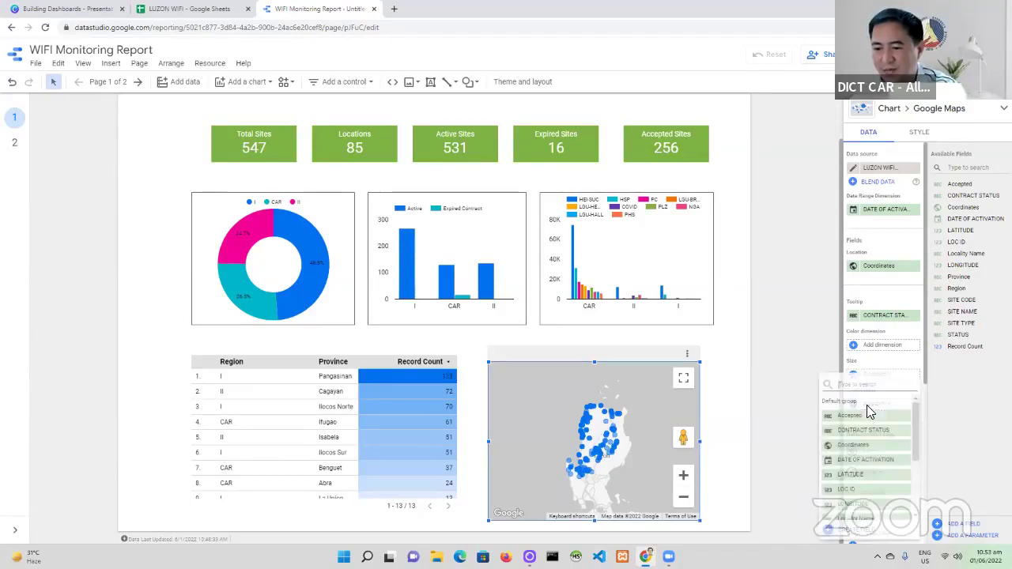
pyautogui.scroll(-3, 870, 419)
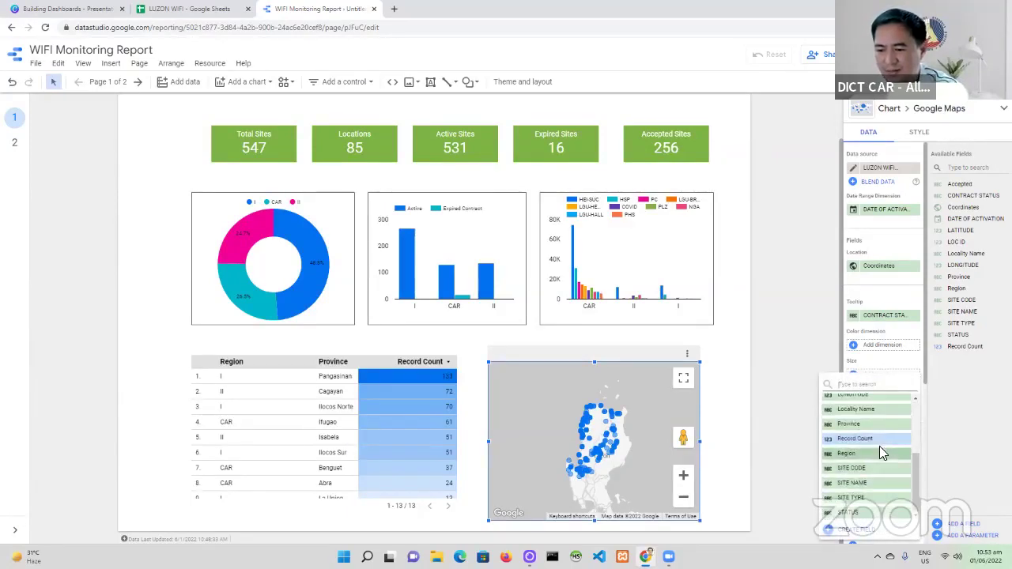
pyautogui.click(873, 492)
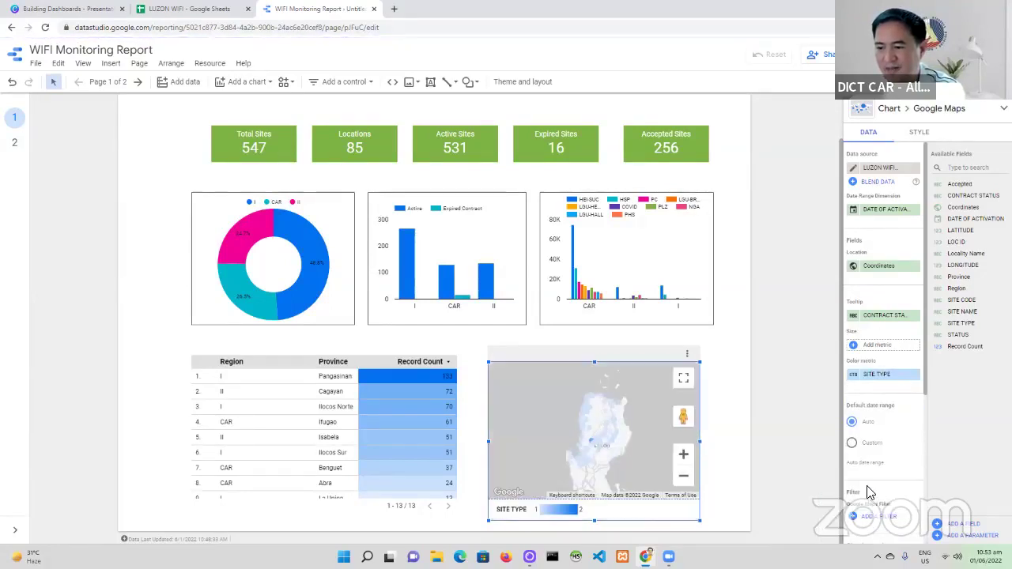
pyautogui.click(793, 405)
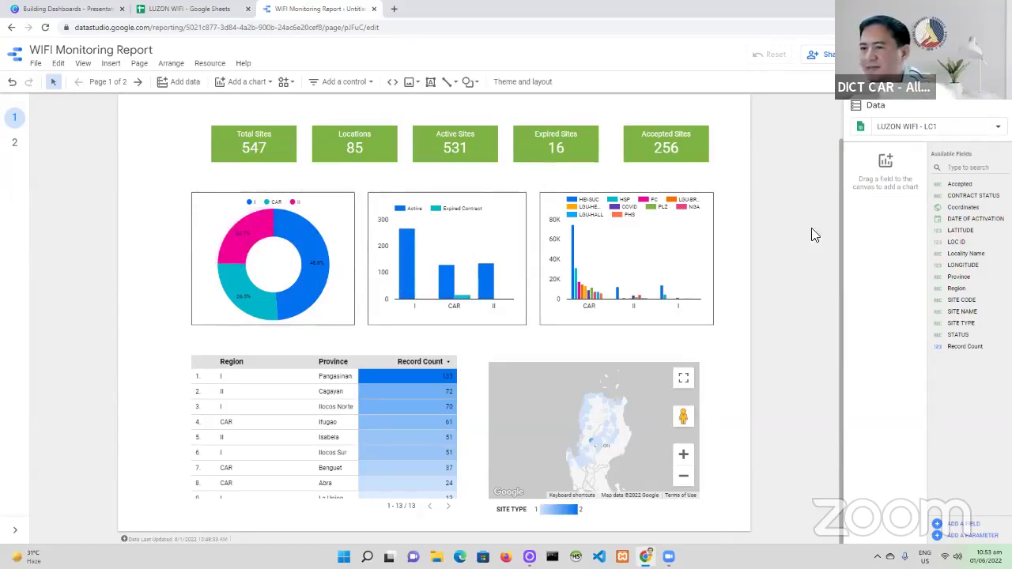
# - Cross-filter the dashboard by Region II in the donut chart and by NGA in the site type bar chart
pyautogui.moveTo(242, 255)
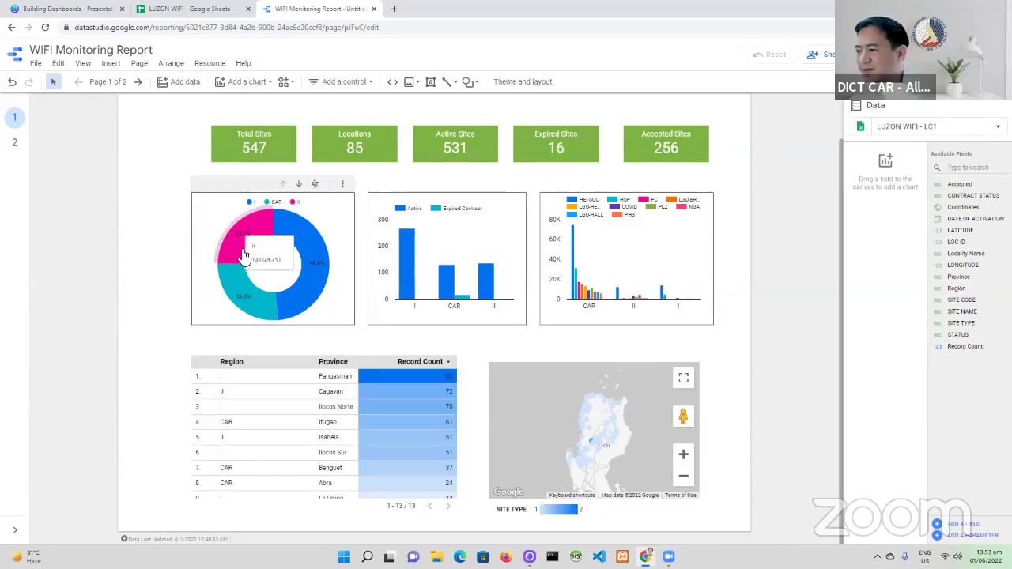
pyautogui.click(245, 256)
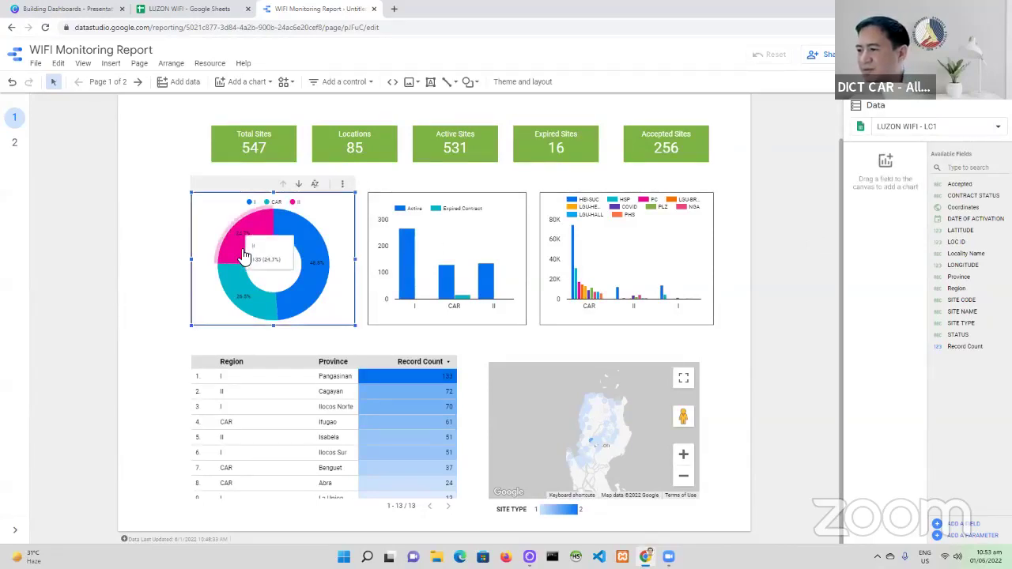
pyautogui.click(245, 256)
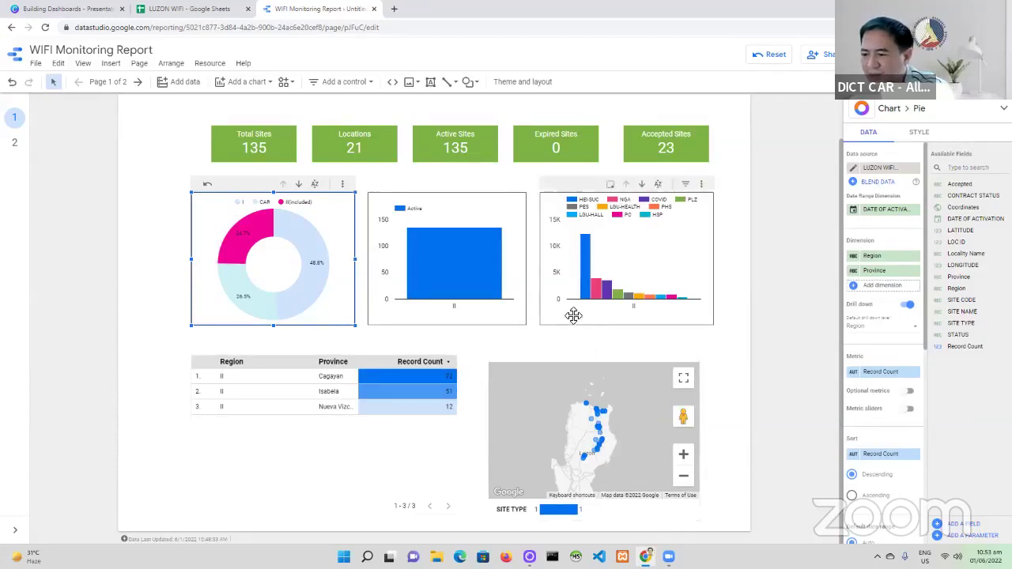
pyautogui.moveTo(591, 303)
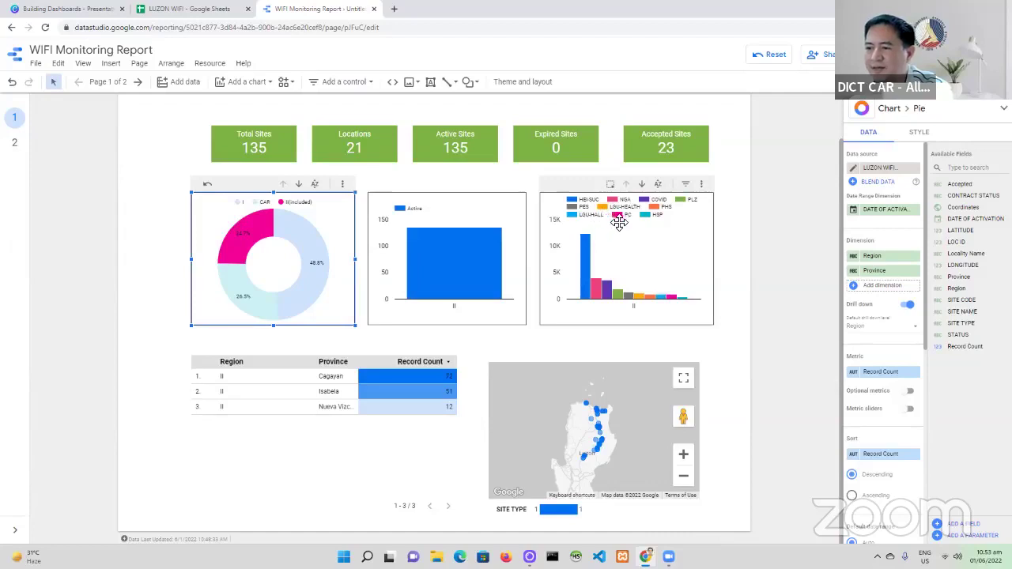
pyautogui.click(595, 300)
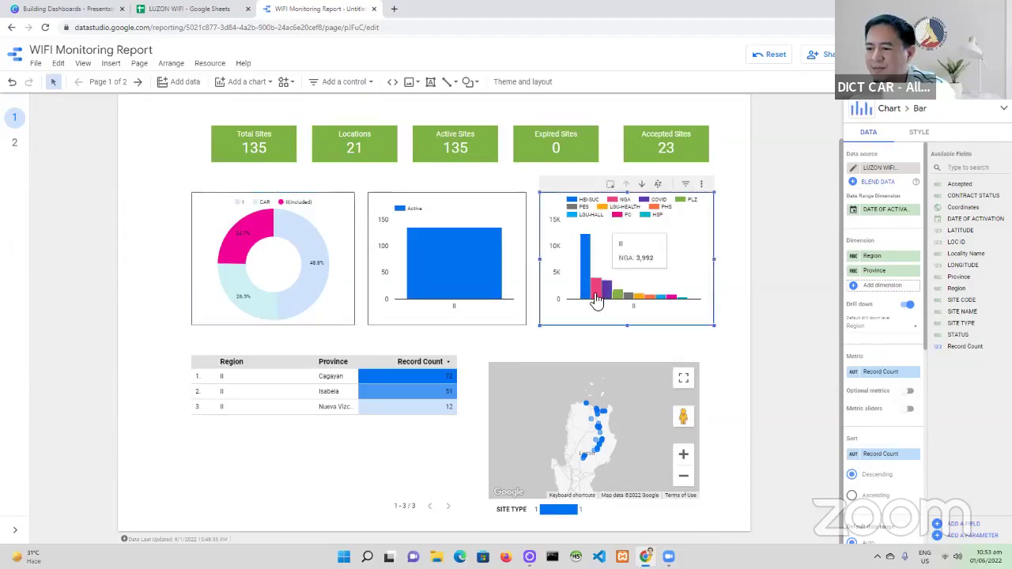
pyautogui.click(597, 301)
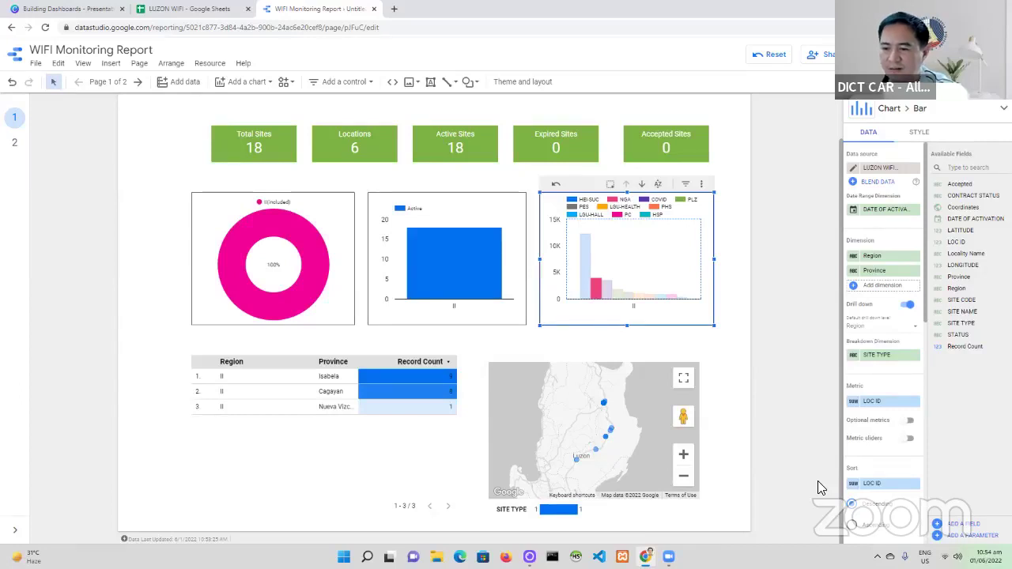
# - Switch the report to view mode and clear the NGA filter in the site type bar chart
pyautogui.click(668, 398)
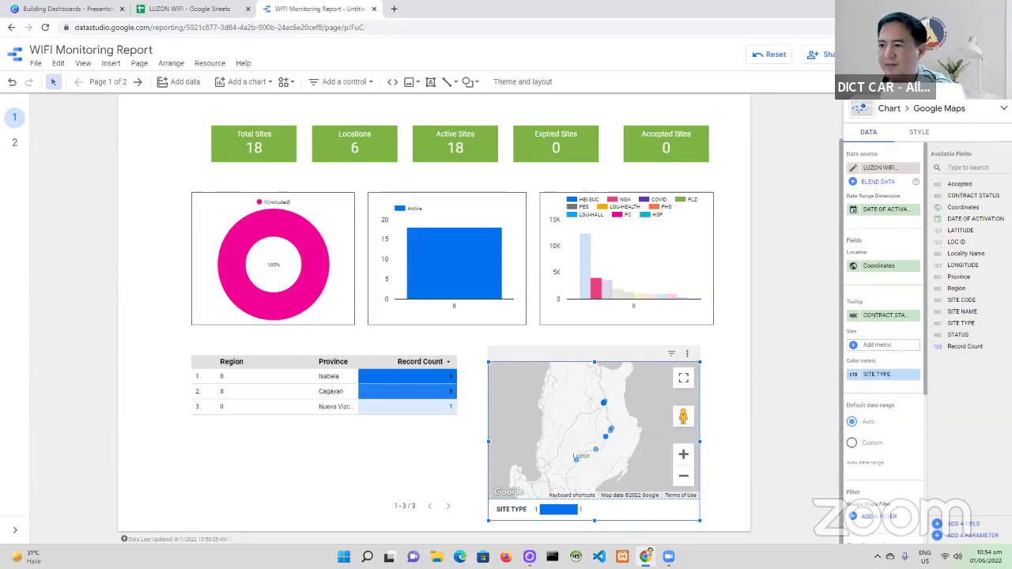
pyautogui.click(870, 54)
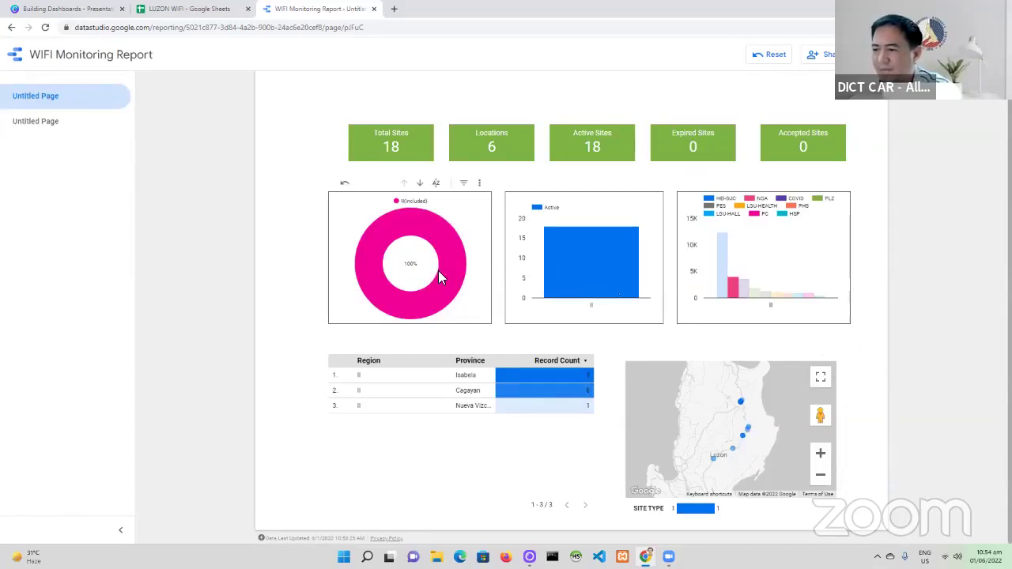
pyautogui.moveTo(451, 286)
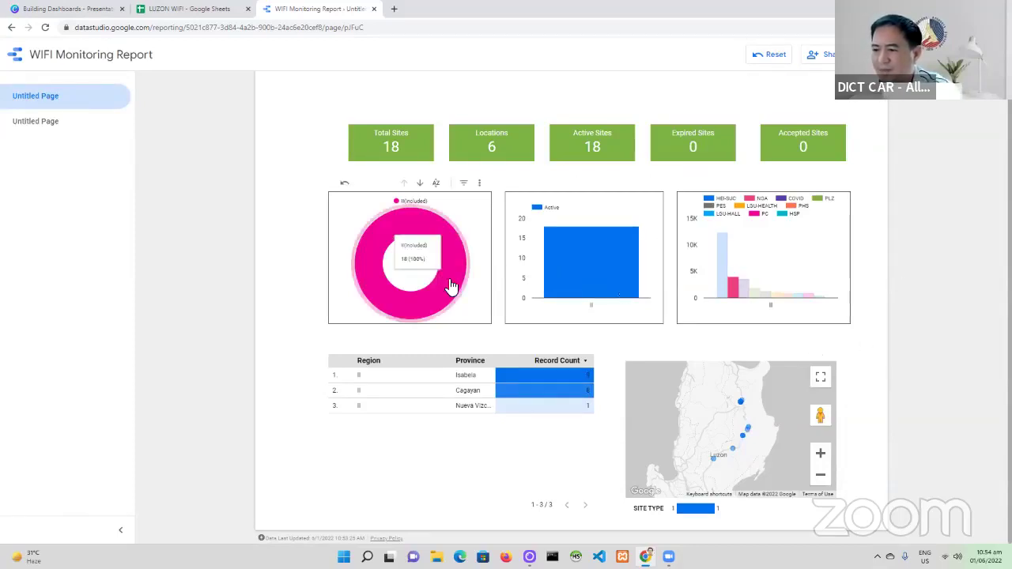
pyautogui.click(731, 288)
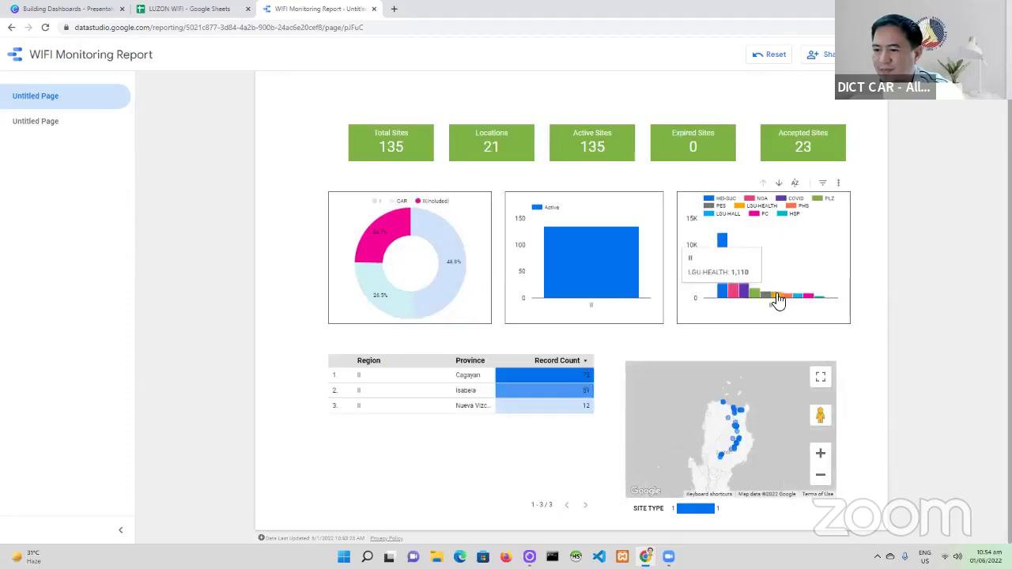
# - Apply and clear the LGU-HEALTH filter in the site type bar chart, and filter the dashboard by NGA
pyautogui.click(780, 299)
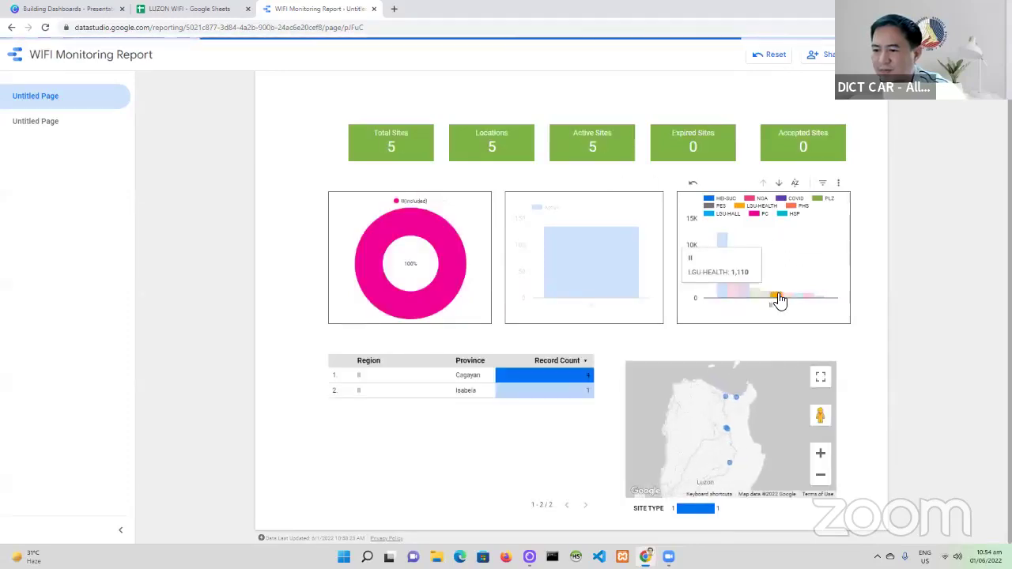
pyautogui.click(780, 298)
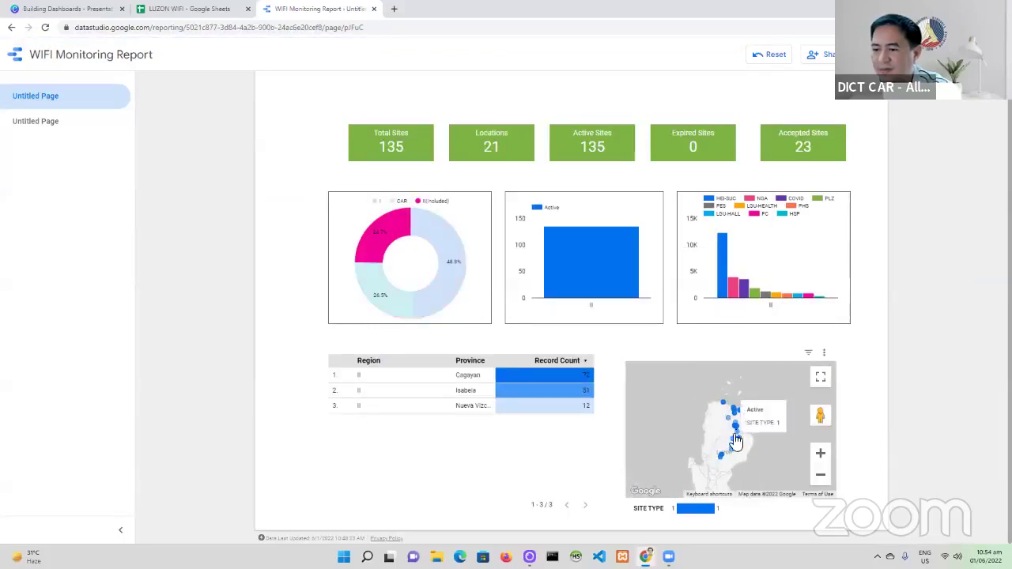
pyautogui.moveTo(737, 429)
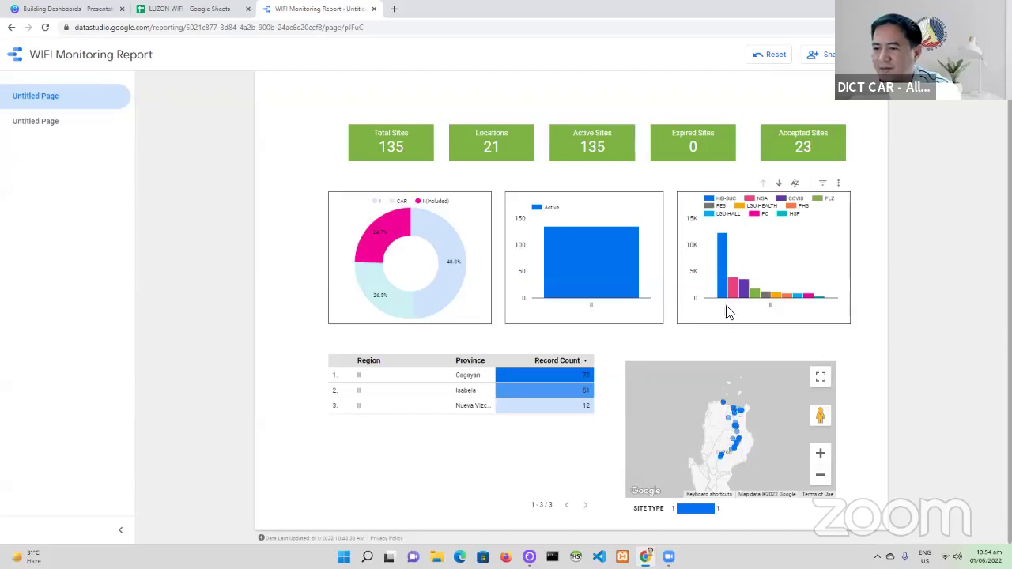
pyautogui.click(734, 286)
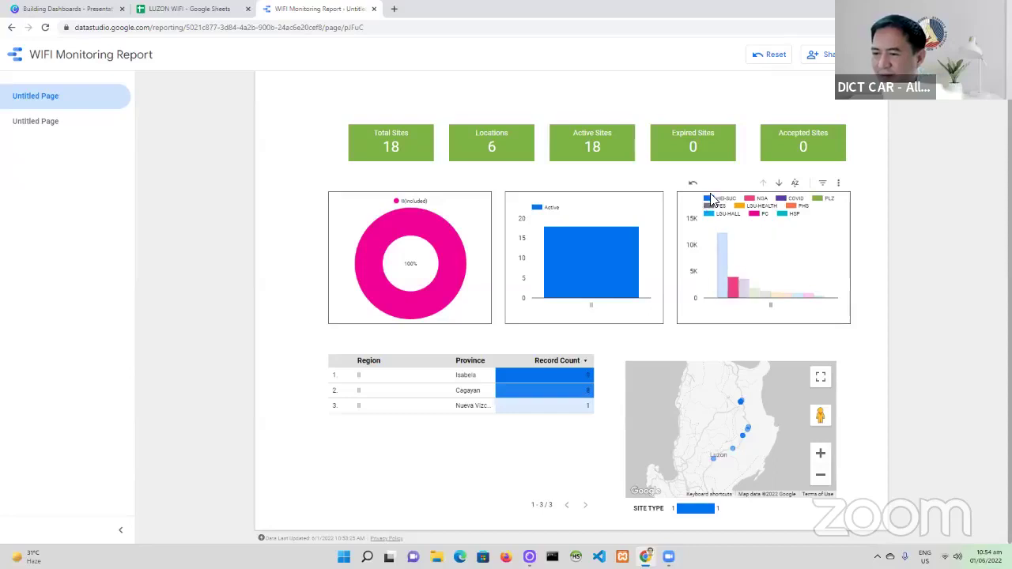
# - Filter the dashboard by the PC site type and examine the area around its plotted location on the Google map
pyautogui.click(805, 300)
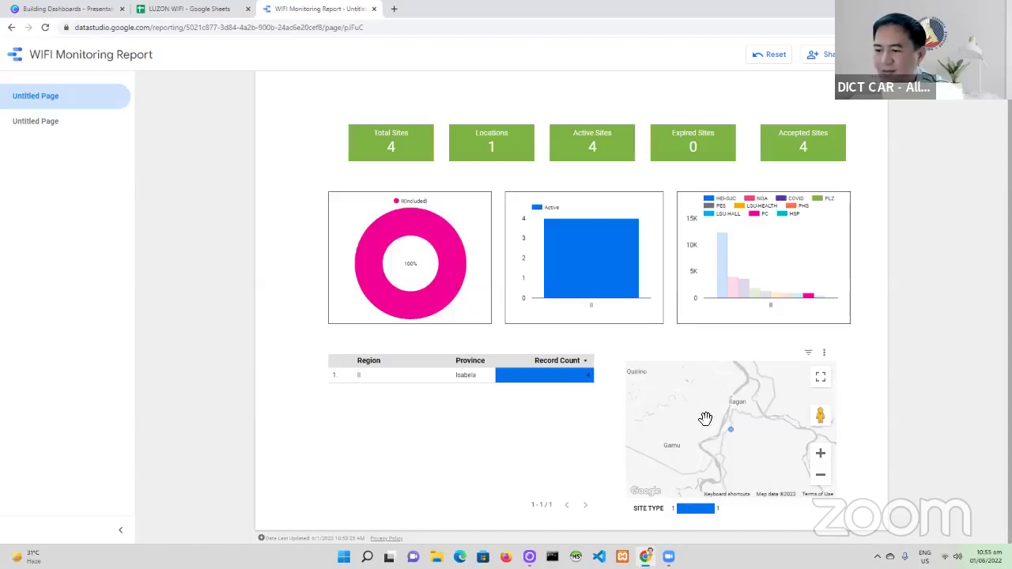
pyautogui.scroll(-3, 764, 435)
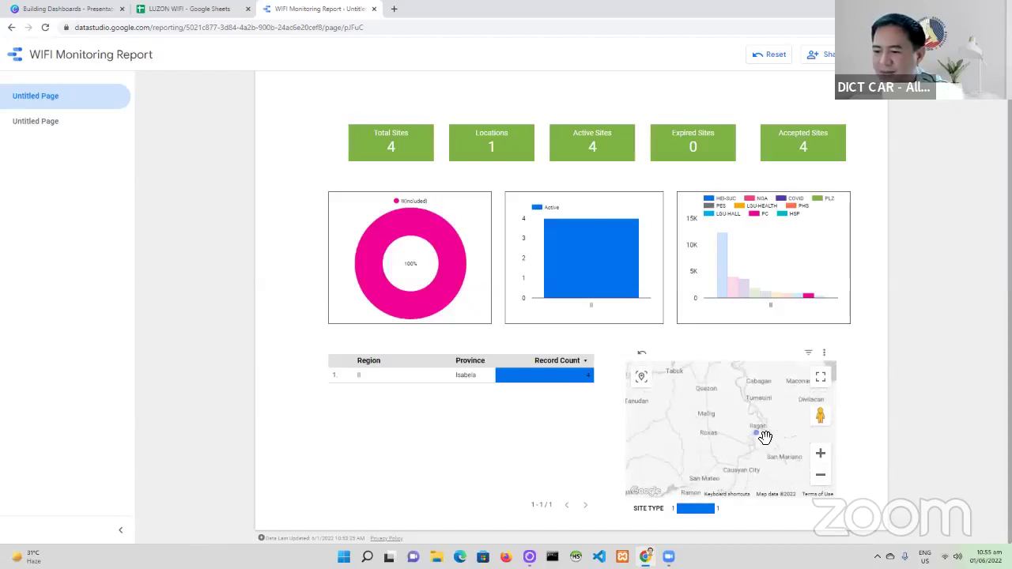
pyautogui.scroll(2, 761, 436)
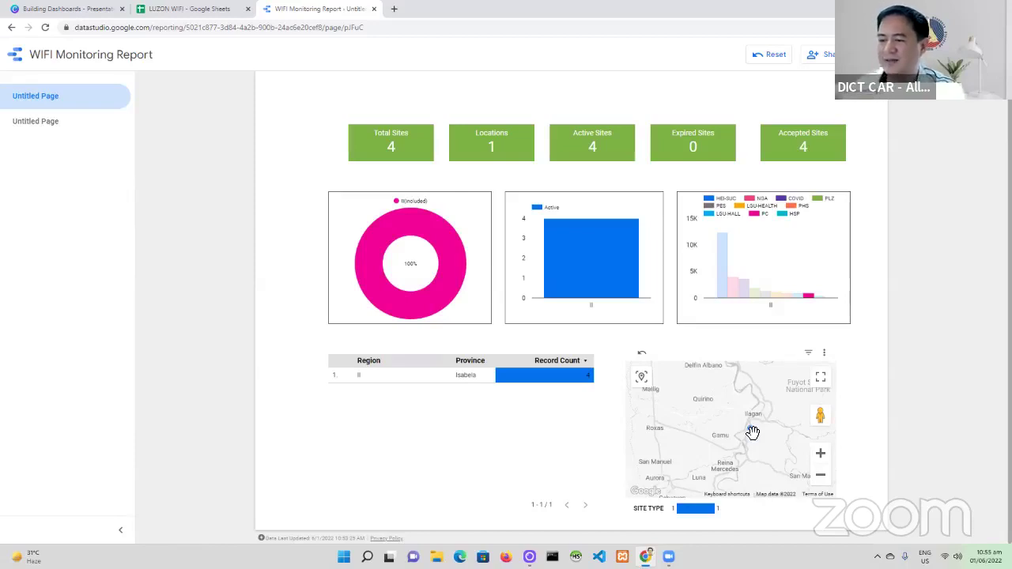
pyautogui.scroll(3, 764, 436)
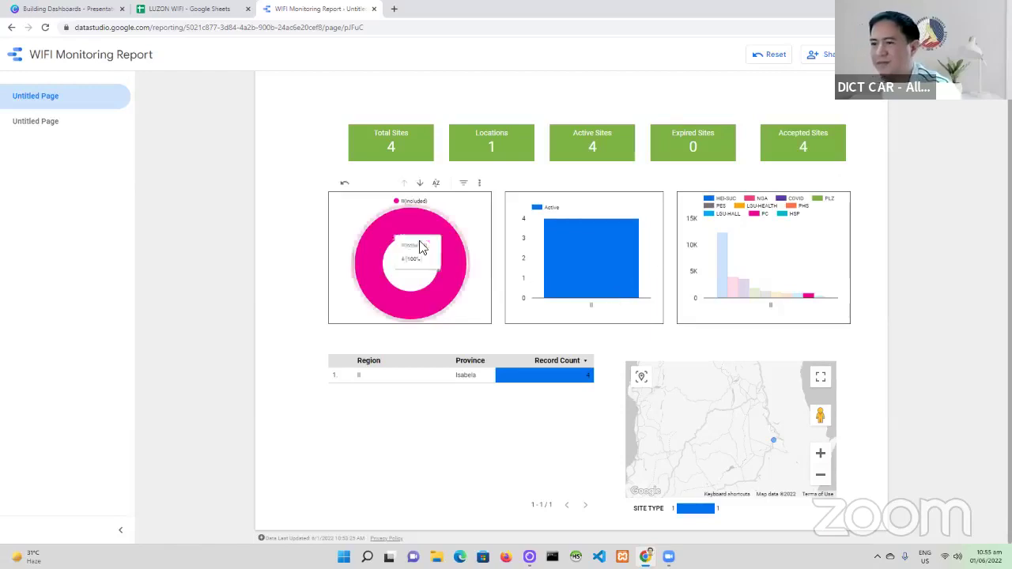
# - Reset the report's applied chart filters
pyautogui.click(760, 60)
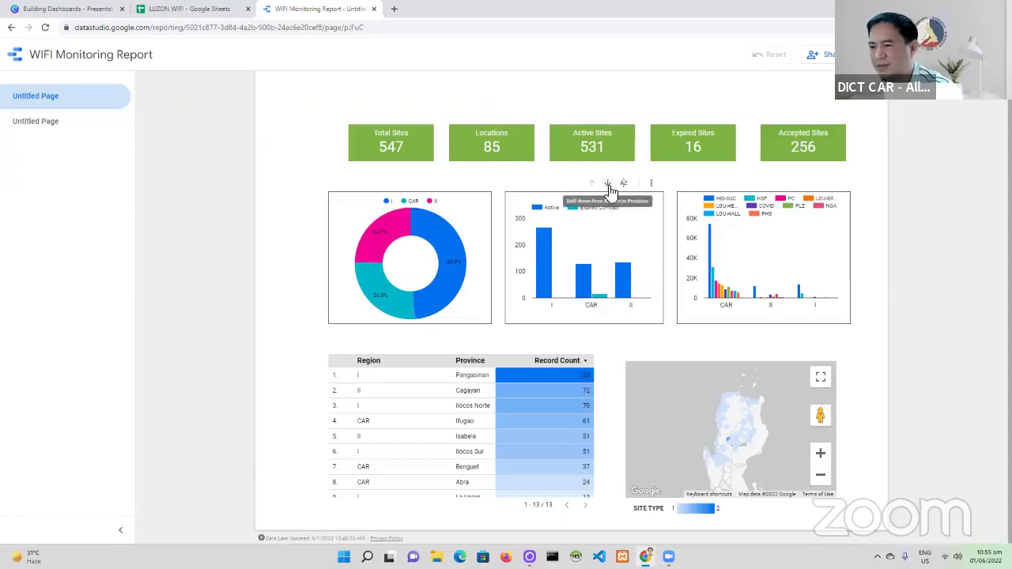
pyautogui.click(607, 183)
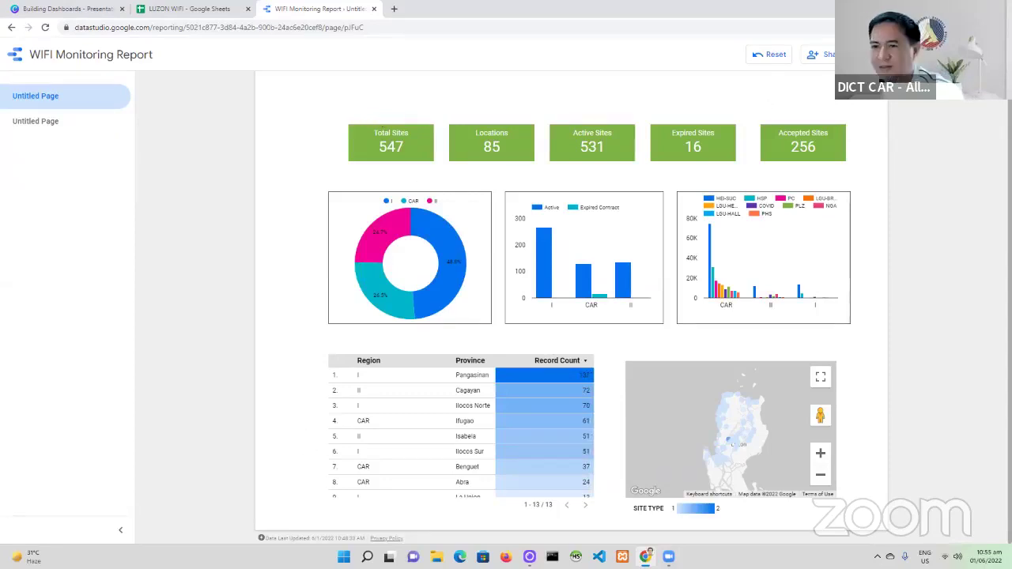
# - Present the report full screen, page to the second page and back, and exit the presentation
pyautogui.click(993, 54)
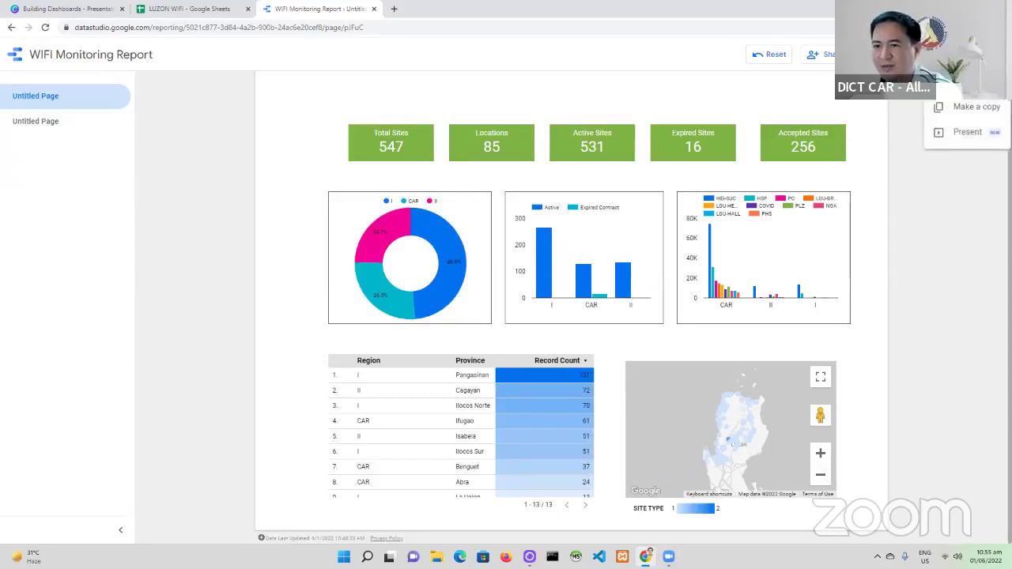
pyautogui.click(938, 129)
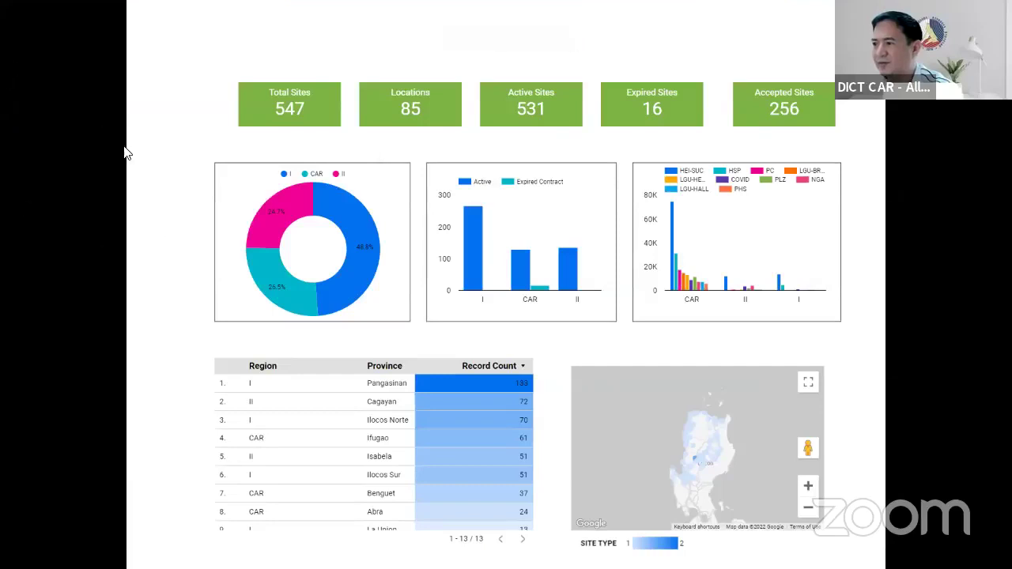
pyautogui.moveTo(158, 400)
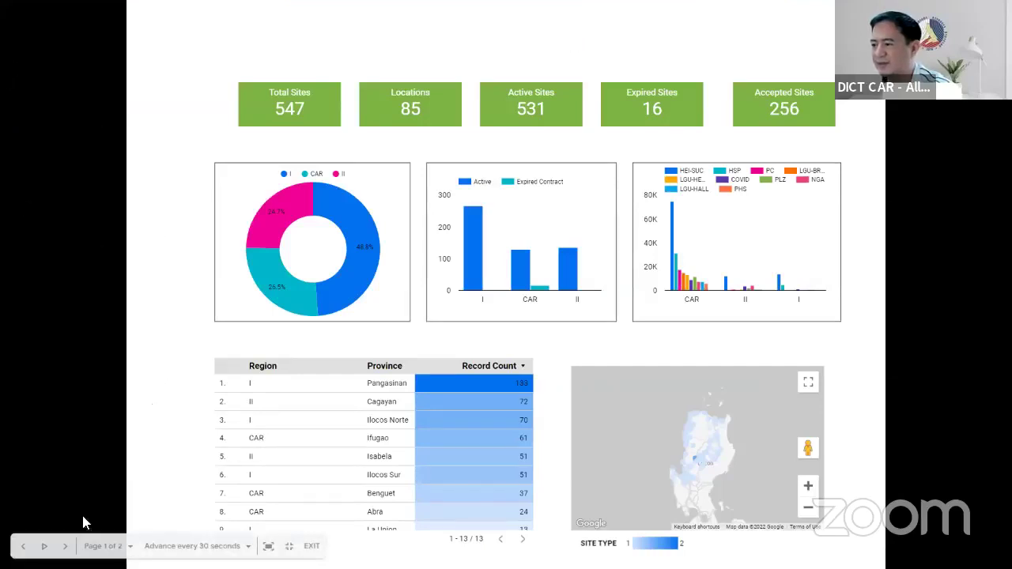
pyautogui.click(68, 546)
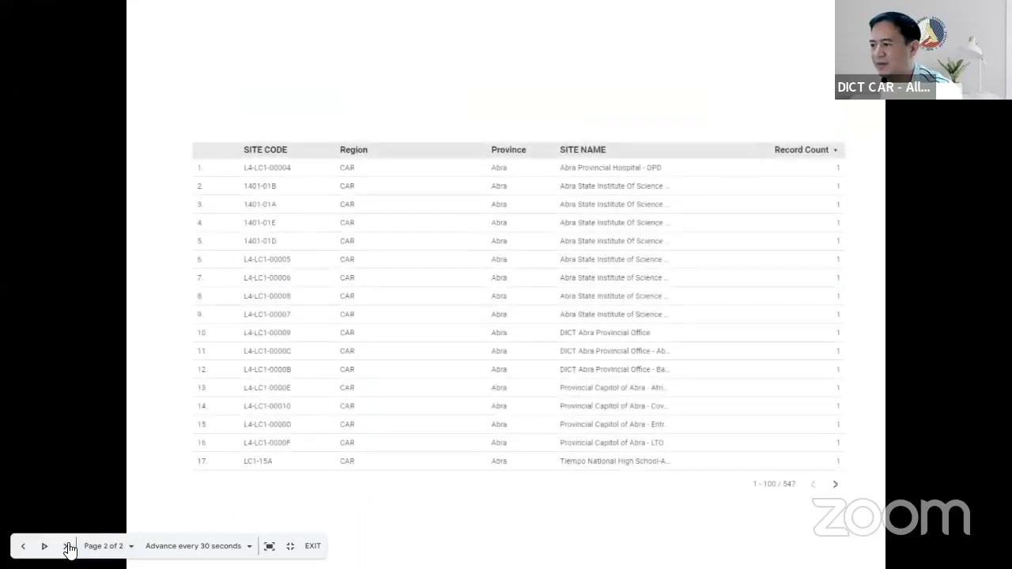
pyautogui.click(23, 547)
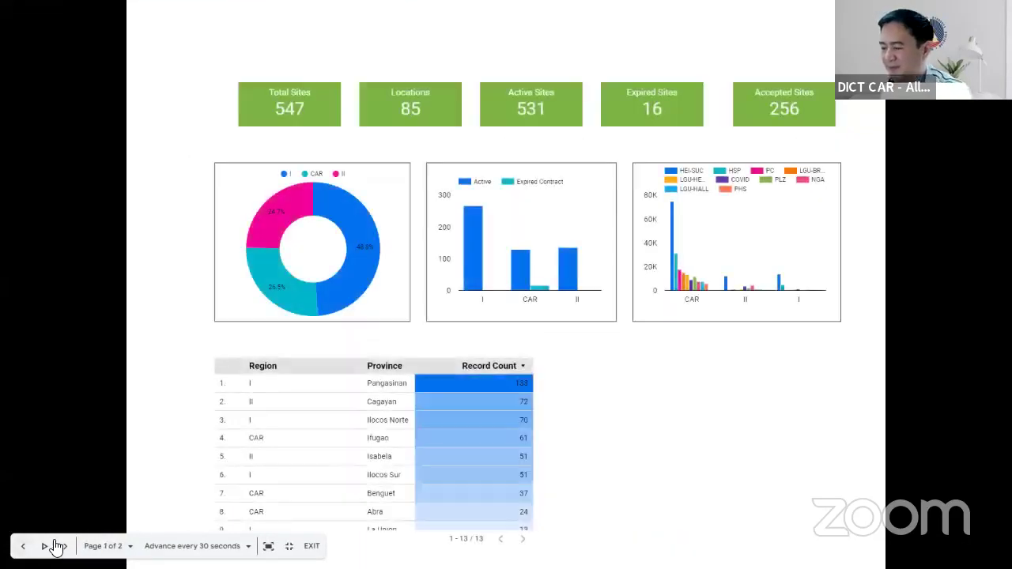
pyautogui.press('Escape')
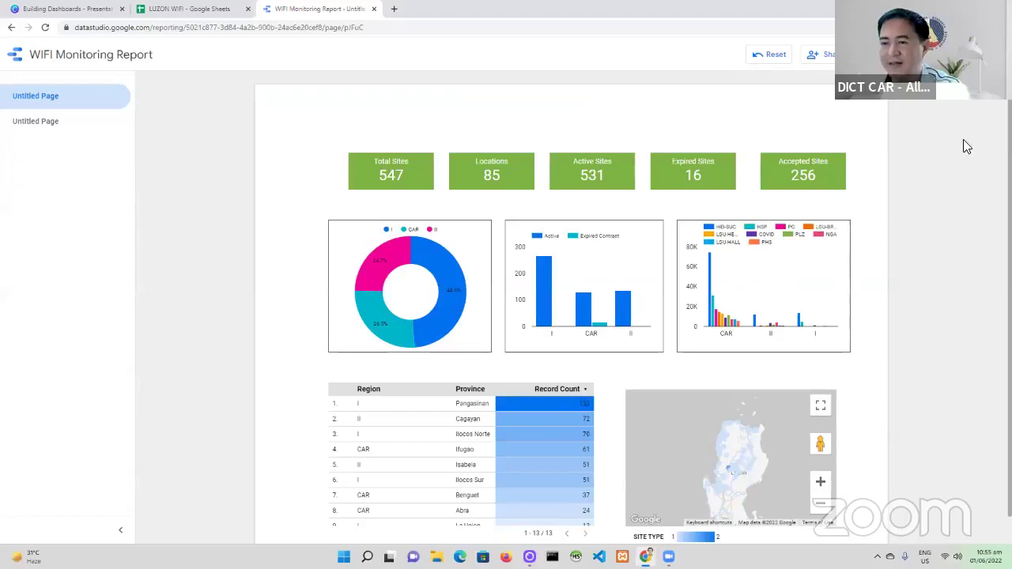
# - Copy the report's sharing link from its access settings and close the sharing dialog
pyautogui.click(829, 55)
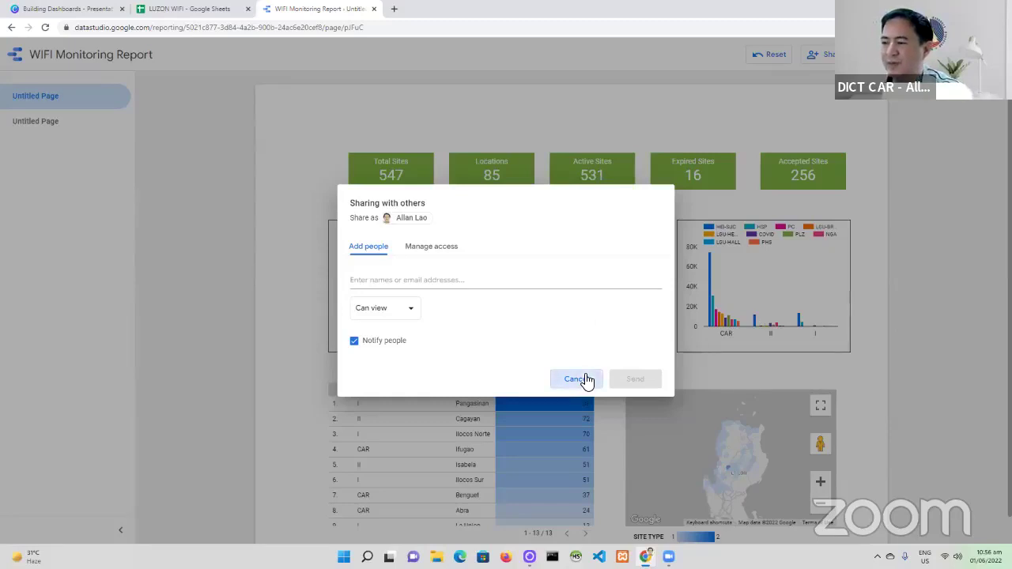
pyautogui.click(419, 247)
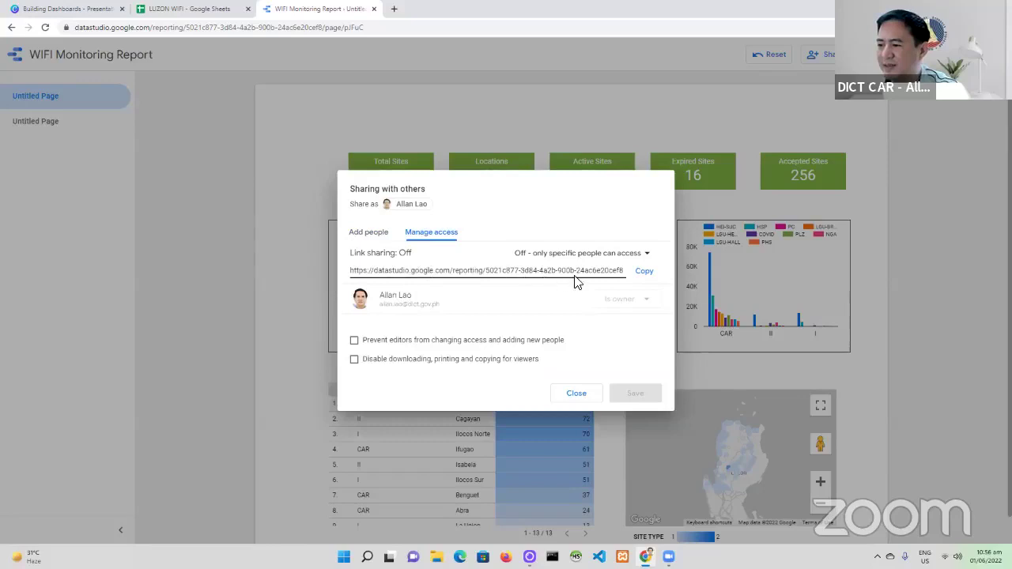
pyautogui.click(643, 273)
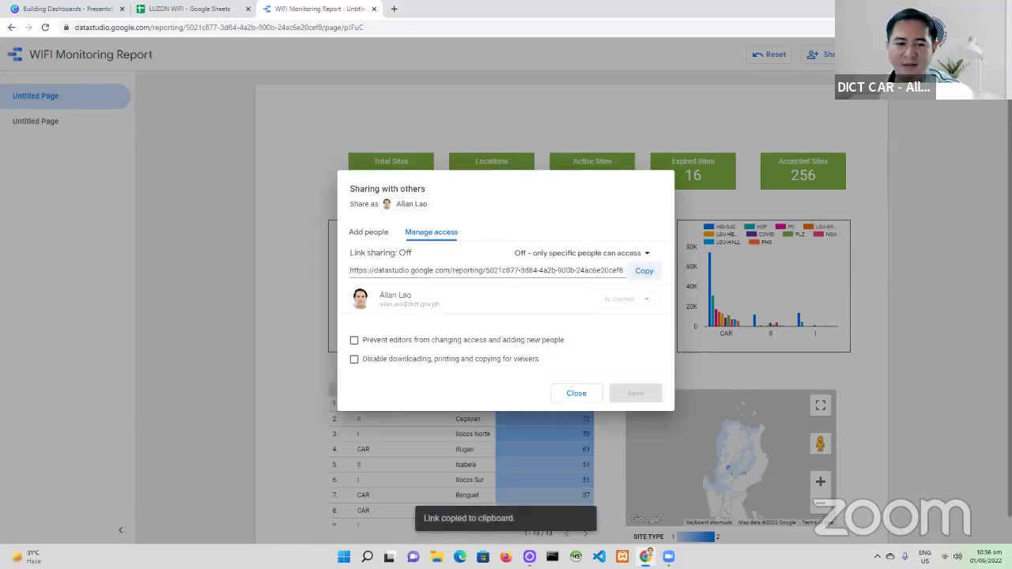
pyautogui.click(572, 400)
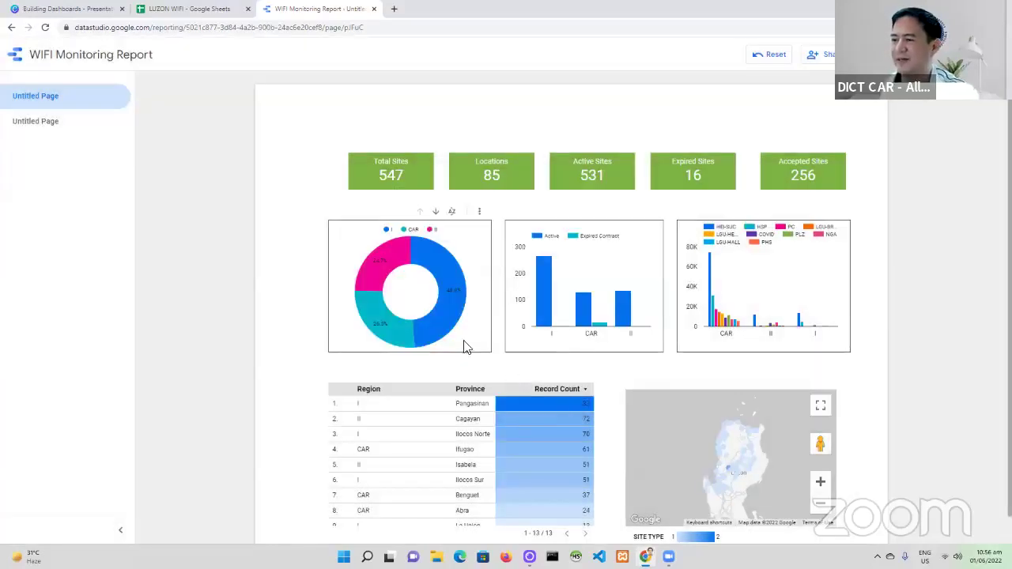
pyautogui.click(1001, 54)
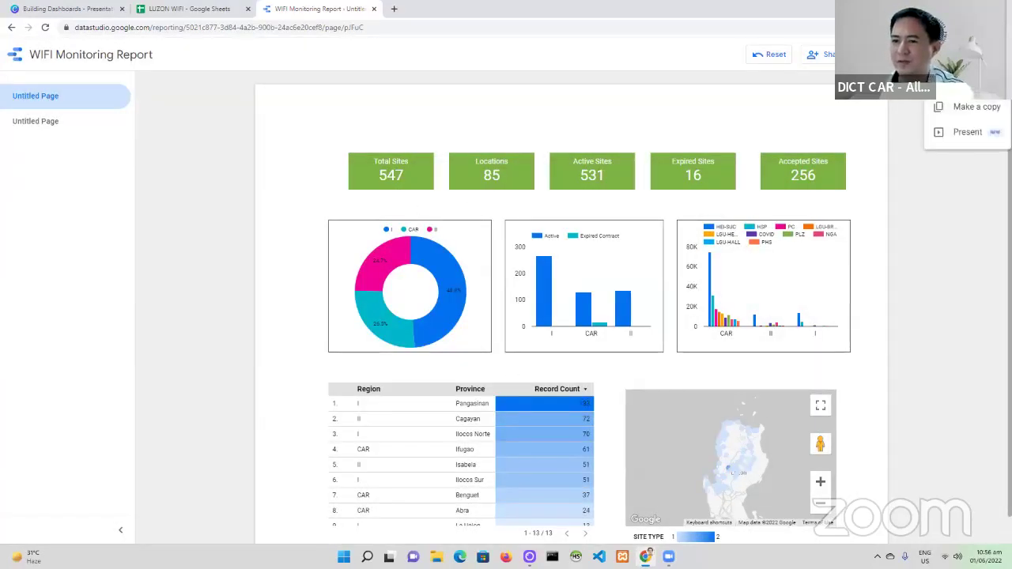
pyautogui.click(1001, 54)
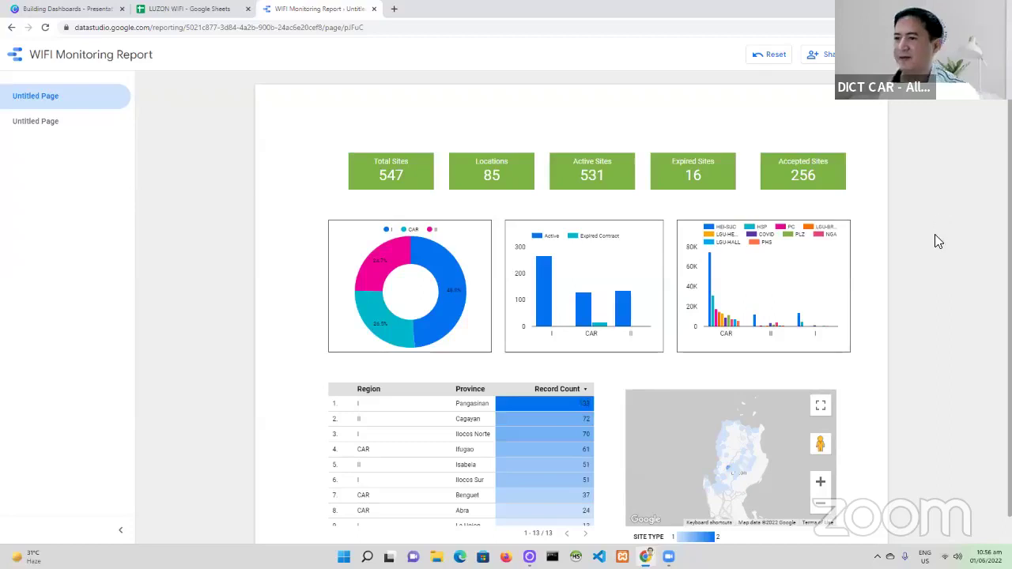
# - View the report's second page, return to the first, and check whether its navigation entry can be renamed in view mode
pyautogui.scroll(-1, 936, 237)
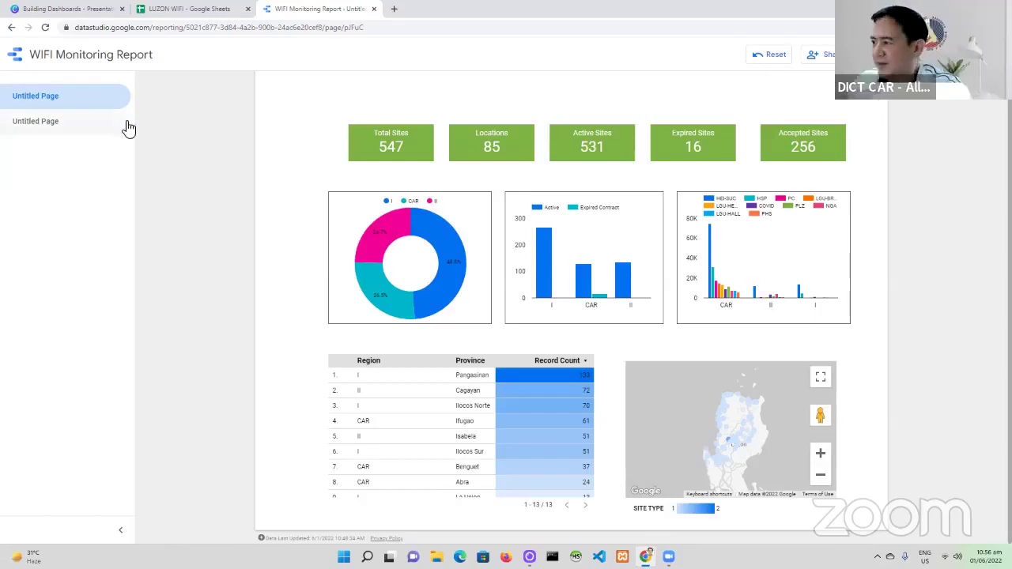
pyautogui.click(68, 123)
pyautogui.click(74, 97)
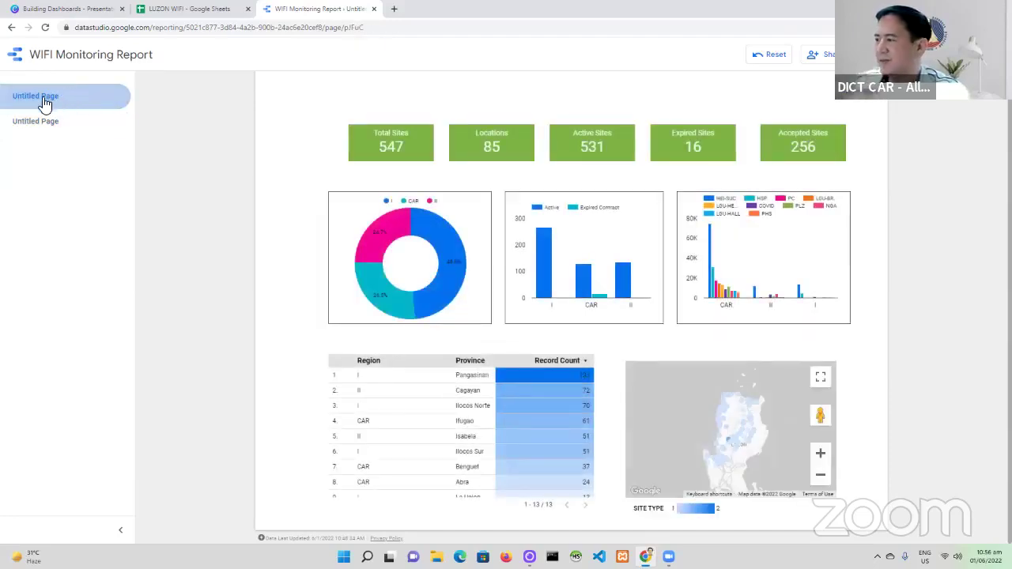
pyautogui.rightClick(44, 101)
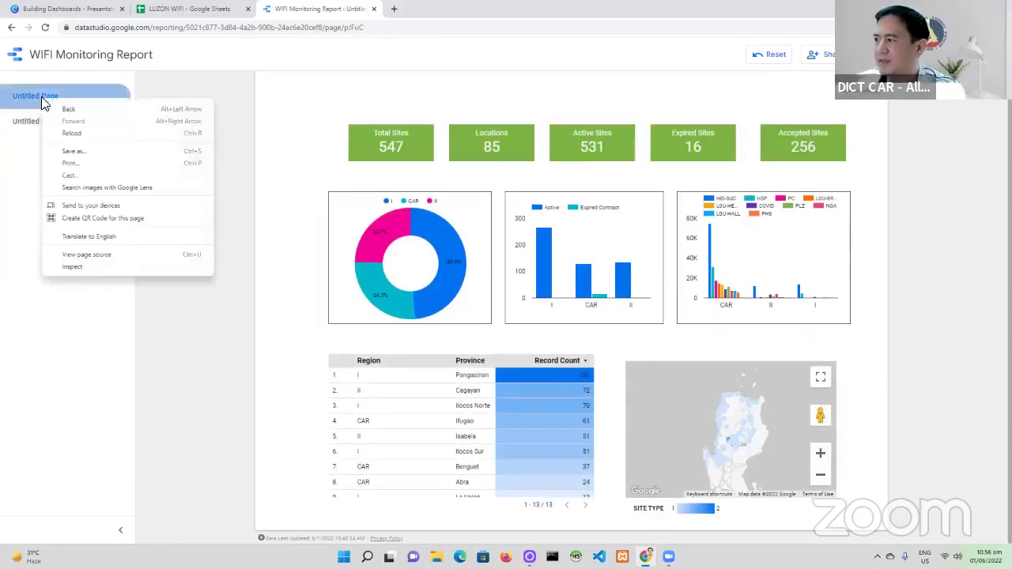
pyautogui.click(36, 102)
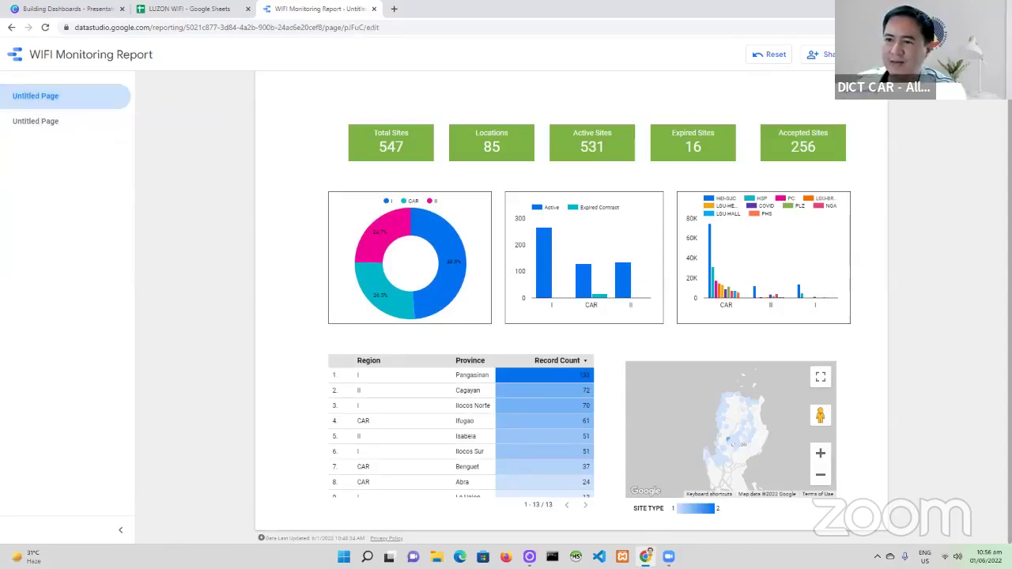
# - Switch the report to edit mode and open the list for managing its pages
pyautogui.click(882, 53)
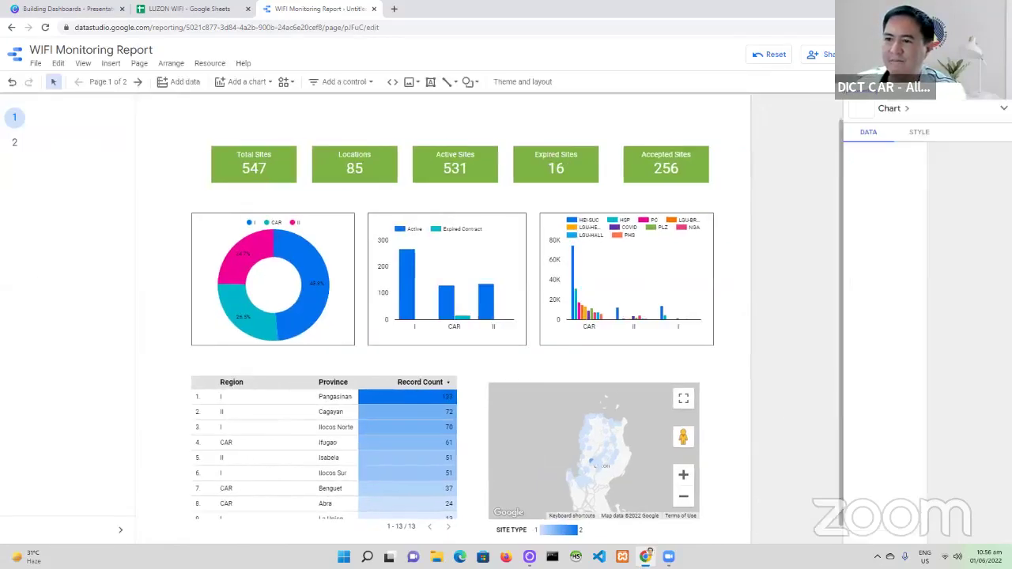
pyautogui.rightClick(18, 123)
pyautogui.click(18, 123)
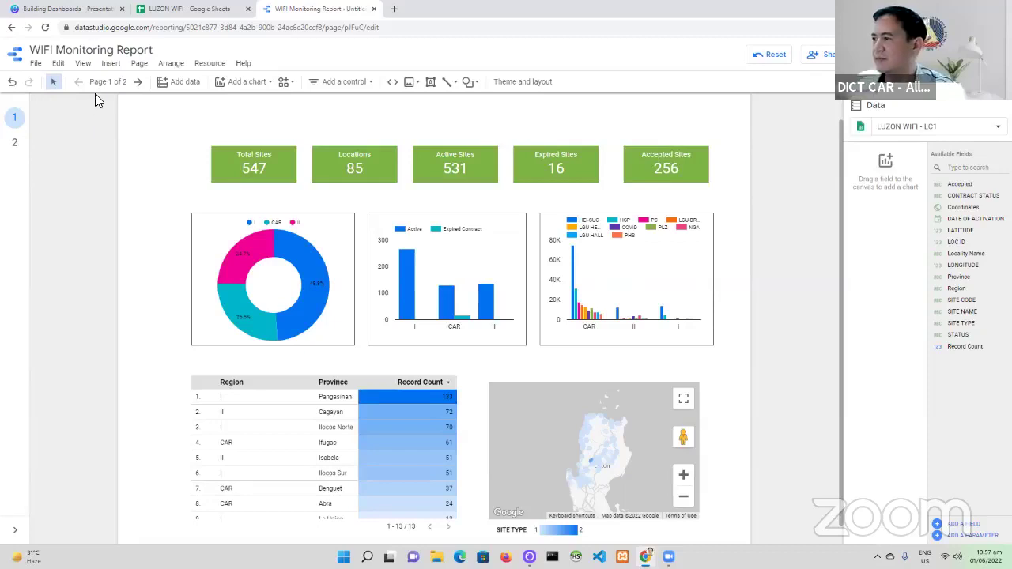
pyautogui.click(140, 63)
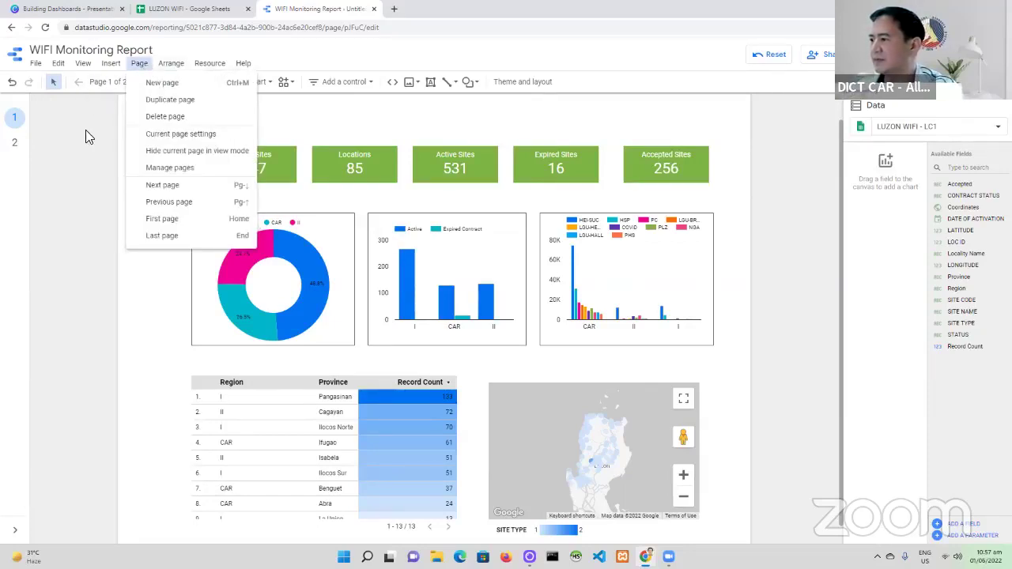
pyautogui.press('Escape')
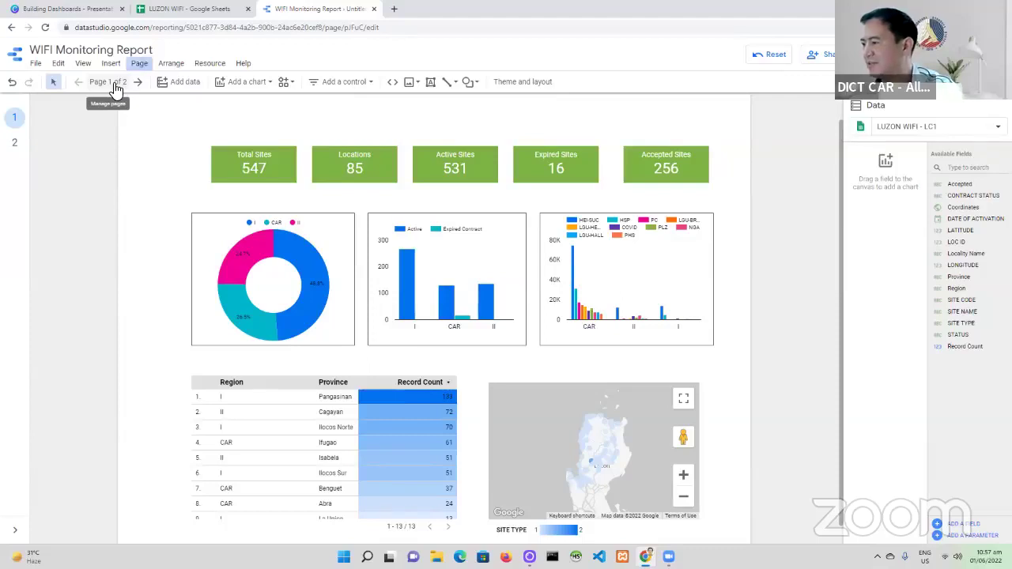
pyautogui.click(141, 66)
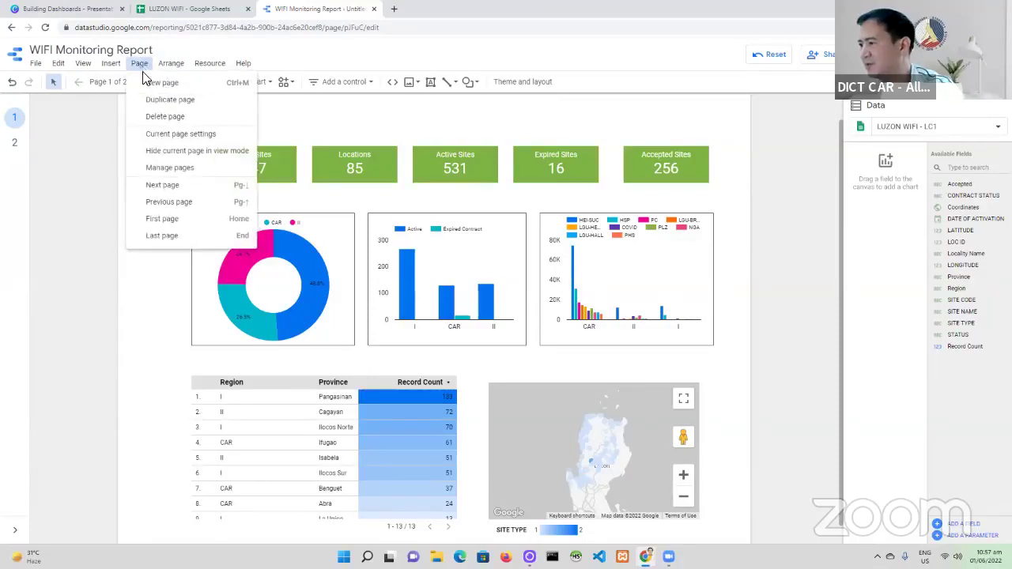
pyautogui.click(158, 167)
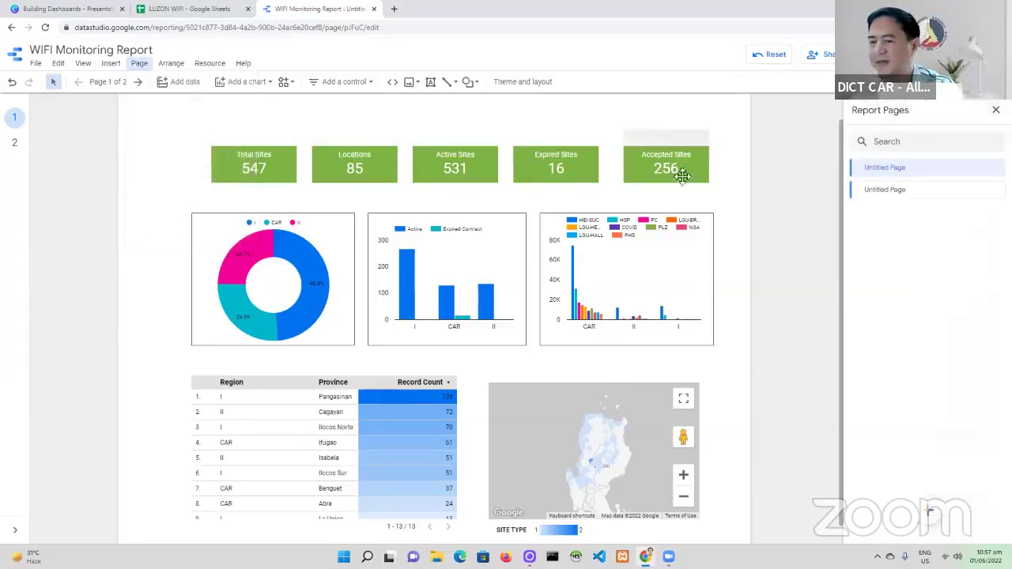
# - Rename the report's first page as Main and the second page as Table
pyautogui.doubleClick(899, 169)
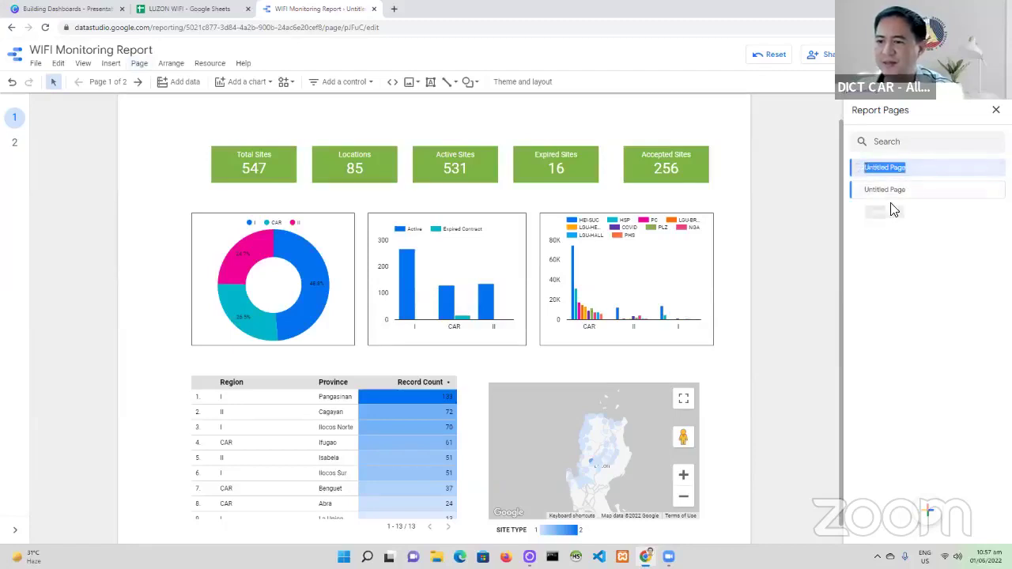
pyautogui.write('Main')
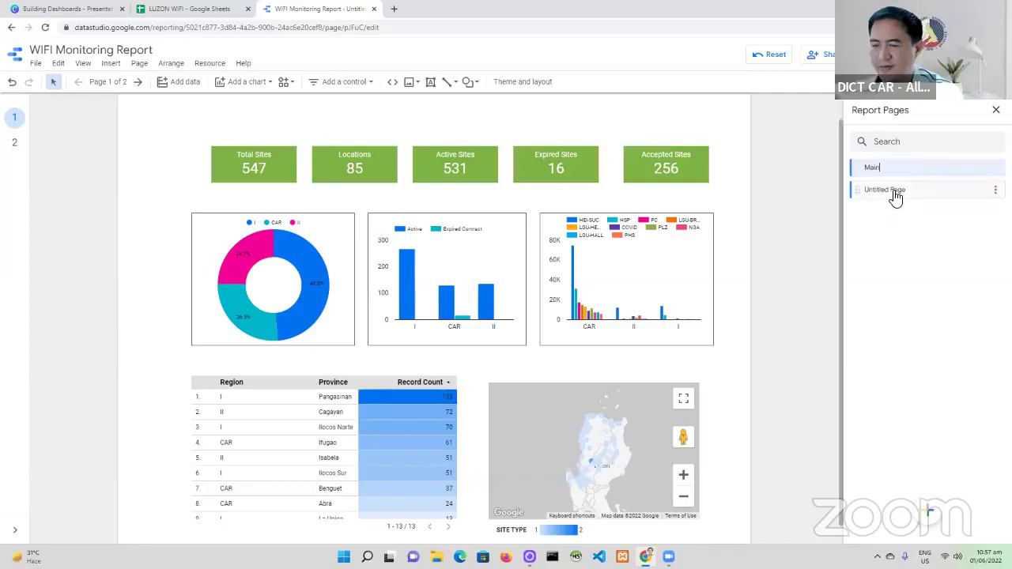
pyautogui.click(895, 195)
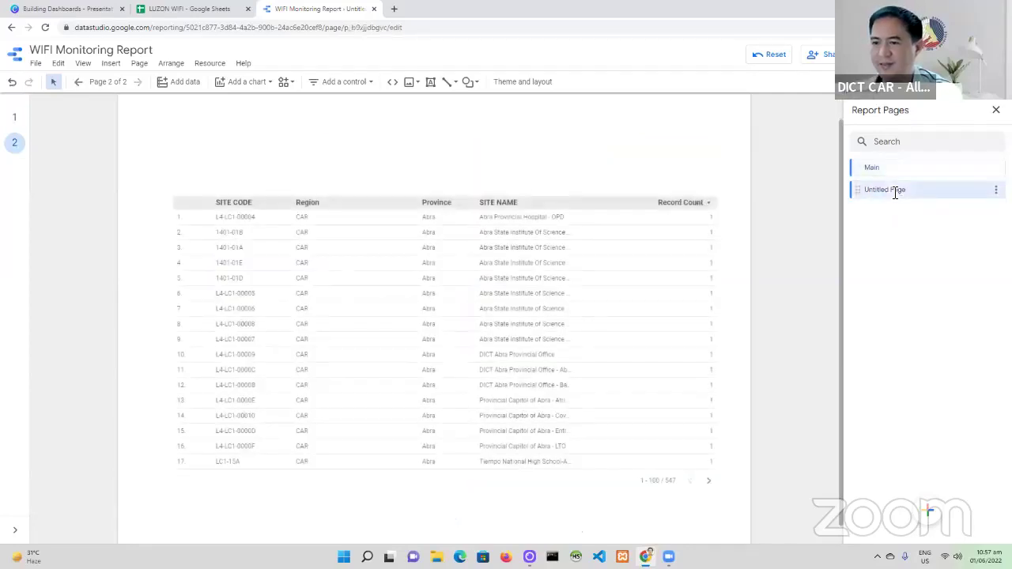
pyautogui.doubleClick(897, 191)
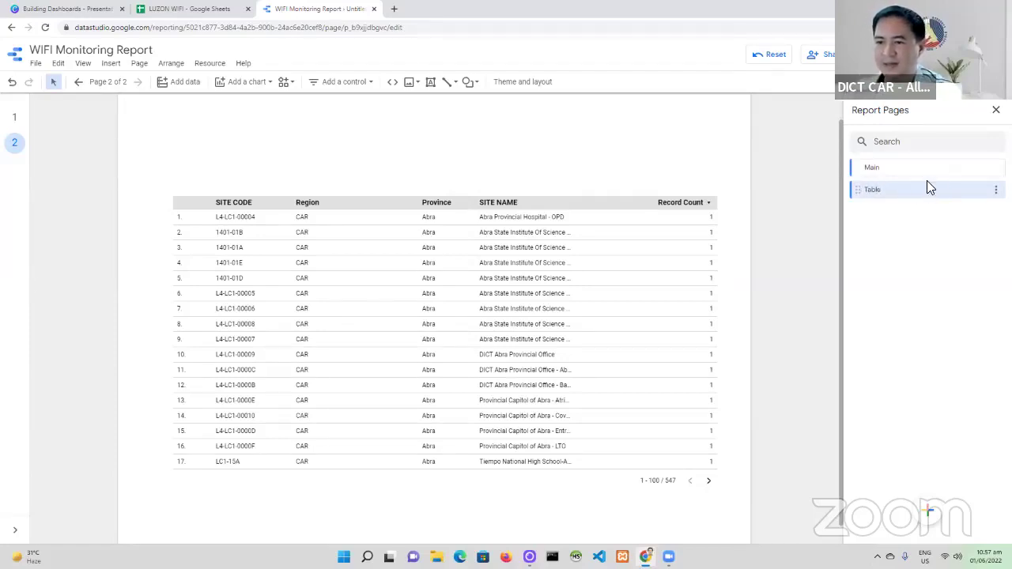
# - Add a header to the report's page list, move it above Main, and name it Navigation Menu
pyautogui.moveTo(934, 515)
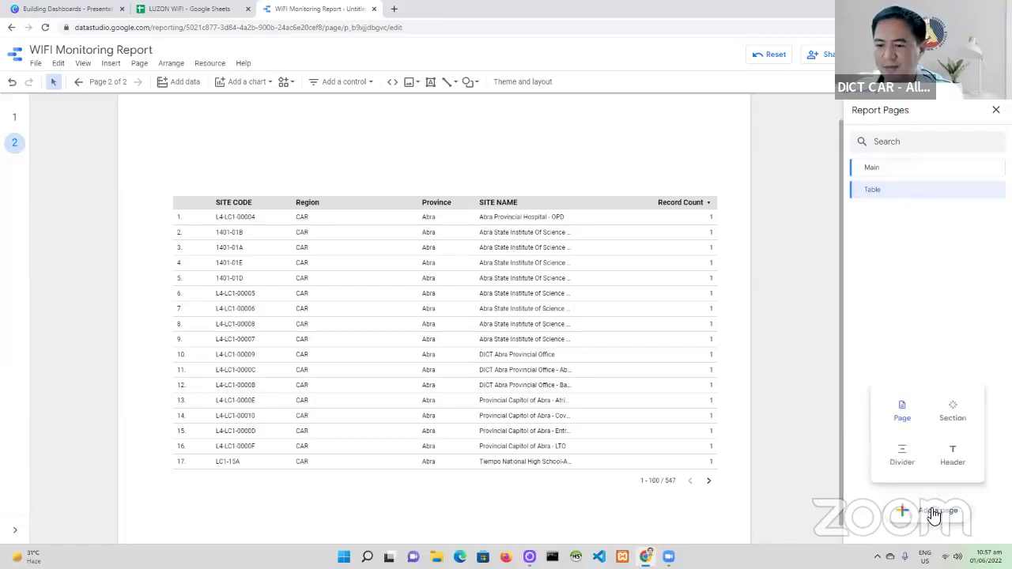
pyautogui.click(954, 453)
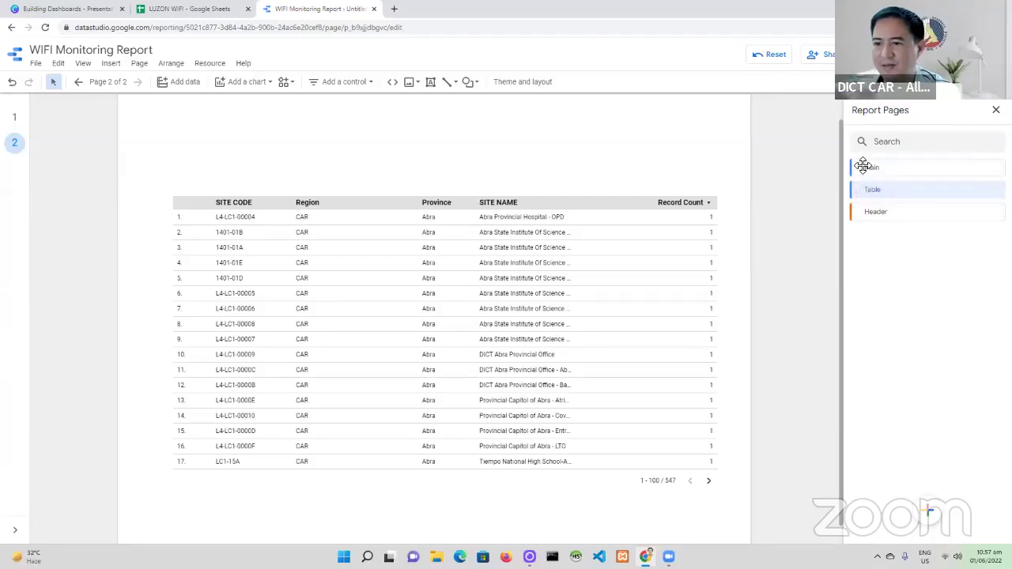
pyautogui.moveTo(871, 218); pyautogui.dragTo(858, 165)
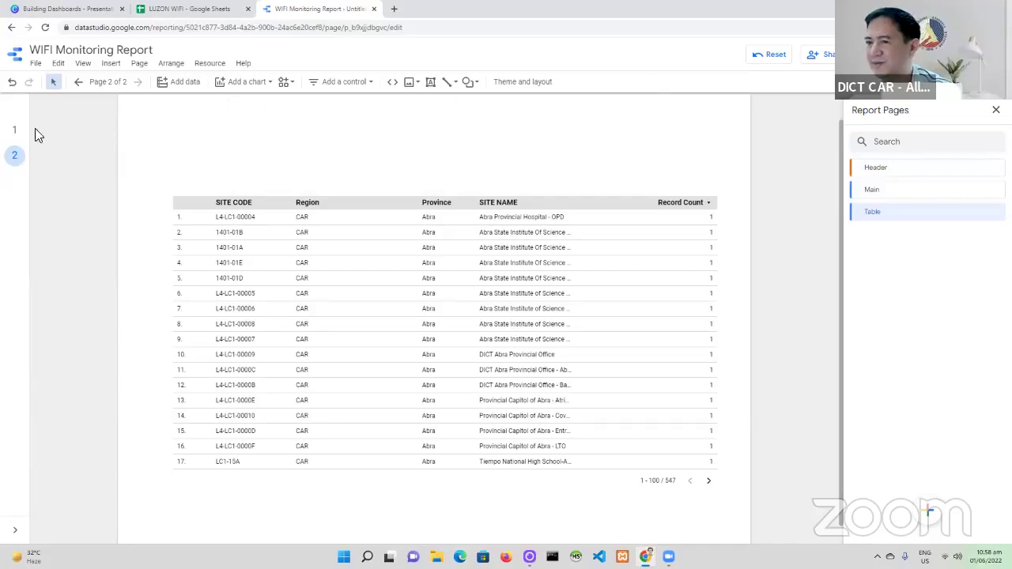
pyautogui.doubleClick(885, 169)
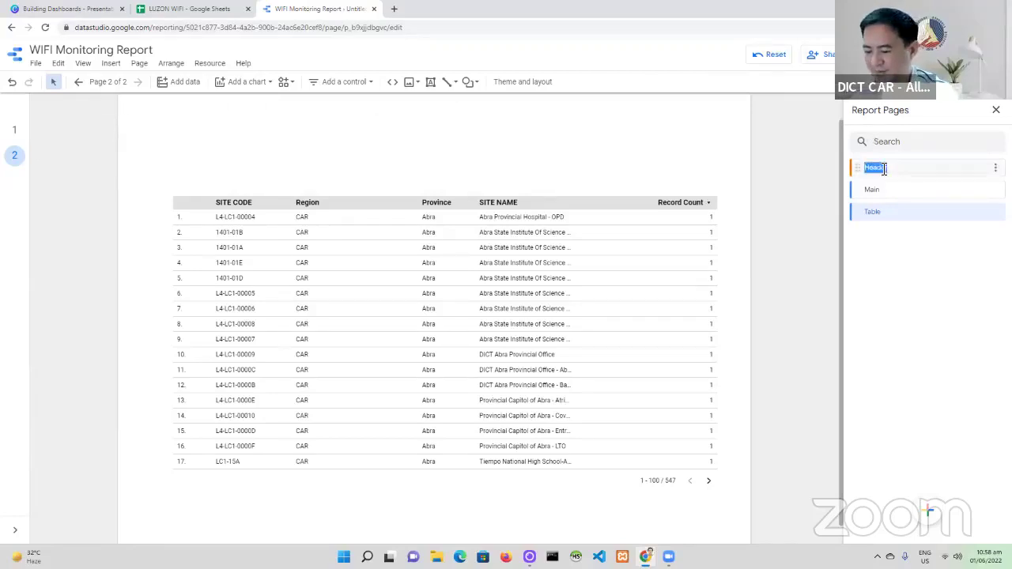
pyautogui.write('Navigation Menu')
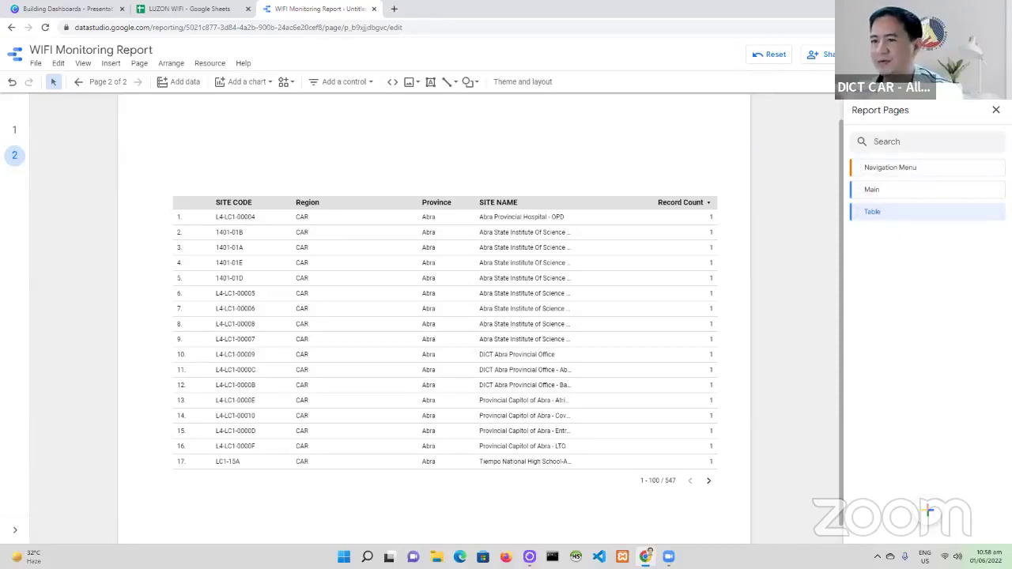
# - Return the report to view mode and open the Main page from the navigation
pyautogui.click(862, 54)
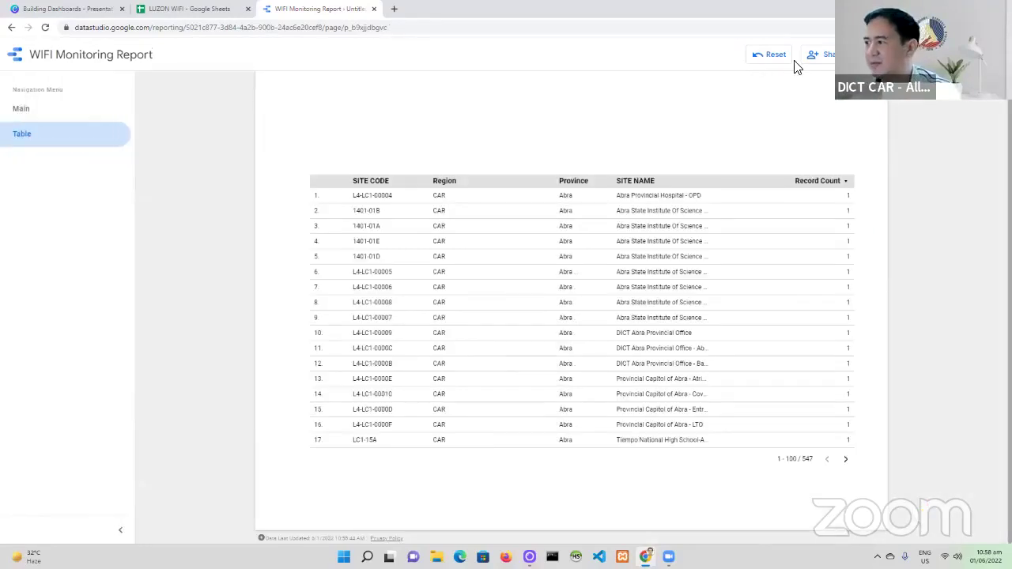
pyautogui.click(48, 110)
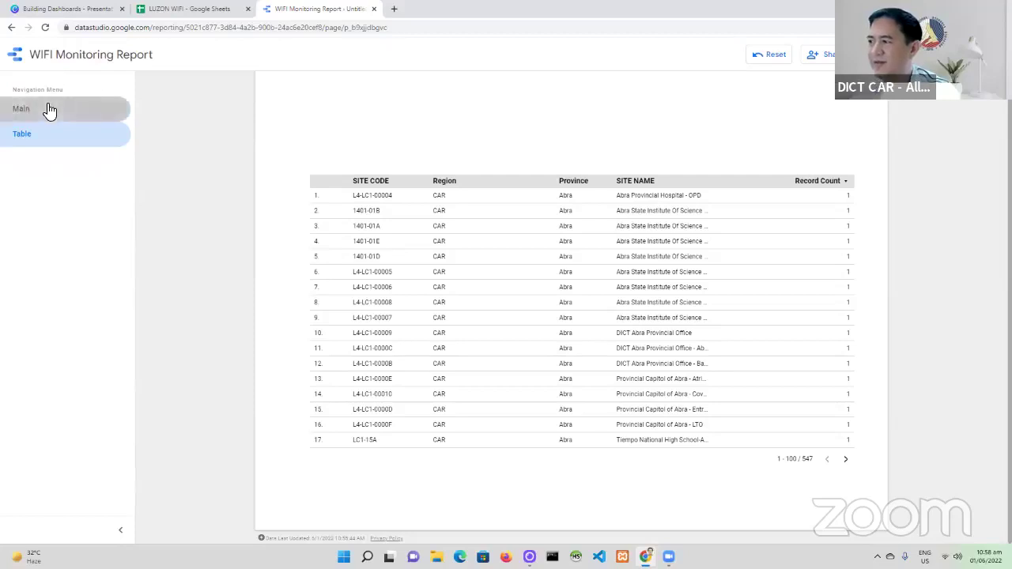
# - Switch between the Table and Main pages through the report navigation, finishing on Table
pyautogui.click(43, 136)
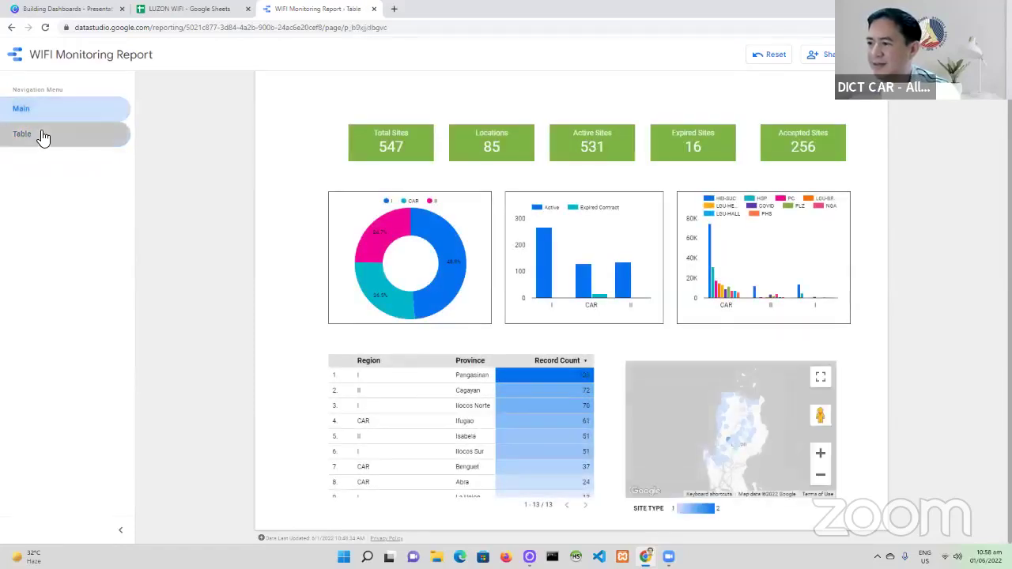
pyautogui.click(102, 111)
pyautogui.click(84, 147)
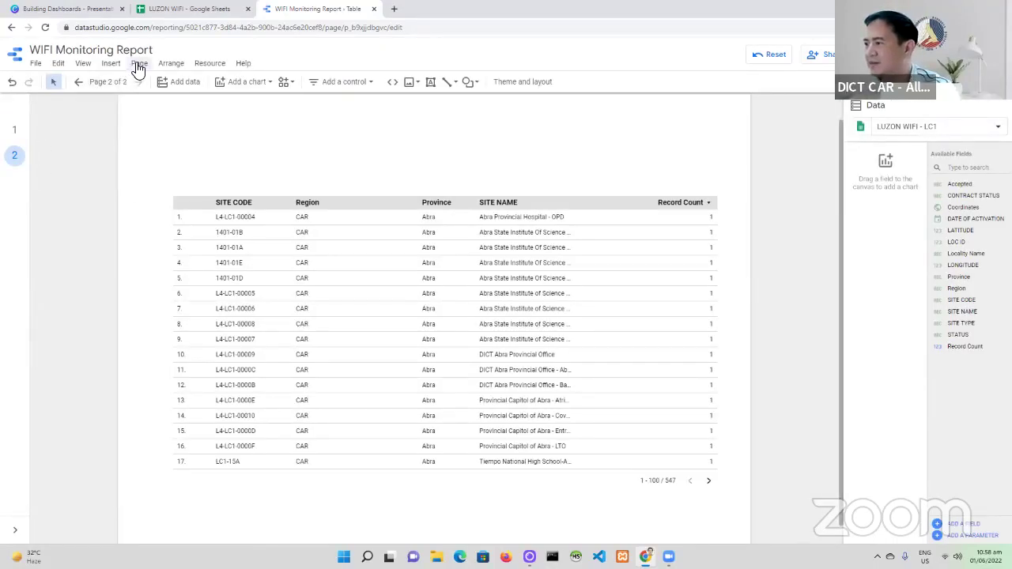
# - Add a new page to the report in edit mode and open the list for managing its pages
pyautogui.click(138, 65)
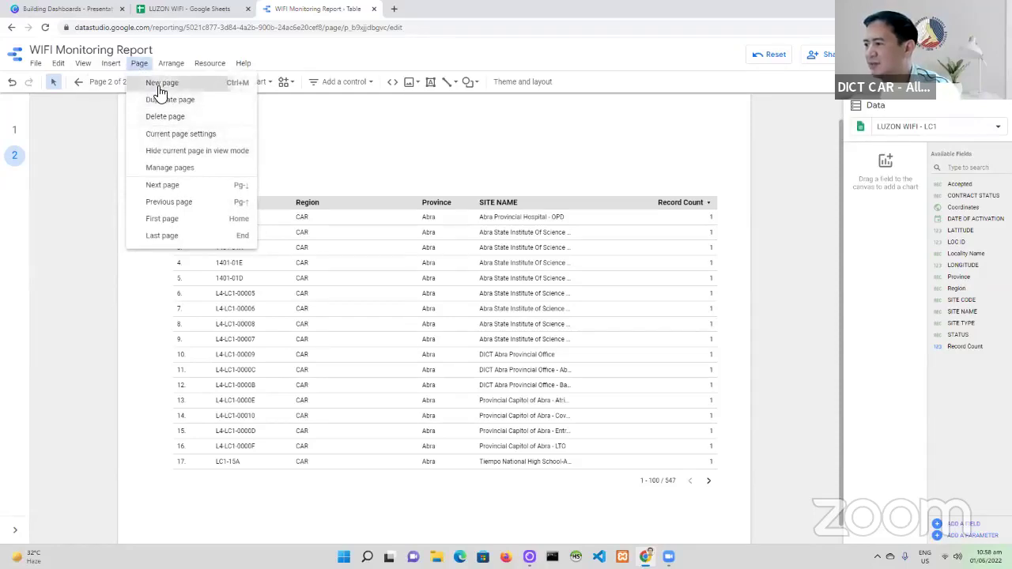
pyautogui.click(160, 87)
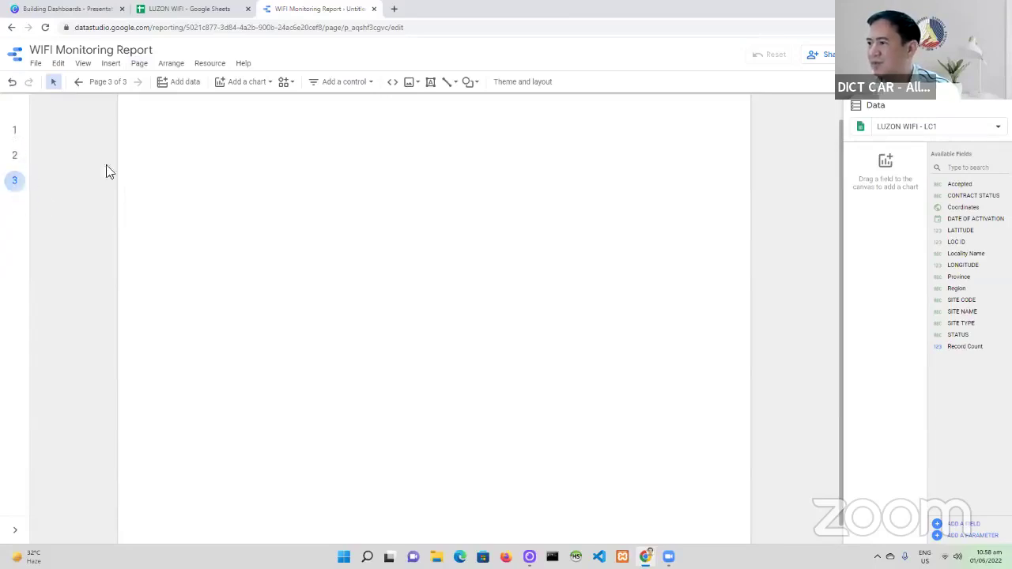
pyautogui.click(105, 82)
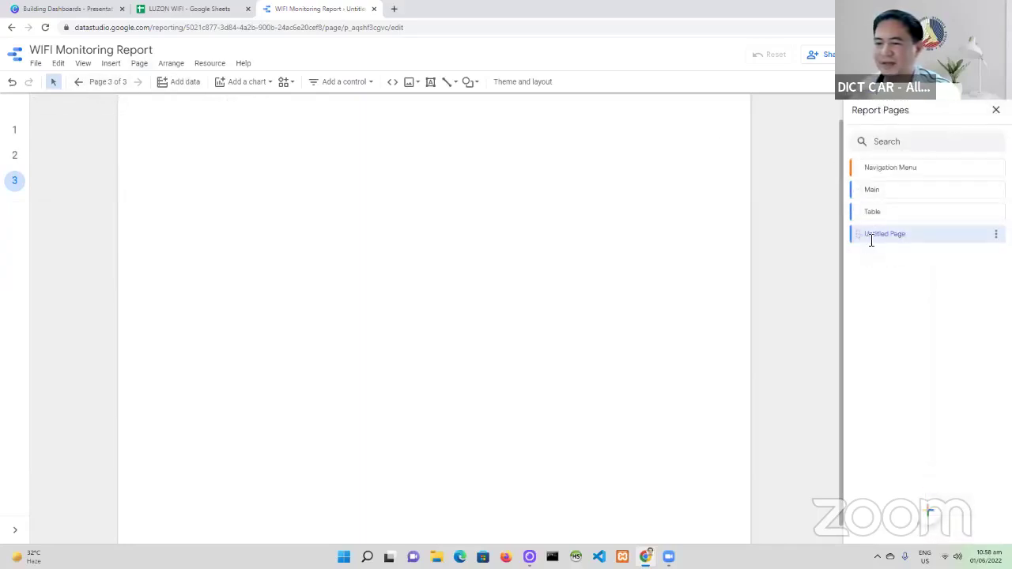
# - Rename the untitled page as Pivot Report and move it above Table in the page list
pyautogui.doubleClick(875, 236)
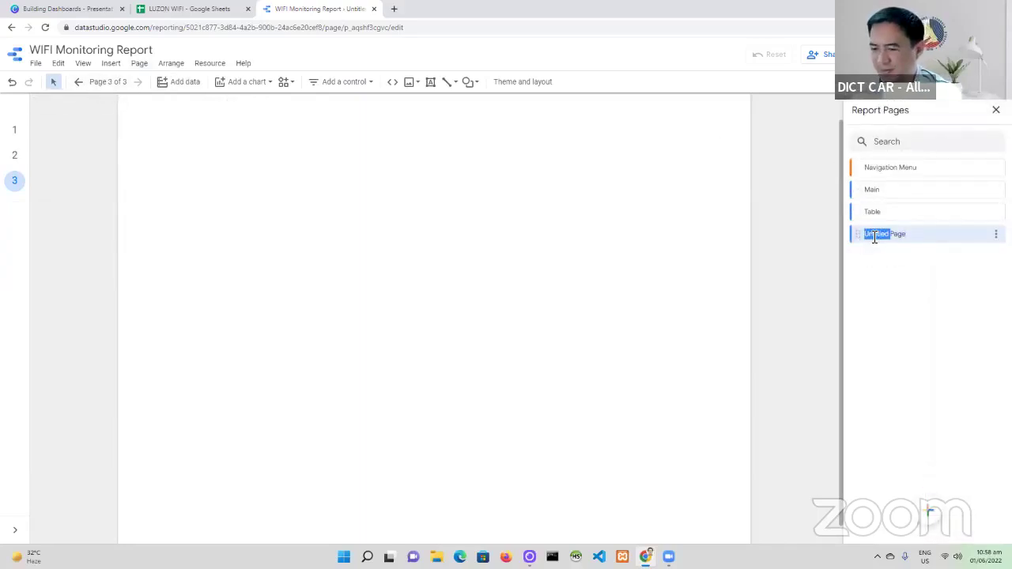
pyautogui.press('BackSpace')
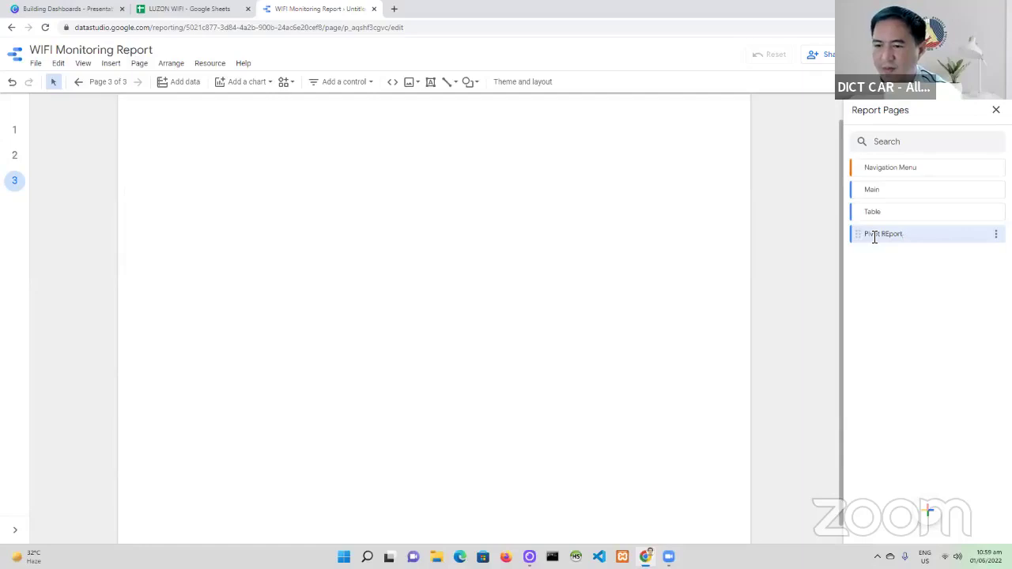
pyautogui.press('super+i')
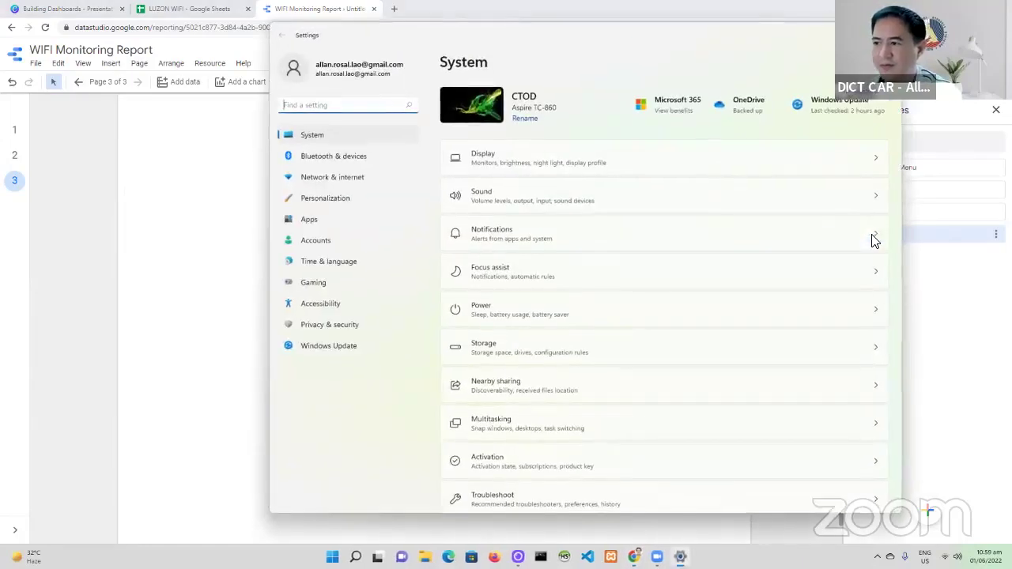
pyautogui.hotkey('alt', 'F4')
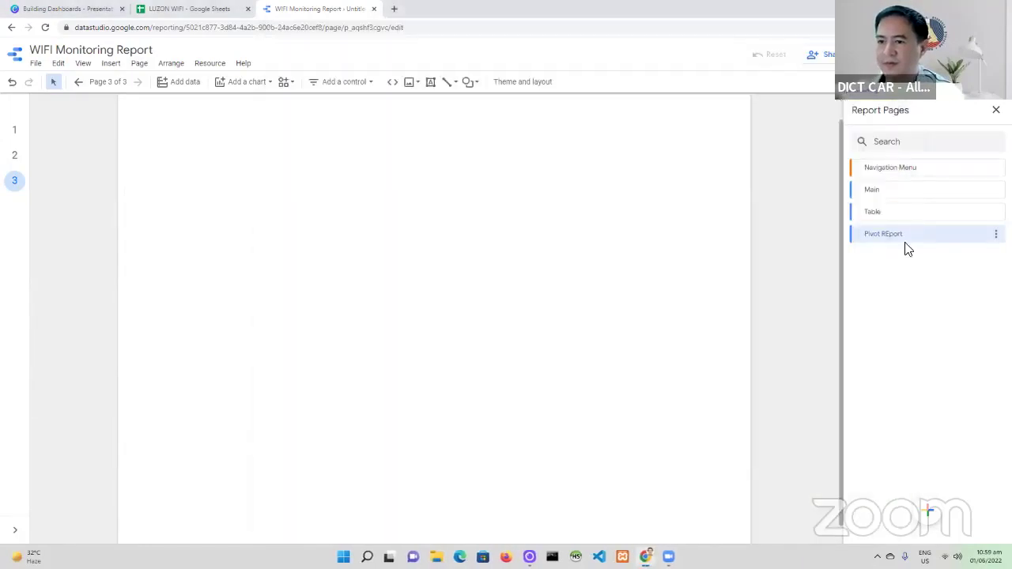
pyautogui.doubleClick(894, 234)
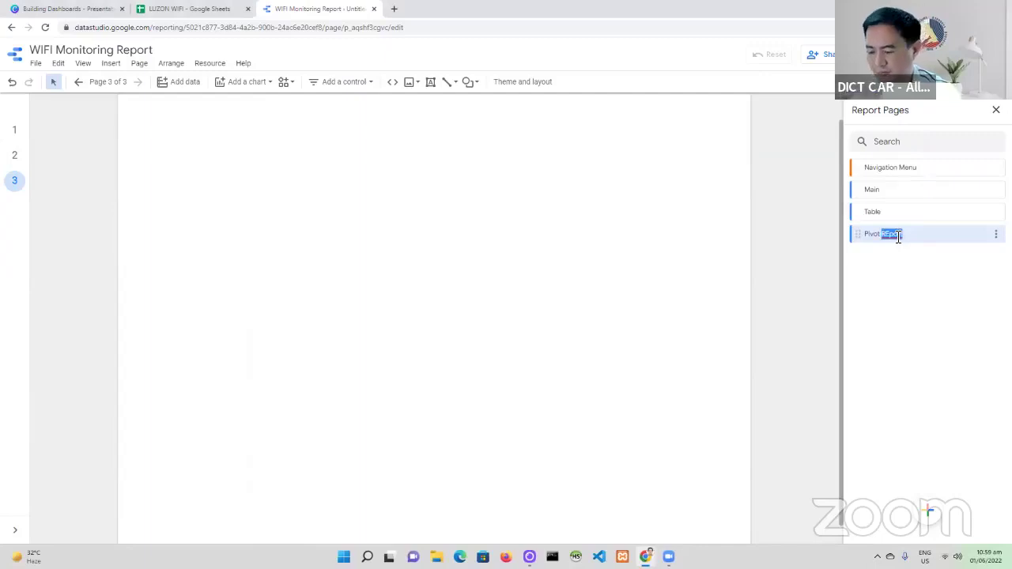
pyautogui.write('R')
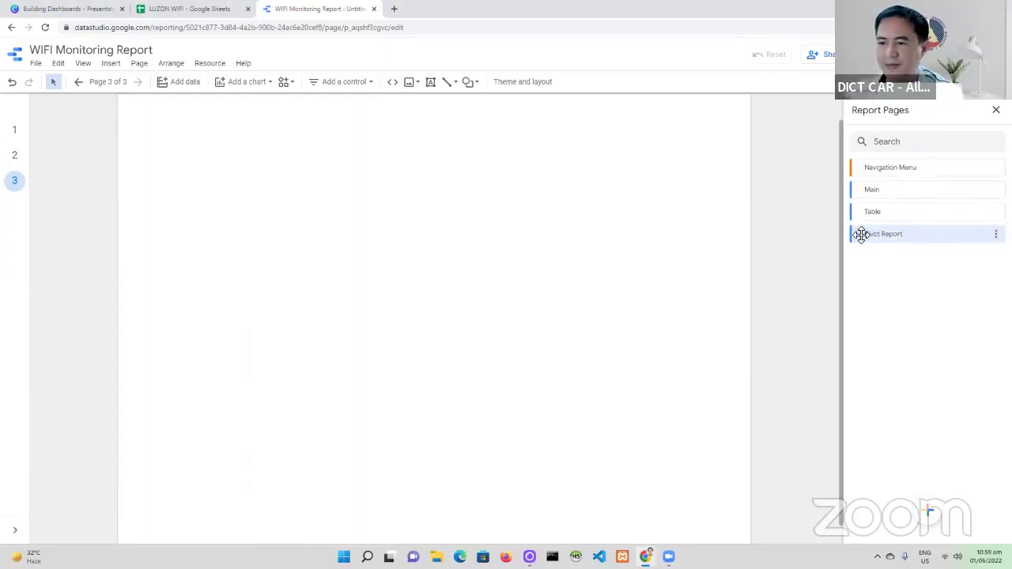
pyautogui.moveTo(861, 235); pyautogui.dragTo(857, 204)
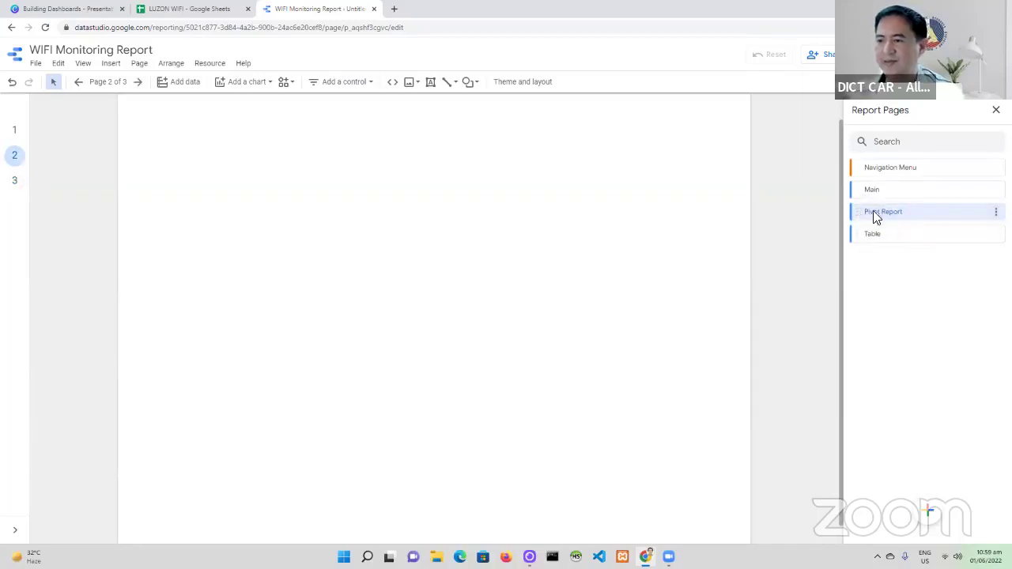
pyautogui.click(527, 285)
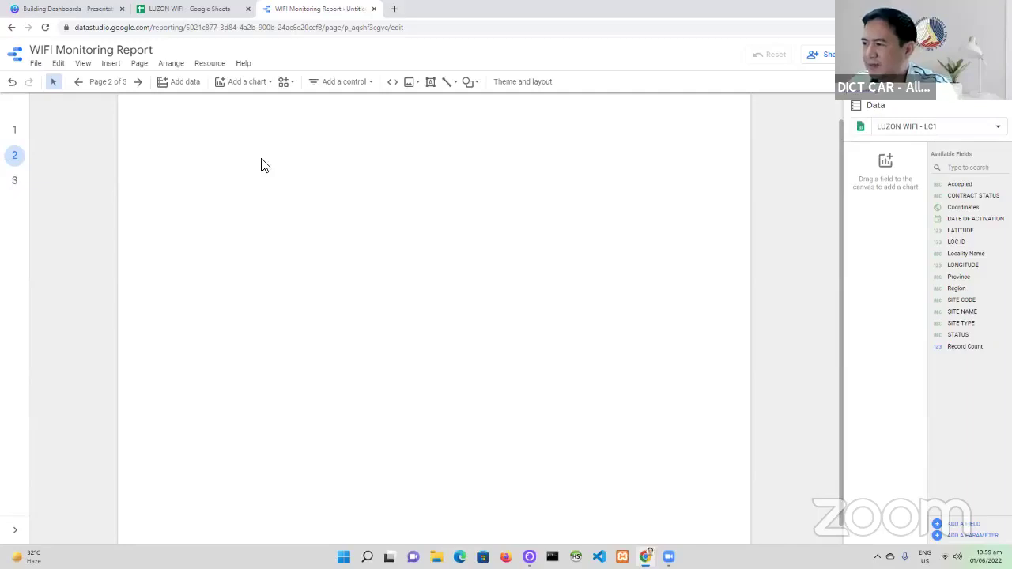
# - Insert a plain pivot table near the top of the Pivot Report page and enlarge it to span most of the page width
pyautogui.click(247, 82)
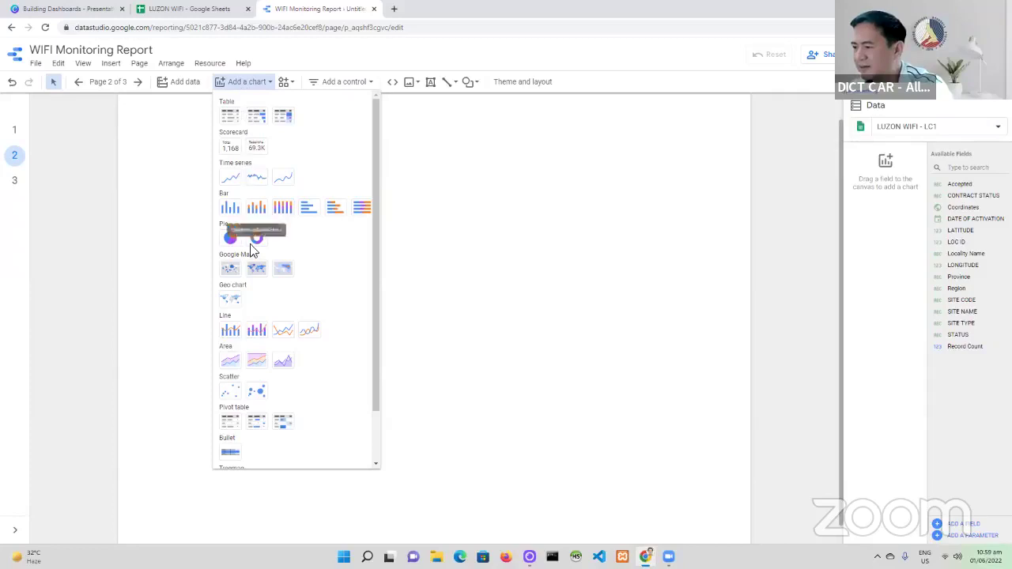
pyautogui.click(230, 424)
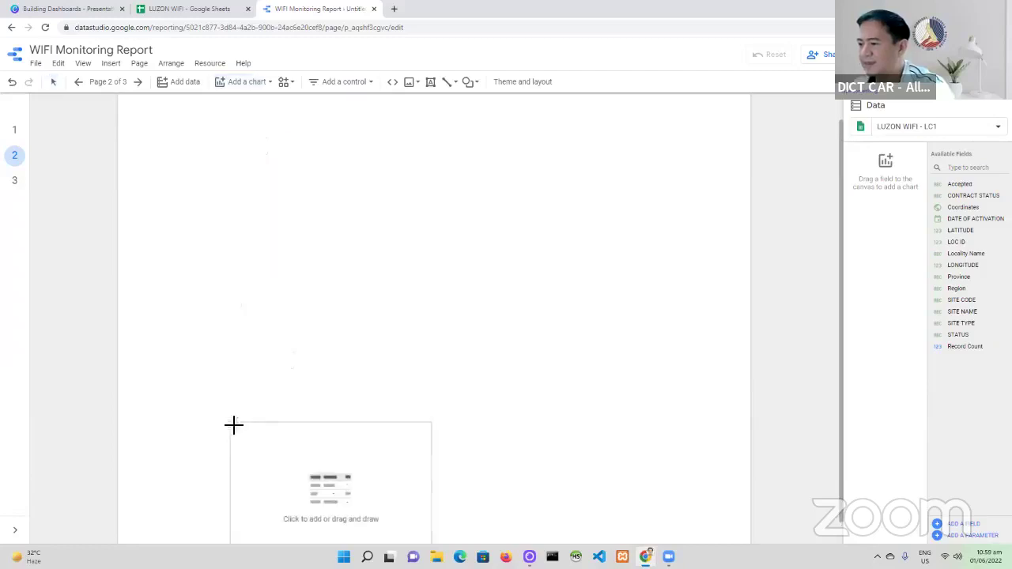
pyautogui.click(204, 145)
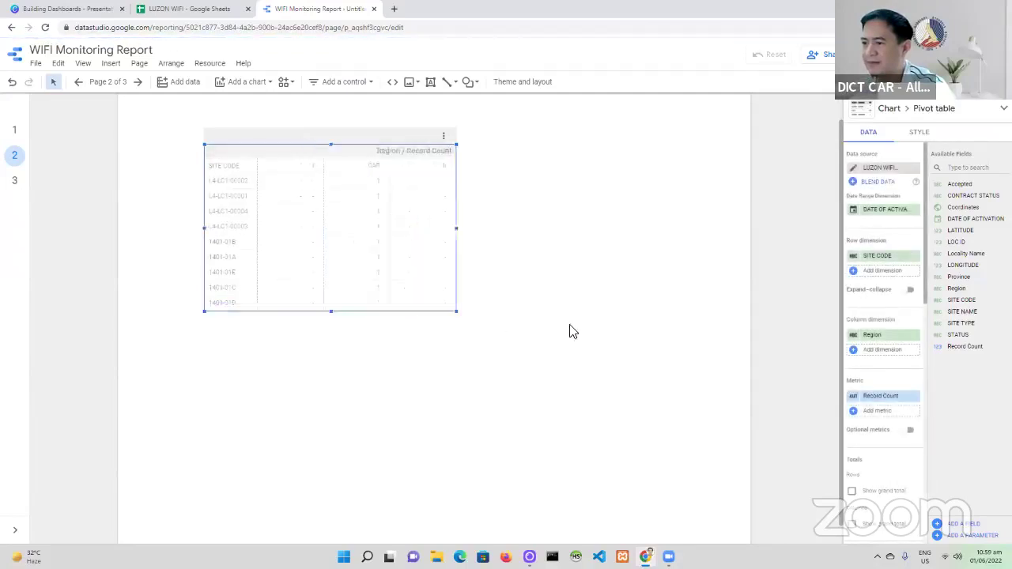
pyautogui.moveTo(669, 348); pyautogui.dragTo(709, 360)
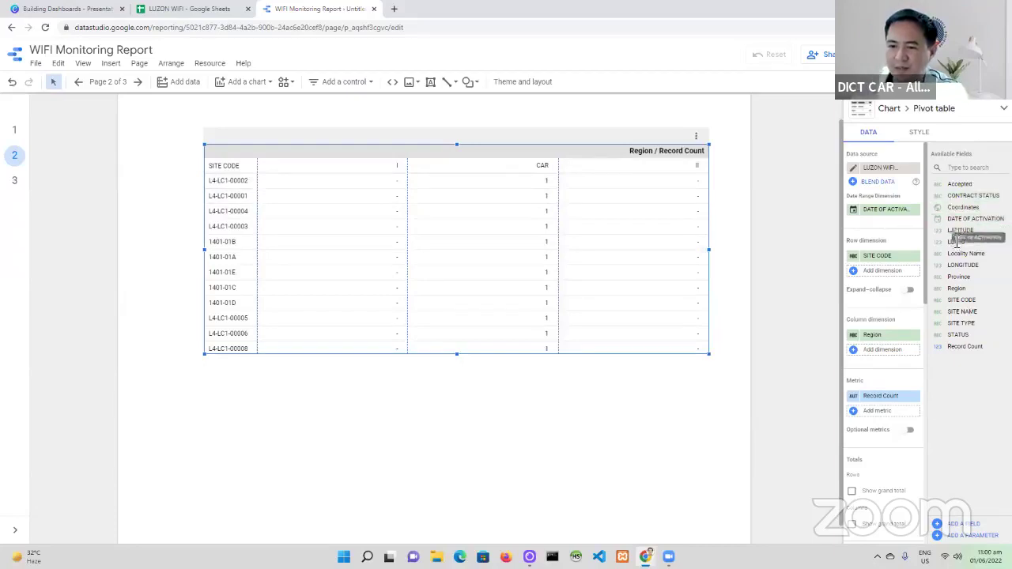
# - Set the pivot table's row dimensions to Region followed by SITE TYPE, removing SITE CODE
pyautogui.moveTo(964, 311)
pyautogui.mouseDown()
pyautogui.moveTo(969, 298)
pyautogui.moveTo(971, 334)
pyautogui.moveTo(588, 264)
pyautogui.moveTo(386, 241)
pyautogui.mouseUp()
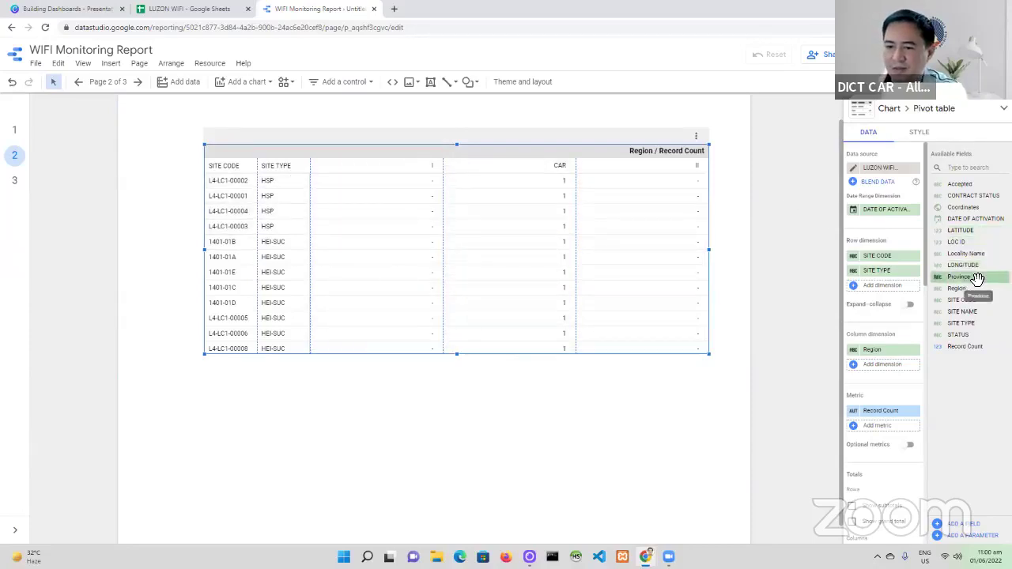
pyautogui.moveTo(977, 288); pyautogui.dragTo(331, 181)
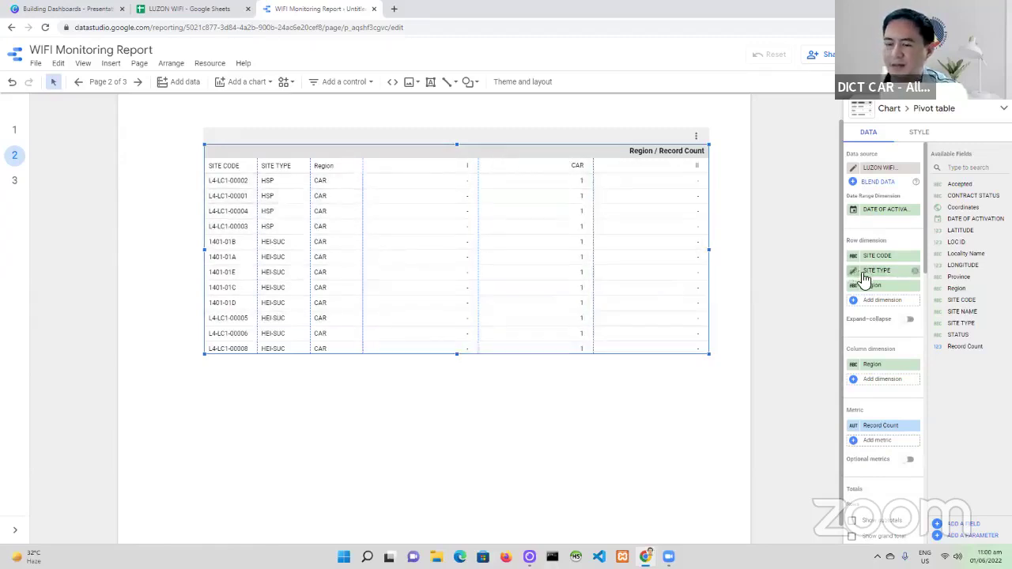
pyautogui.moveTo(866, 274); pyautogui.dragTo(890, 269)
pyautogui.click(915, 257)
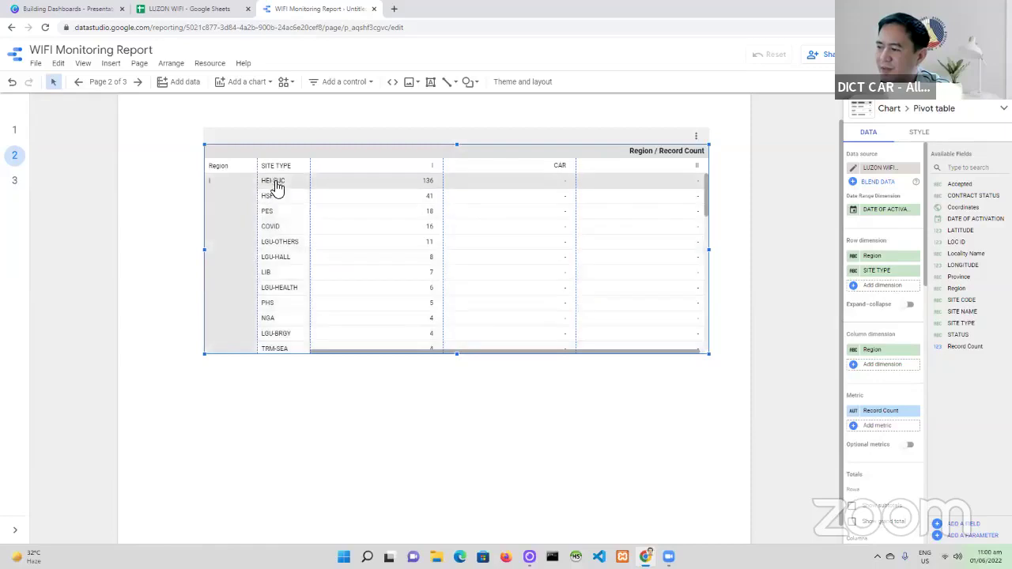
# - Review the pivot table's rows by region and add STATUS as its third row dimension
pyautogui.scroll(-10, 269, 333)
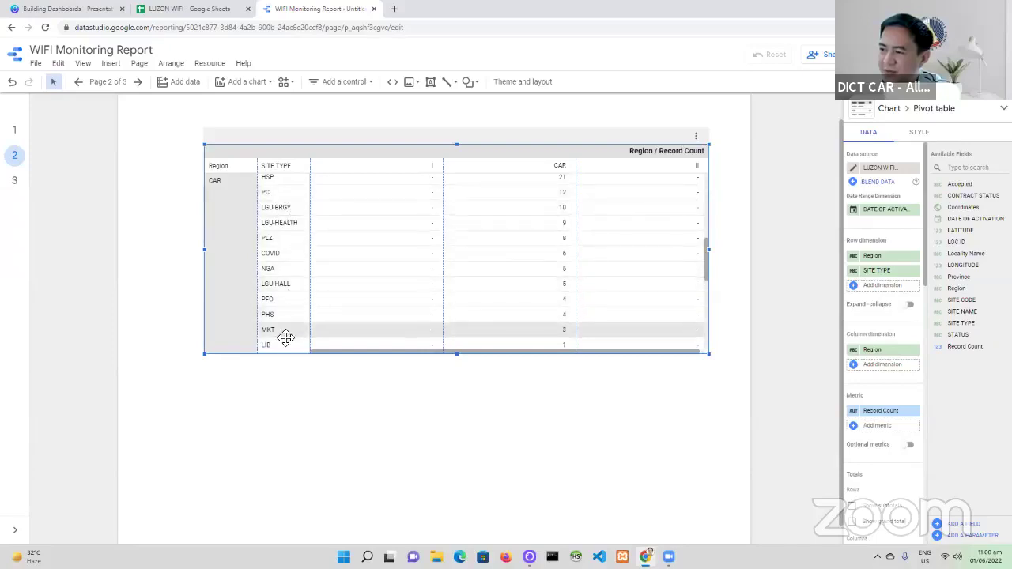
pyautogui.scroll(-8, 285, 338)
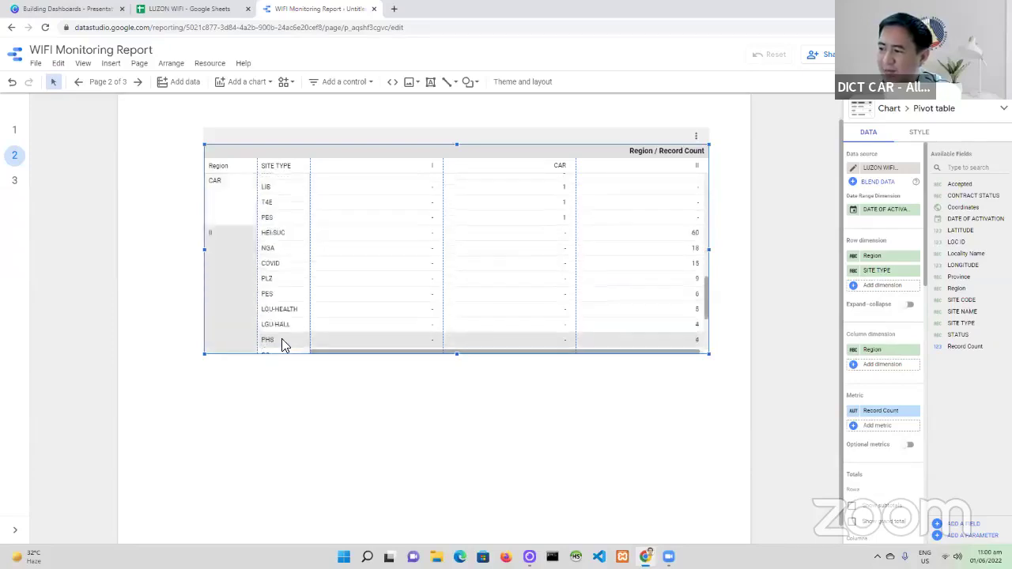
pyautogui.scroll(6, 286, 345)
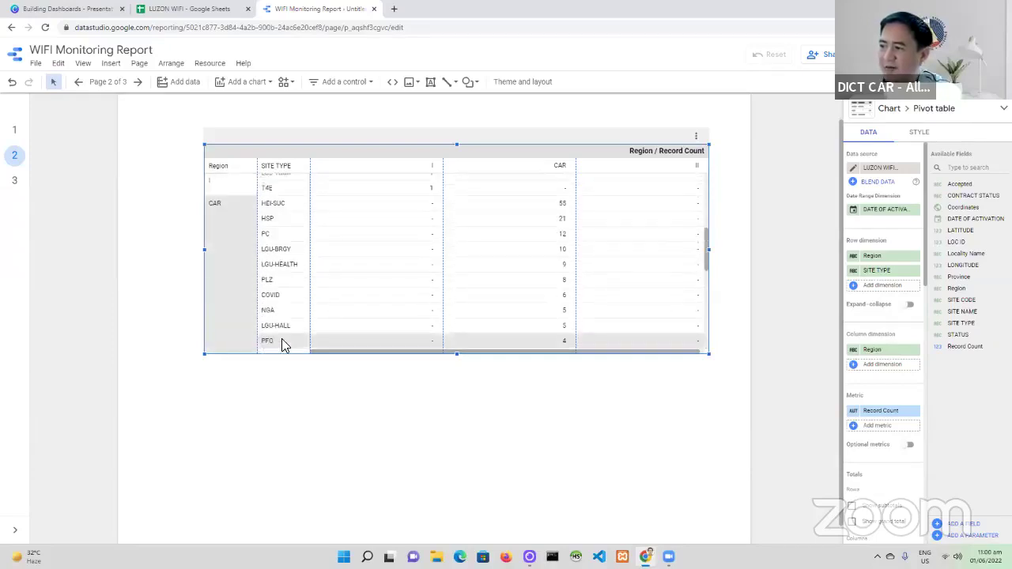
pyautogui.scroll(-6, 283, 345)
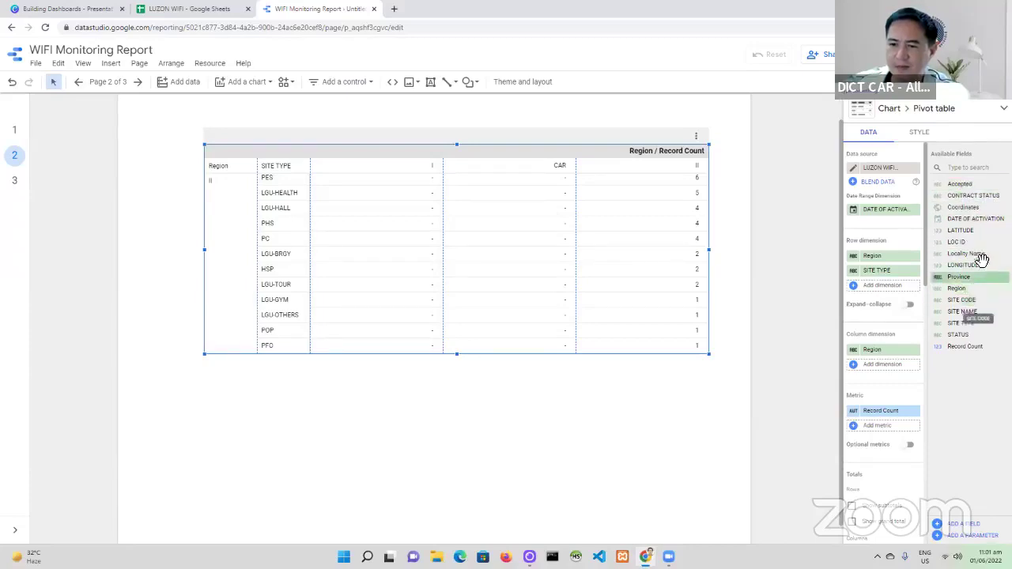
pyautogui.moveTo(973, 197)
pyautogui.mouseDown()
pyautogui.moveTo(454, 235)
pyautogui.moveTo(981, 198)
pyautogui.mouseUp()
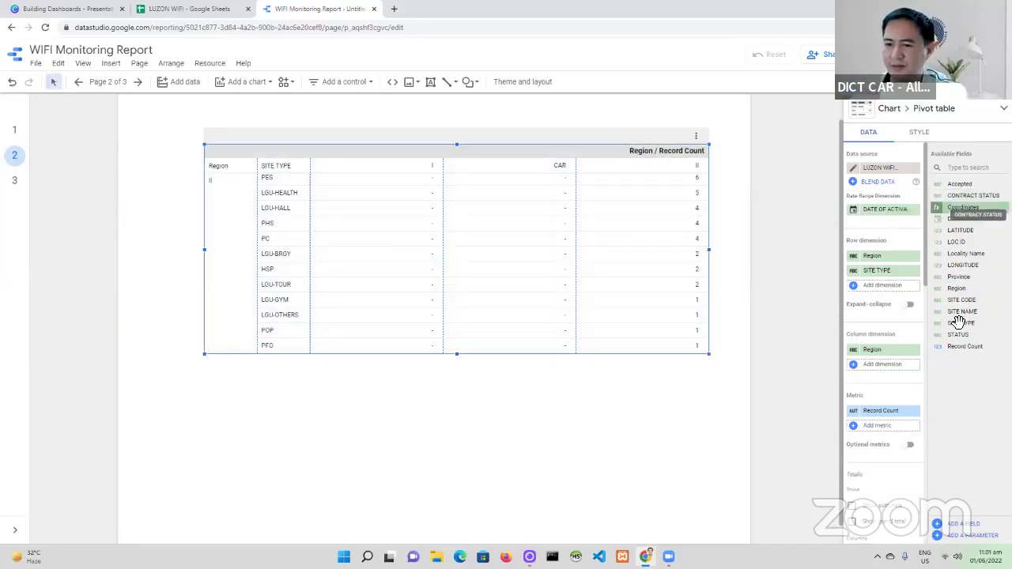
pyautogui.moveTo(959, 335); pyautogui.dragTo(449, 265)
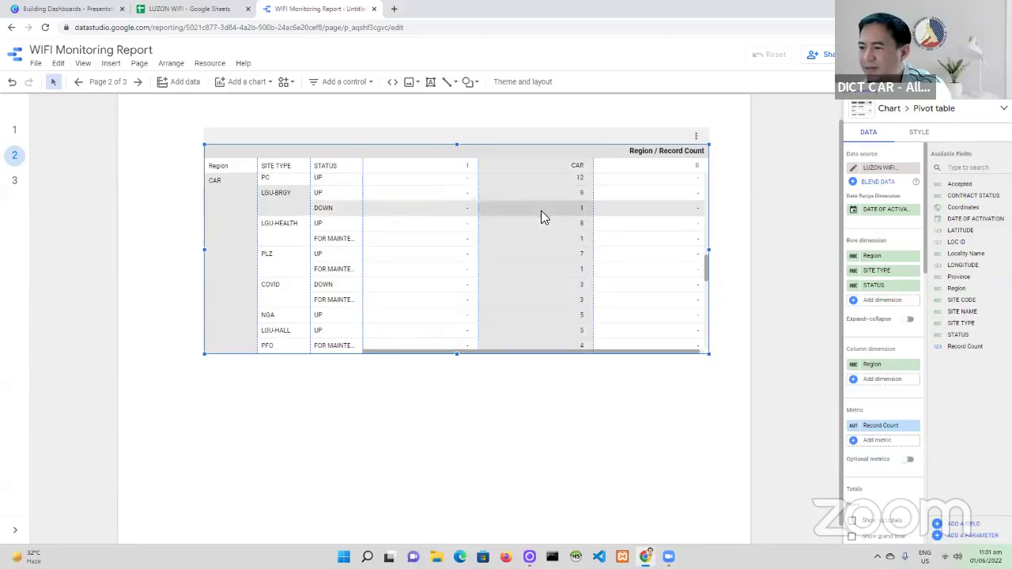
pyautogui.click(642, 409)
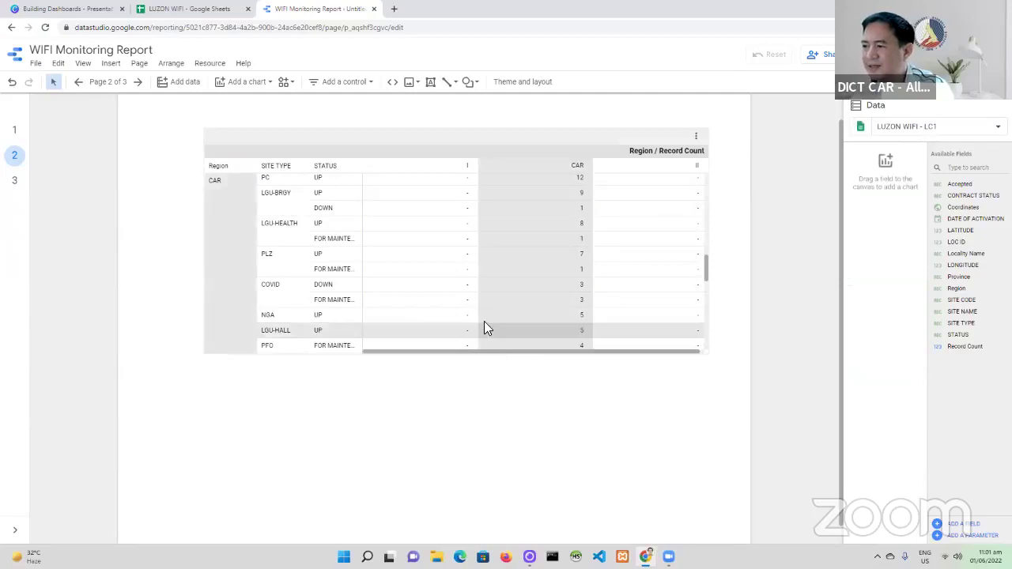
# - Narrow the pivot table from its left side and shorten it from its lower edge
pyautogui.click(452, 339)
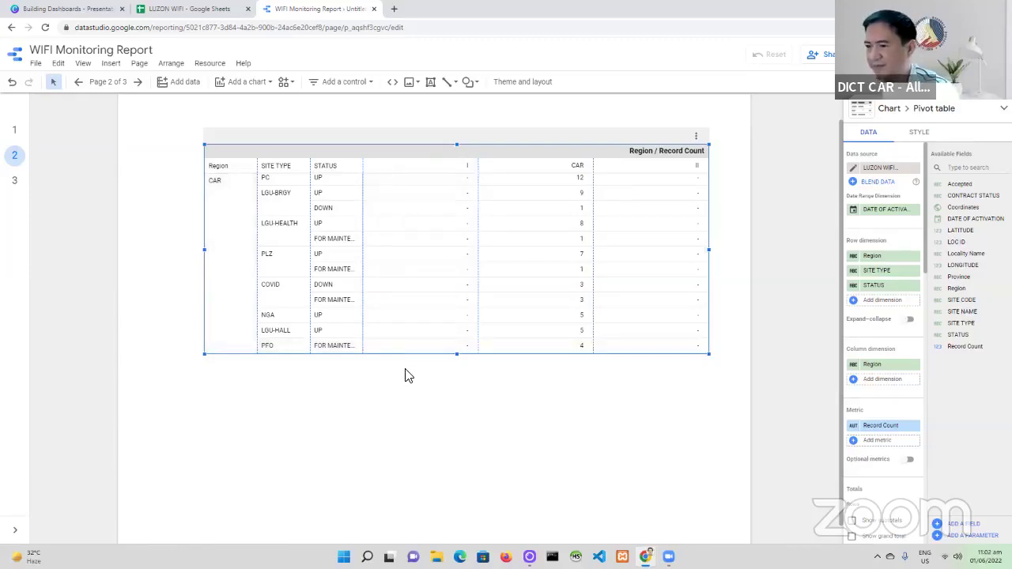
pyautogui.scroll(-1, 406, 382)
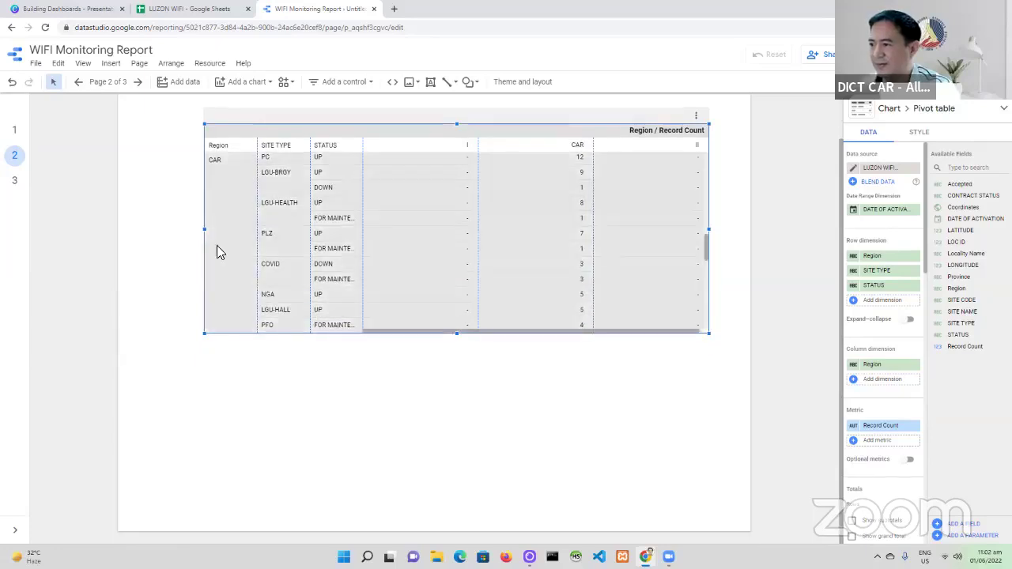
pyautogui.moveTo(208, 229); pyautogui.dragTo(302, 230)
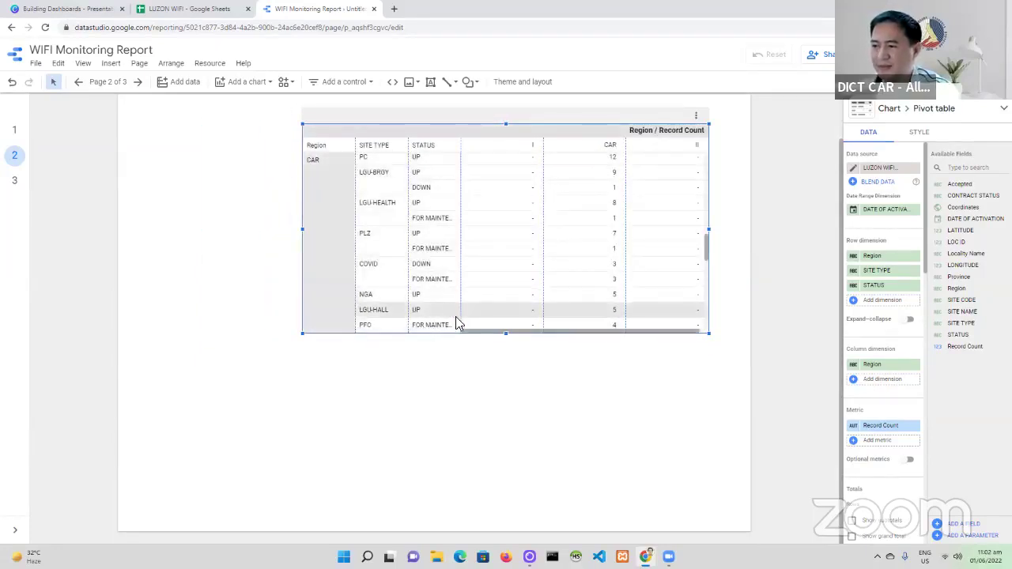
pyautogui.moveTo(506, 334); pyautogui.dragTo(504, 302)
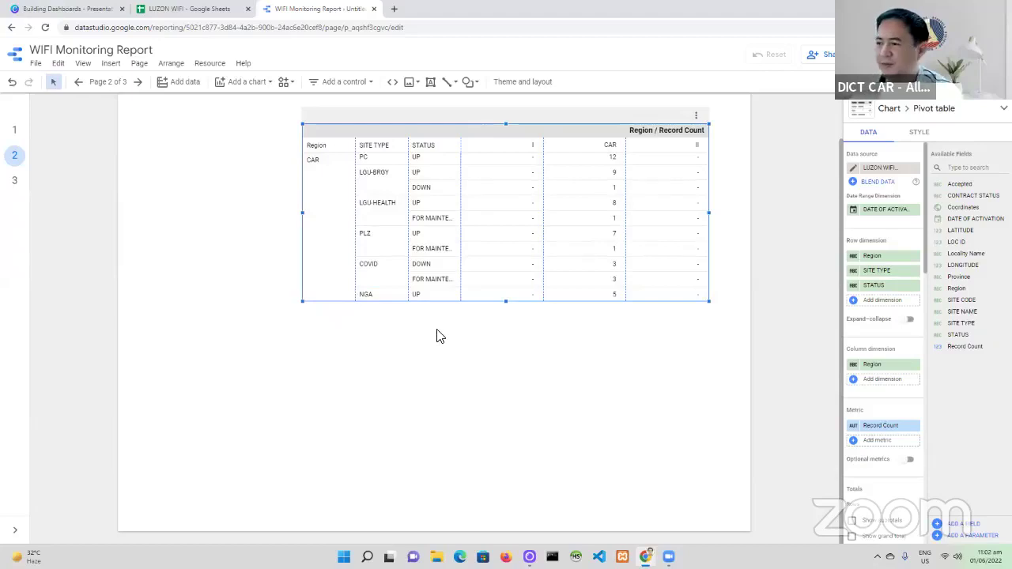
# - Look through the available chart types and open the selection of community visualizations
pyautogui.click(243, 84)
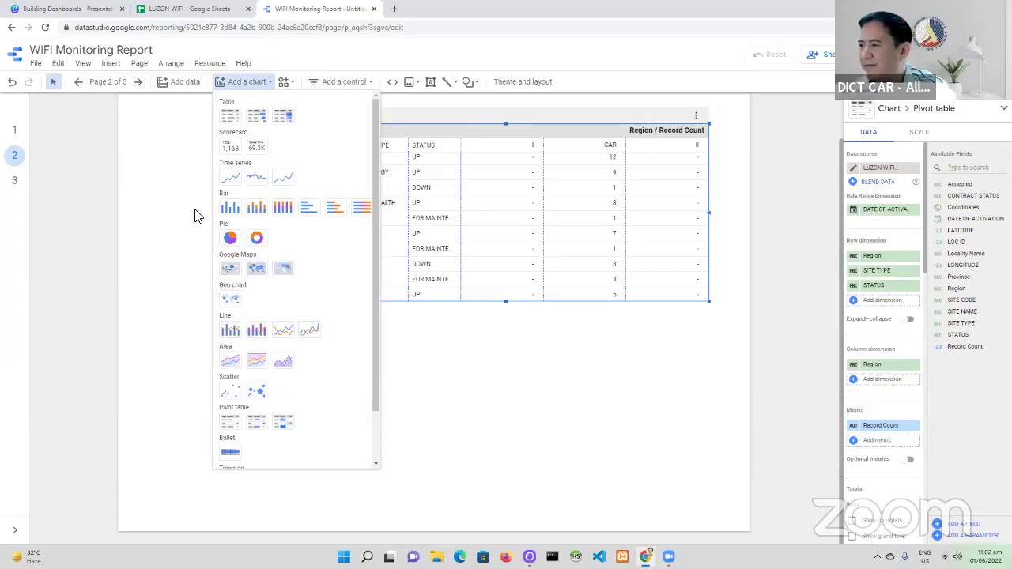
pyautogui.click(204, 146)
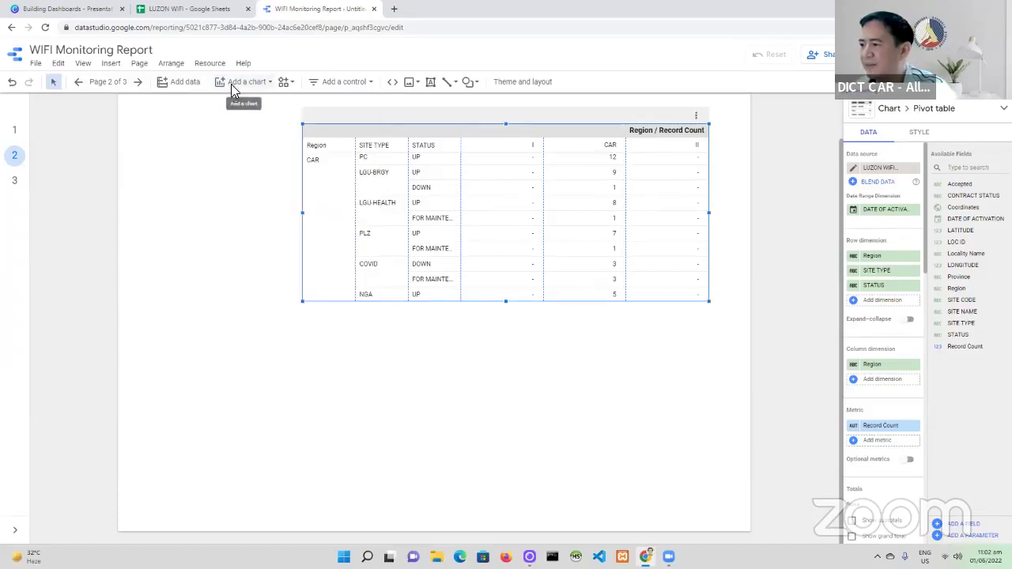
pyautogui.click(231, 84)
pyautogui.click(245, 82)
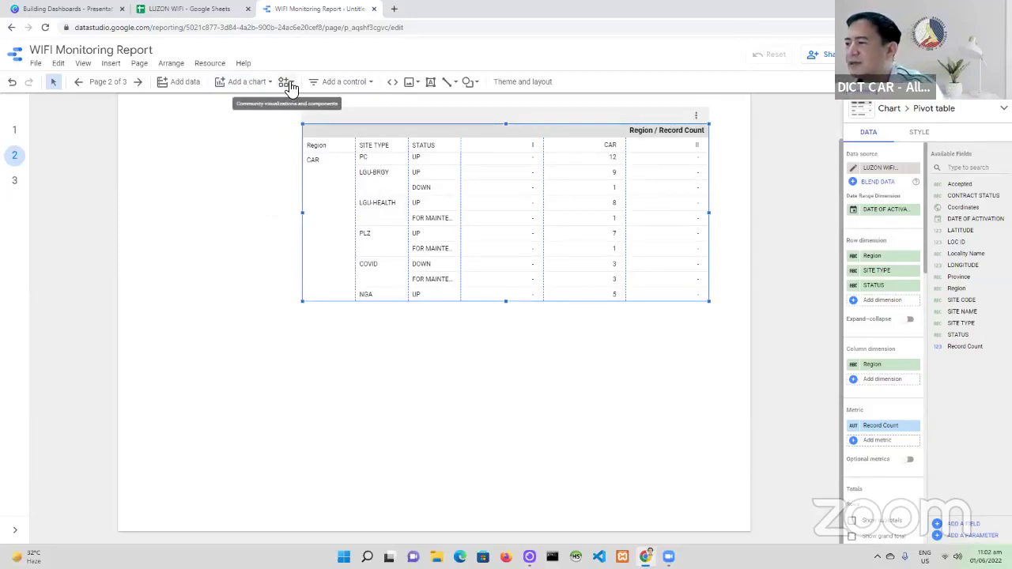
pyautogui.click(287, 84)
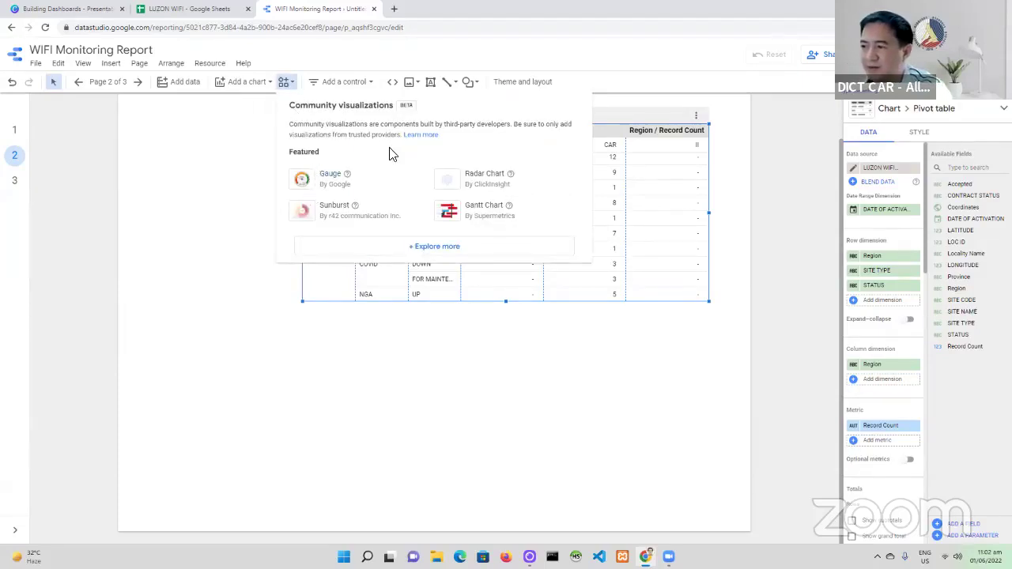
# - Insert a Gauge community visualization beside the pivot table and shrink it to fit the free space next to the table
pyautogui.click(306, 180)
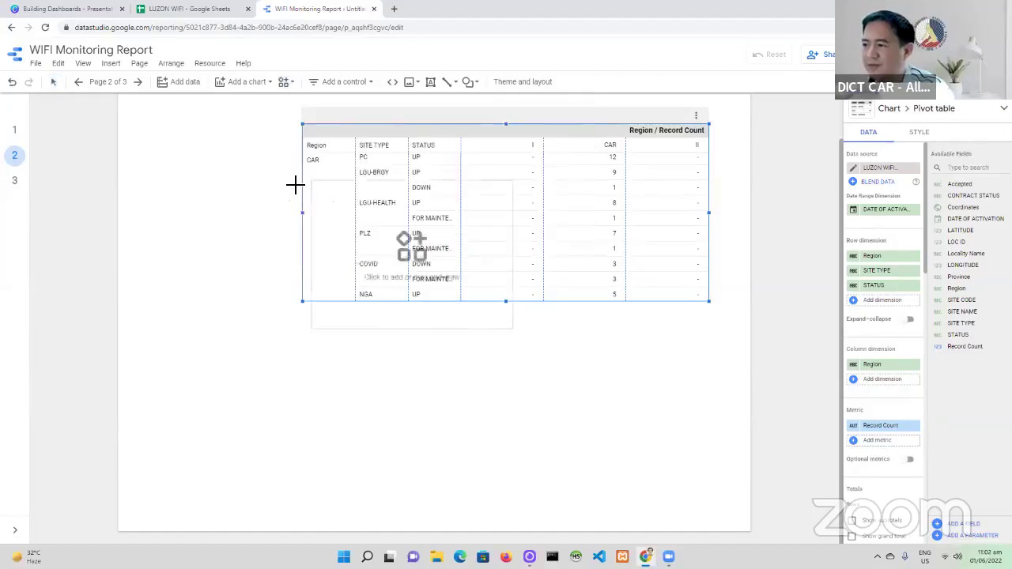
pyautogui.click(124, 151)
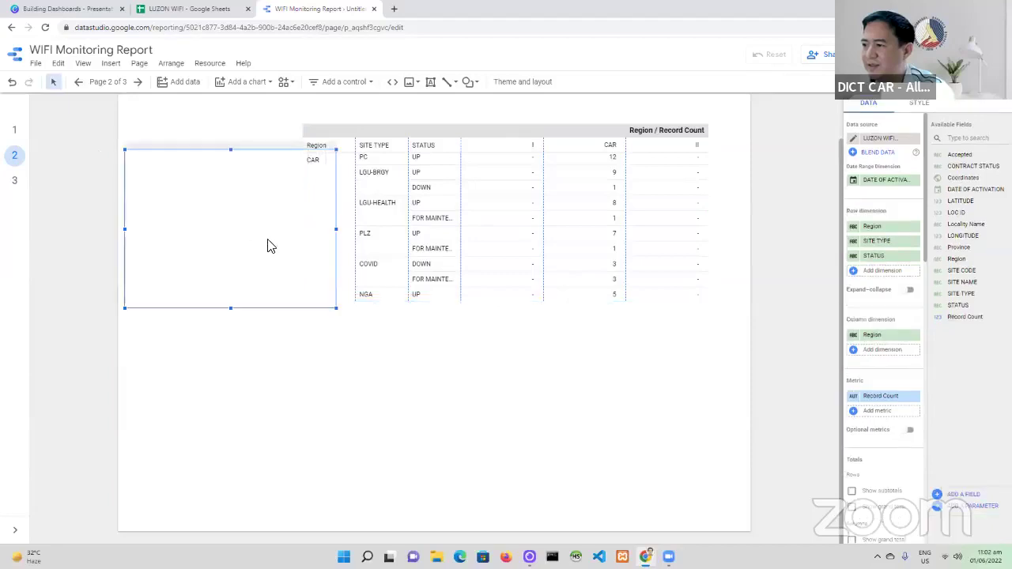
pyautogui.moveTo(337, 308); pyautogui.dragTo(289, 282)
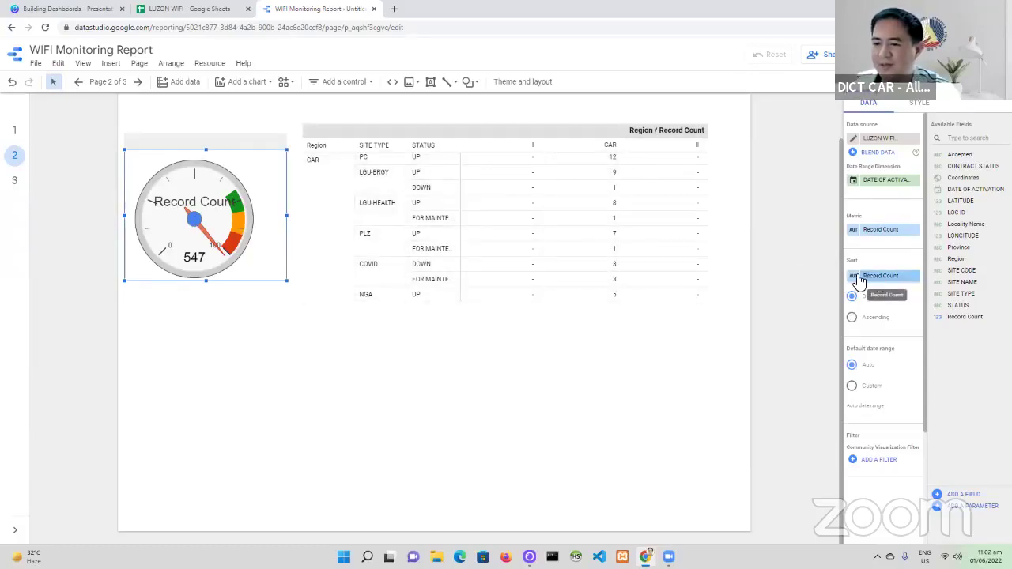
# - Rename the gauge's Record Count metric to Total Sites
pyautogui.moveTo(860, 282)
pyautogui.mouseDown()
pyautogui.moveTo(778, 296)
pyautogui.moveTo(854, 276)
pyautogui.mouseUp()
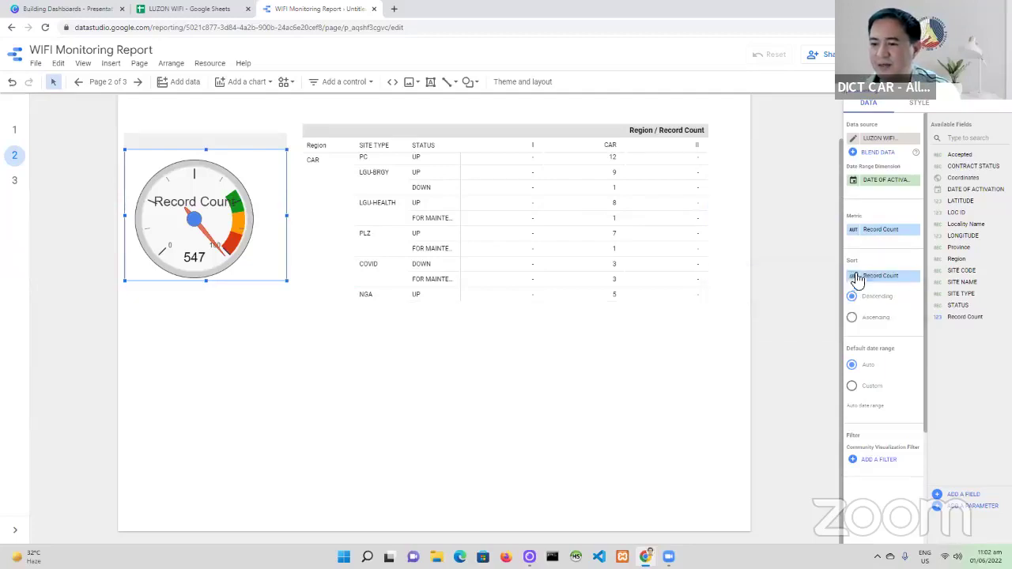
pyautogui.click(853, 231)
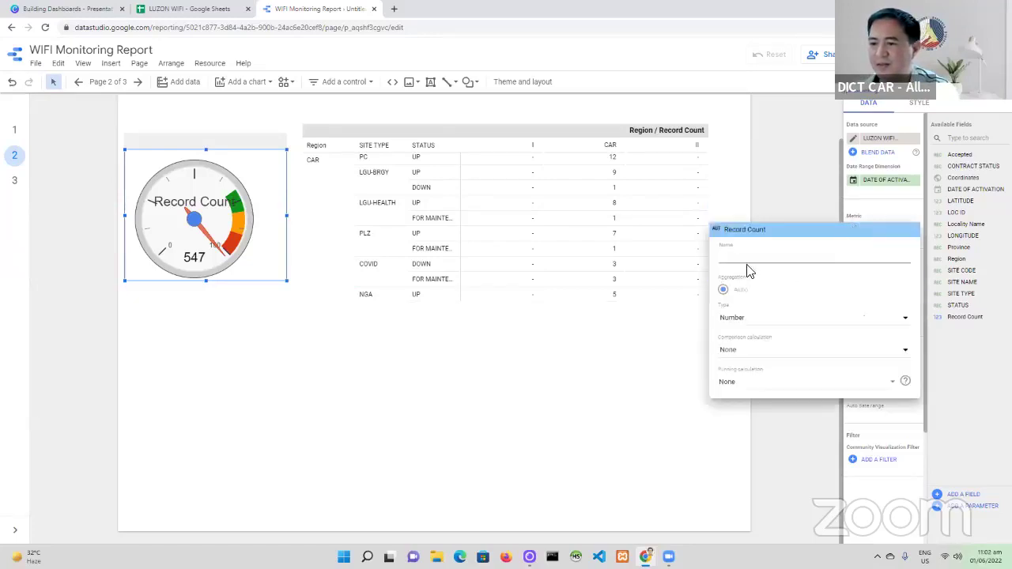
pyautogui.write('T')
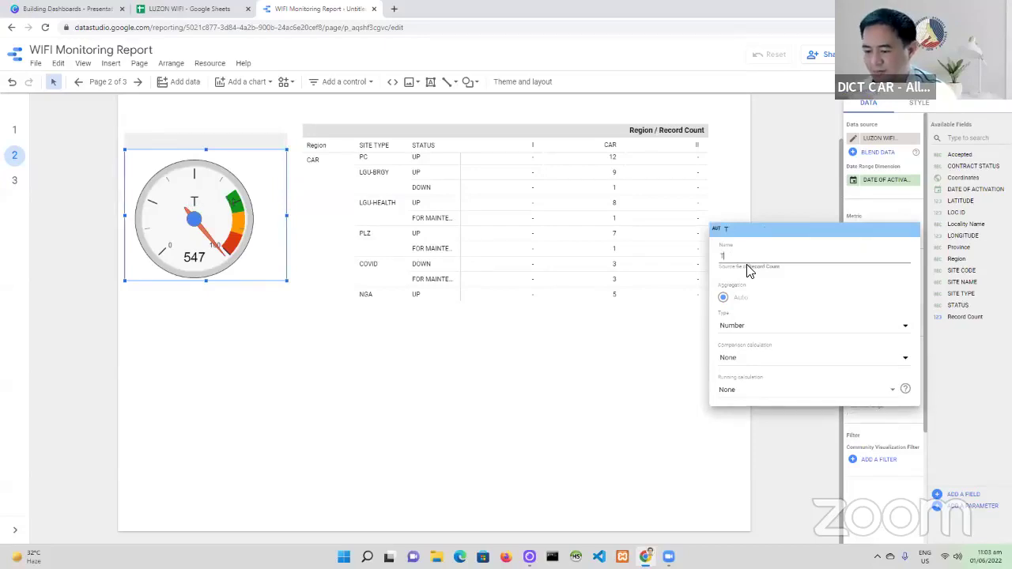
pyautogui.write('tootal Sites')
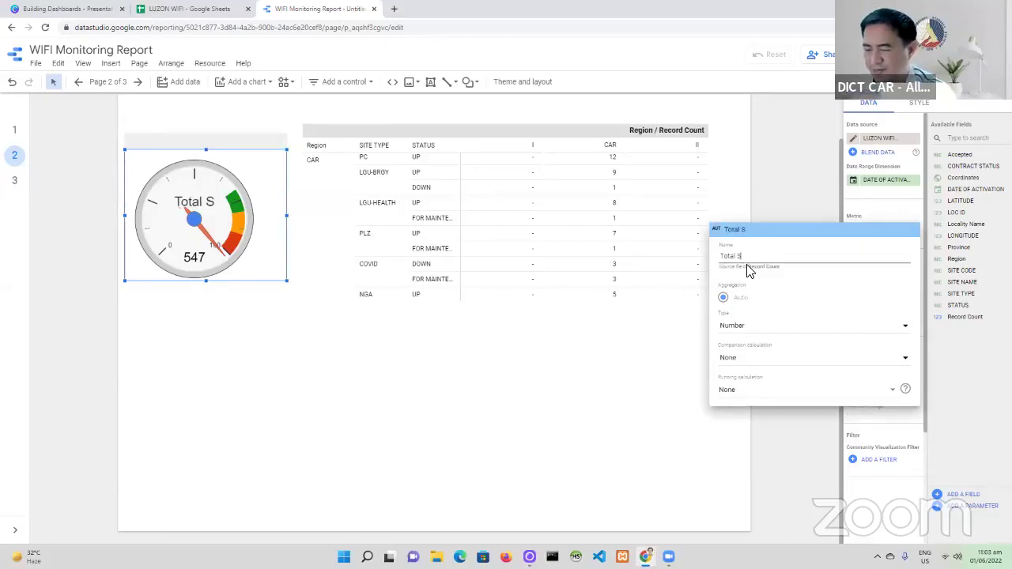
pyautogui.click(675, 352)
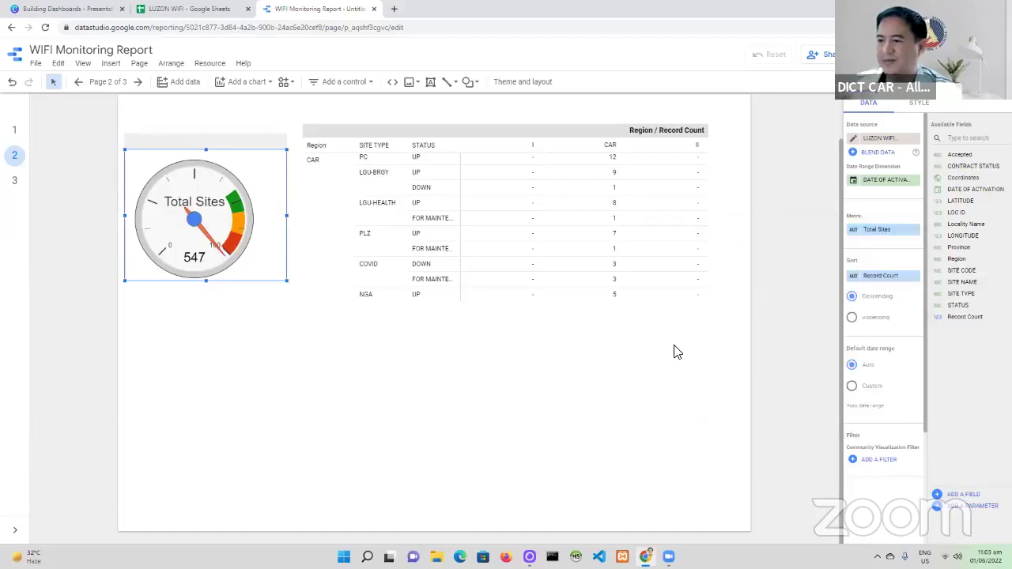
pyautogui.click(235, 329)
pyautogui.click(230, 241)
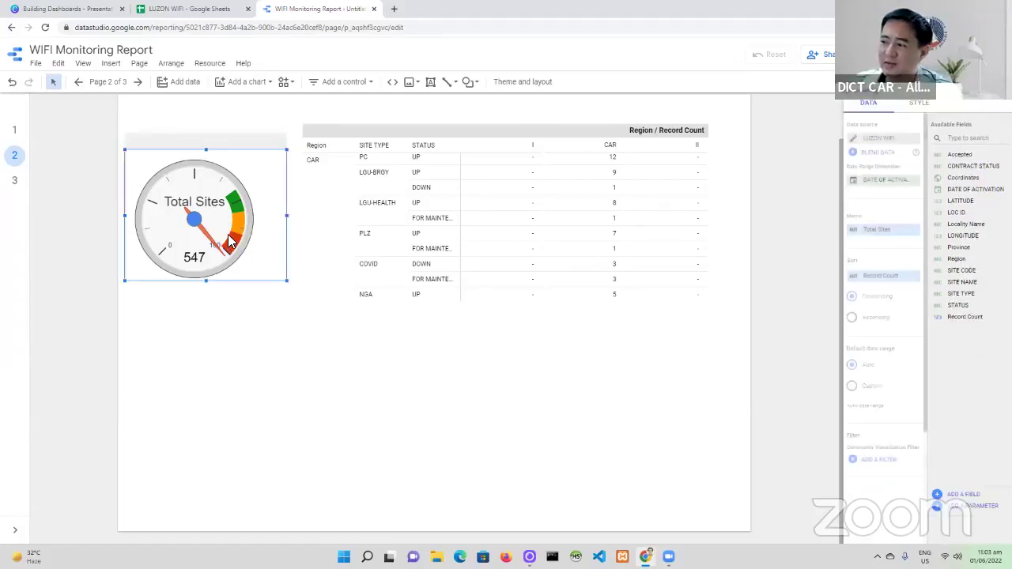
# - Review the available community visualizations, then move the gauge slightly upward to sit beside the pivot table
pyautogui.click(287, 82)
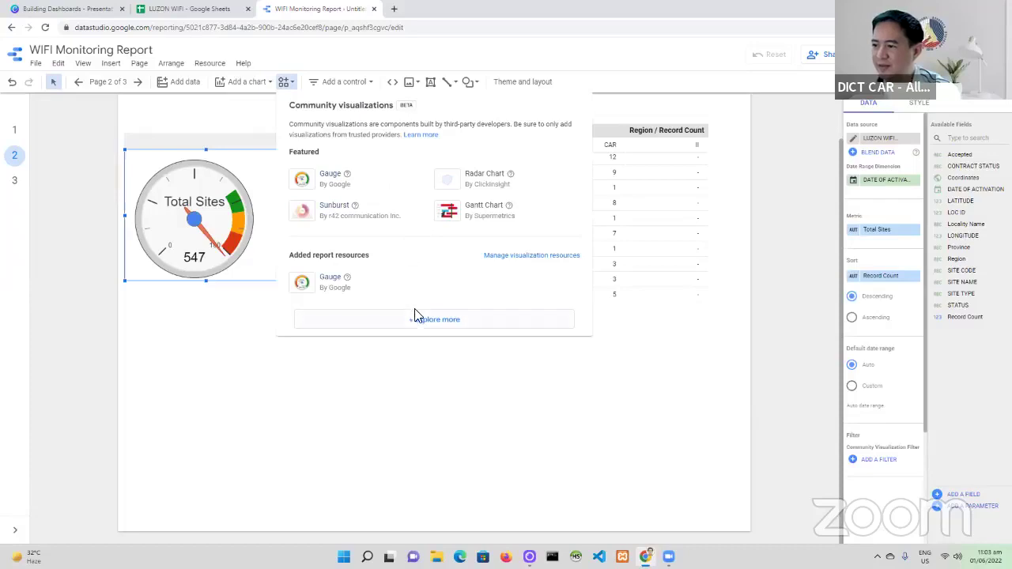
pyautogui.click(397, 386)
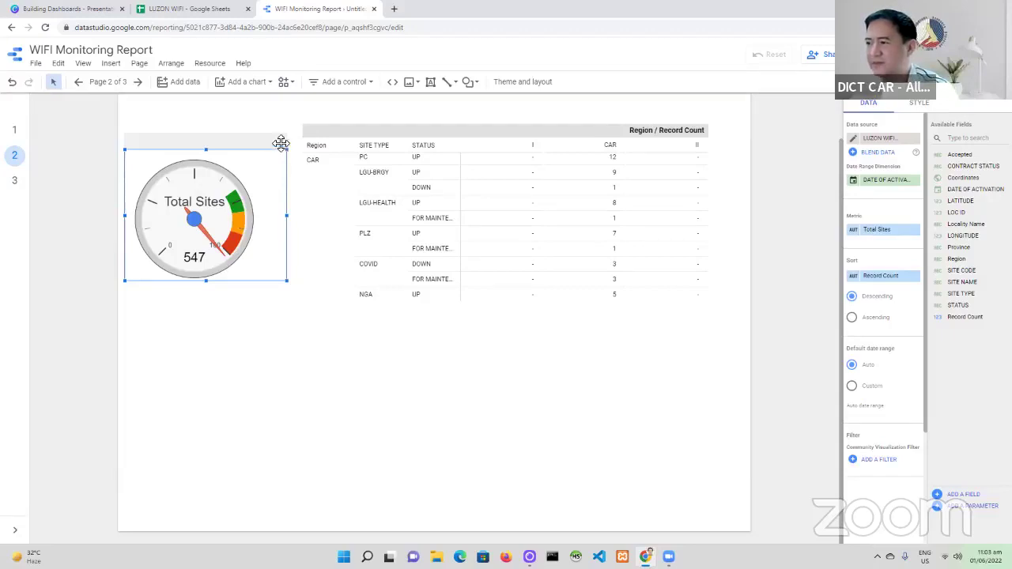
pyautogui.tripleClick(254, 203)
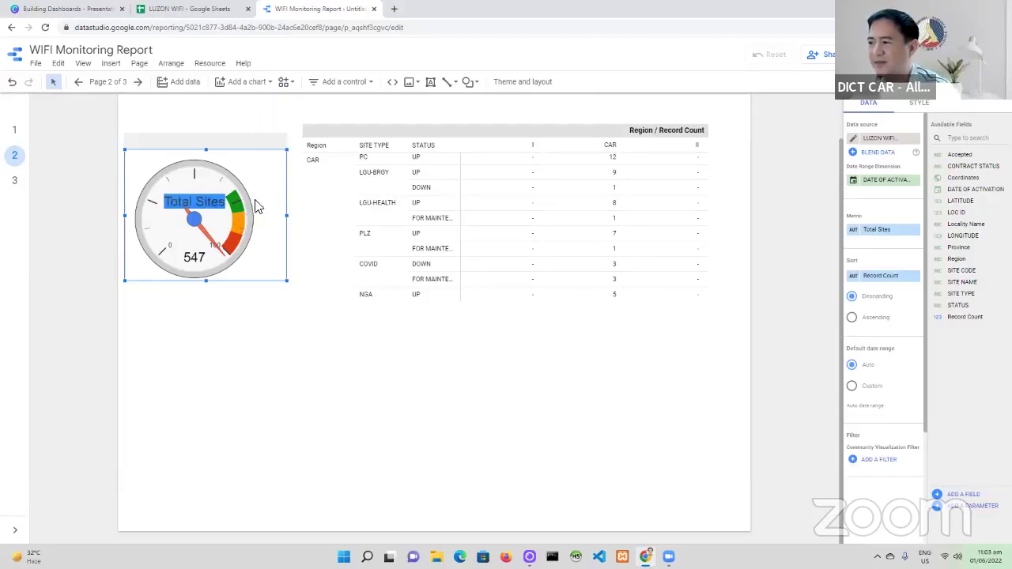
pyautogui.moveTo(271, 148); pyautogui.dragTo(276, 140)
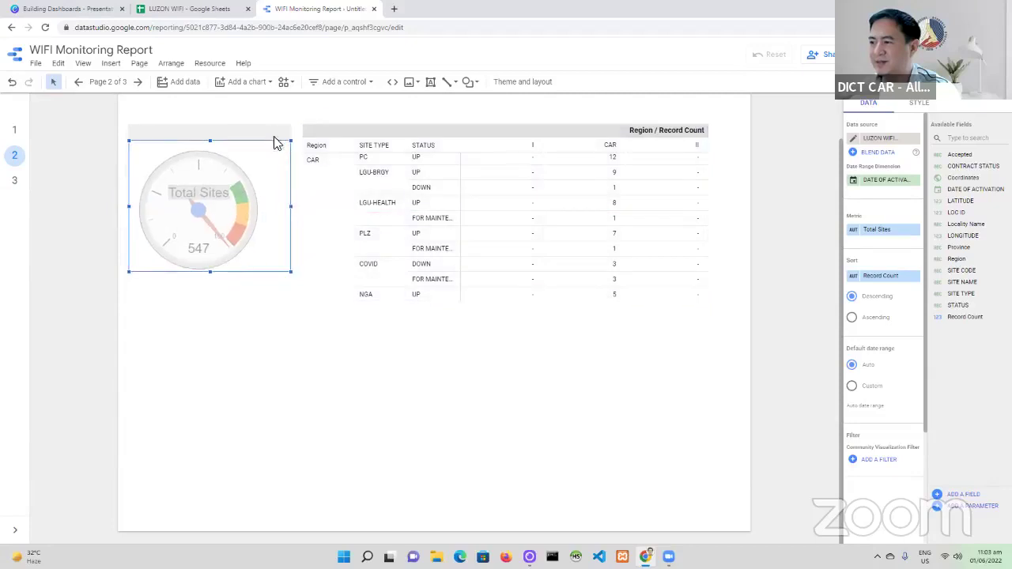
pyautogui.click(393, 356)
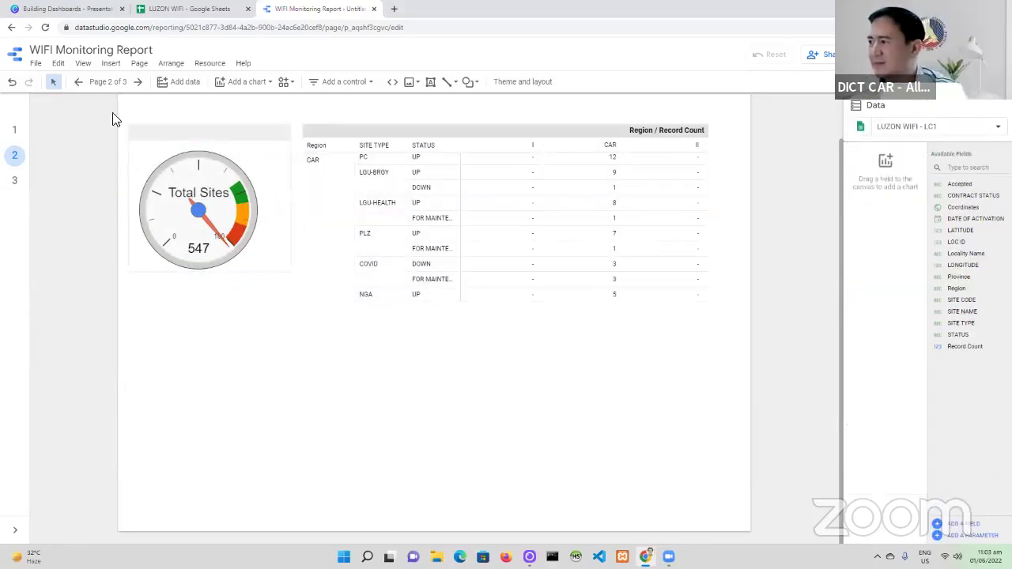
# - Switch to the Building Dashboards presentation in Canva and present the dashboard layout slide to review its controls, scorecards, charts, table and map
pyautogui.click(68, 10)
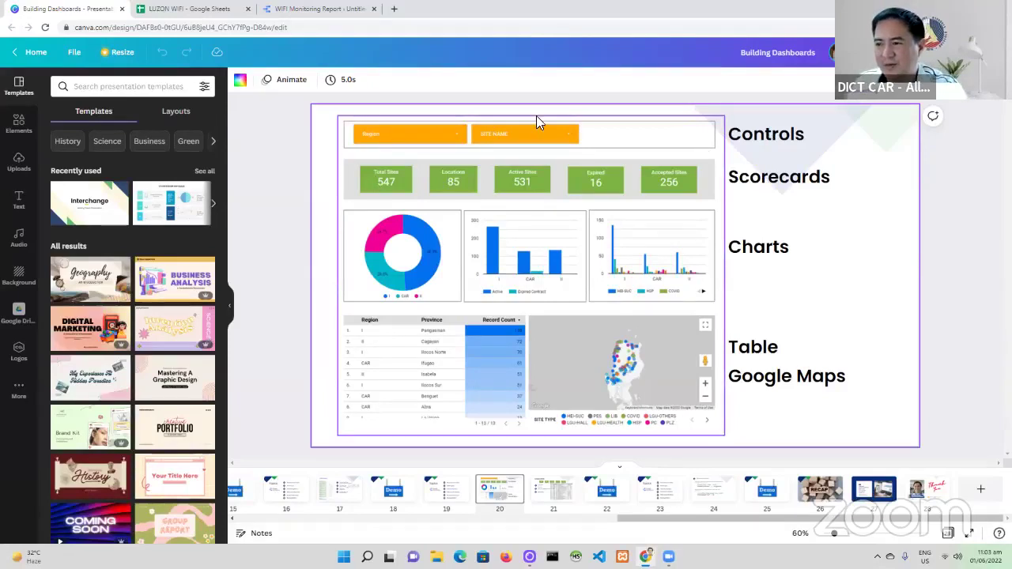
pyautogui.click(870, 52)
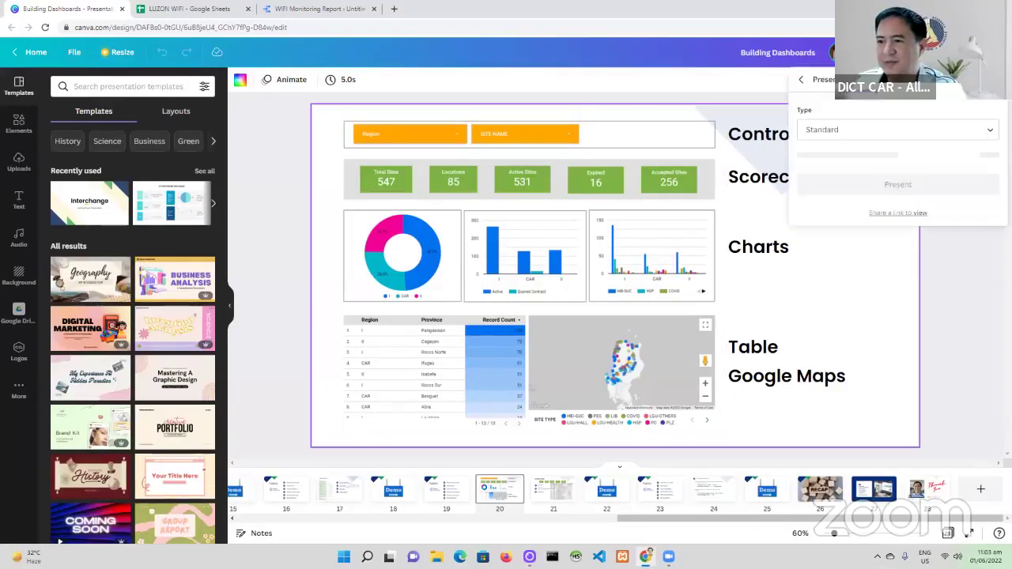
pyautogui.click(902, 167)
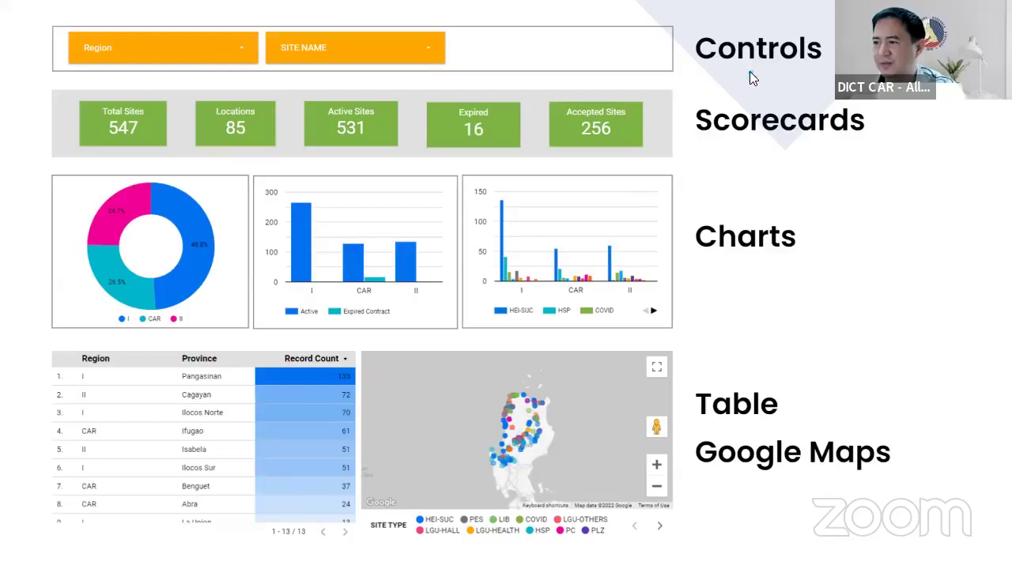
pyautogui.press('Escape')
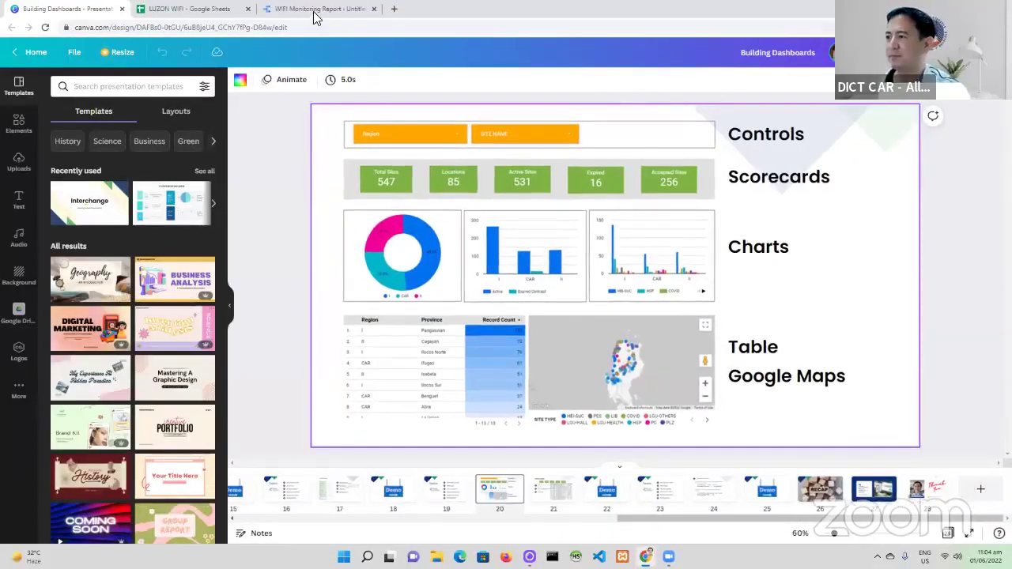
# - Return to the report's first page in Data Studio and move all its components together slightly left and down
pyautogui.click(317, 10)
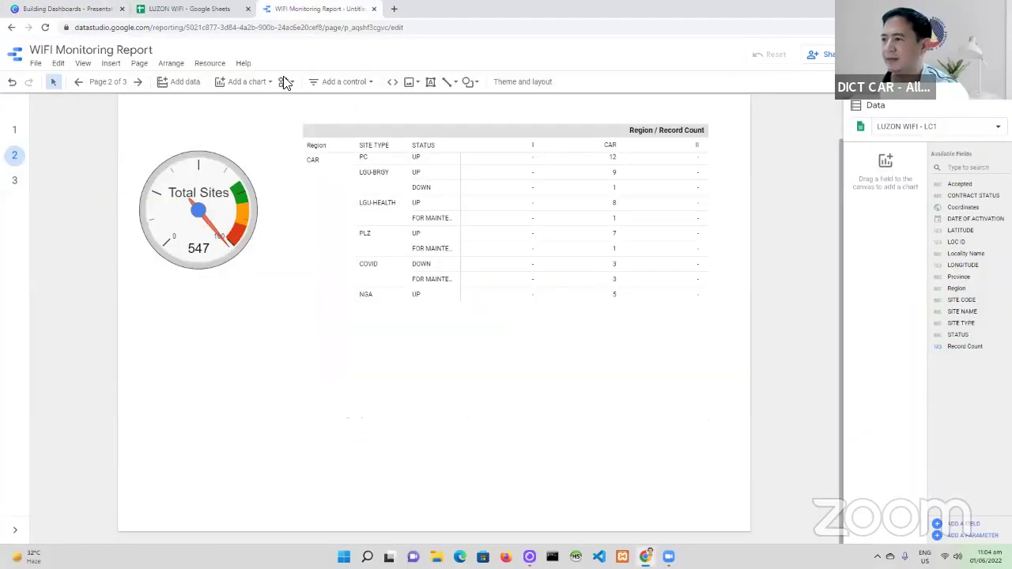
pyautogui.click(16, 132)
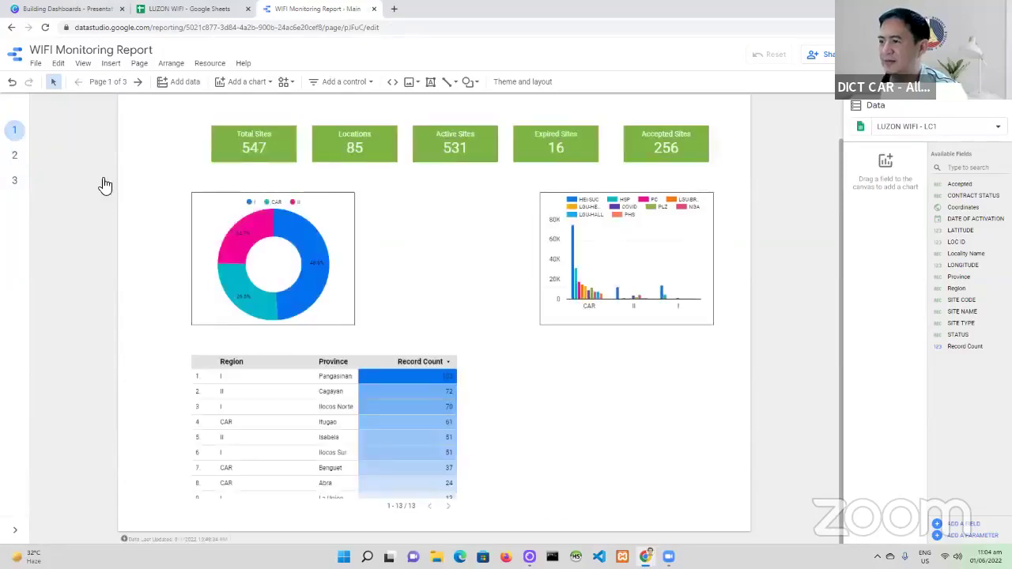
pyautogui.moveTo(156, 122); pyautogui.dragTo(731, 514)
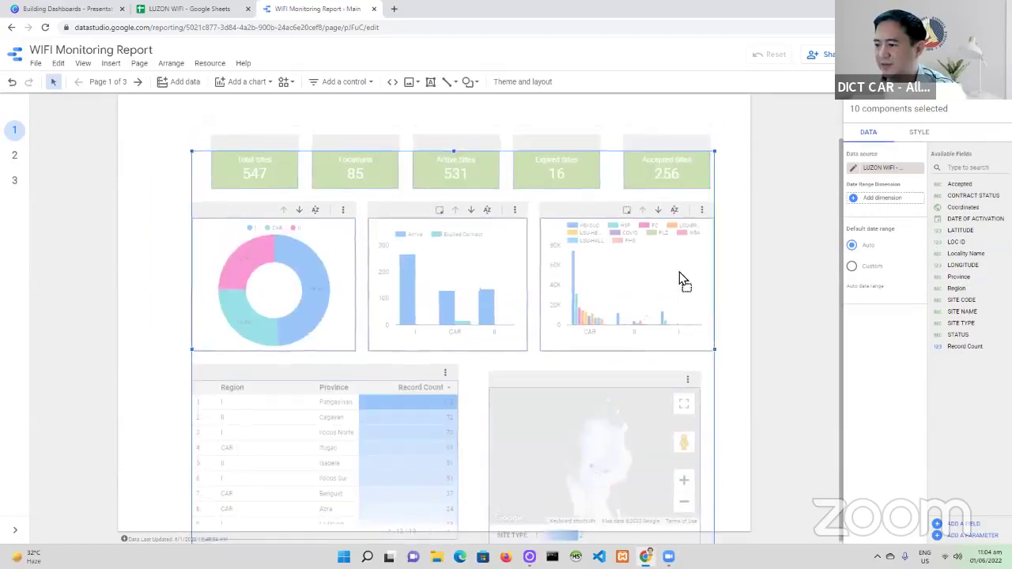
pyautogui.moveTo(678, 280)
pyautogui.mouseDown()
pyautogui.moveTo(673, 268)
pyautogui.moveTo(673, 281)
pyautogui.mouseUp()
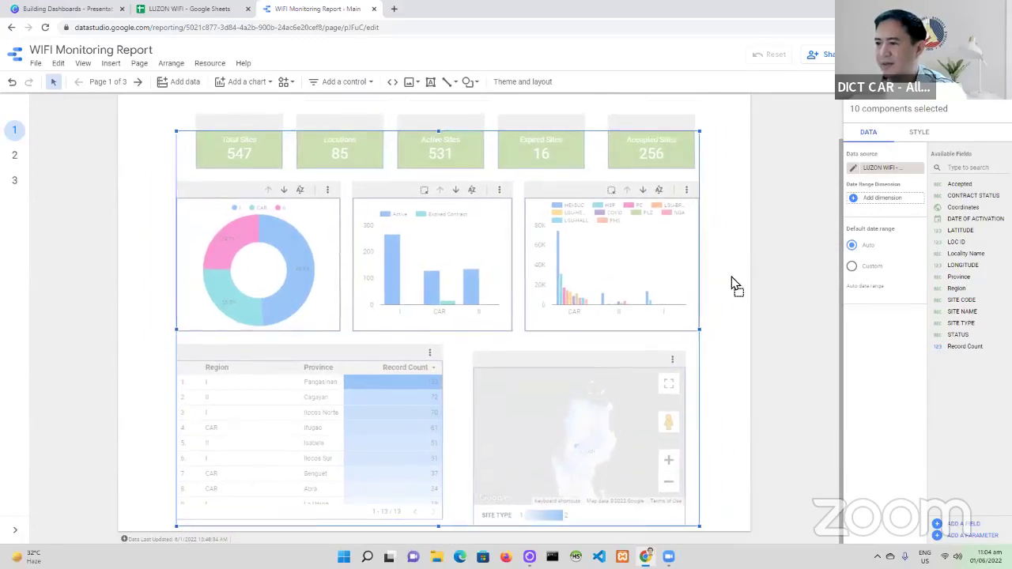
pyautogui.click(737, 279)
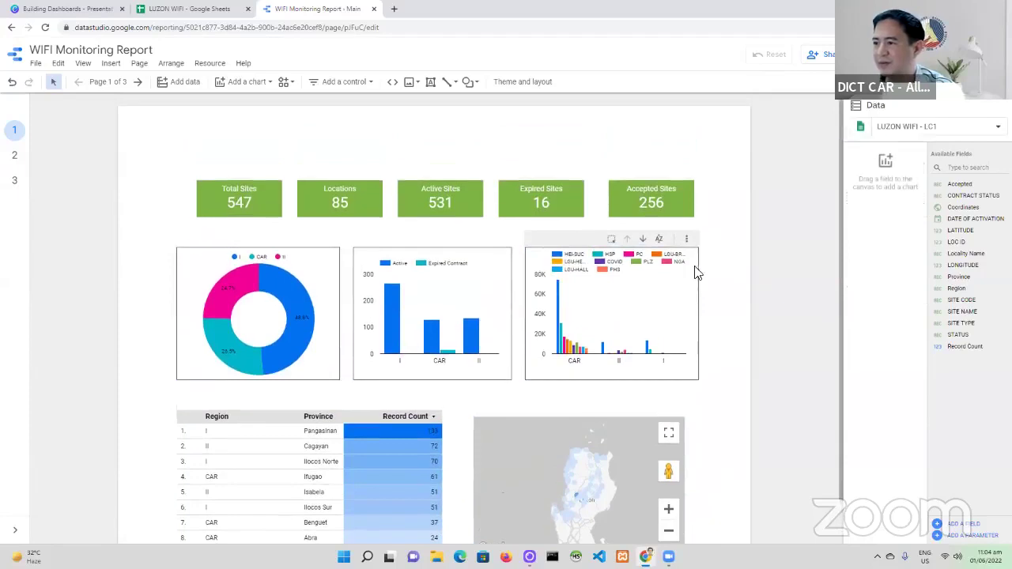
# - Add two drop-down list controls side by side above the scorecards
pyautogui.click(342, 82)
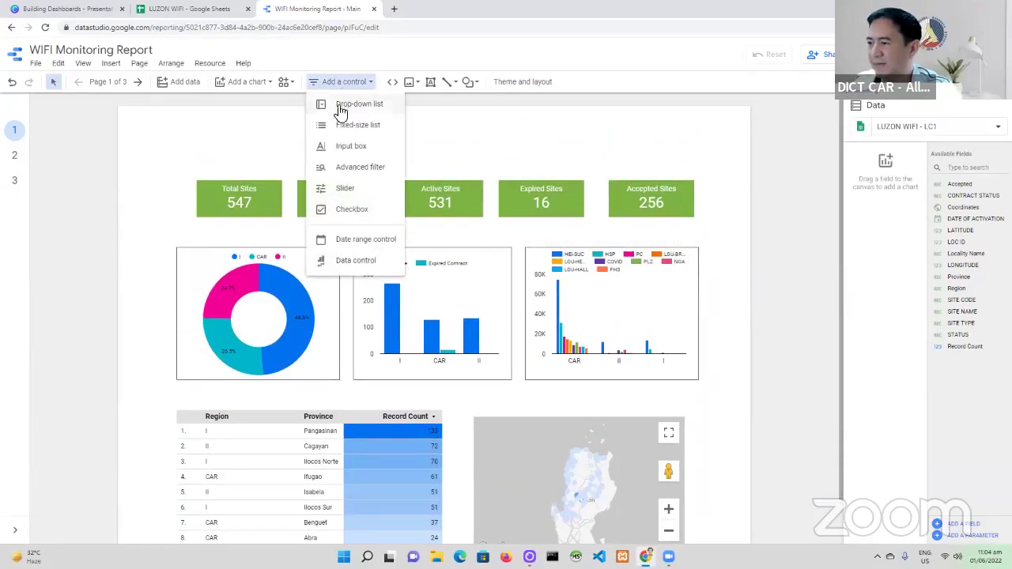
pyautogui.click(341, 105)
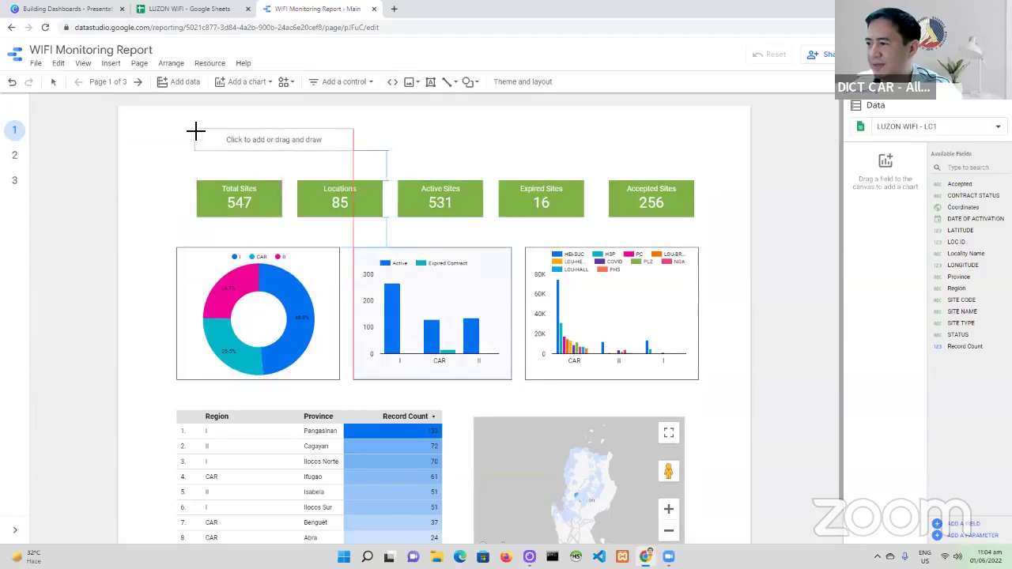
pyautogui.click(195, 129)
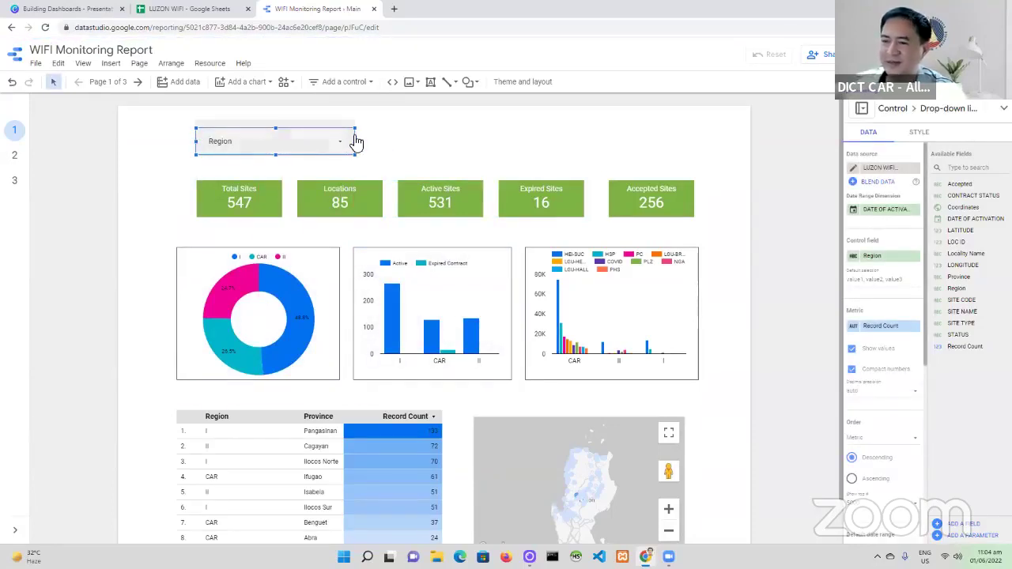
pyautogui.click(356, 83)
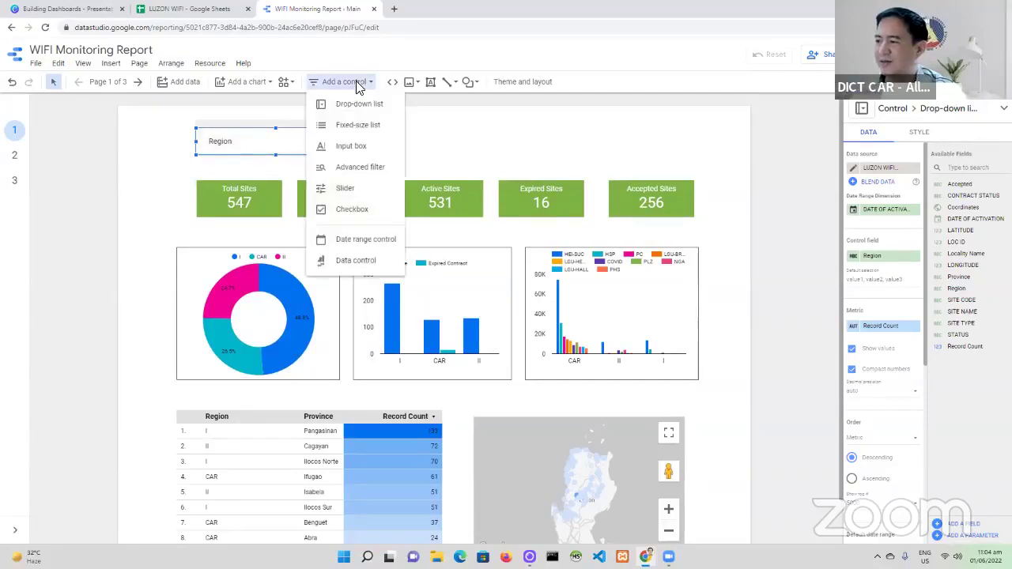
pyautogui.click(360, 103)
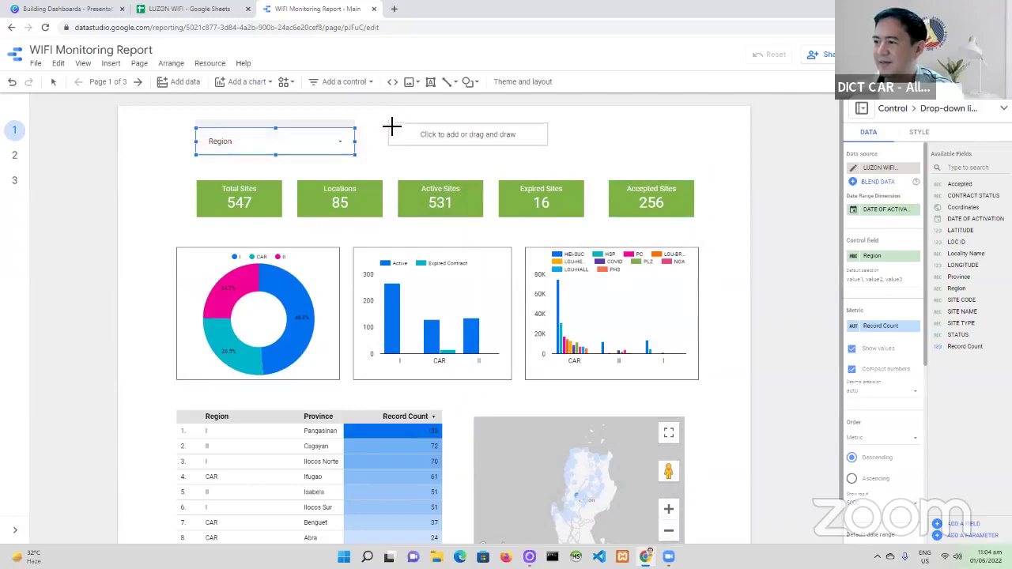
pyautogui.click(392, 126)
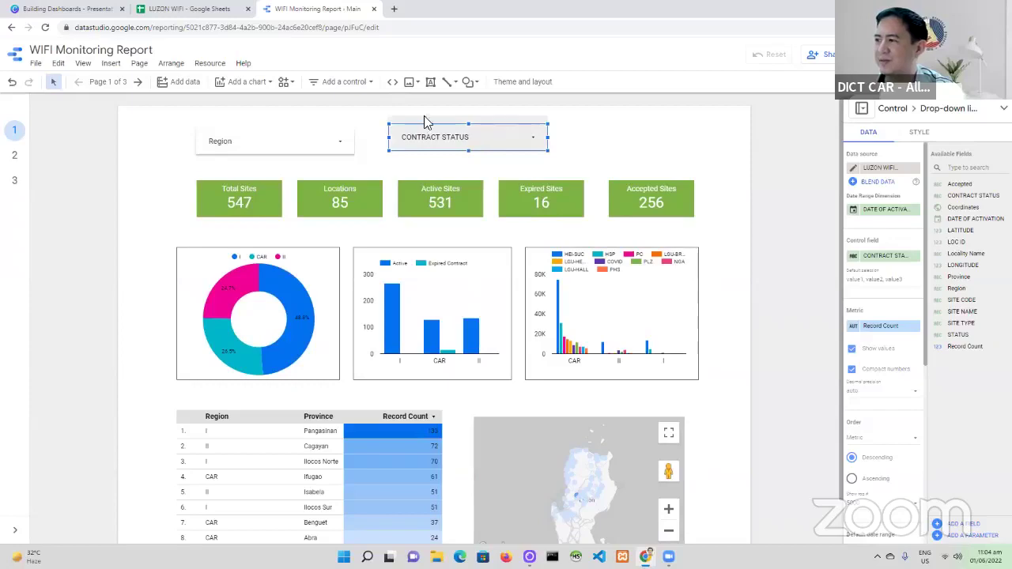
# - Check the reference slide in Canva and set the second drop-down's control field to SITE NAME in the report
pyautogui.click(69, 10)
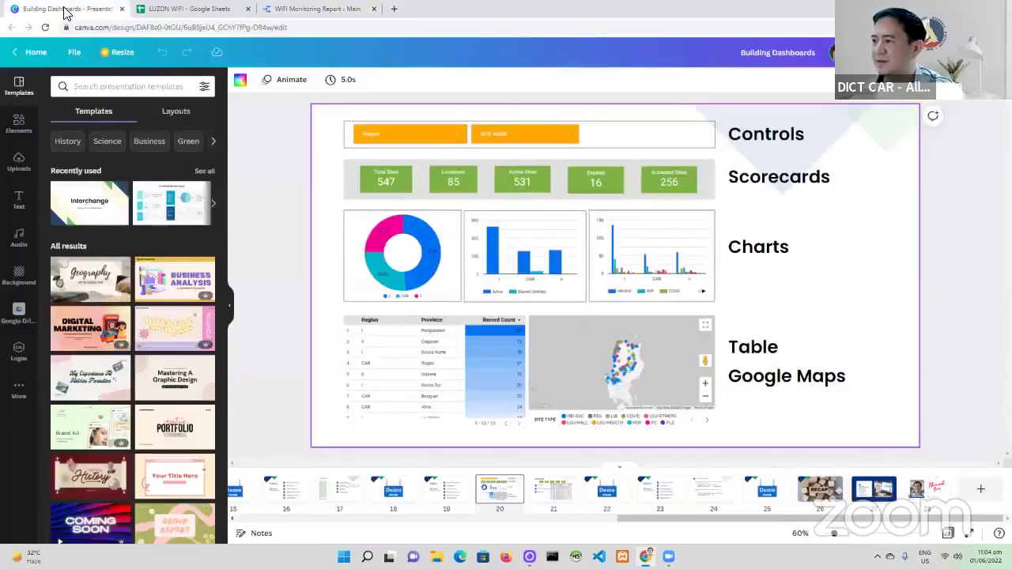
pyautogui.click(303, 9)
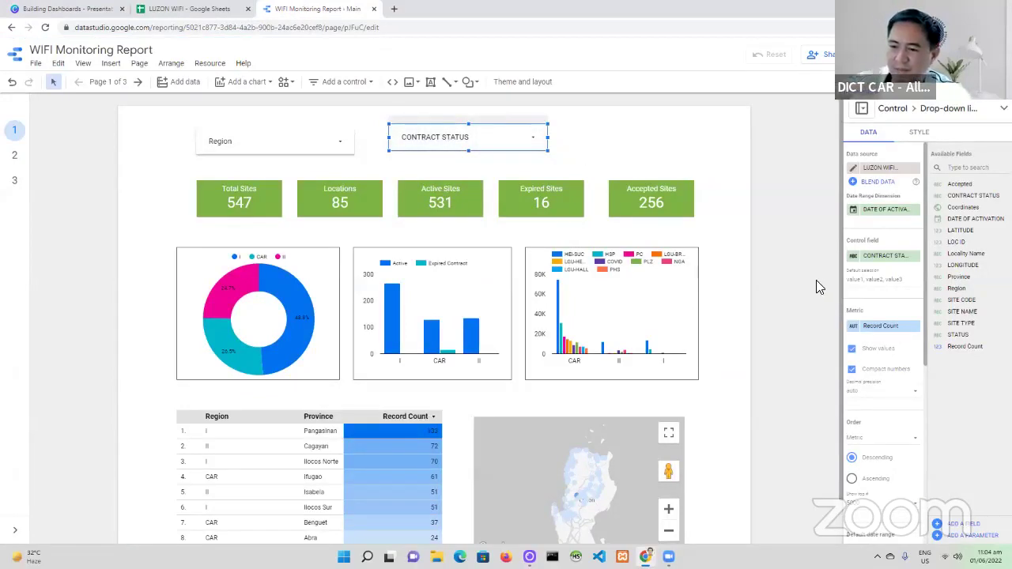
pyautogui.click(884, 261)
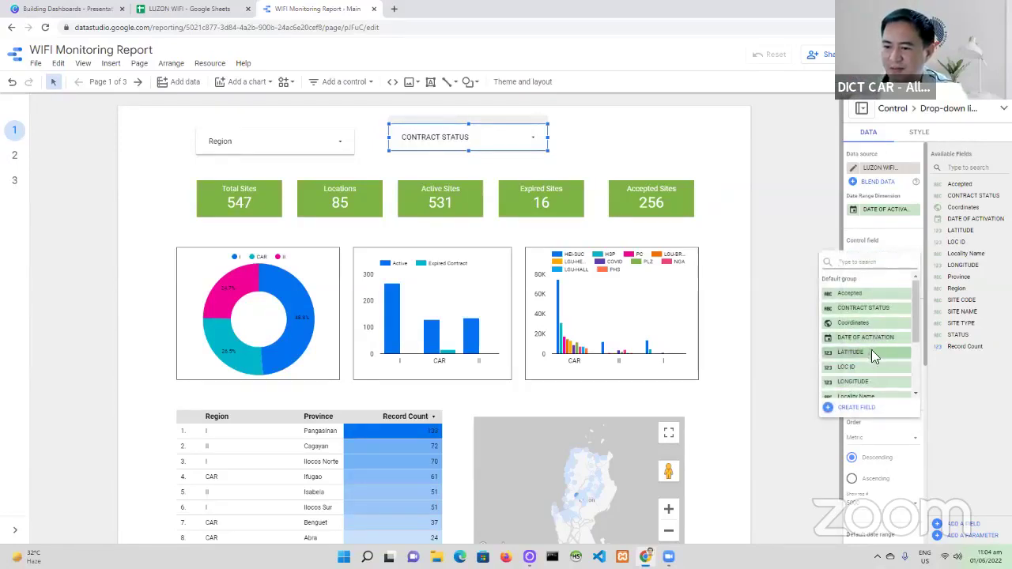
pyautogui.scroll(-2, 872, 350)
pyautogui.click(876, 363)
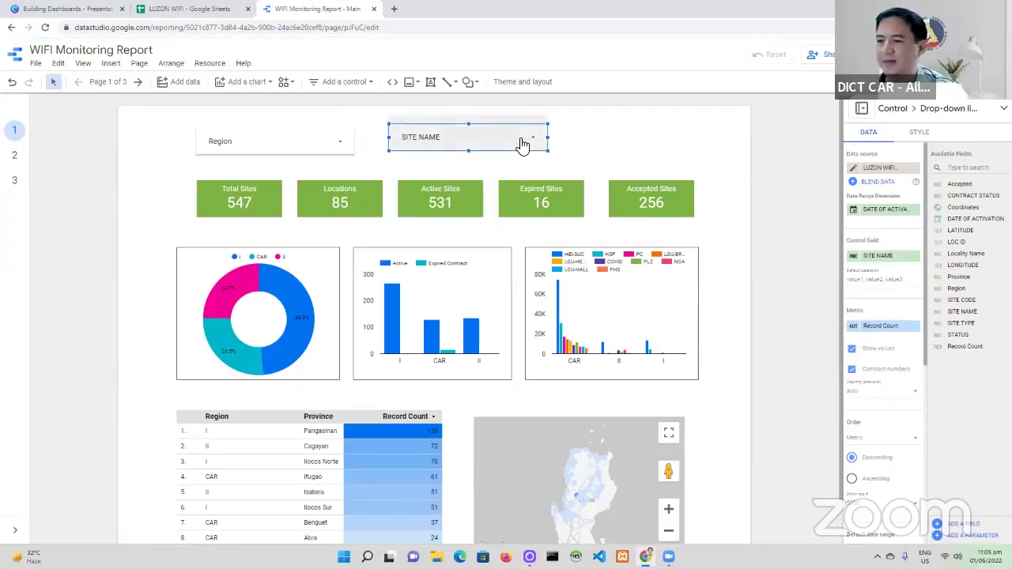
pyautogui.click(918, 134)
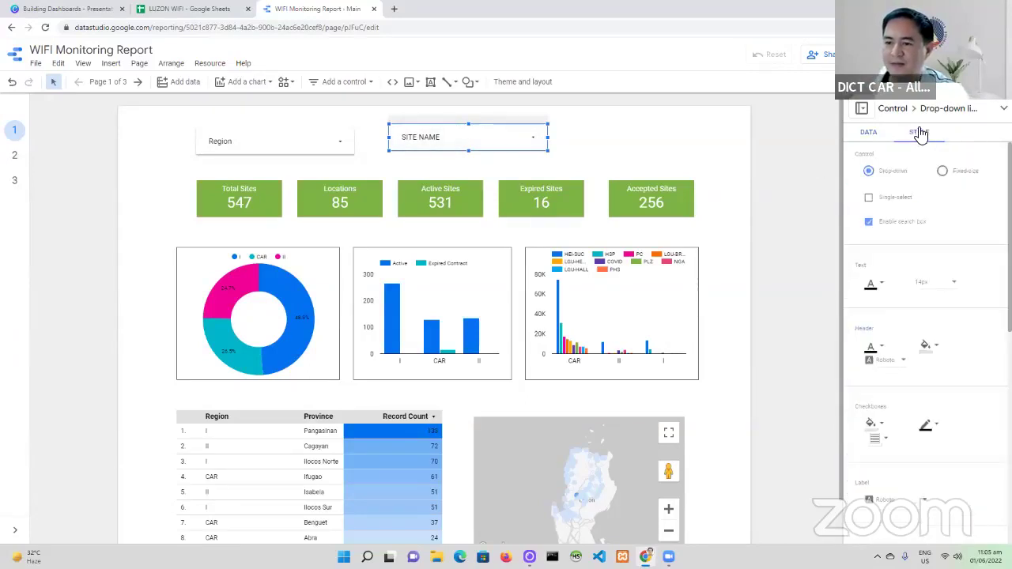
pyautogui.click(861, 134)
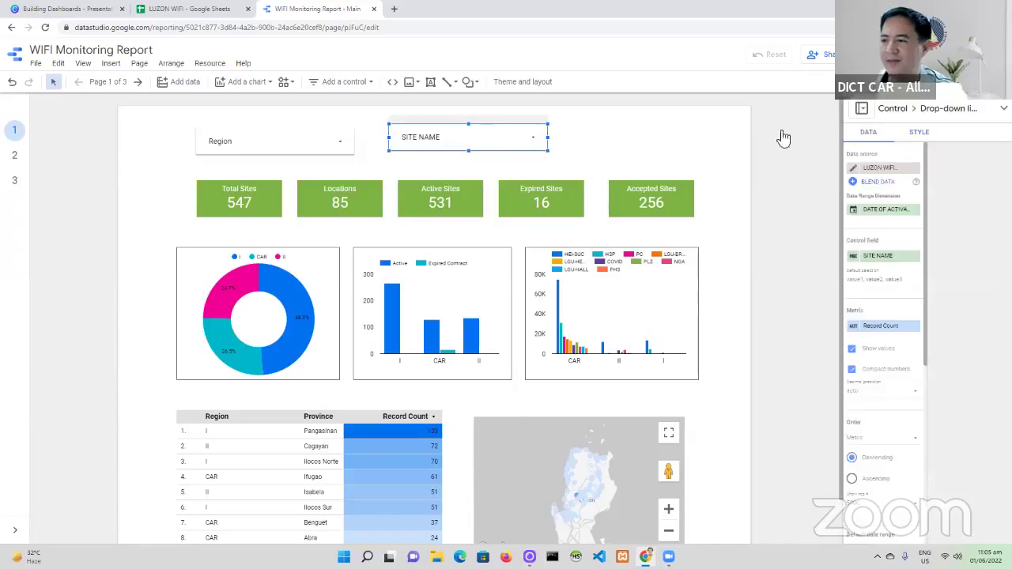
# - Check the SITE NAME drop-down's list of values and delete that control from the report's first page
pyautogui.click(532, 142)
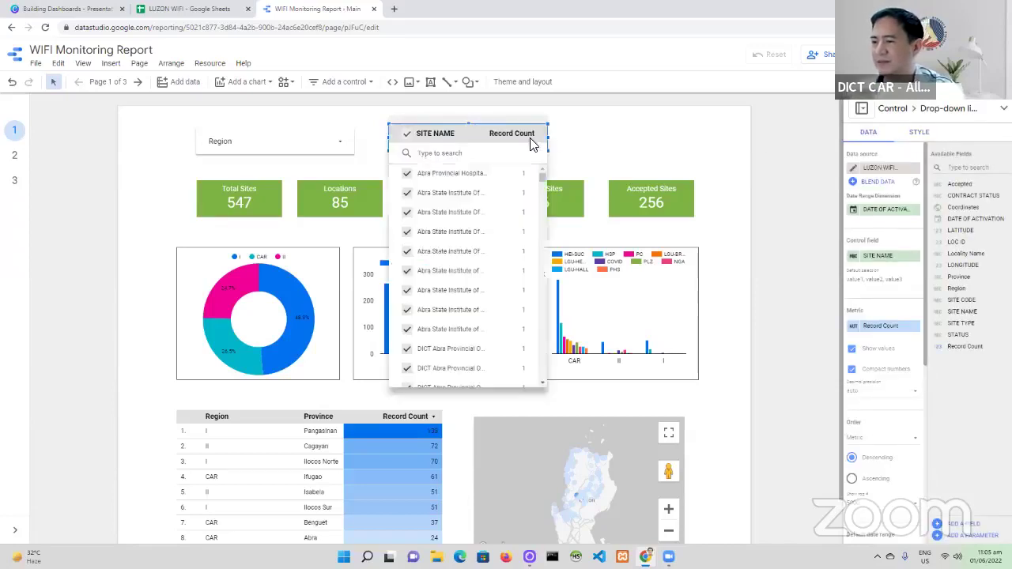
pyautogui.click(581, 138)
pyautogui.rightClick(486, 147)
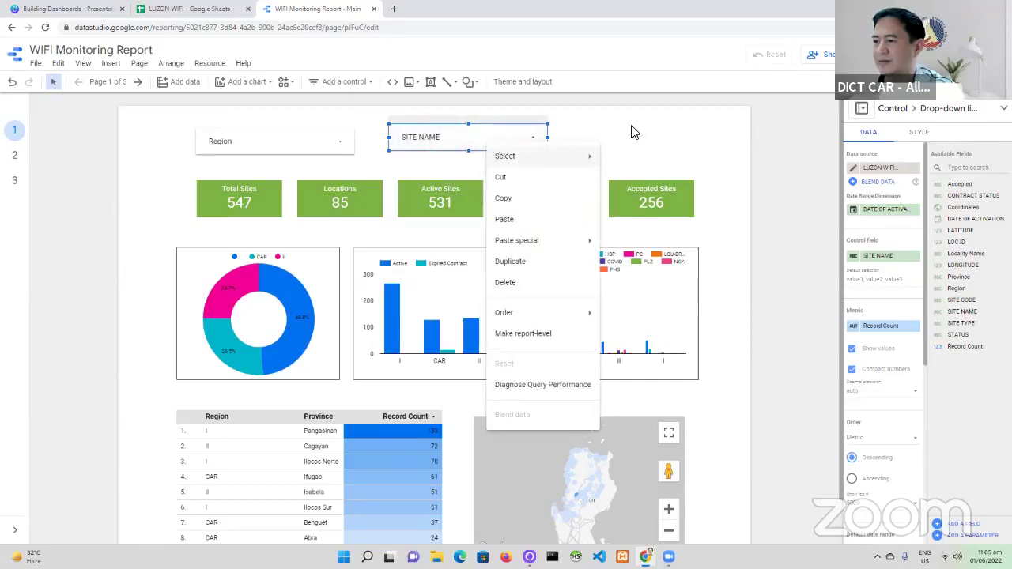
pyautogui.click(583, 135)
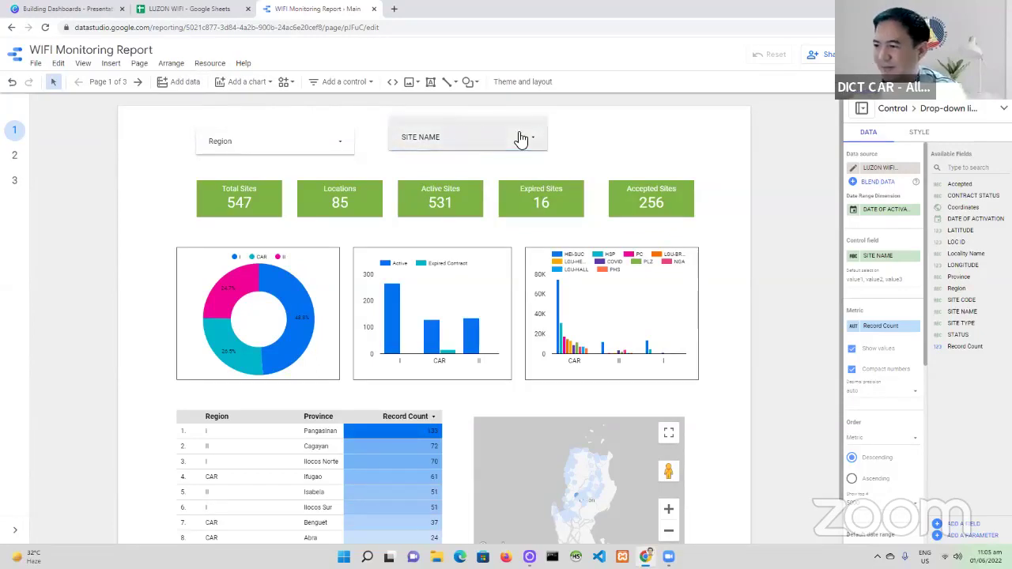
pyautogui.press('Delete')
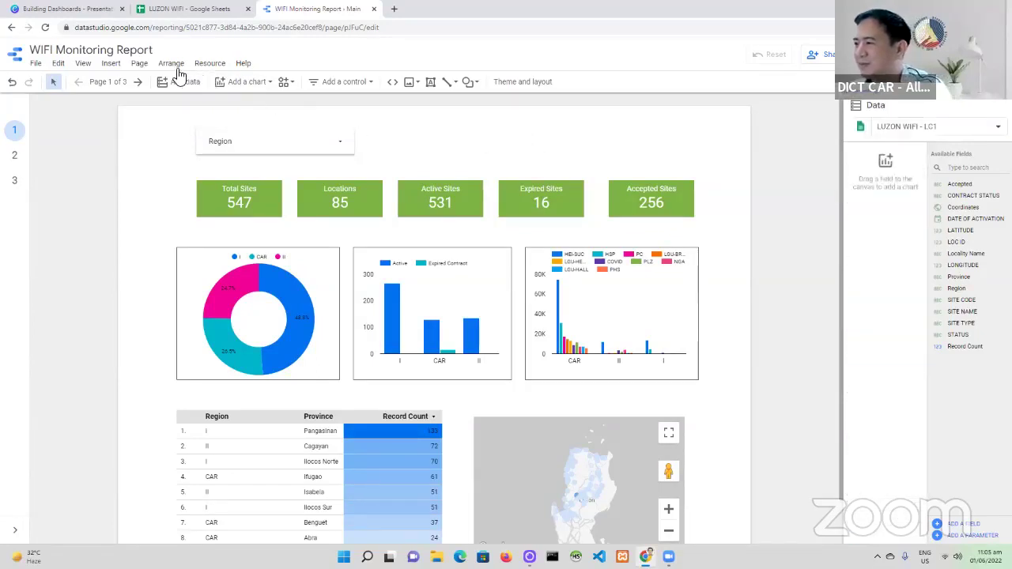
# - Add a new drop-down list control beside the Region filter, level with it, and set its control field to SITE NAME
pyautogui.click(344, 82)
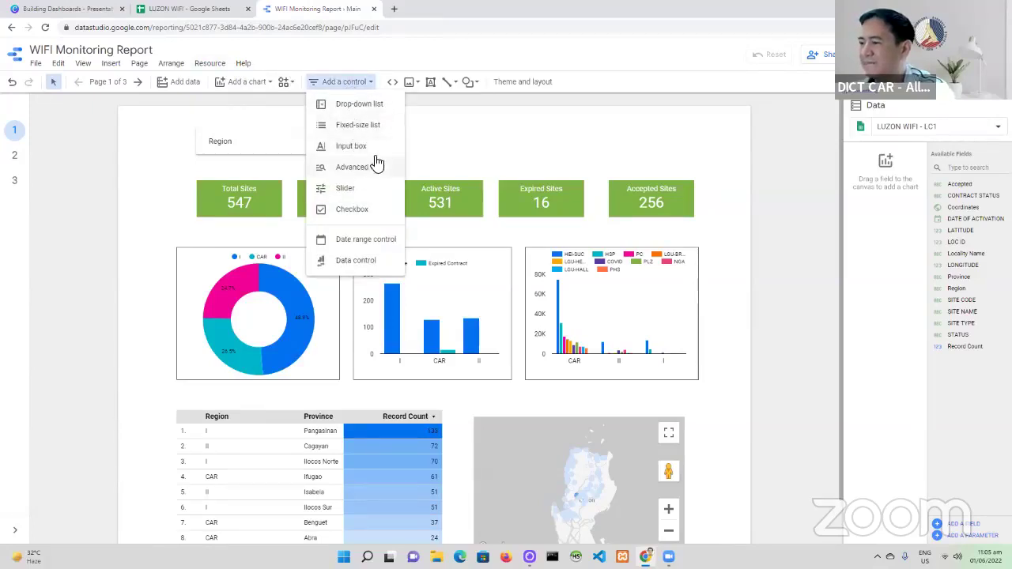
pyautogui.click(383, 109)
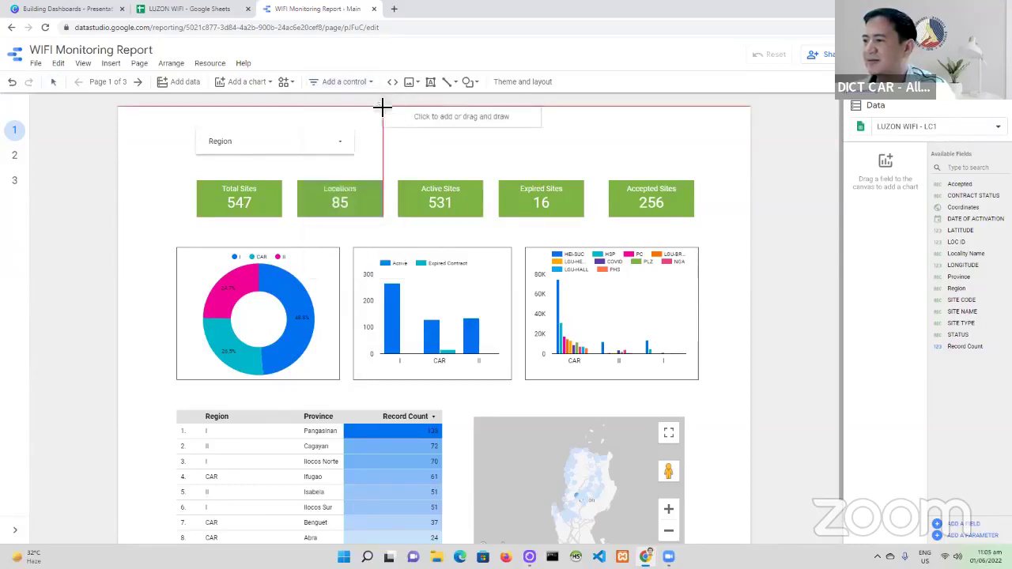
pyautogui.click(424, 131)
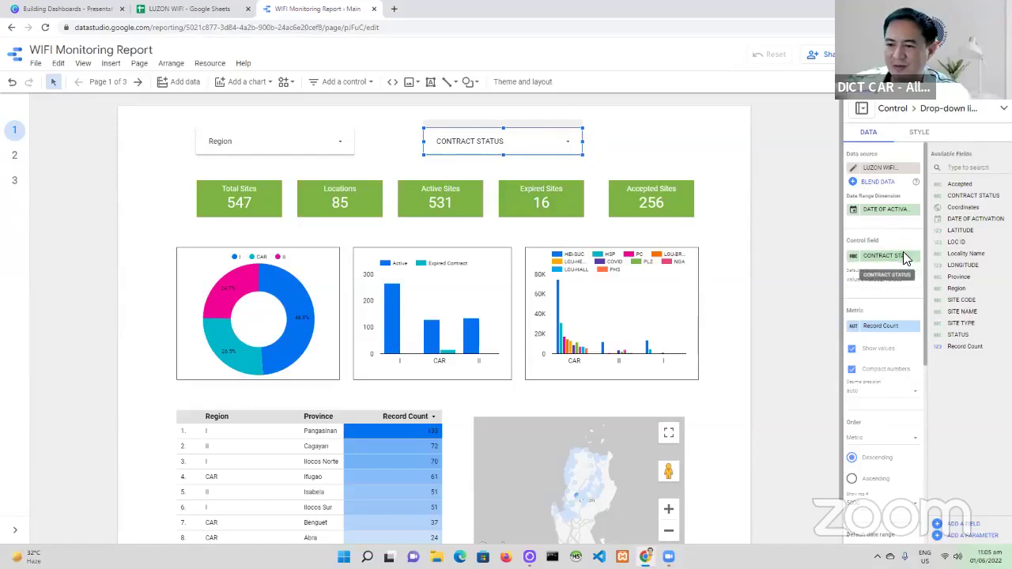
pyautogui.click(903, 253)
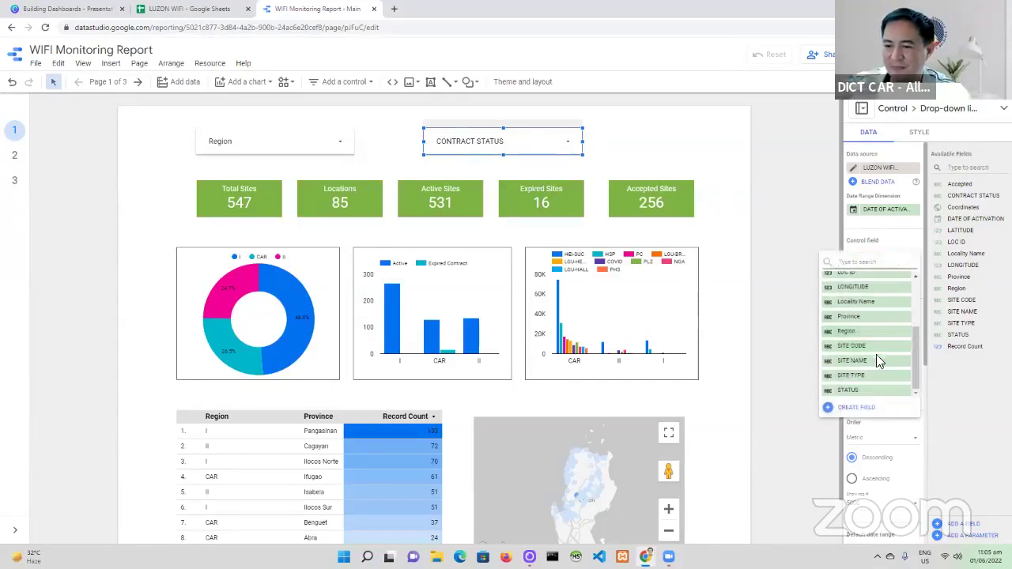
pyautogui.click(877, 358)
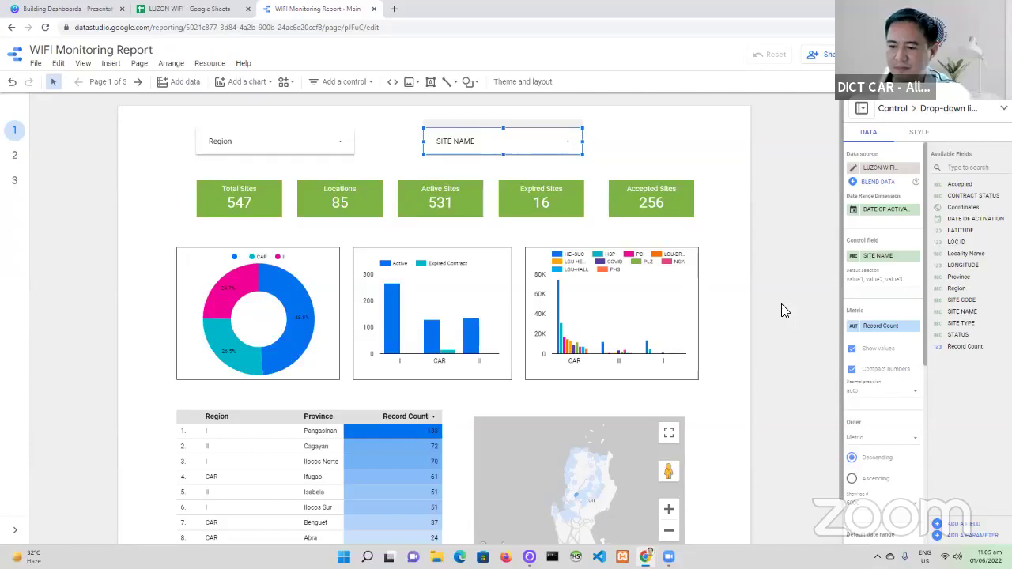
pyautogui.scroll(-1, 782, 304)
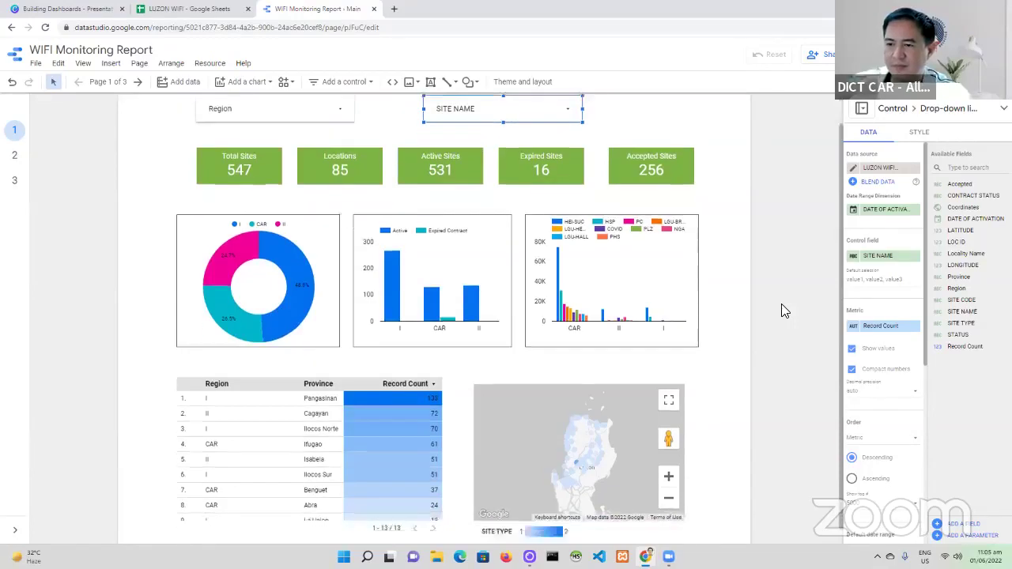
pyautogui.scroll(-2, 889, 345)
pyautogui.scroll(-2, 893, 353)
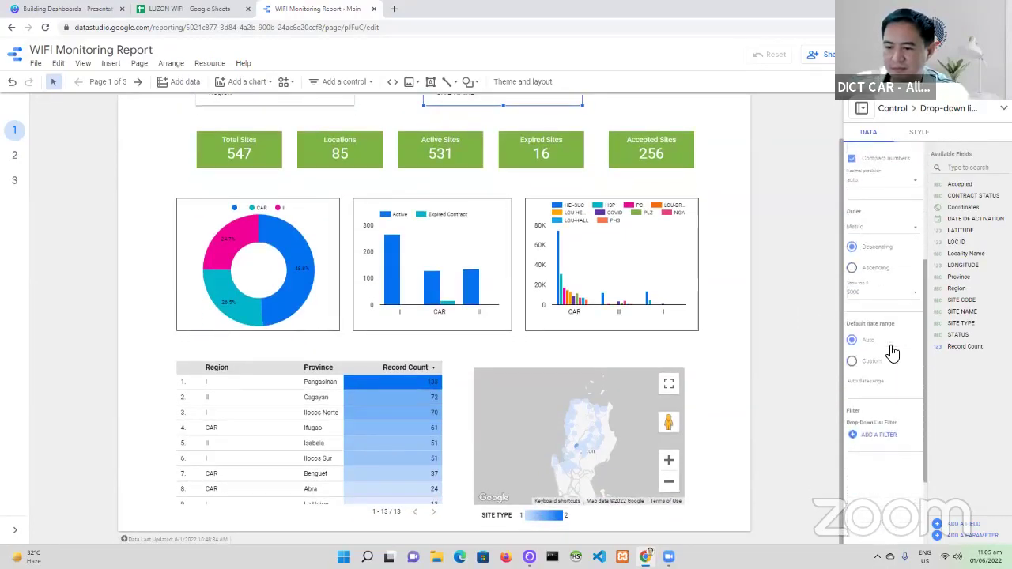
pyautogui.scroll(4, 889, 348)
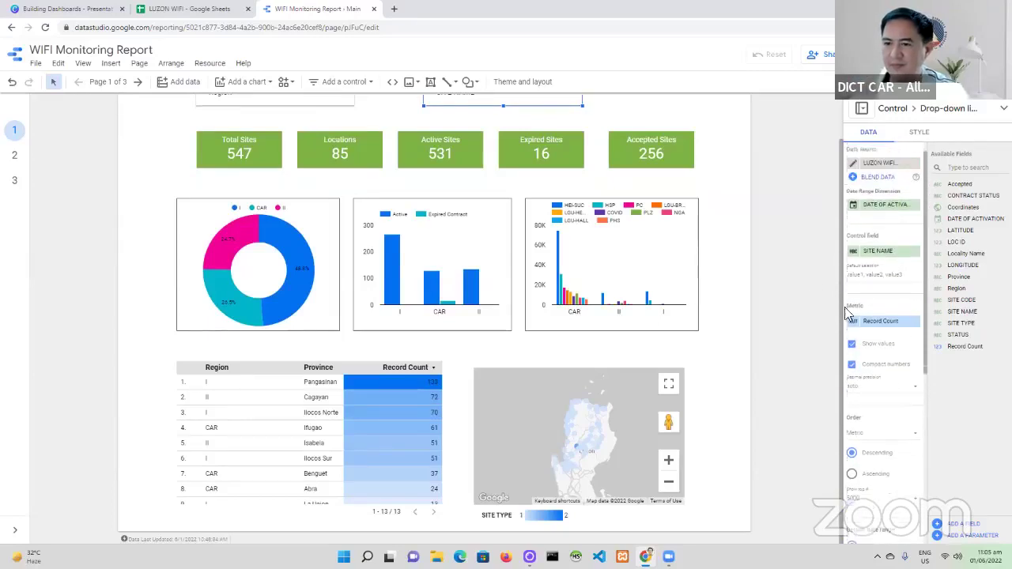
pyautogui.click(788, 250)
pyautogui.scroll(1, 788, 250)
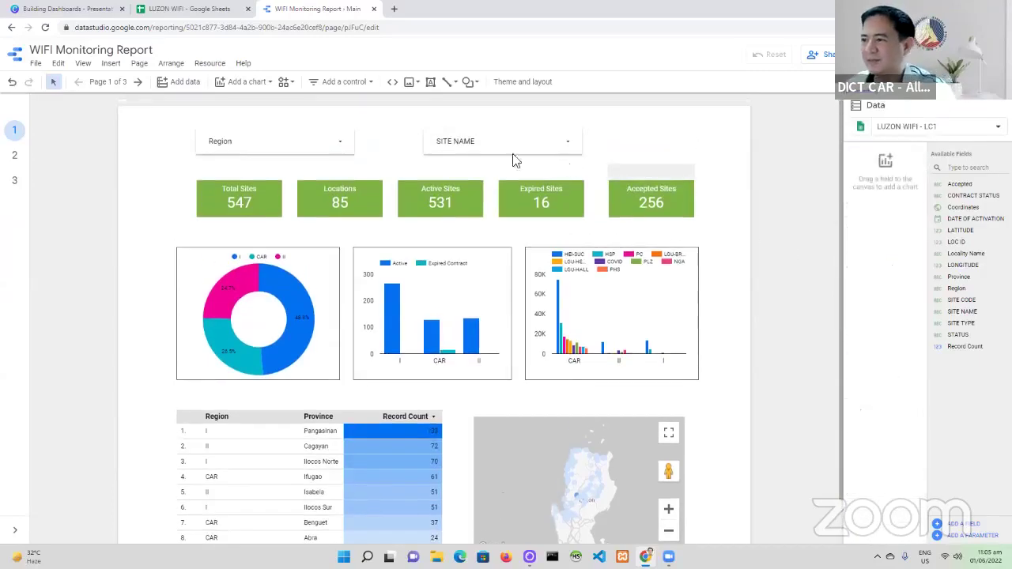
# - Switch the report to view mode and filter the Main page to show only Region I
pyautogui.click(293, 144)
pyautogui.click(294, 147)
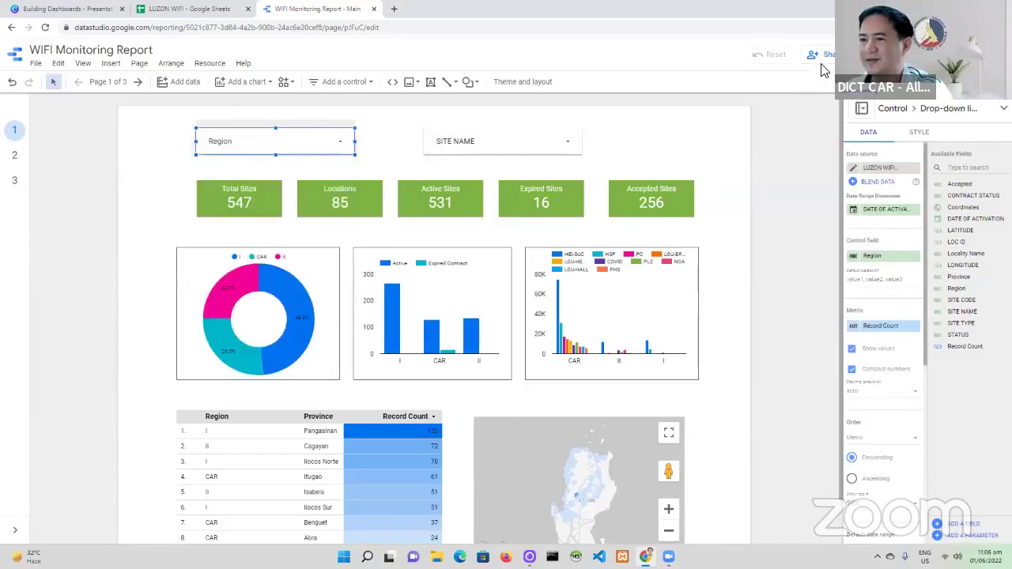
pyautogui.click(866, 54)
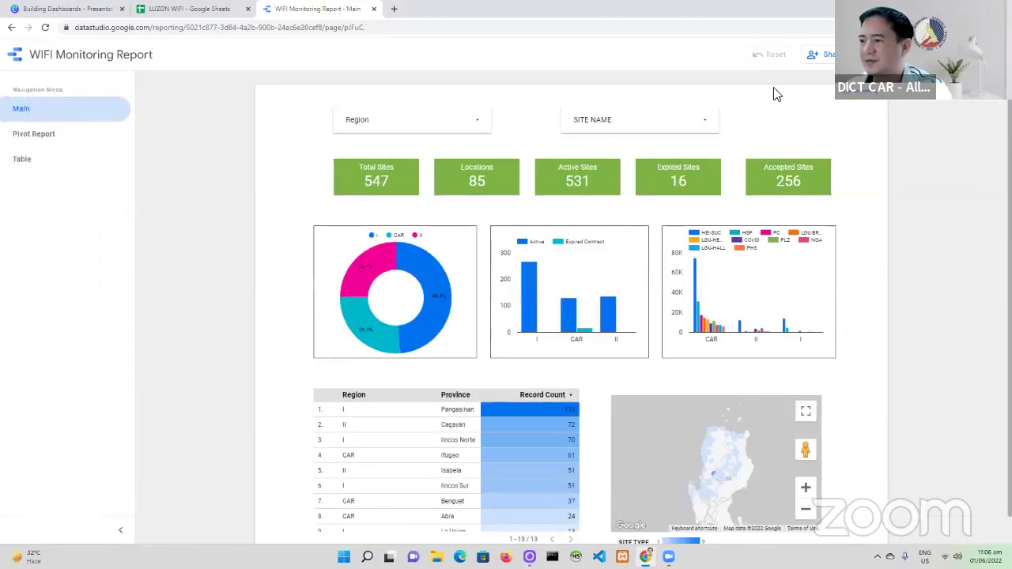
pyautogui.click(472, 124)
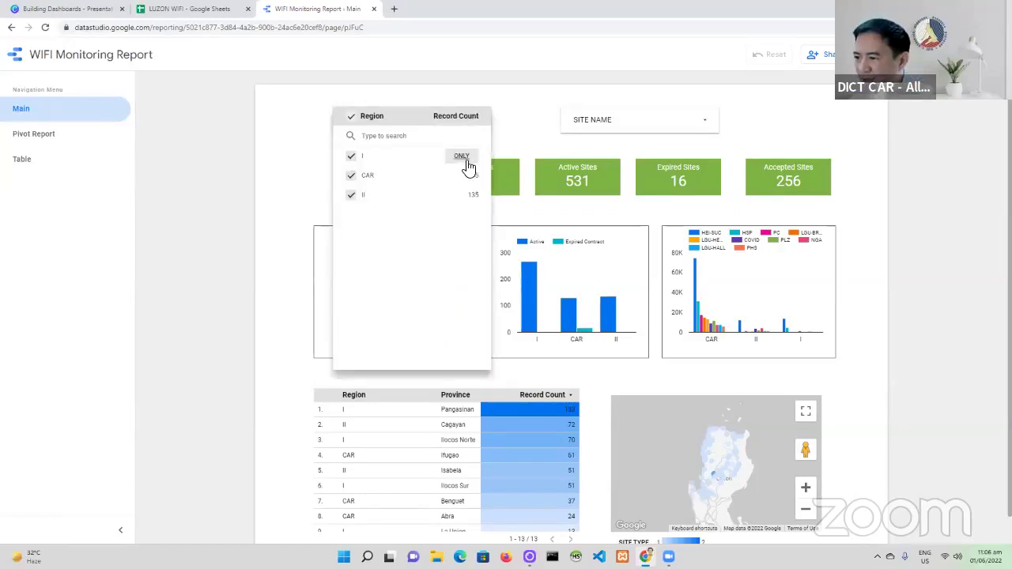
pyautogui.click(465, 158)
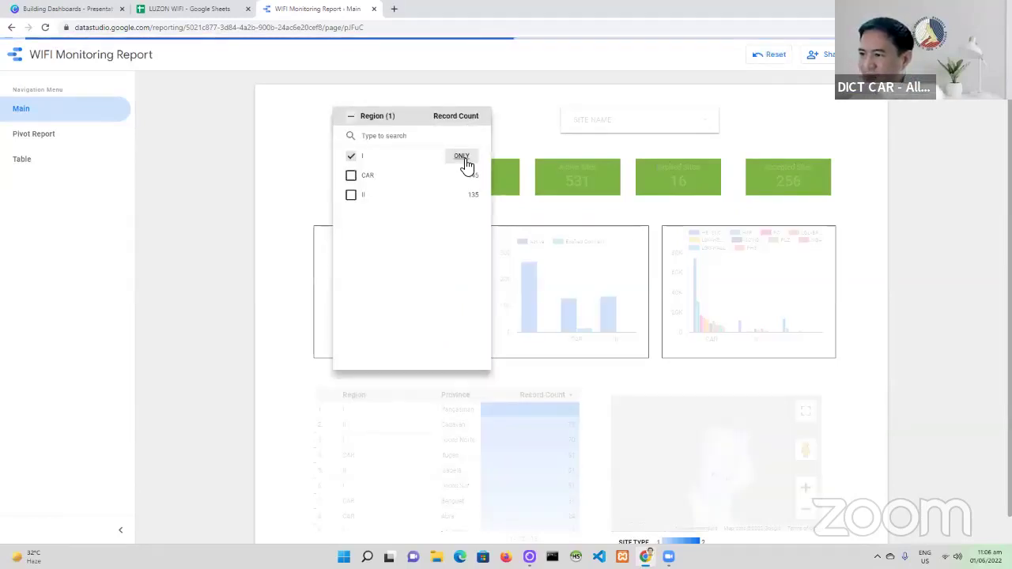
pyautogui.click(308, 181)
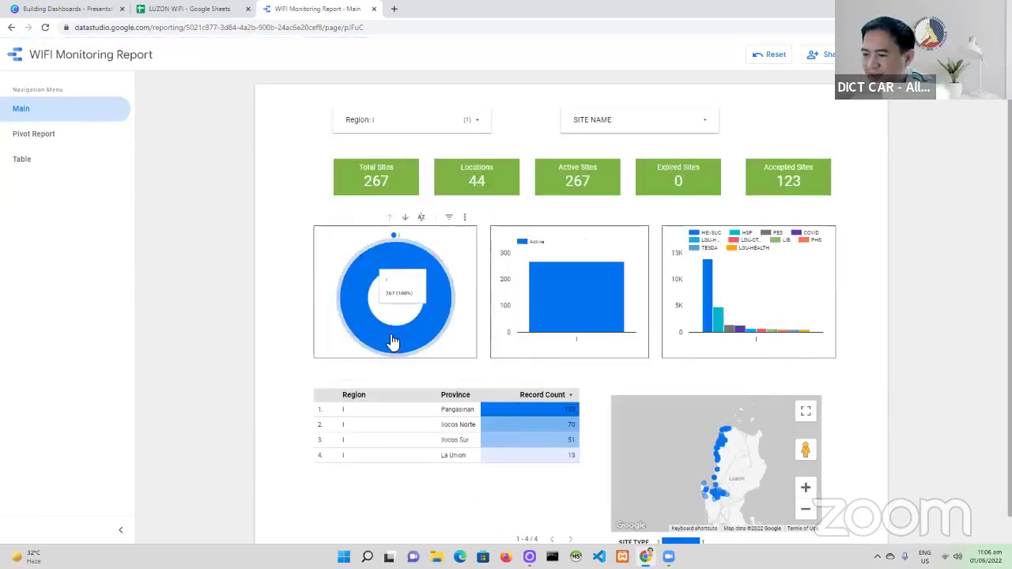
# - Add Region II to the Region filter's selection so that only CAR is excluded
pyautogui.click(465, 120)
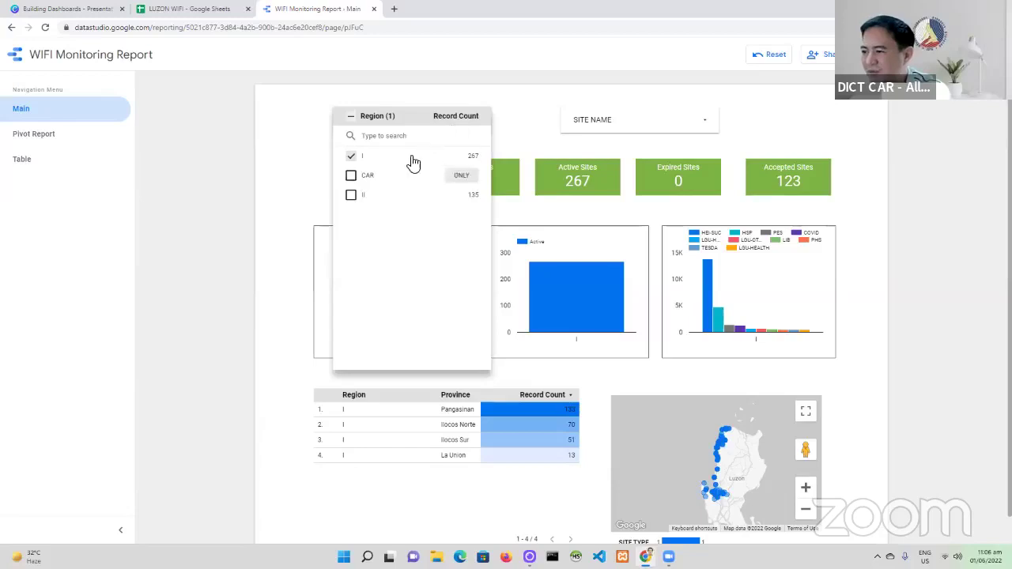
pyautogui.click(350, 195)
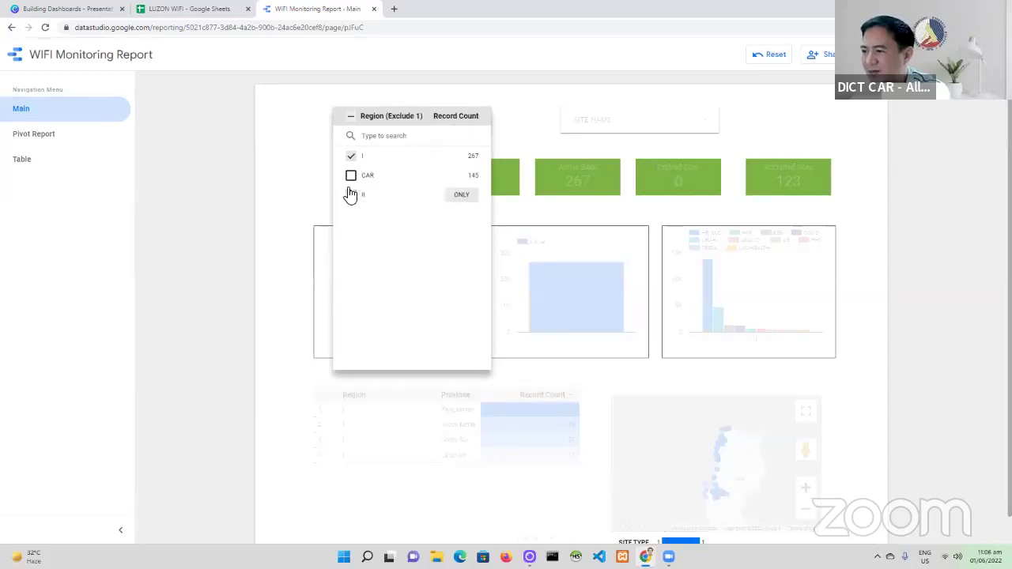
pyautogui.click(297, 158)
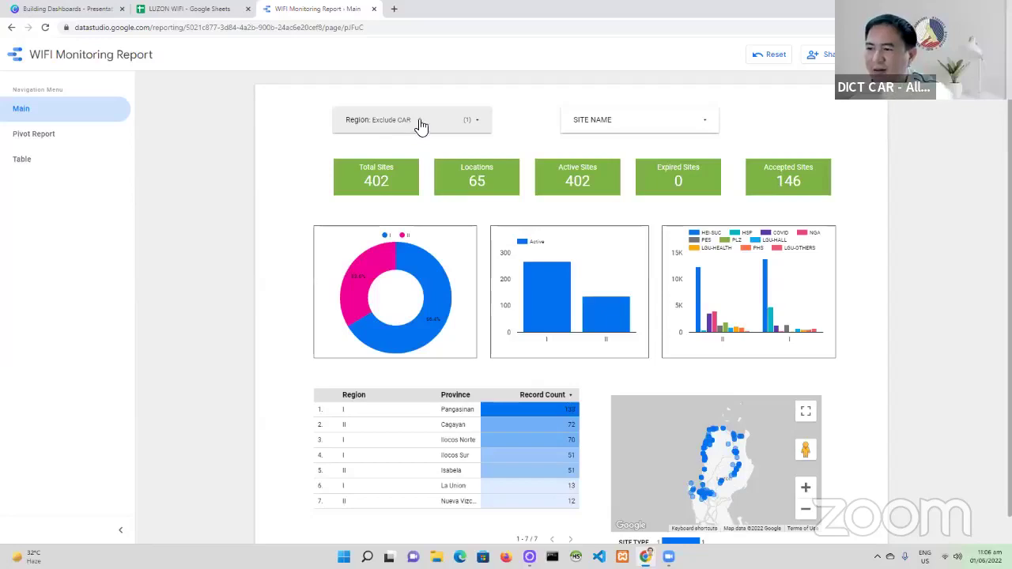
# - Check the values offered by the SITE NAME filter and return the report to edit mode
pyautogui.click(650, 123)
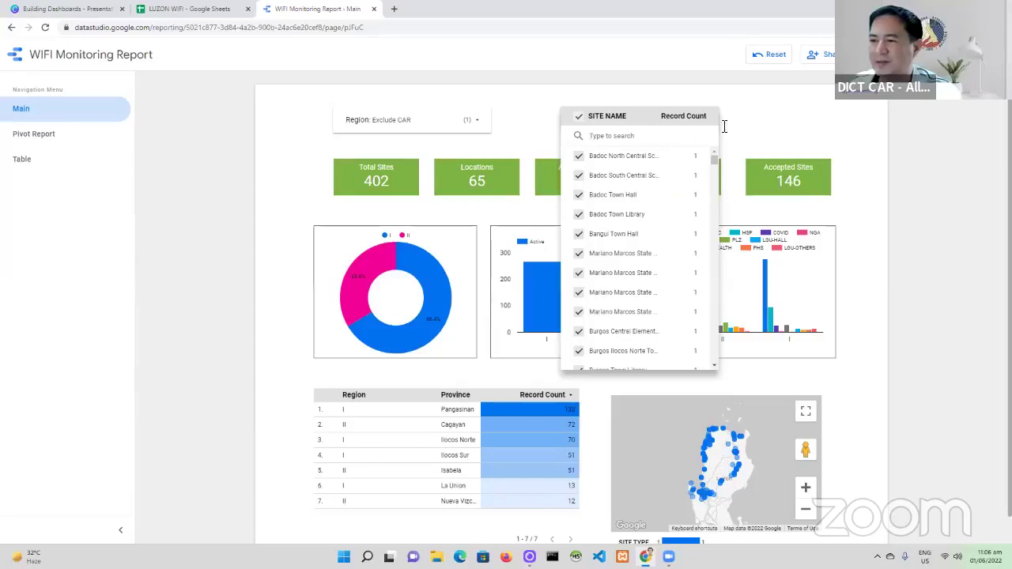
pyautogui.click(784, 126)
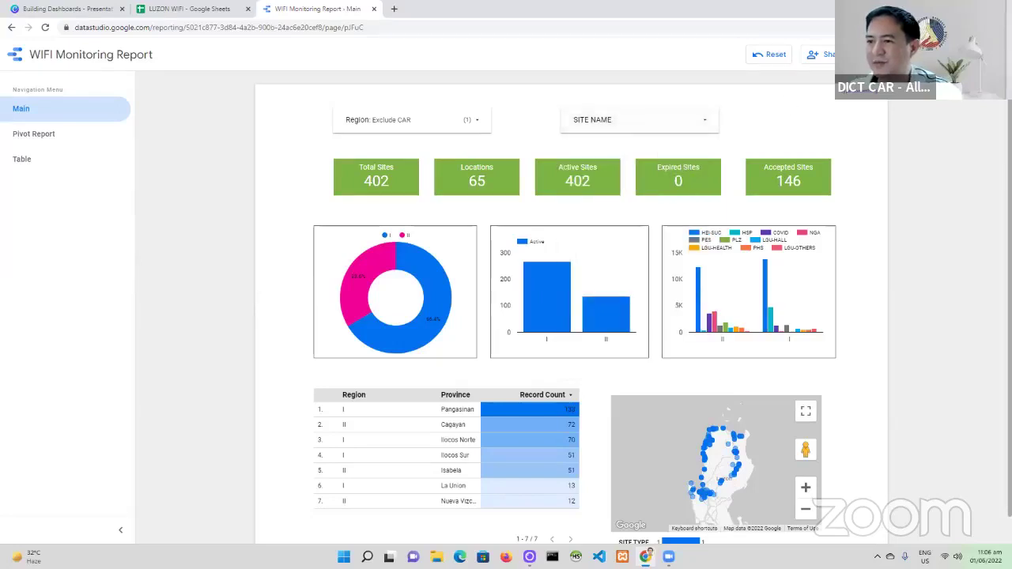
pyautogui.click(870, 53)
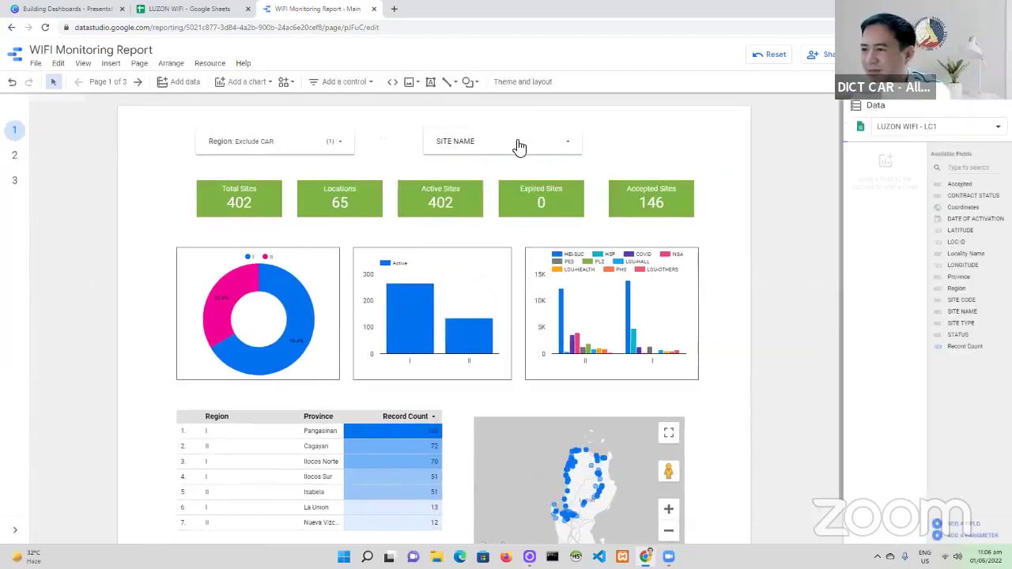
# - Examine the SITE NAME control's value list and its data settings, including order, default date range and filter
pyautogui.click(514, 140)
pyautogui.click(514, 140)
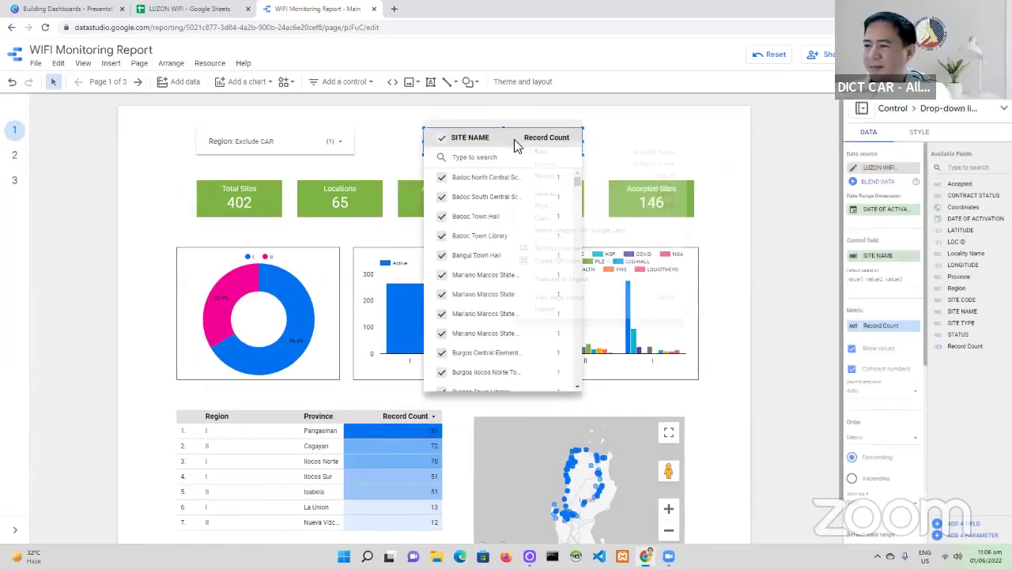
pyautogui.rightClick(514, 139)
pyautogui.press('Escape')
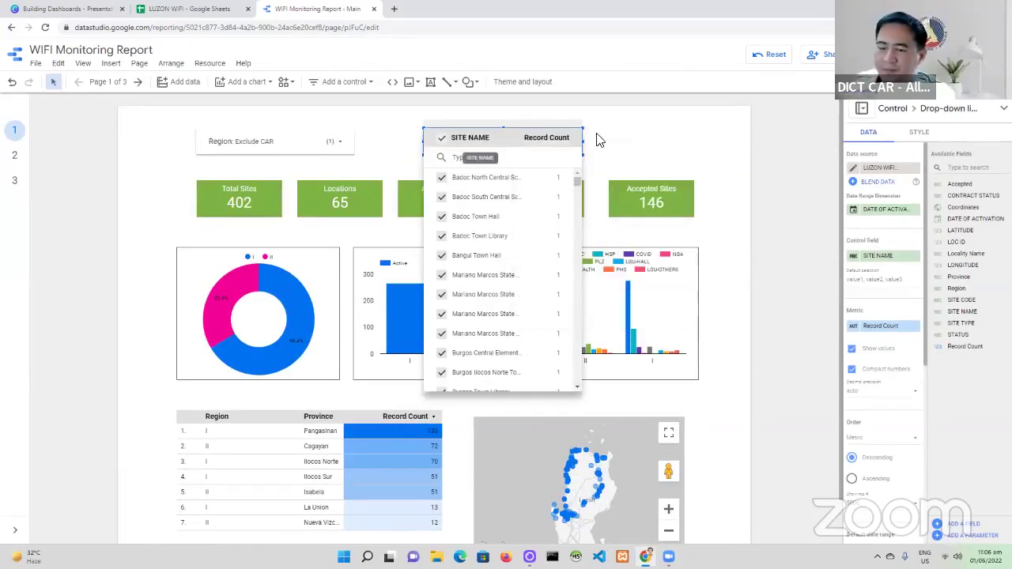
pyautogui.click(596, 141)
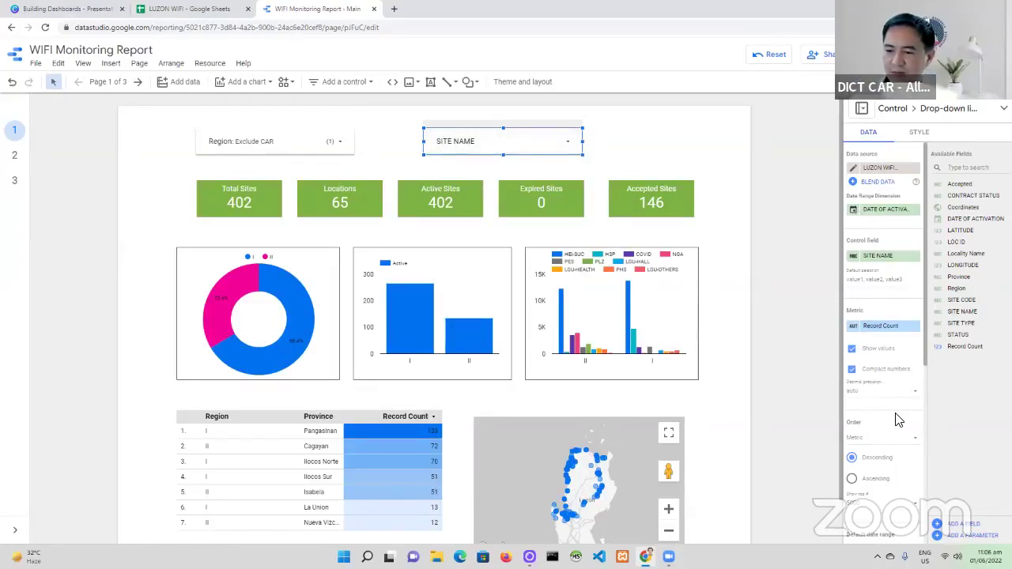
pyautogui.scroll(-3, 898, 421)
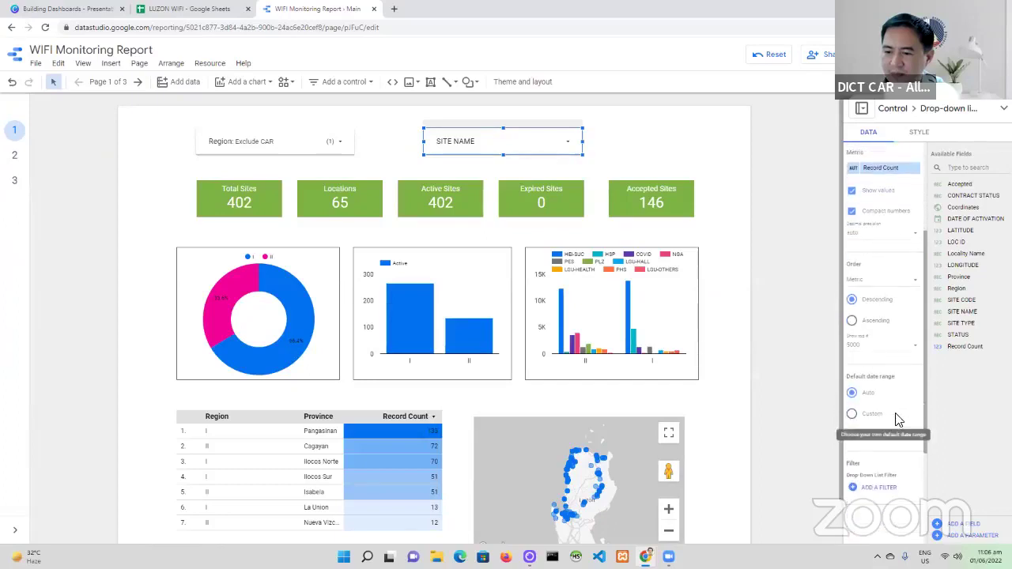
pyautogui.scroll(-3, 898, 420)
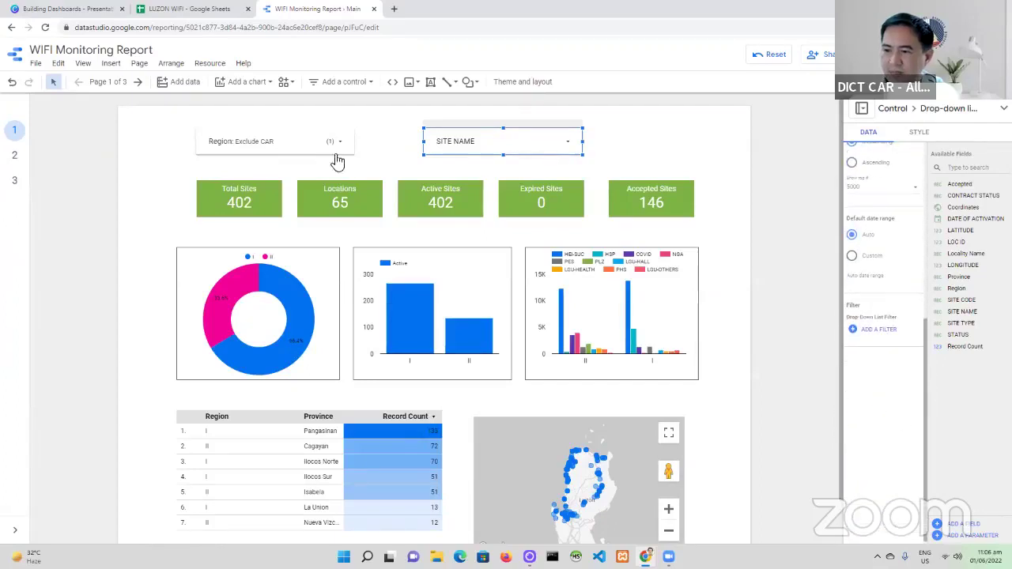
pyautogui.click(336, 83)
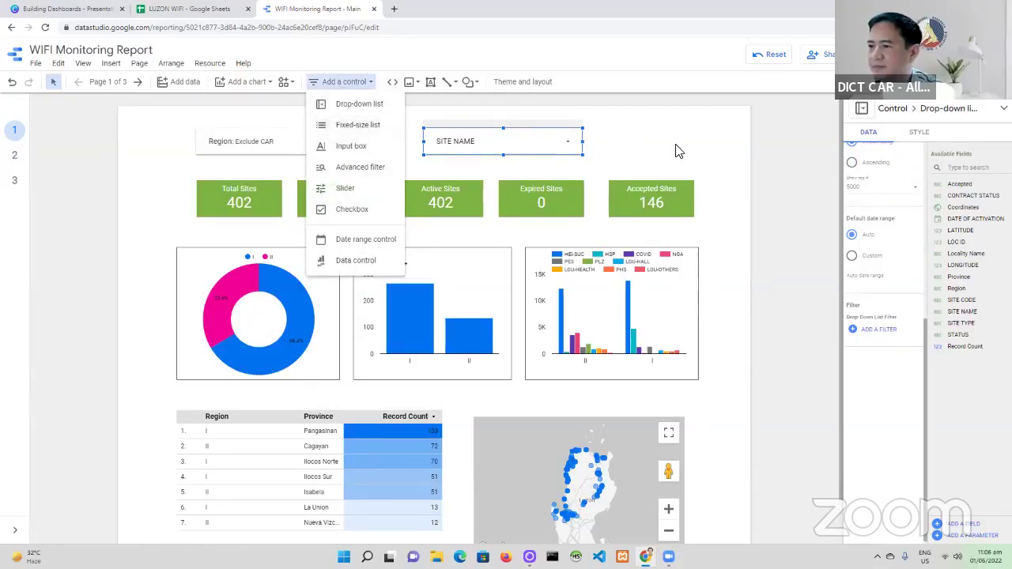
pyautogui.click(358, 125)
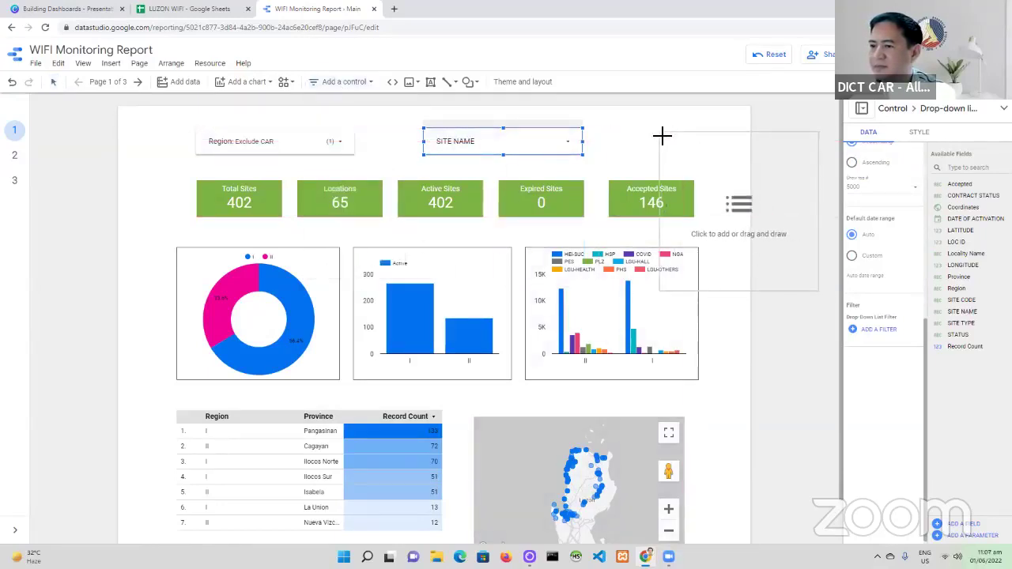
pyautogui.click(317, 83)
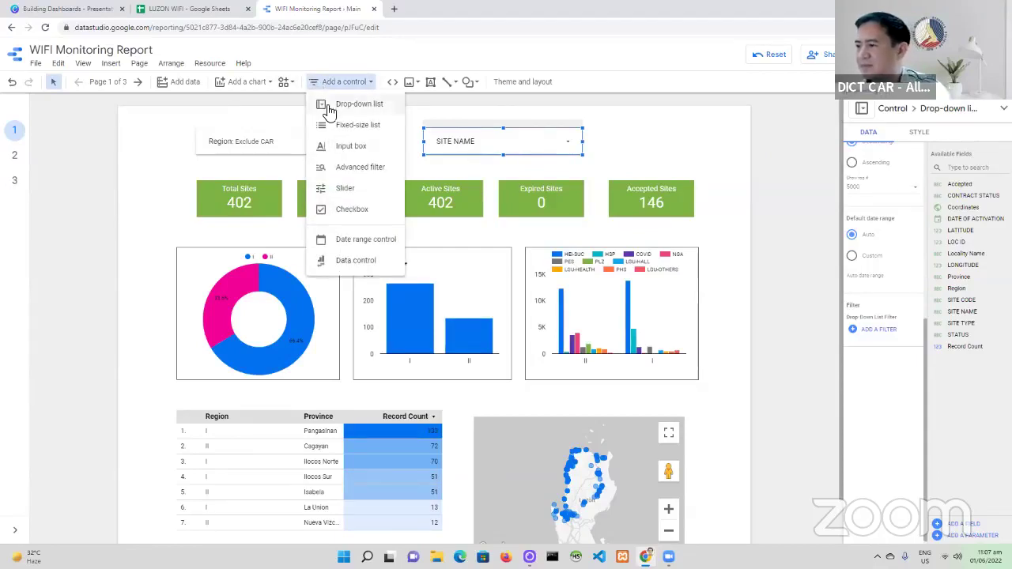
pyautogui.click(349, 150)
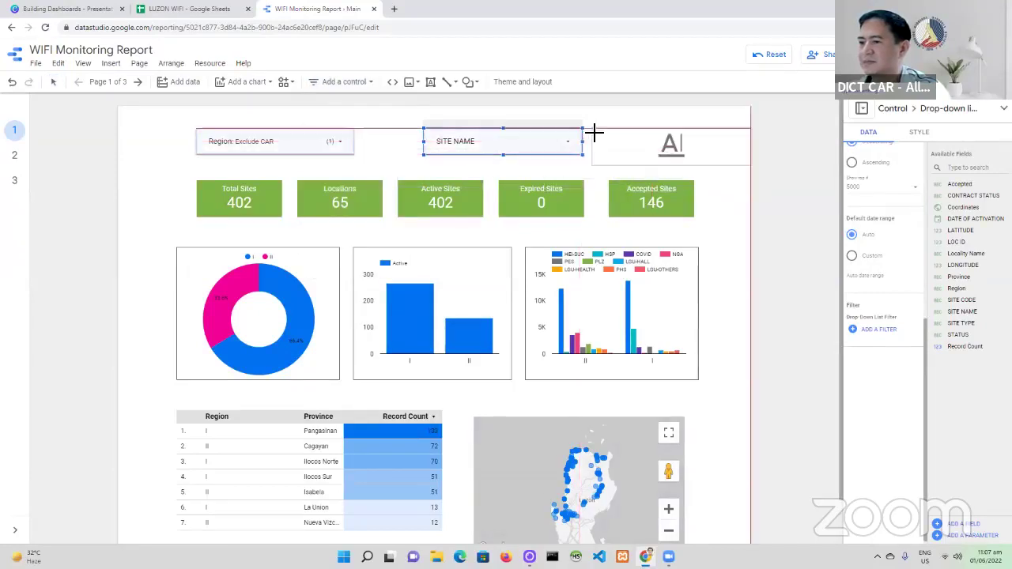
pyautogui.press('Escape')
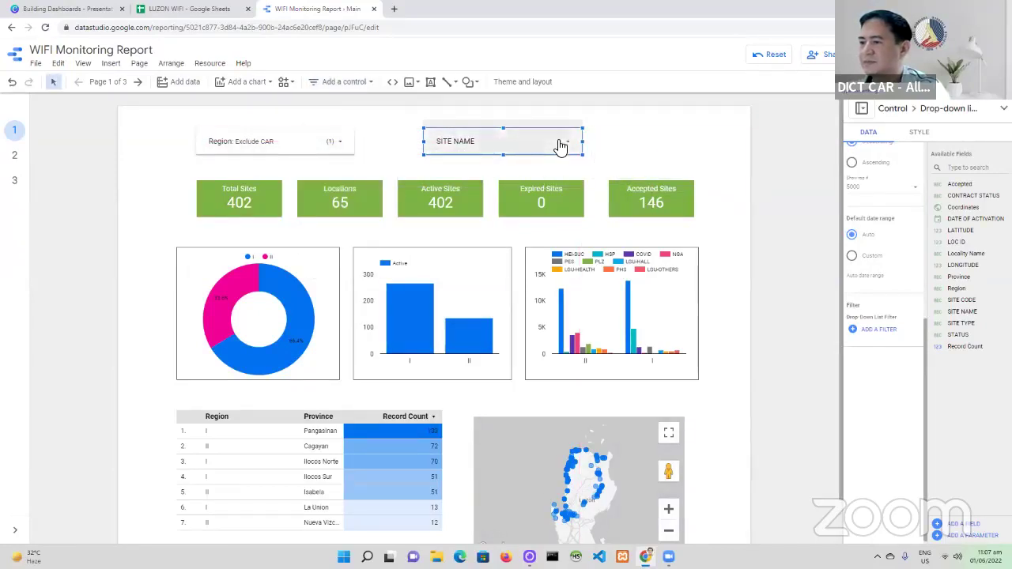
# - Change the SITE NAME control's style to a fixed-size list and preview it in view mode before returning to editing
pyautogui.click(922, 133)
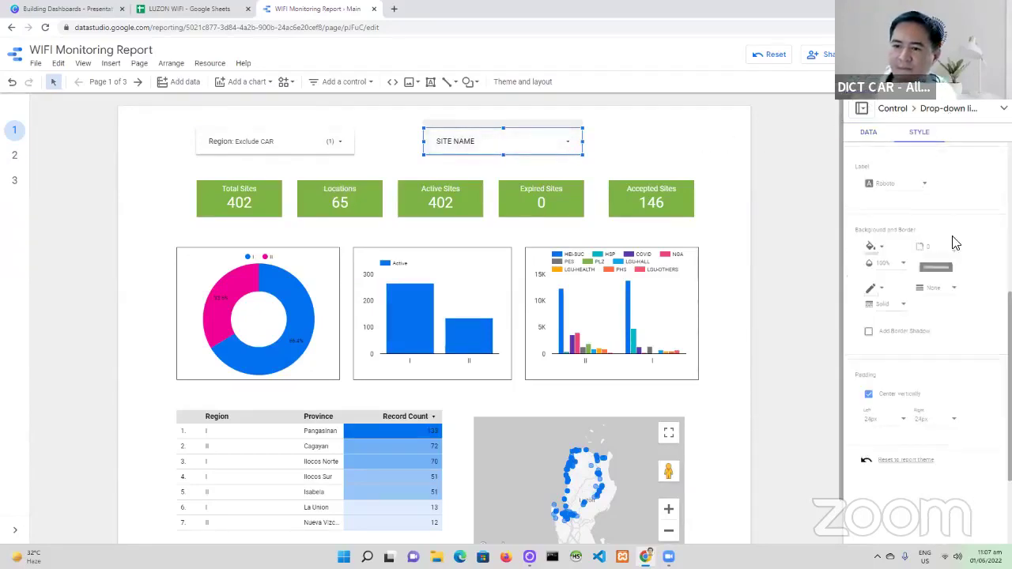
pyautogui.scroll(1, 955, 243)
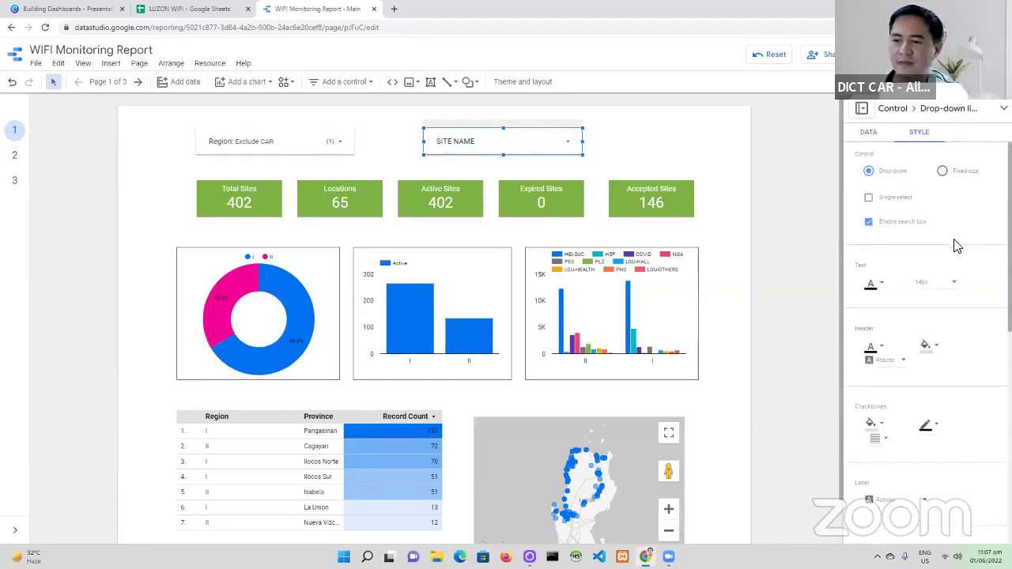
pyautogui.click(944, 173)
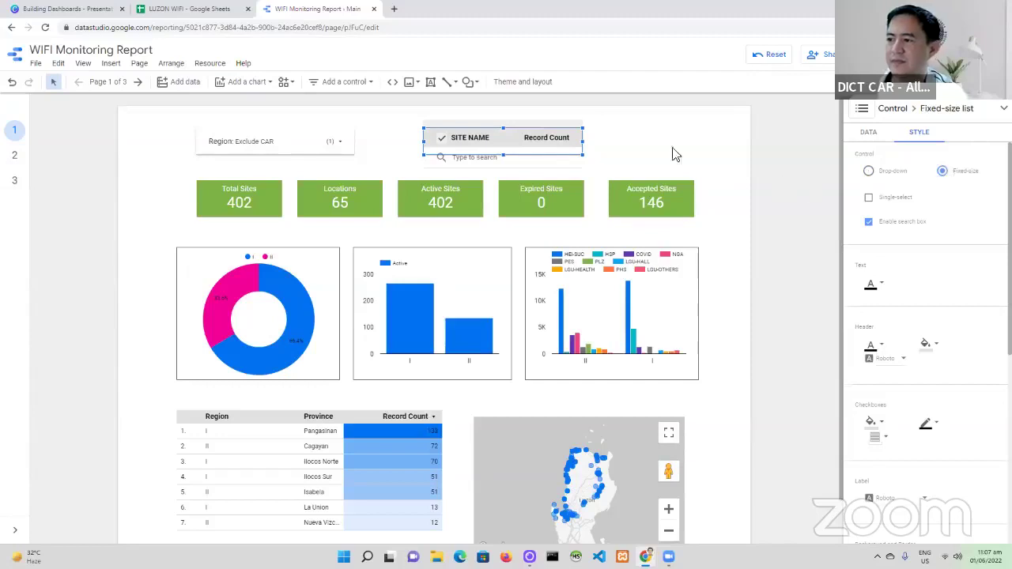
pyautogui.click(637, 143)
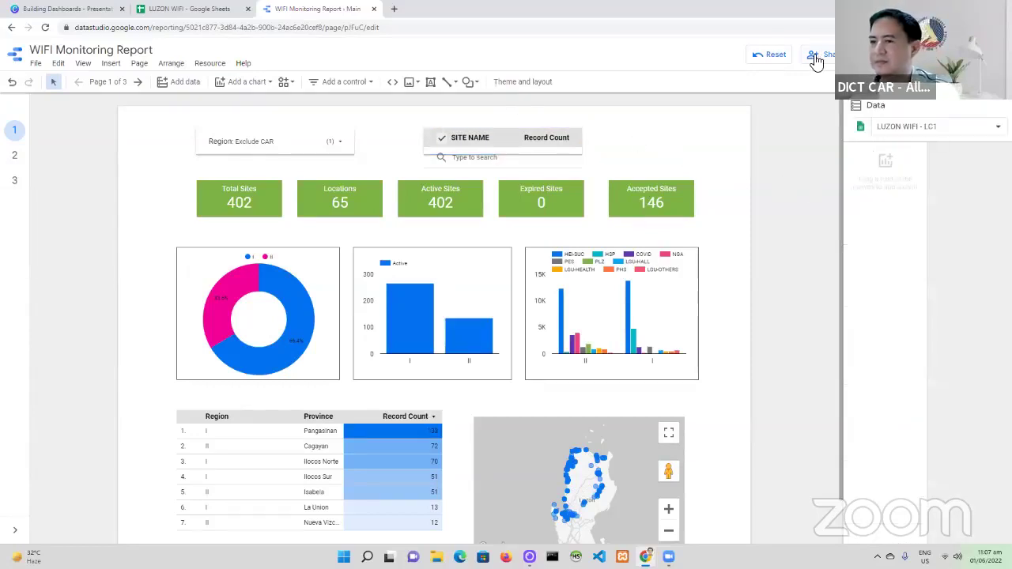
pyautogui.click(862, 54)
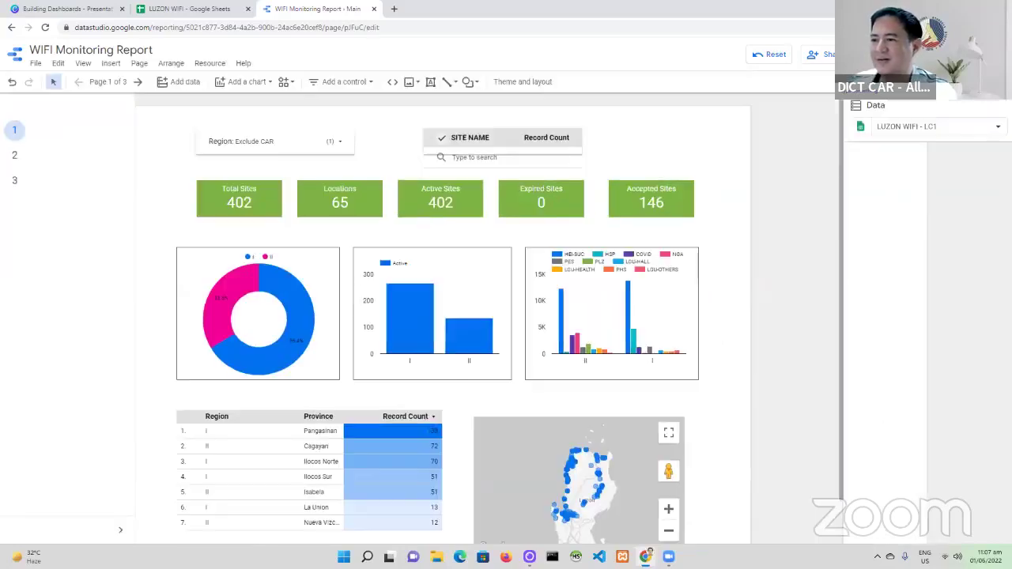
pyautogui.click(866, 54)
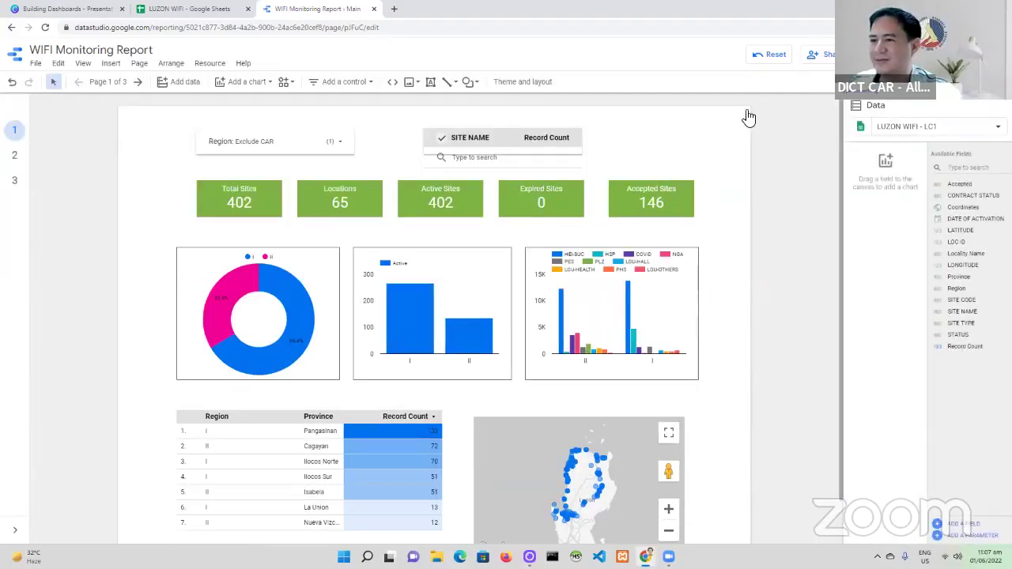
# - Restore the SITE NAME control's style to a drop-down list
pyautogui.click(548, 142)
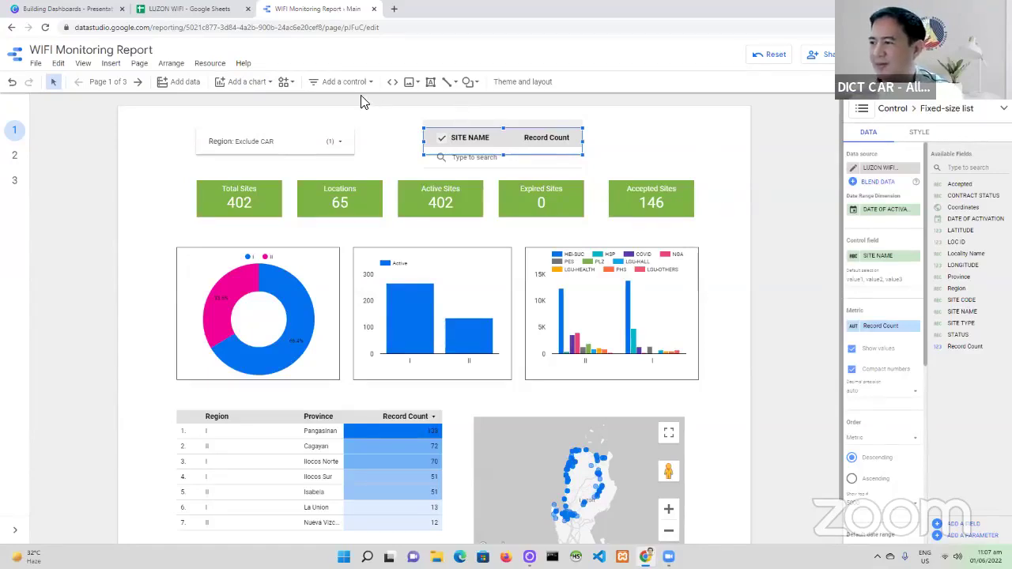
pyautogui.click(923, 134)
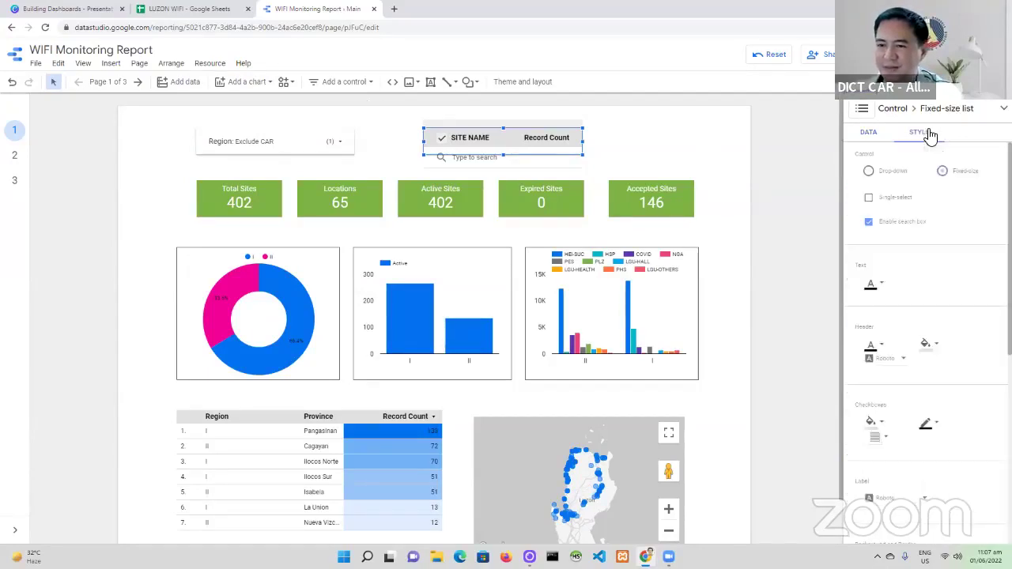
pyautogui.click(870, 172)
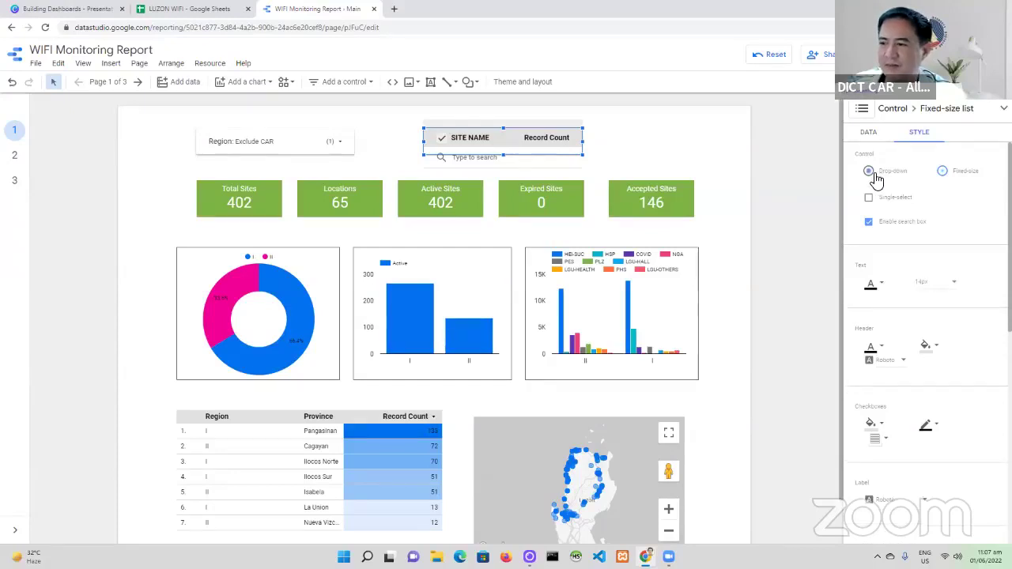
pyautogui.click(653, 140)
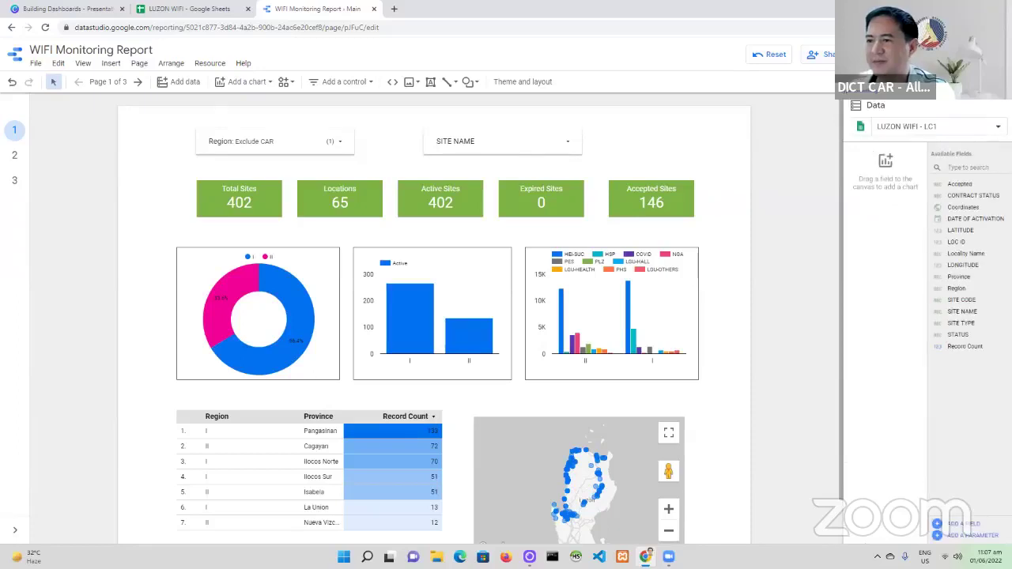
# - Switch the report to view mode, search the SITE NAME filter's values for "abra", and clear the search text
pyautogui.click(858, 54)
pyautogui.click(673, 125)
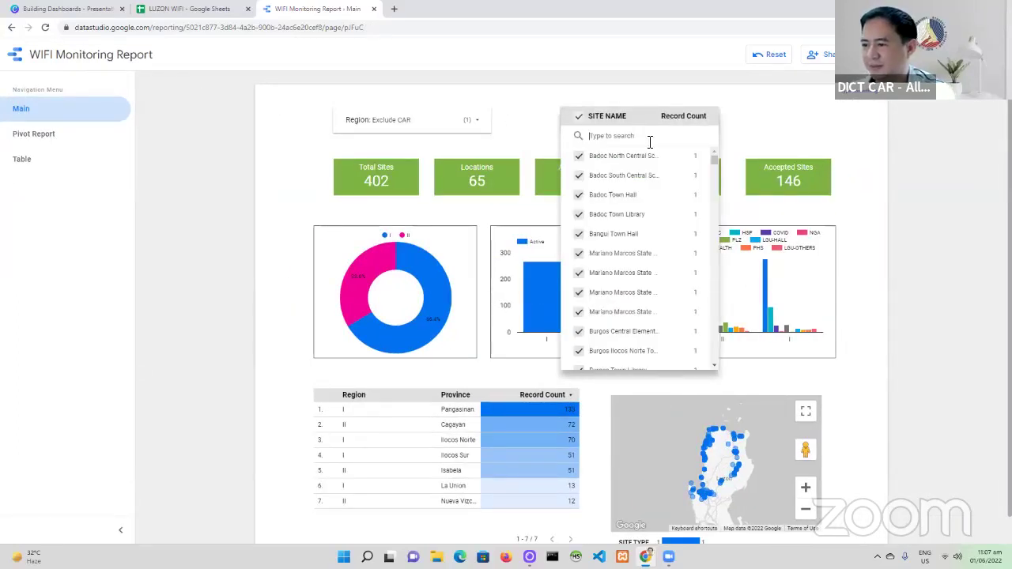
pyautogui.write('a')
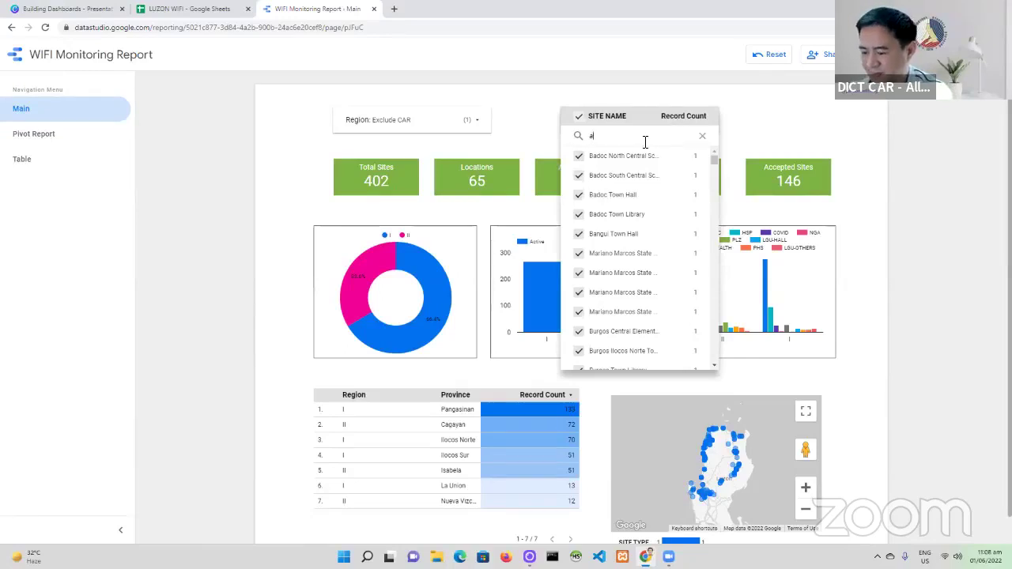
pyautogui.write('bra')
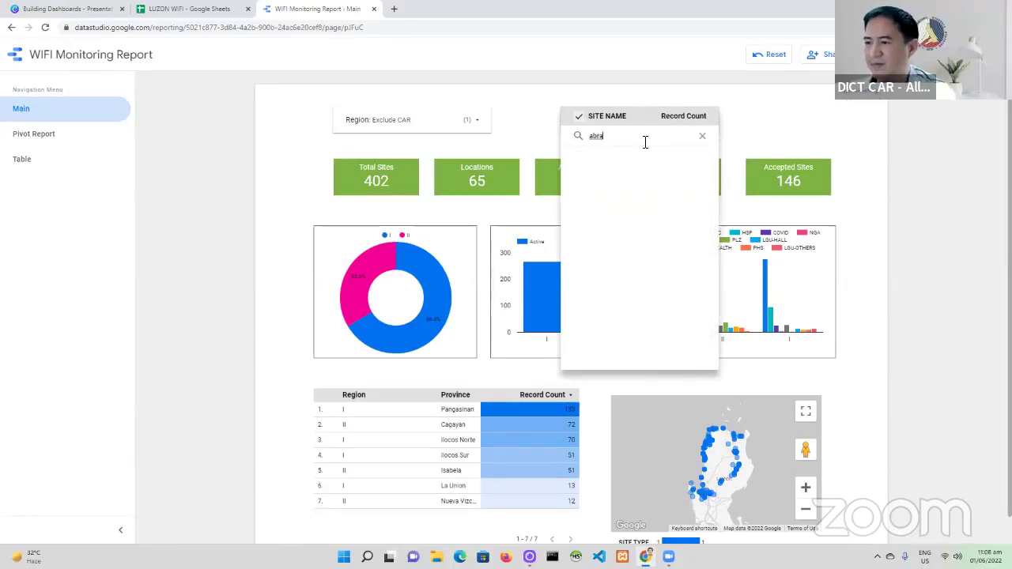
pyautogui.press('BackSpace')
pyautogui.press('BackSpace')
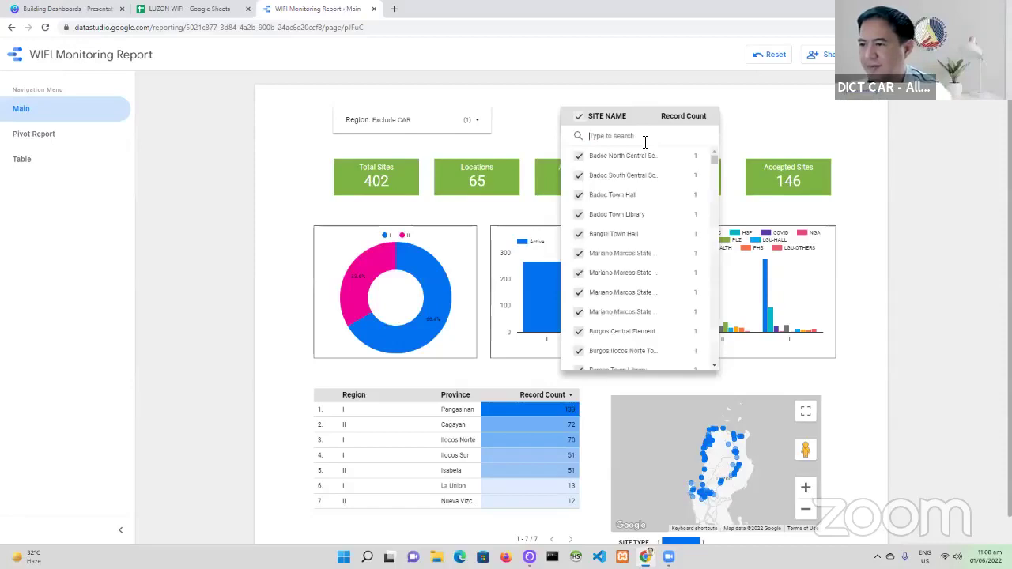
# - Search the SITE NAME filter for "Abra", shorten the term to "Ab" to browse the matches, and clear the search
pyautogui.write('A')
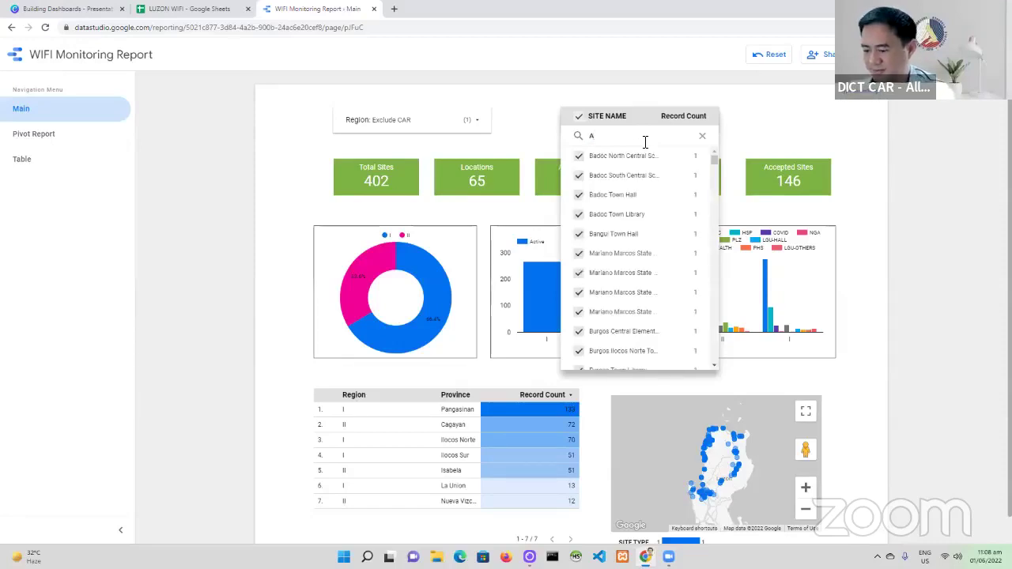
pyautogui.write('bra')
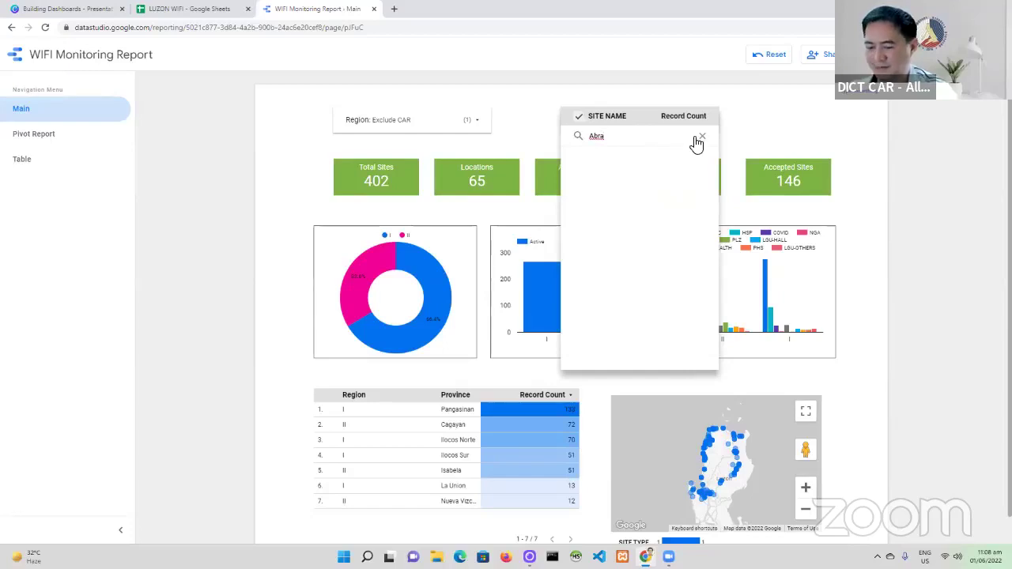
pyautogui.press('BackSpace')
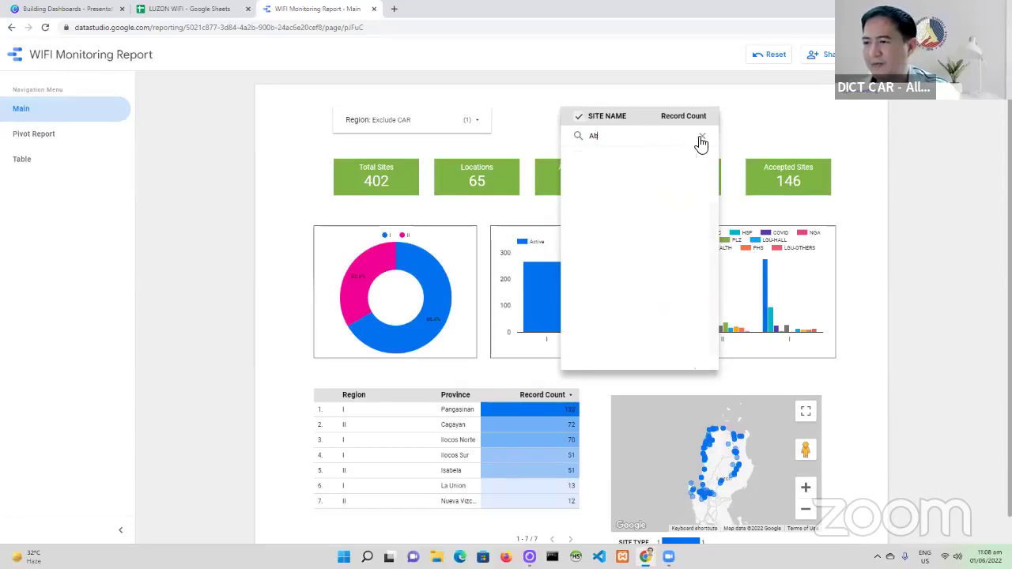
pyautogui.scroll(-3, 678, 200)
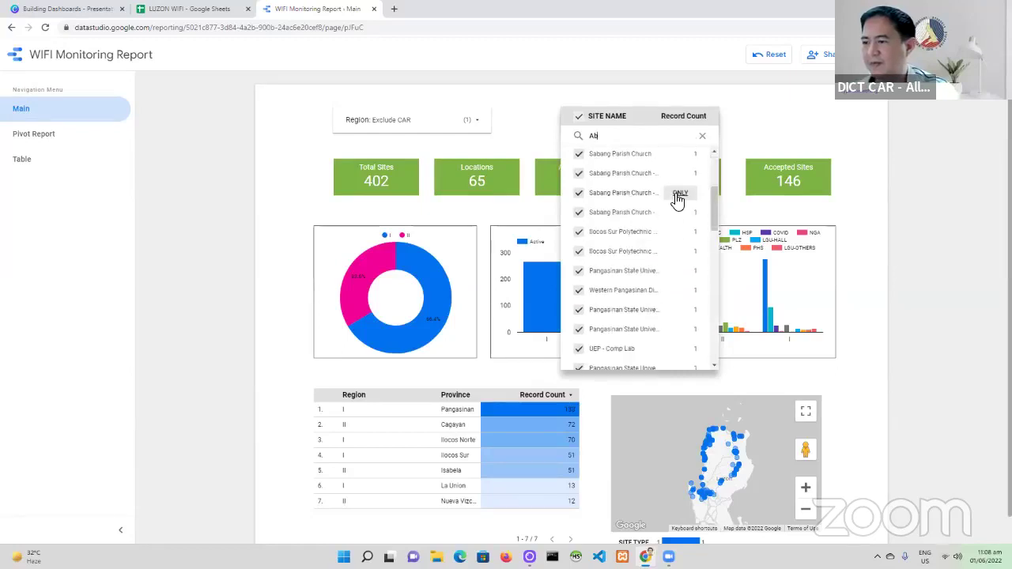
pyautogui.click(702, 135)
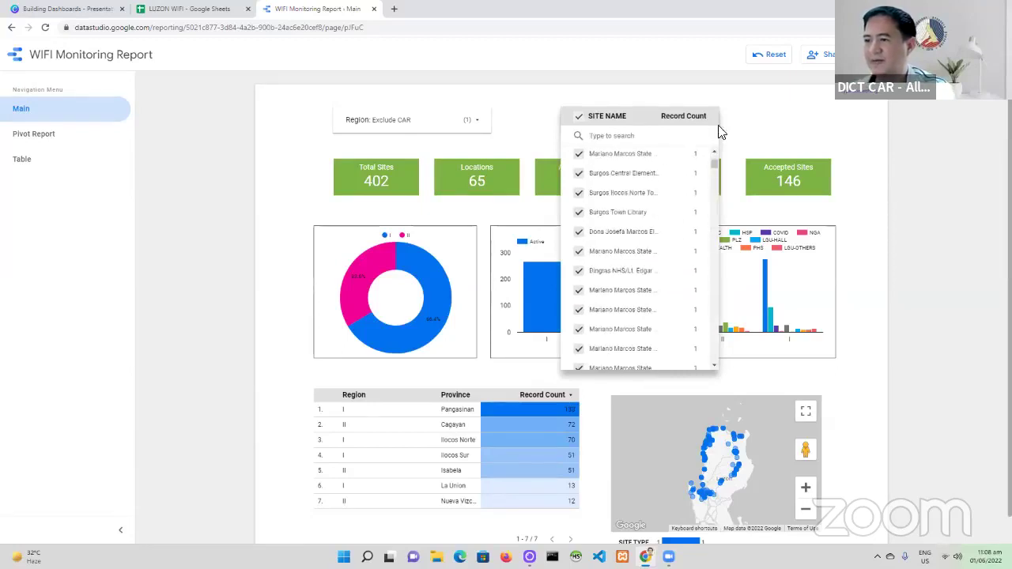
pyautogui.click(734, 127)
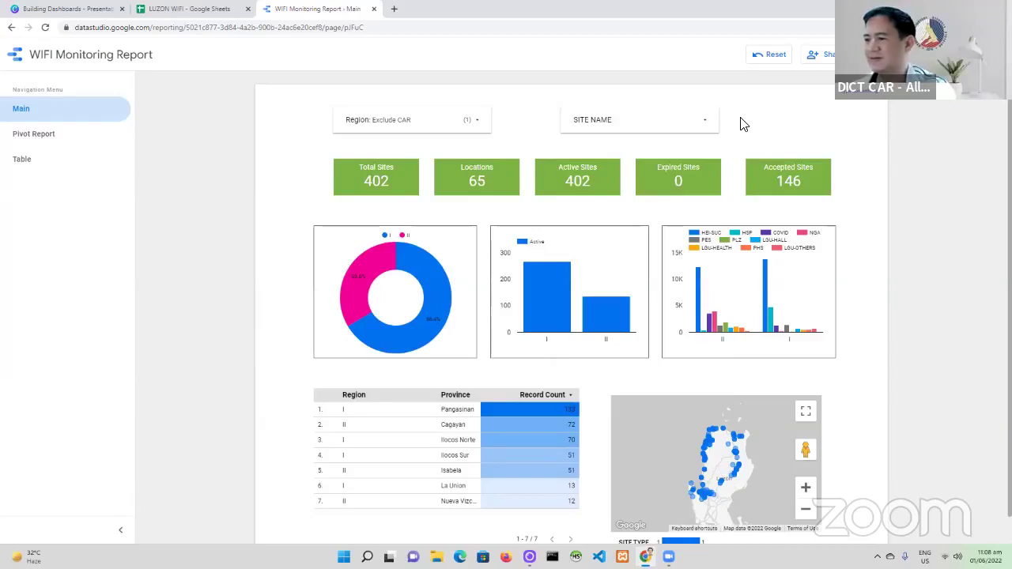
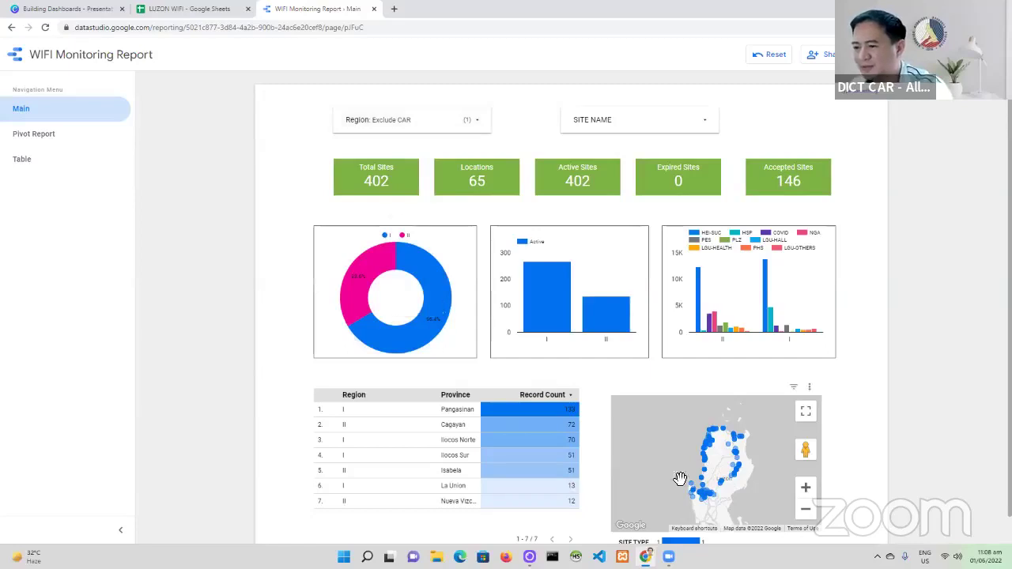
# - Include CAR in the Region filter again and check the values offered by the SITE NAME filter
pyautogui.click(451, 125)
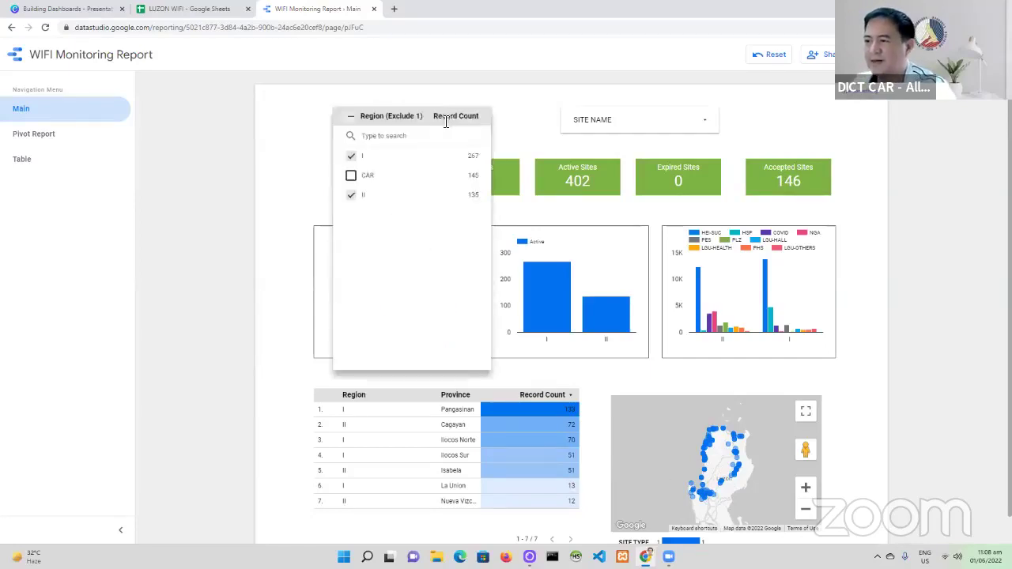
pyautogui.click(353, 175)
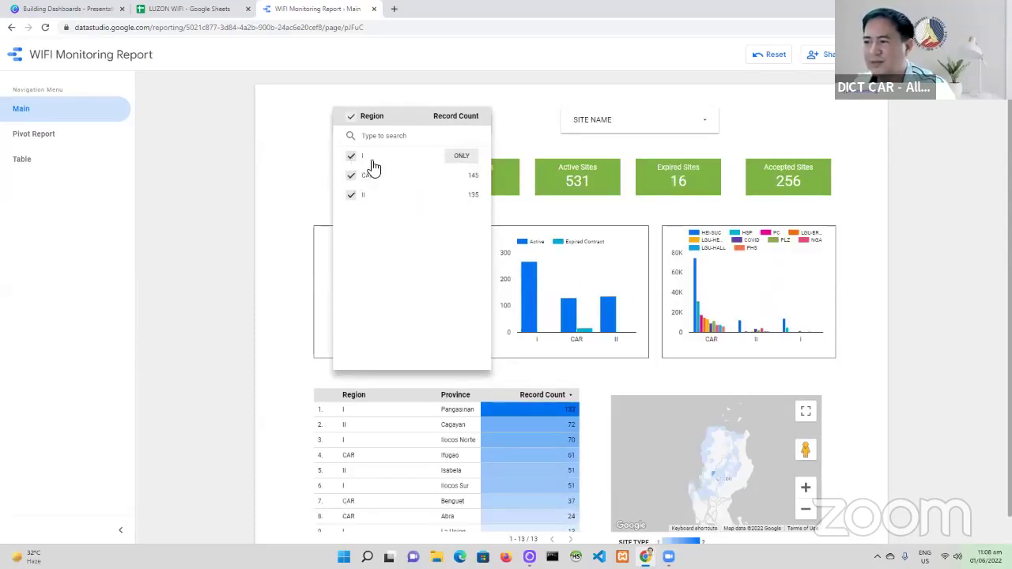
pyautogui.click(514, 128)
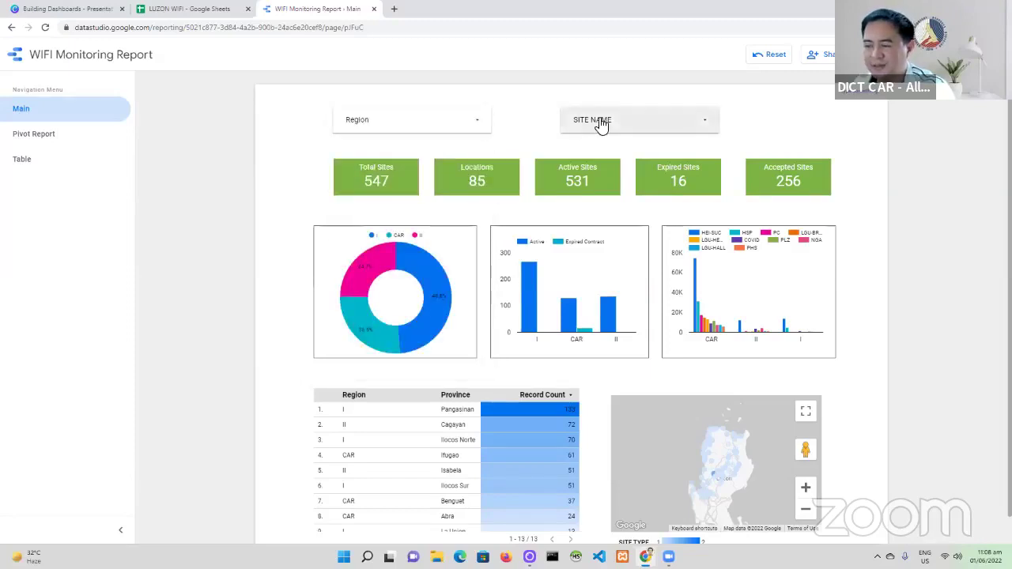
pyautogui.click(669, 126)
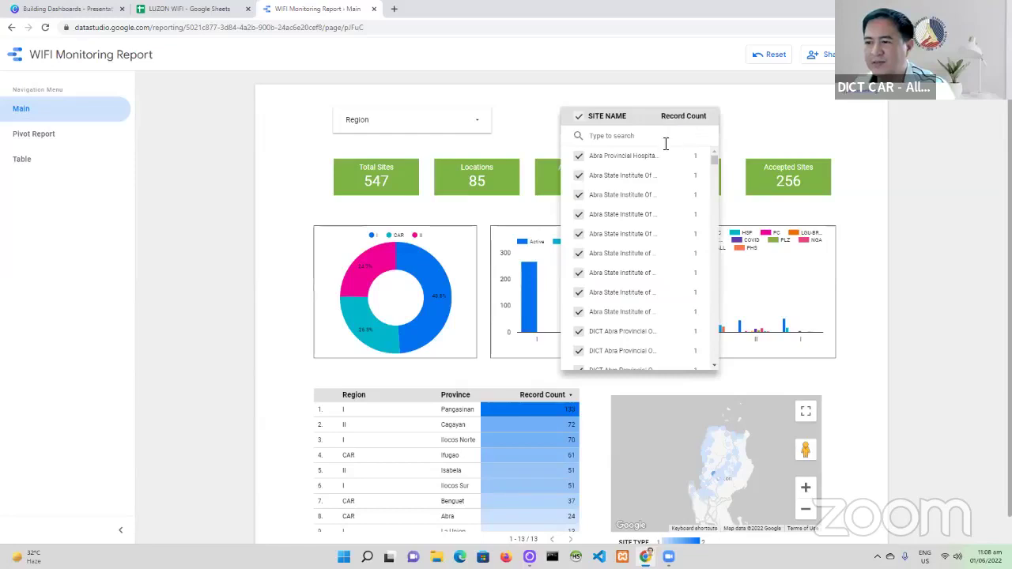
pyautogui.click(823, 131)
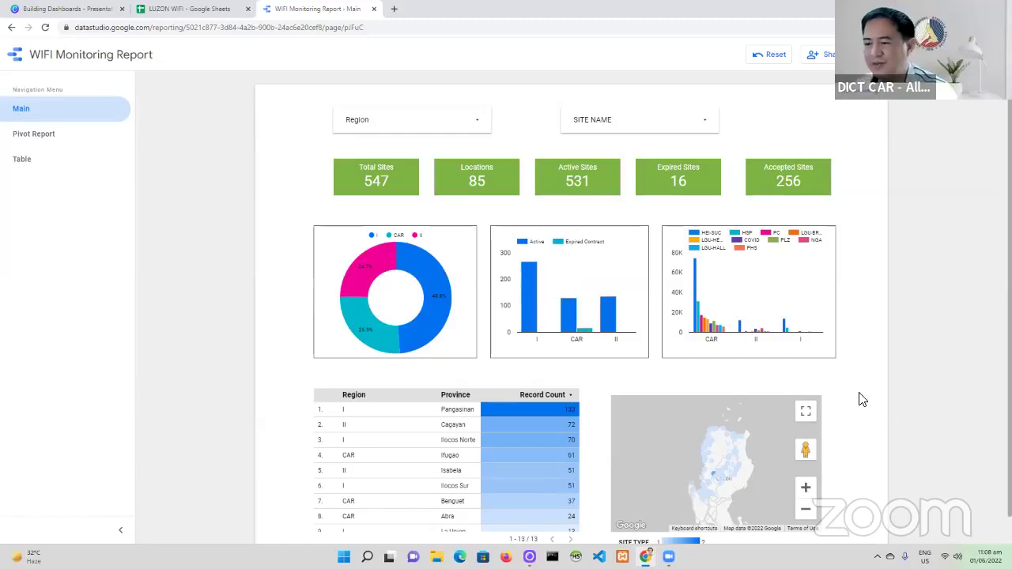
# - Cross-filter the Main page to Region I from the status bar chart and the donut chart, and reset the report's filters
pyautogui.scroll(-1, 867, 400)
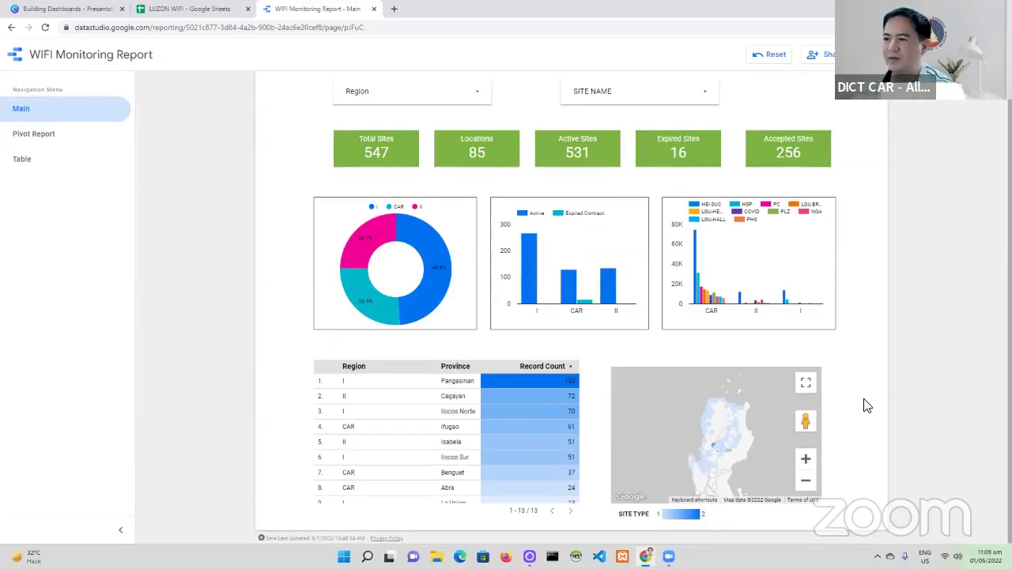
pyautogui.moveTo(529, 292)
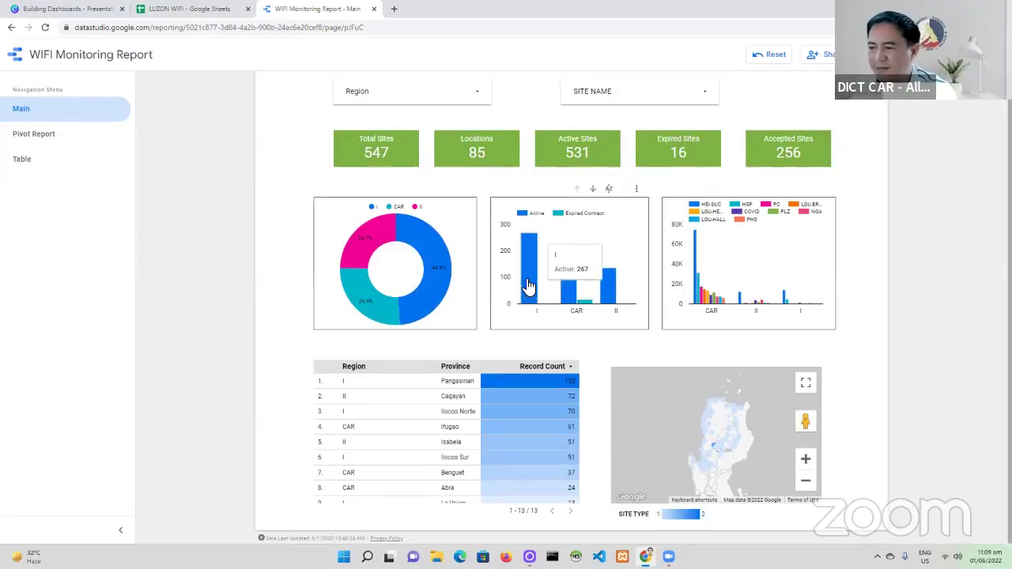
pyautogui.click(528, 284)
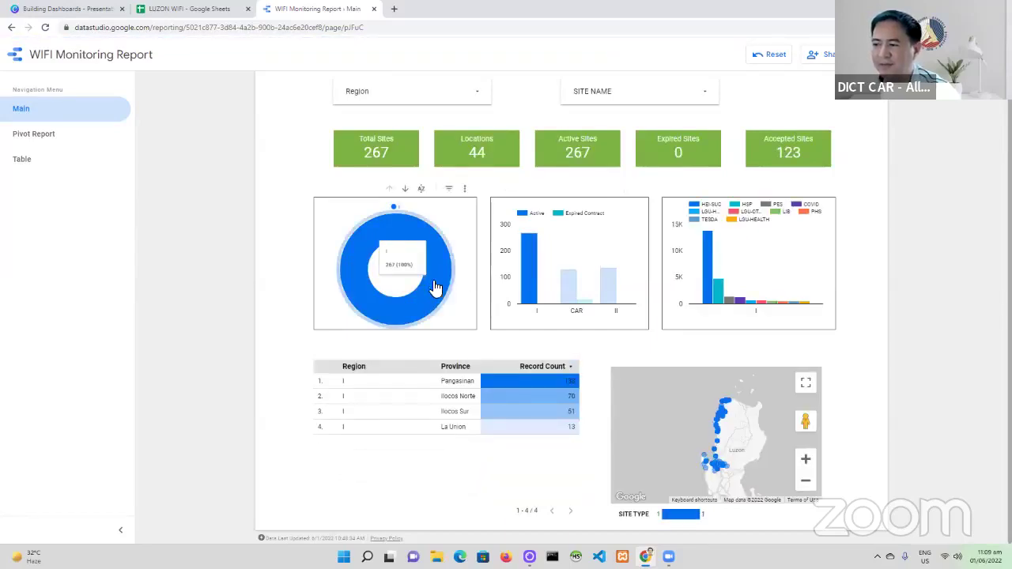
pyautogui.click(436, 287)
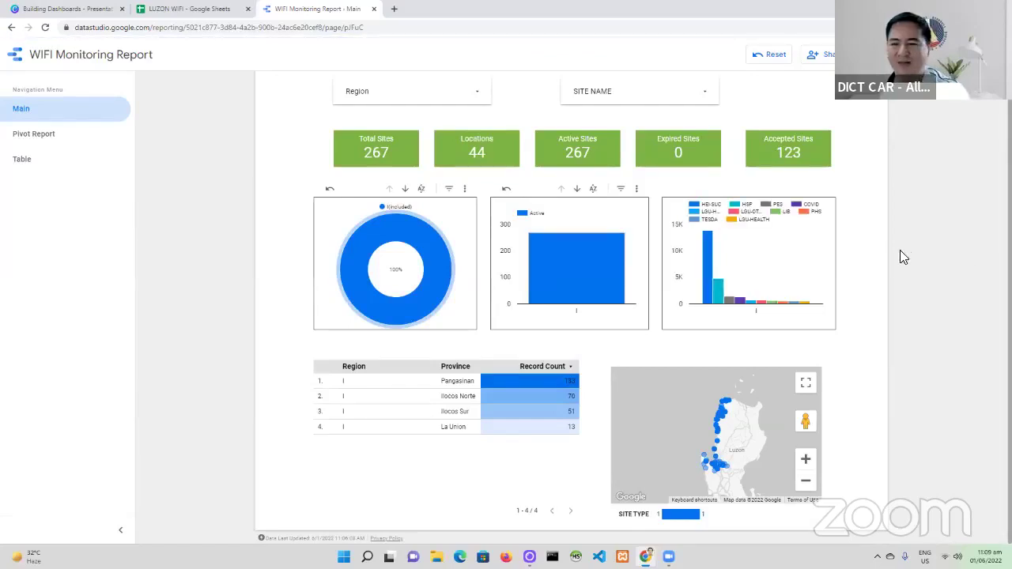
pyautogui.click(763, 57)
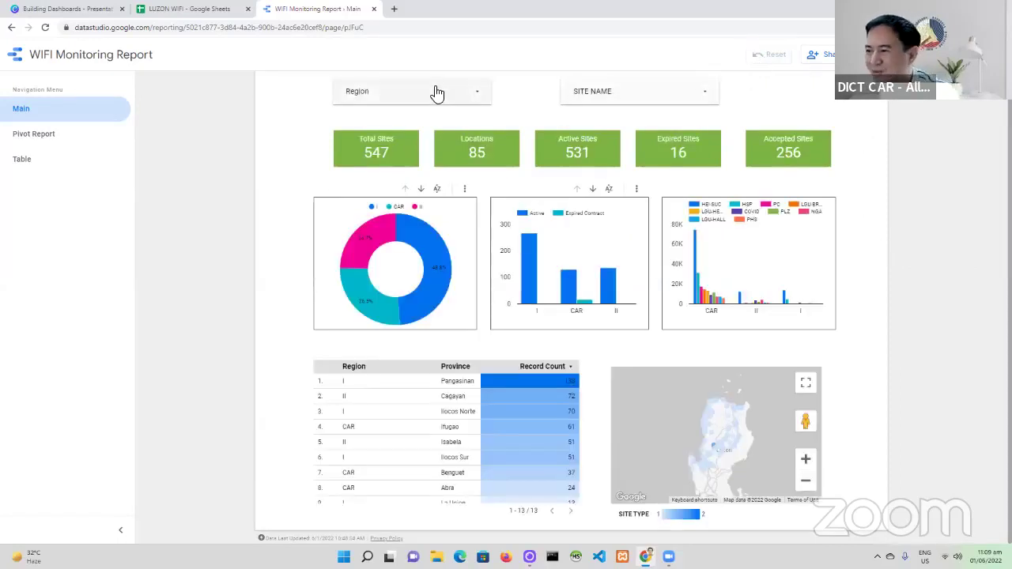
# - Check the Region filter's values and search the SITE NAME filter for "abra"
pyautogui.click(436, 91)
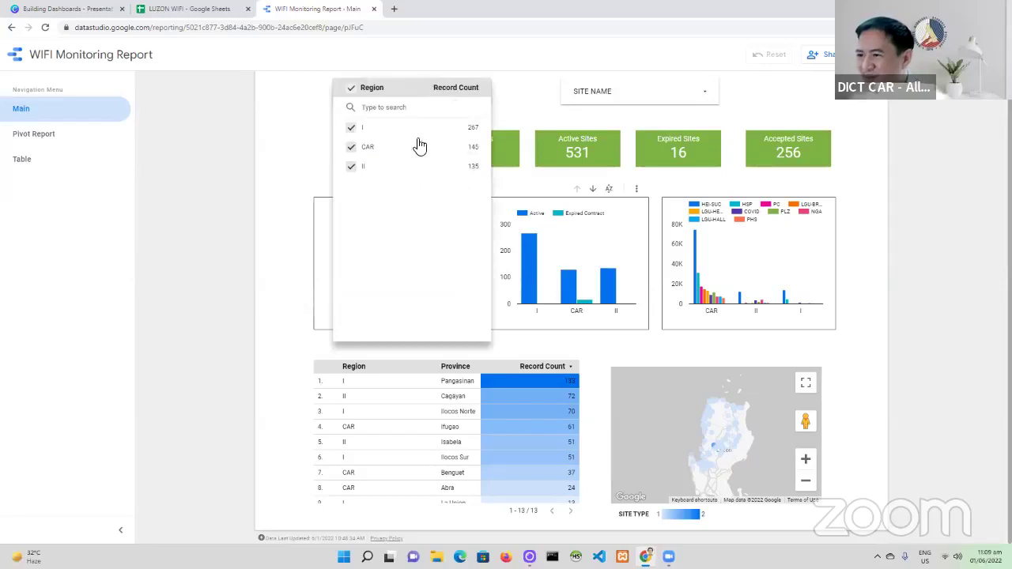
pyautogui.click(630, 96)
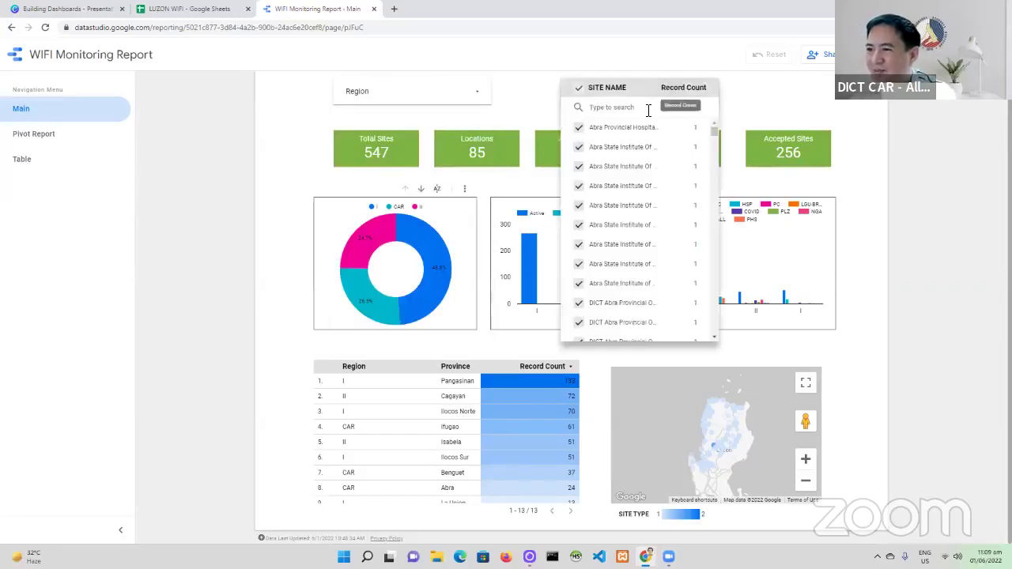
pyautogui.write('ab')
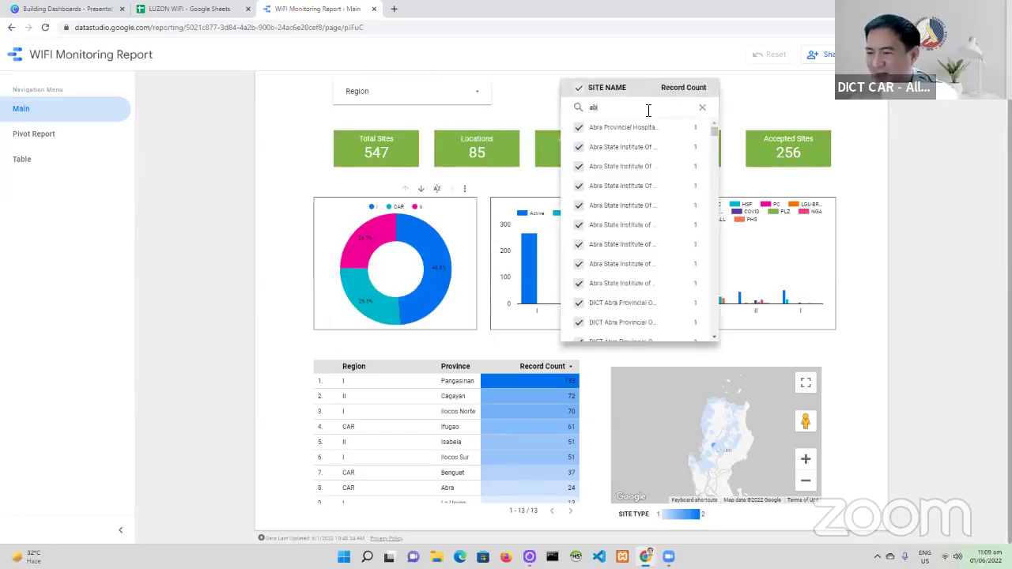
pyautogui.write('ra')
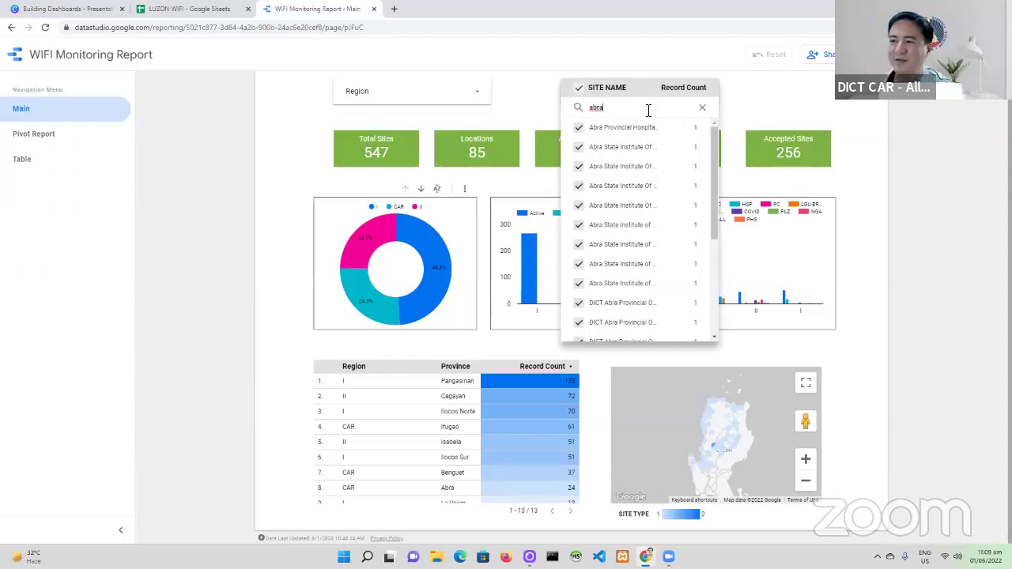
# - Return the report to edit mode and add an advanced filter control beside the SITE NAME drop-down
pyautogui.scroll(-3, 651, 192)
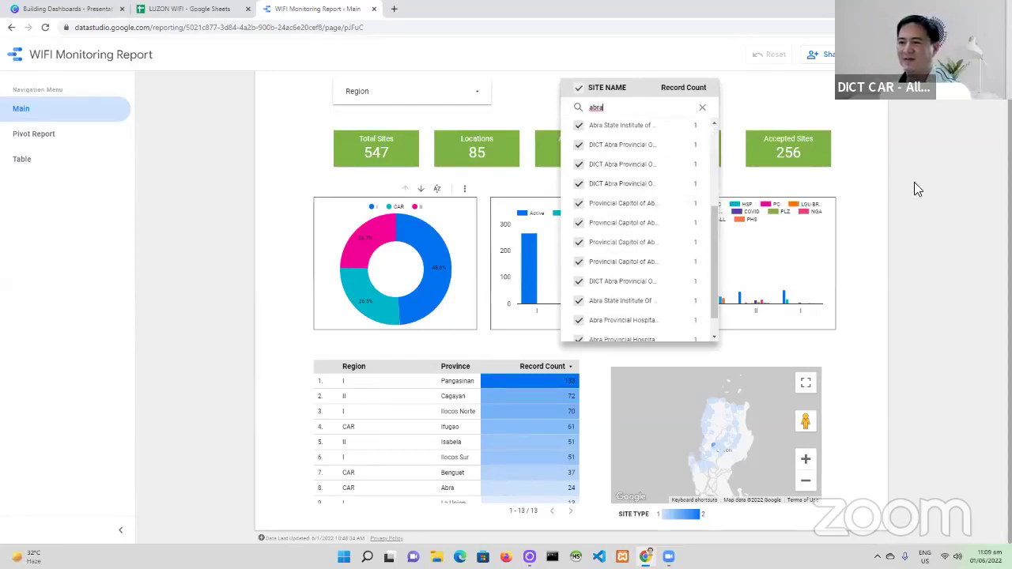
pyautogui.click(890, 190)
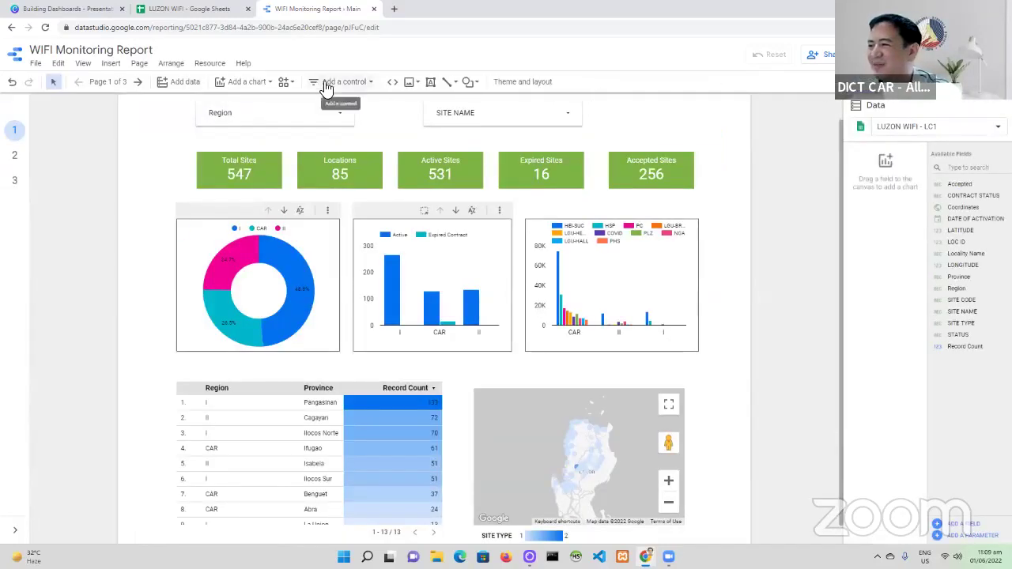
pyautogui.click(326, 82)
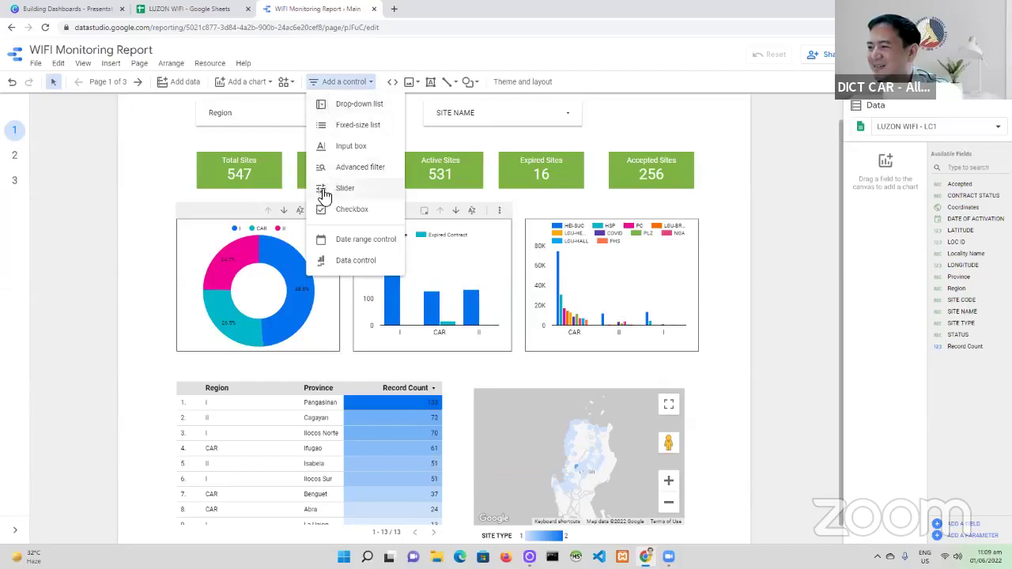
pyautogui.click(357, 166)
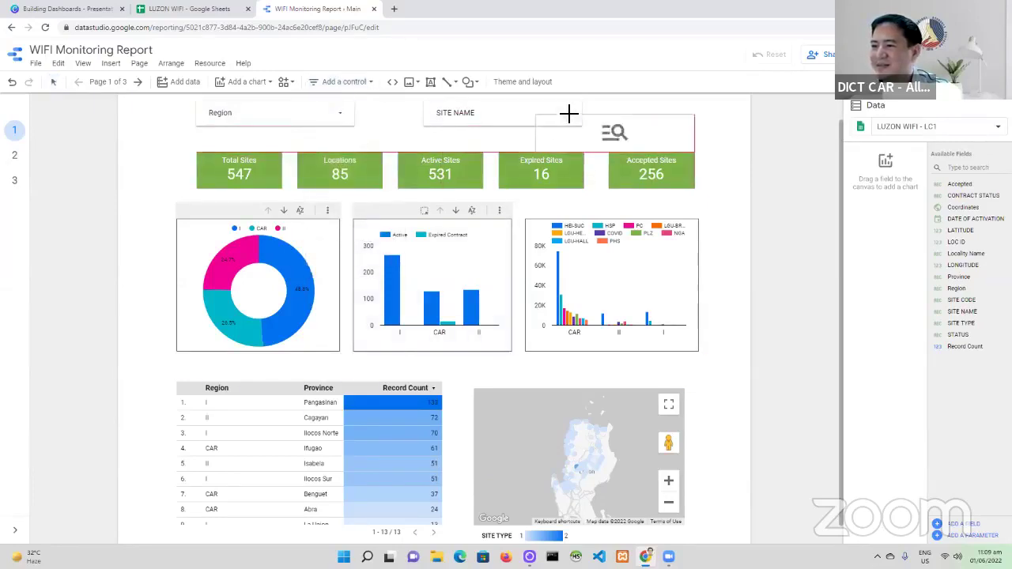
pyautogui.click(625, 100)
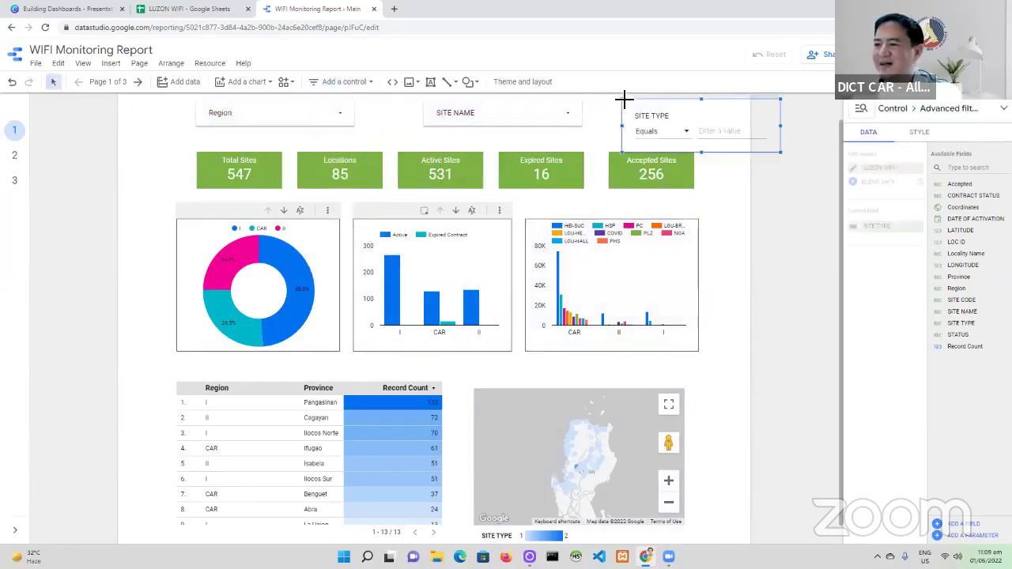
# - Delete the SITE NAME drop-down control and move the advanced filter into its place
pyautogui.click(527, 115)
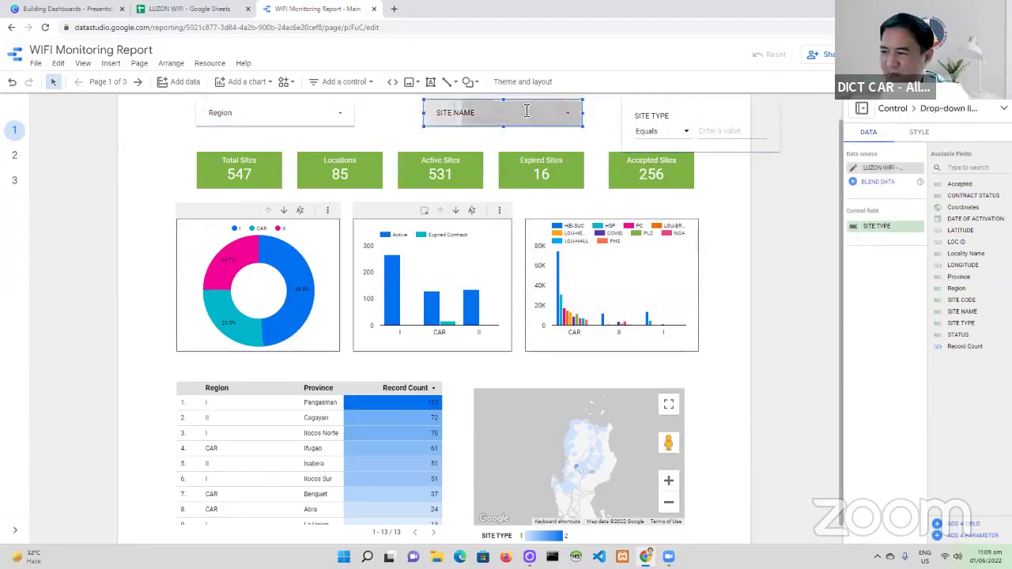
pyautogui.click(526, 113)
pyautogui.click(419, 116)
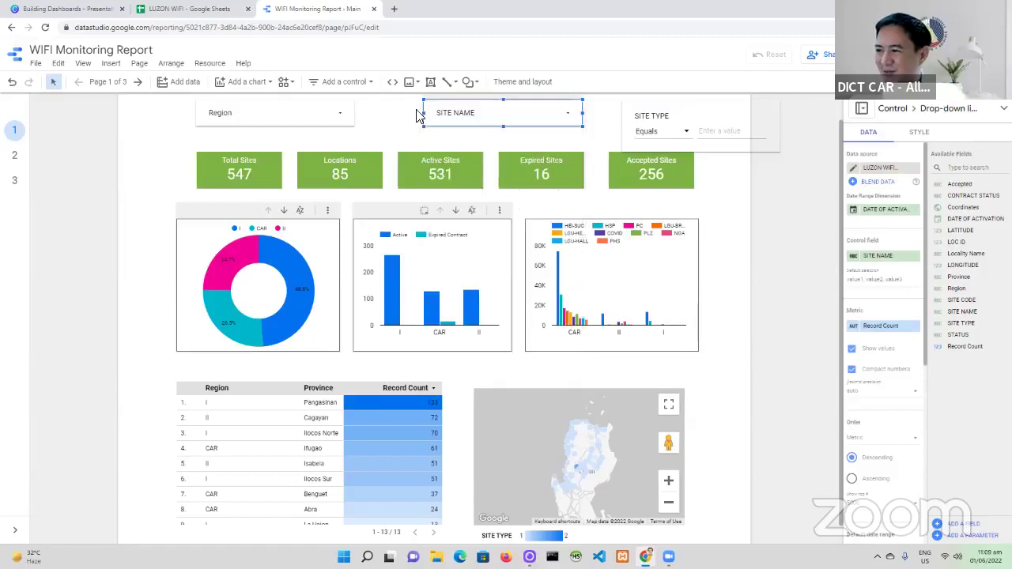
pyautogui.press('Delete')
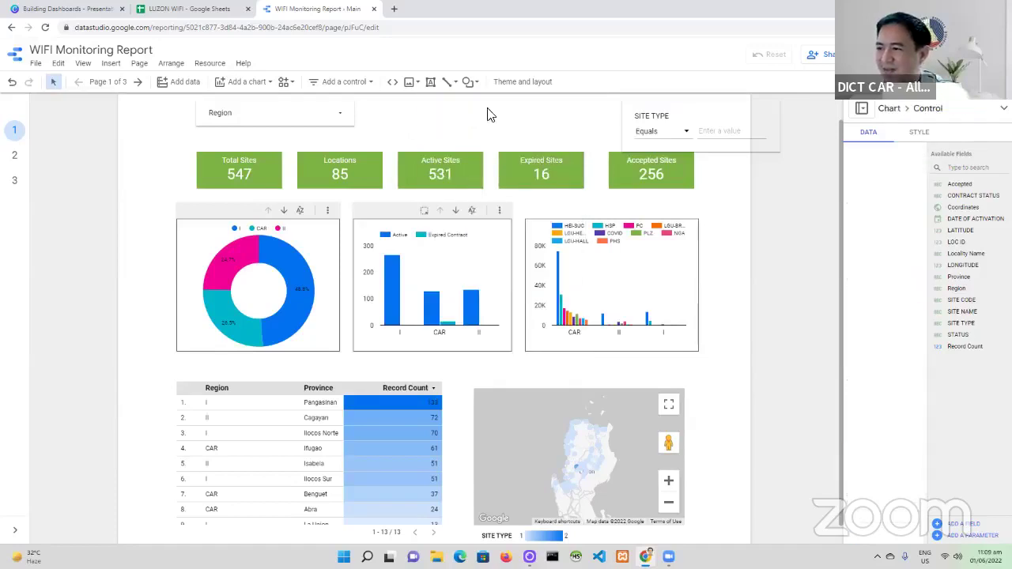
pyautogui.moveTo(651, 116); pyautogui.dragTo(451, 115)
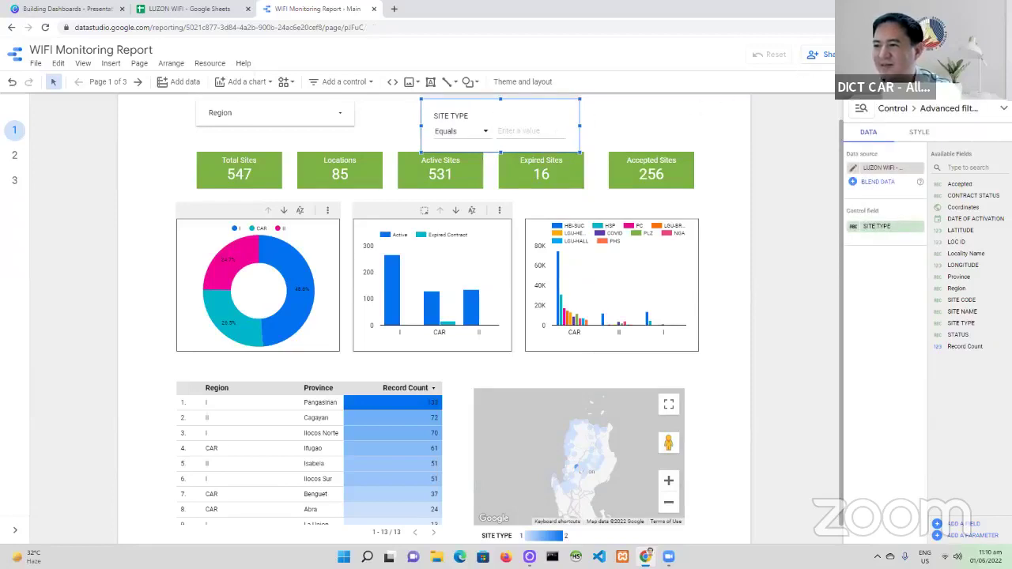
# - In view mode, set the SITE TYPE advanced filter to Contains and apply the value "abra"
pyautogui.click(874, 54)
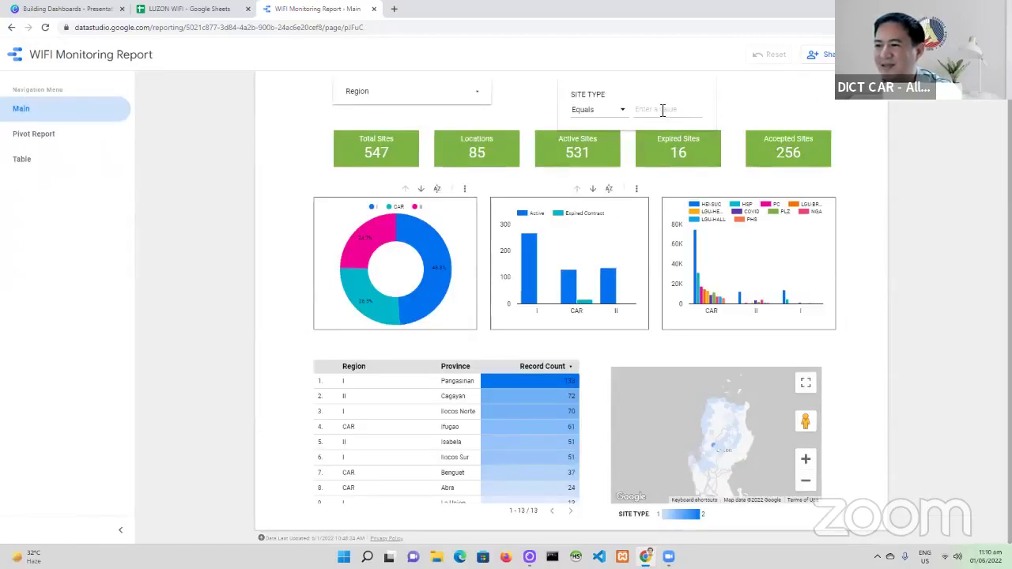
pyautogui.click(623, 114)
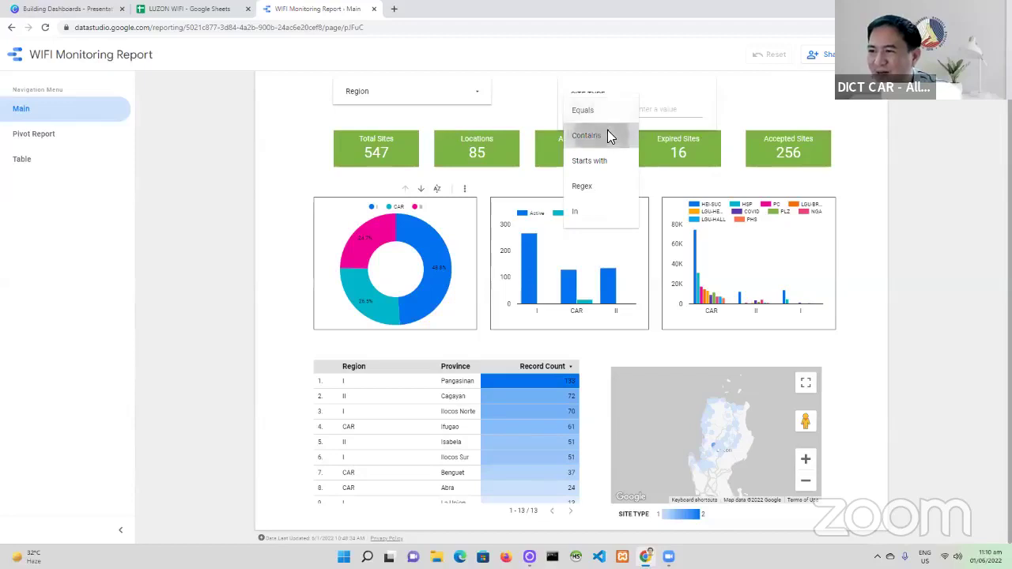
pyautogui.click(607, 133)
pyautogui.click(653, 117)
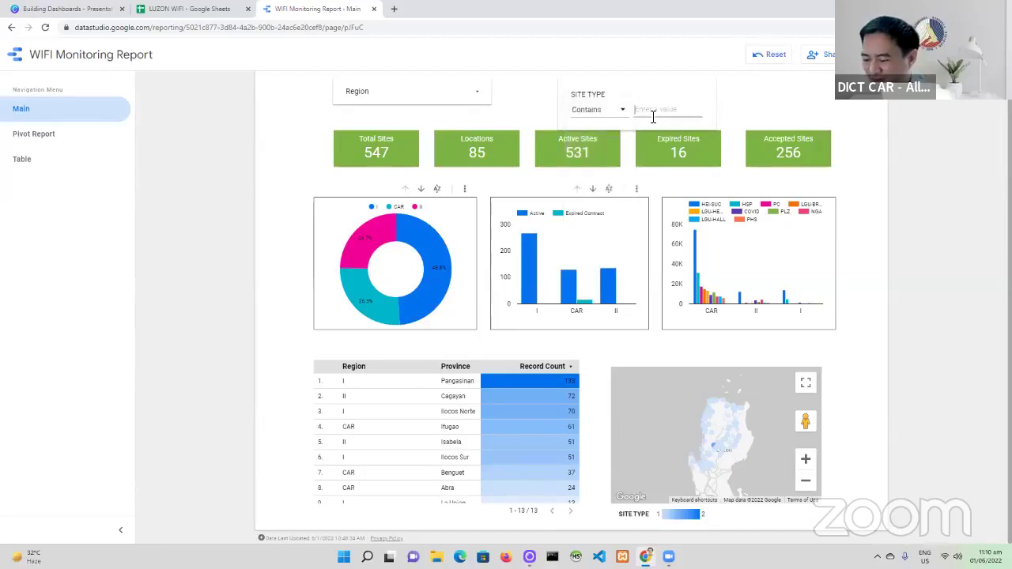
pyautogui.write('s')
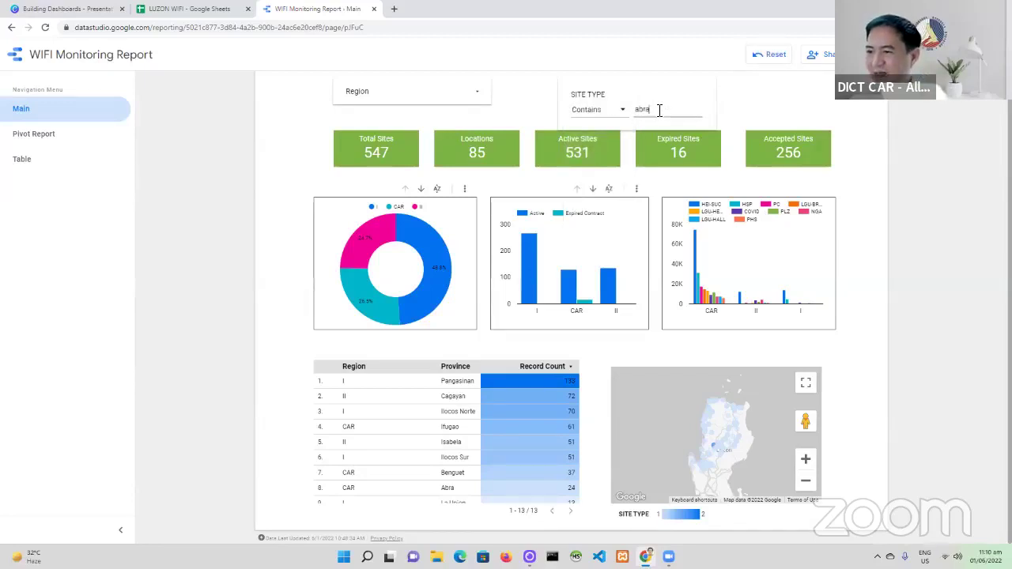
pyautogui.press('Return')
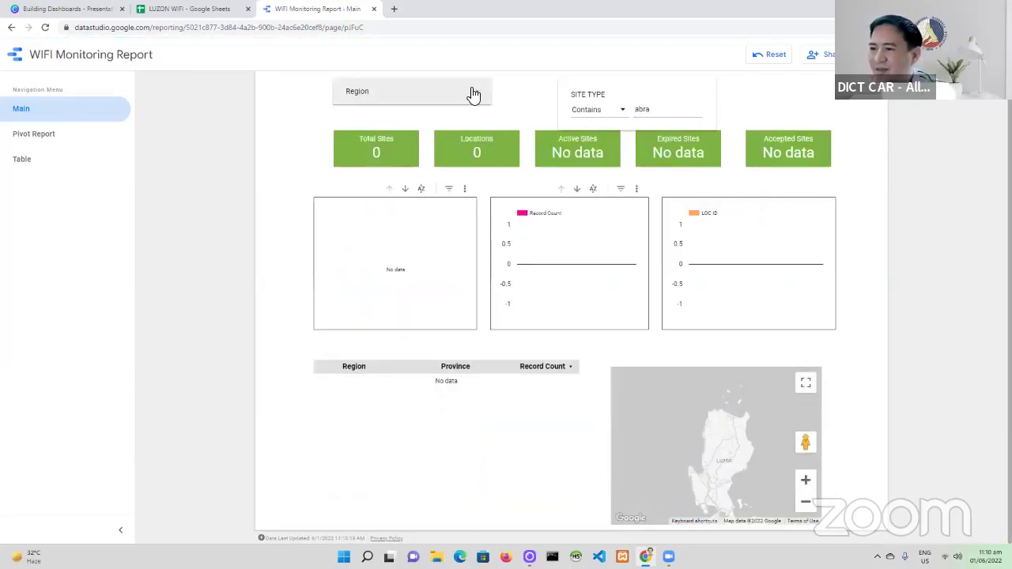
# - Change the SITE TYPE filter value to "Abra" and check the values offered by the Region filter
pyautogui.doubleClick(647, 110)
pyautogui.write('A')
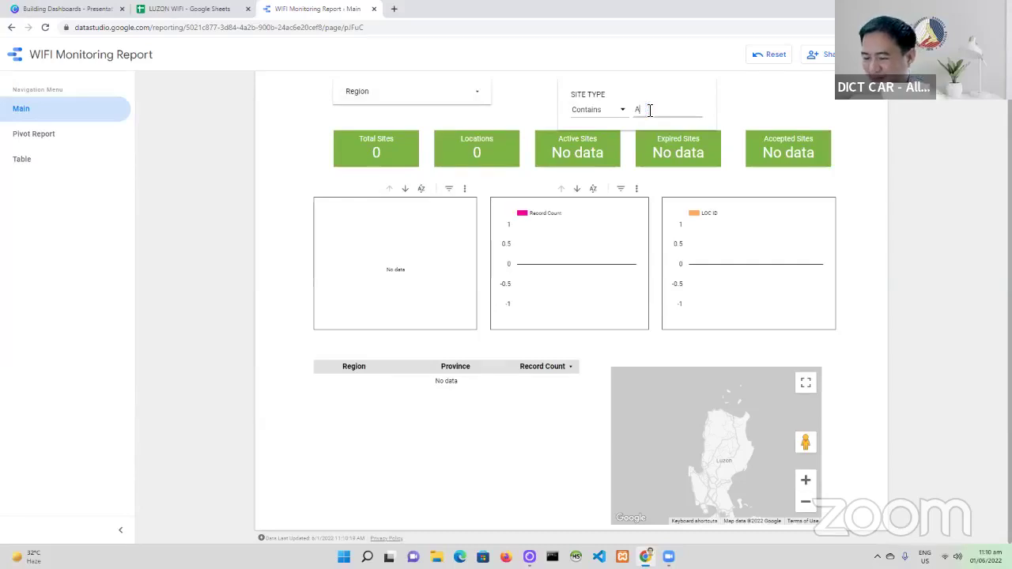
pyautogui.write('bra')
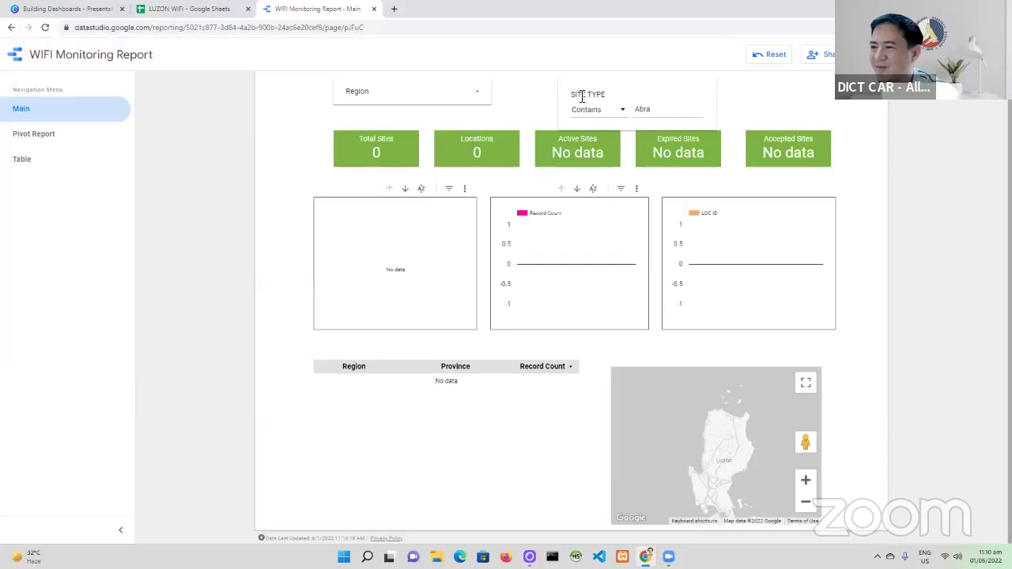
pyautogui.click(472, 101)
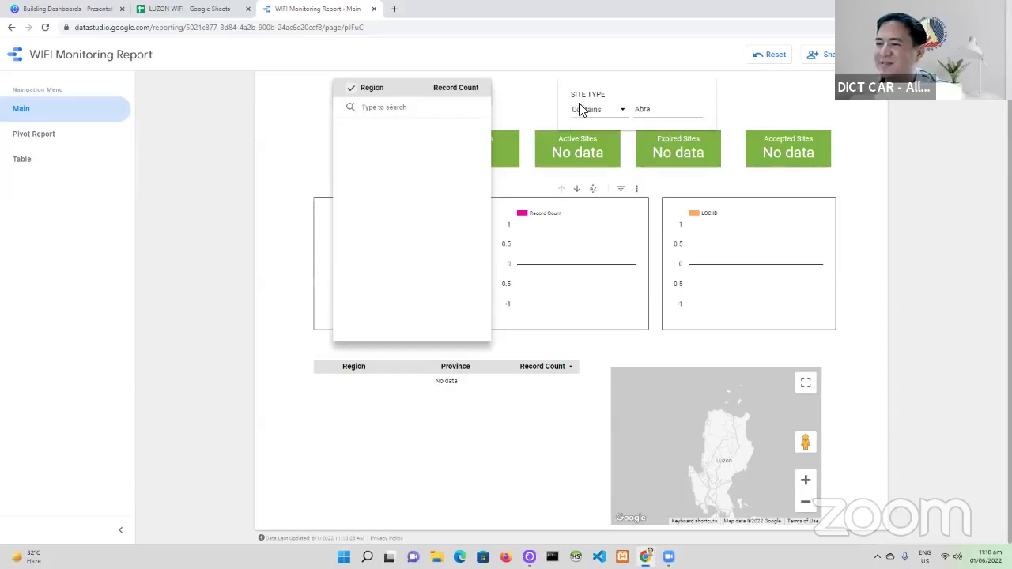
pyautogui.click(605, 104)
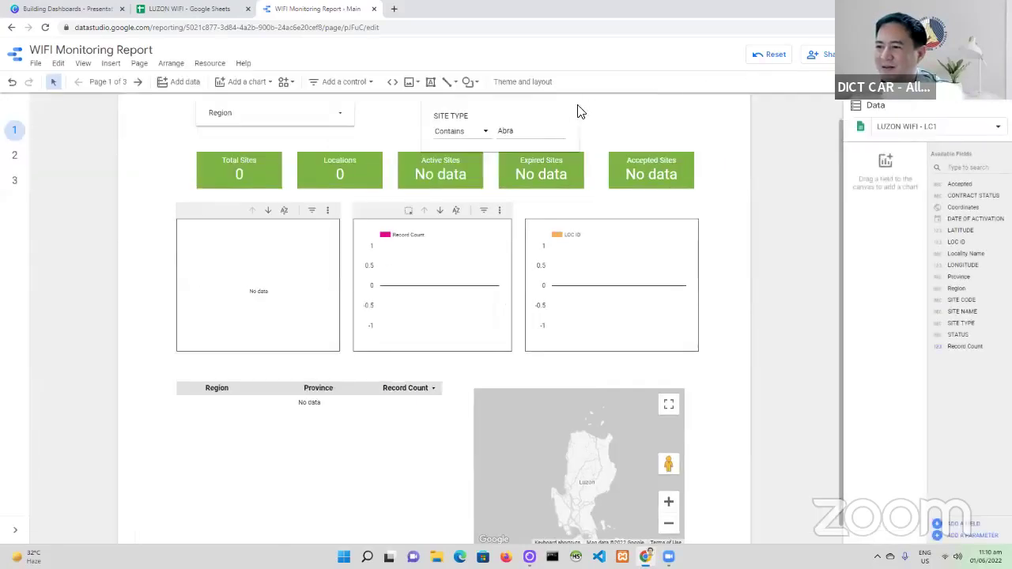
# - In edit mode, change the advanced filter's control field to SITE NAME
pyautogui.click(536, 116)
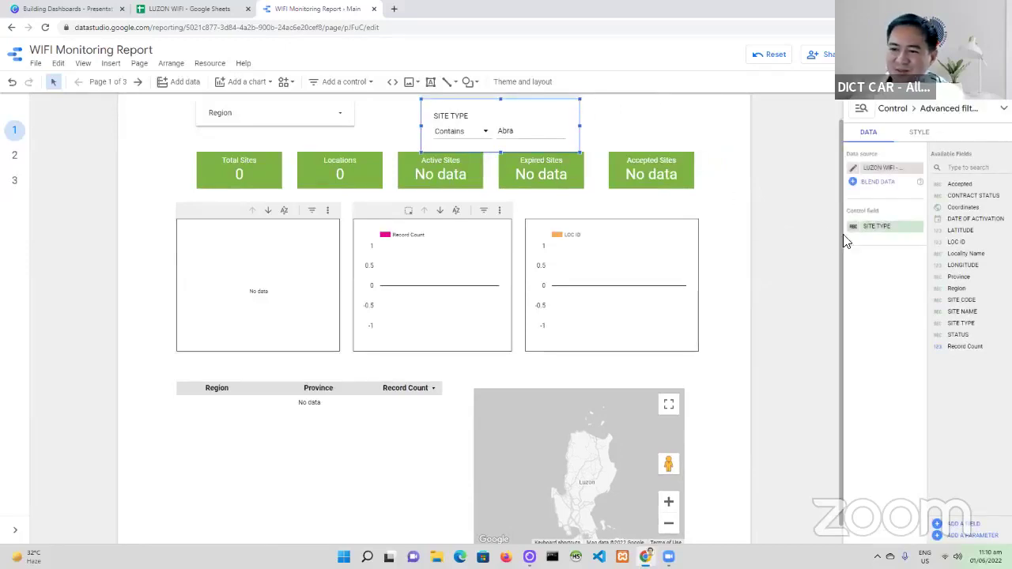
pyautogui.click(895, 227)
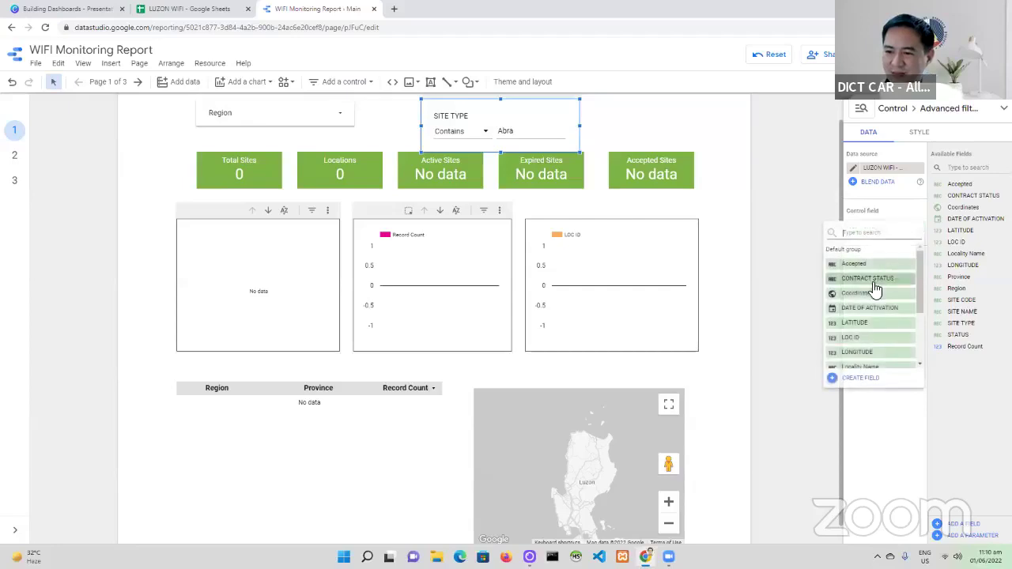
pyautogui.scroll(-2, 876, 299)
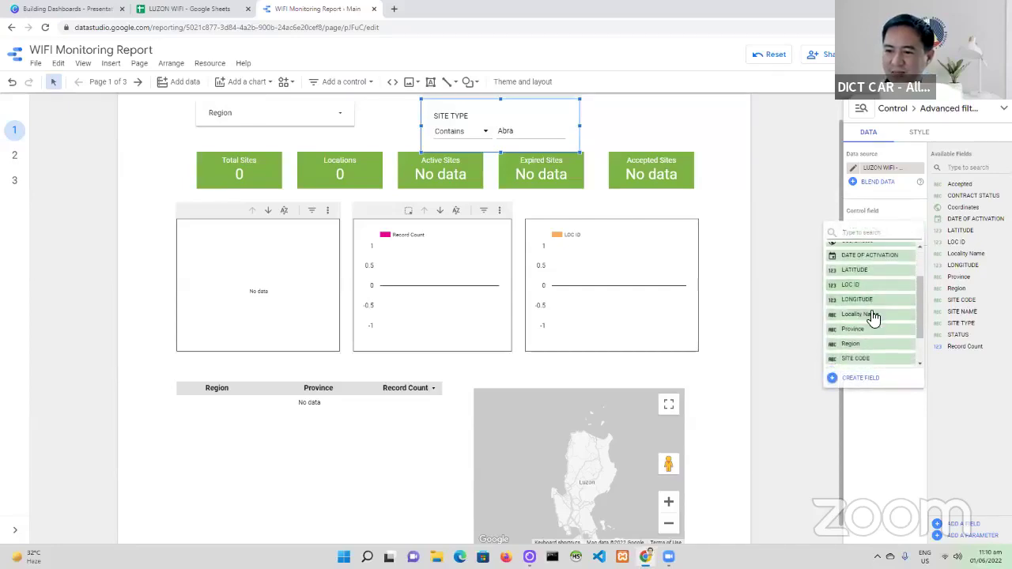
pyautogui.scroll(-1, 874, 325)
pyautogui.scroll(-1, 873, 323)
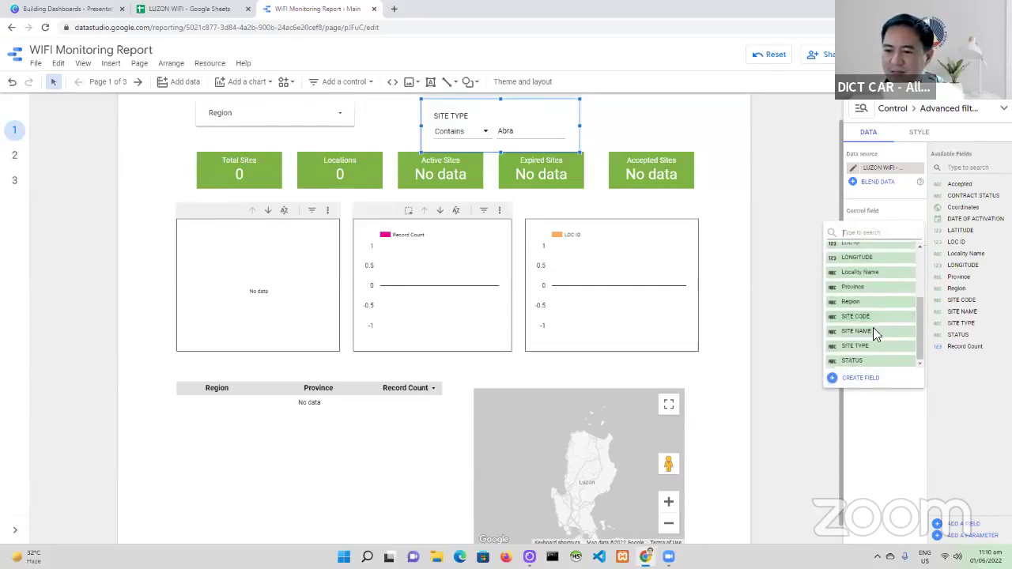
pyautogui.click(874, 332)
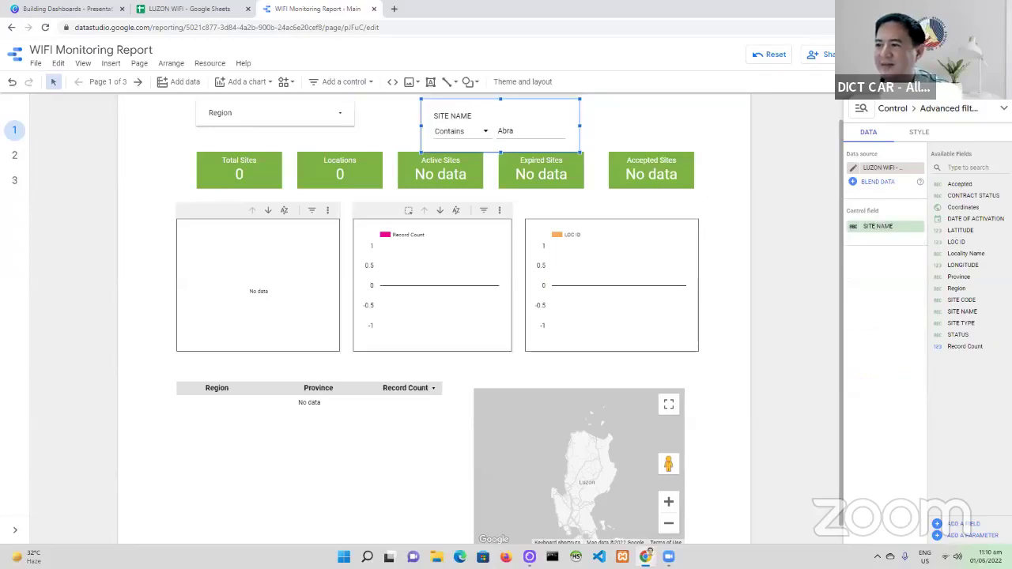
# - In view mode, reset the report's filters and filter SITE NAME by values containing "Abra"
pyautogui.click(866, 54)
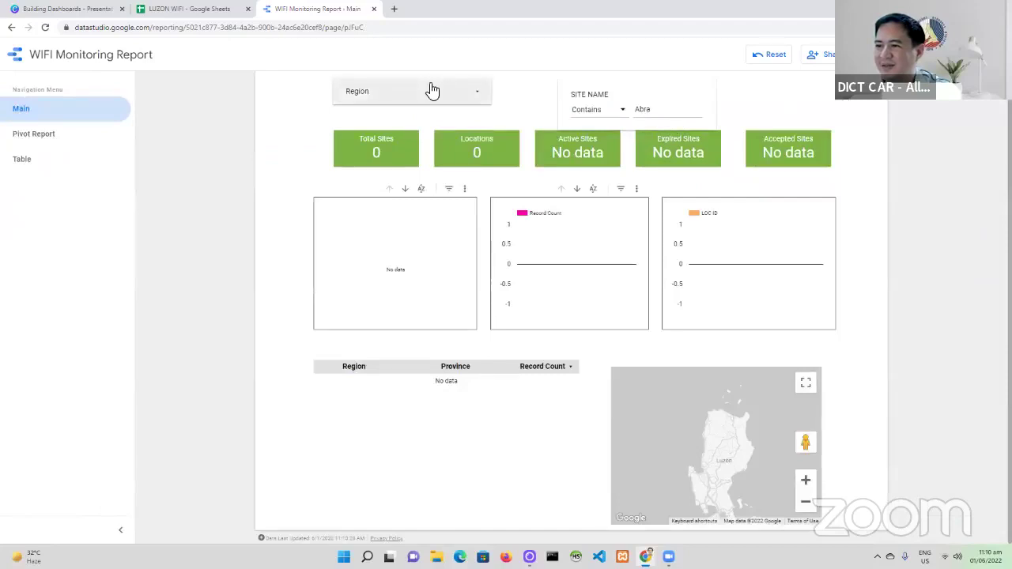
pyautogui.click(764, 57)
pyautogui.click(669, 112)
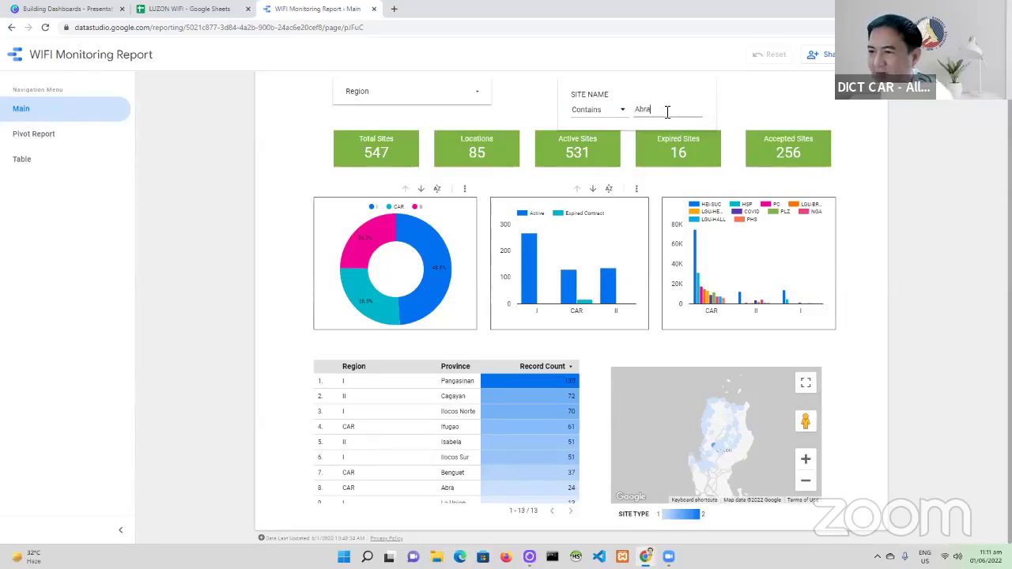
pyautogui.press('Return')
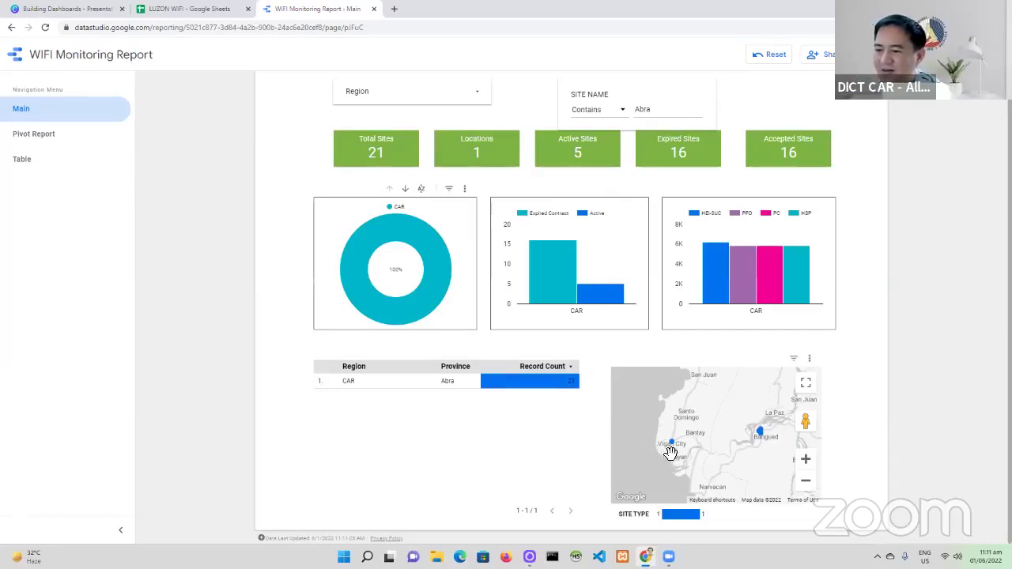
# - Shorten the SITE NAME filter value to "A", and review the province table and the available match conditions
pyautogui.moveTo(412, 253)
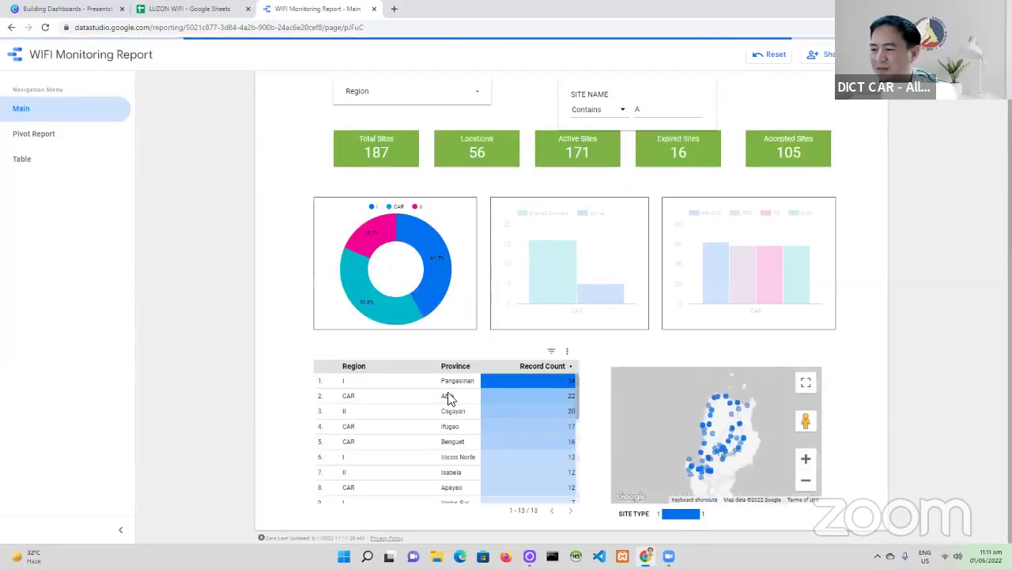
pyautogui.scroll(-2, 455, 460)
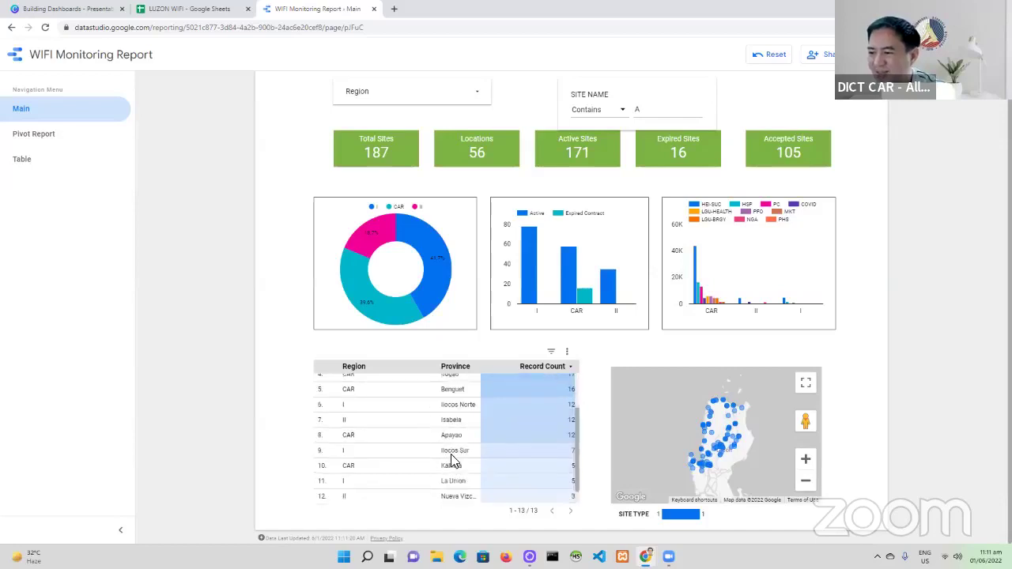
pyautogui.scroll(3, 455, 460)
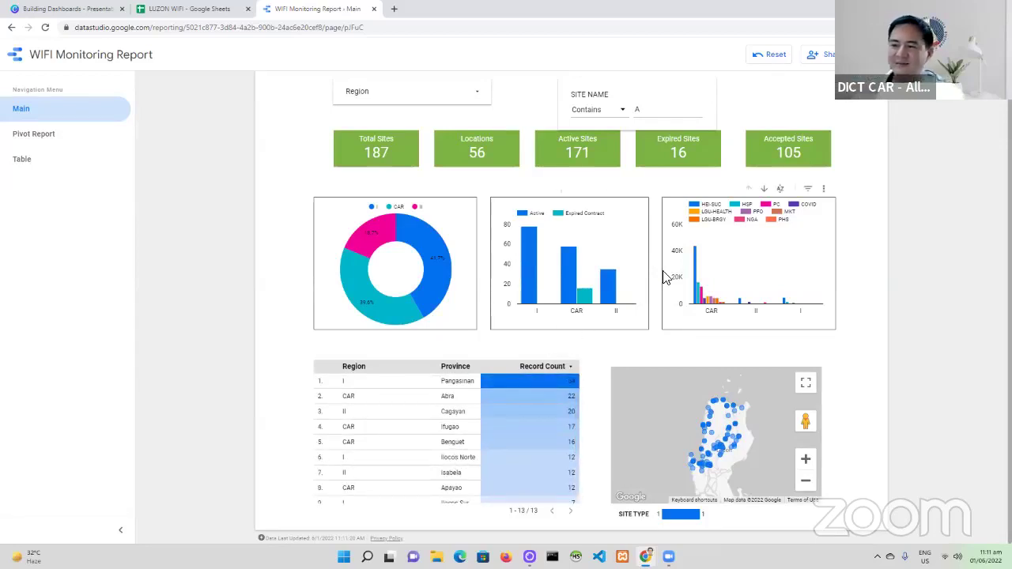
pyautogui.click(622, 111)
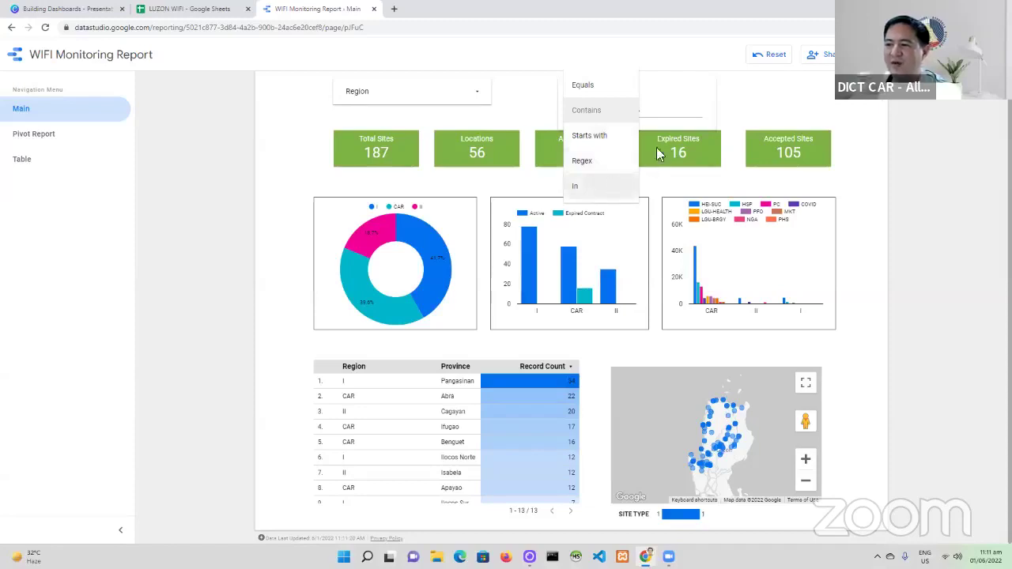
pyautogui.click(688, 113)
pyautogui.write('A')
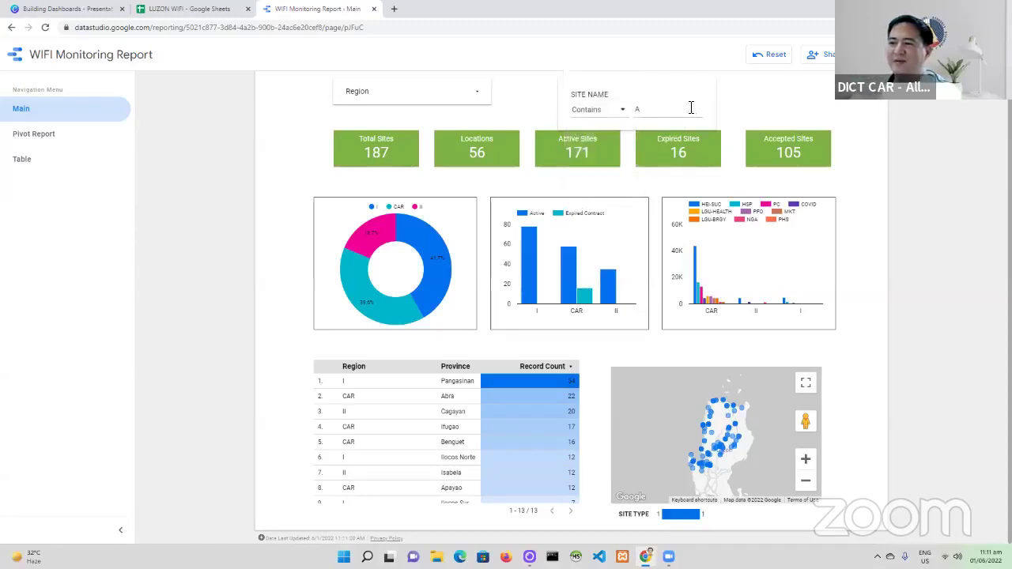
pyautogui.scroll(1, 672, 131)
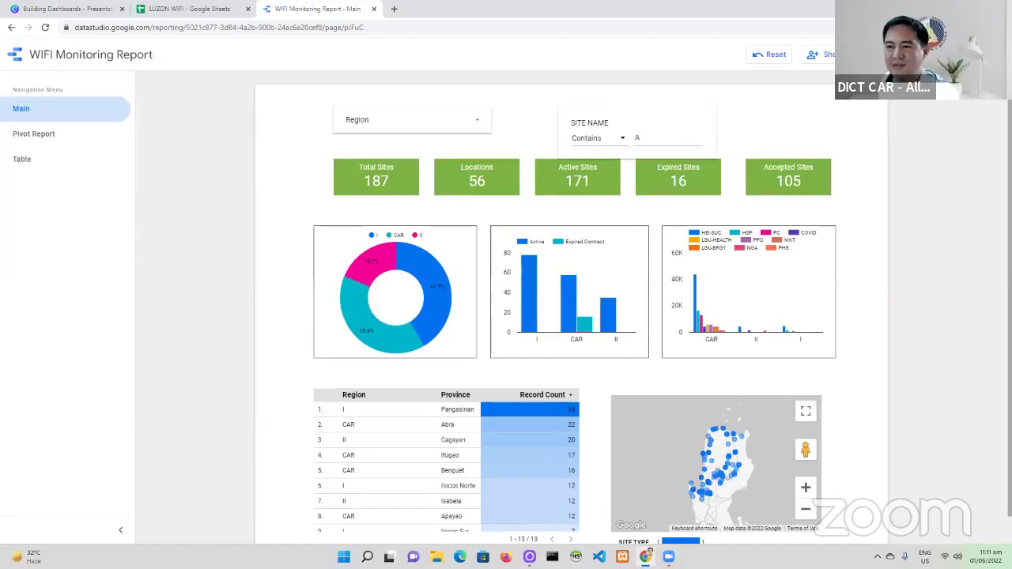
# - Back in edit mode, reduce the SITE NAME filter's height to clear the scorecards and widen it slightly
pyautogui.click(878, 53)
pyautogui.click(569, 154)
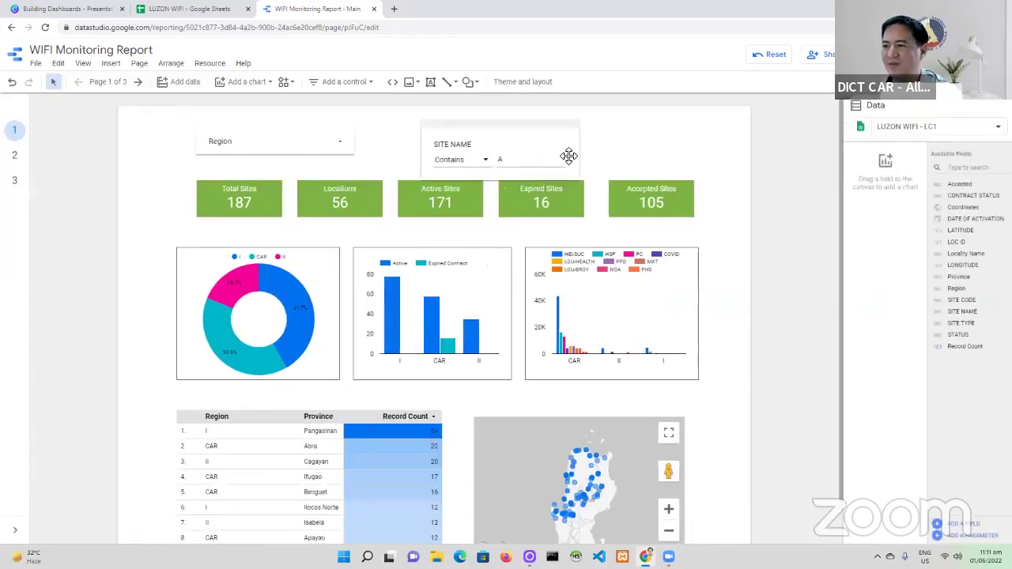
pyautogui.moveTo(584, 186); pyautogui.dragTo(578, 154)
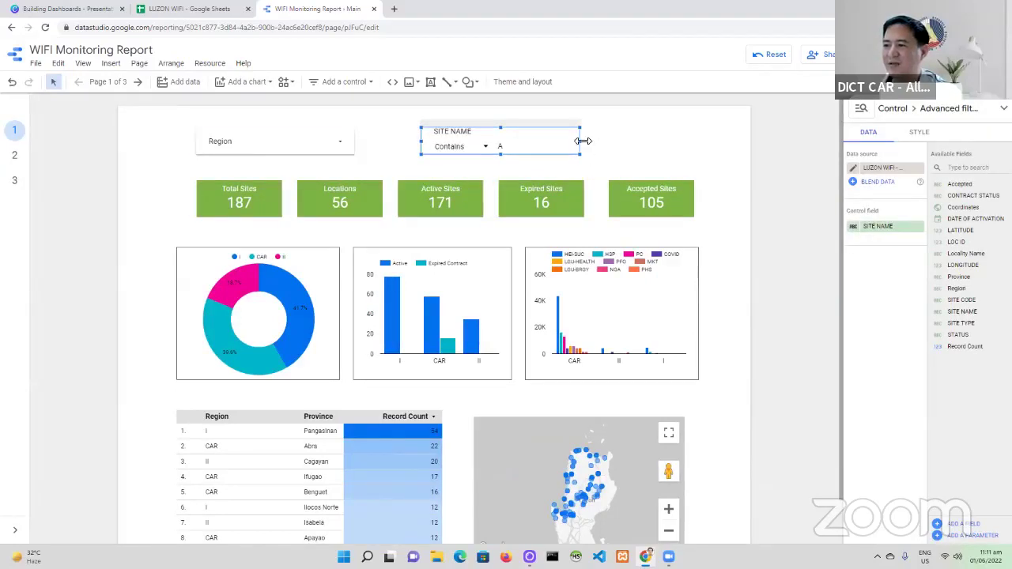
pyautogui.moveTo(584, 141); pyautogui.dragTo(597, 142)
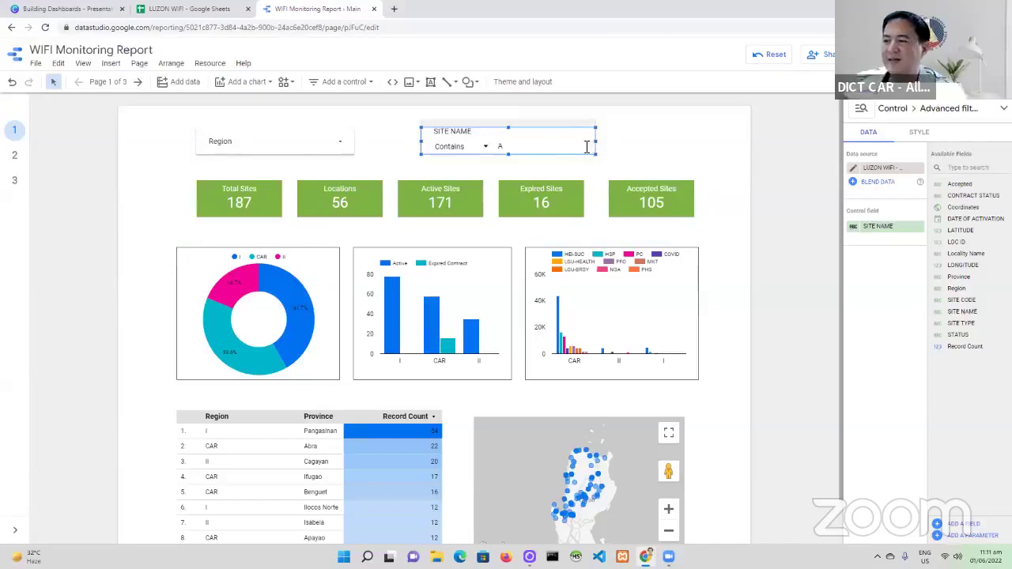
# - Set the Region drop-down control's background colour to orange
pyautogui.click(290, 148)
pyautogui.click(290, 148)
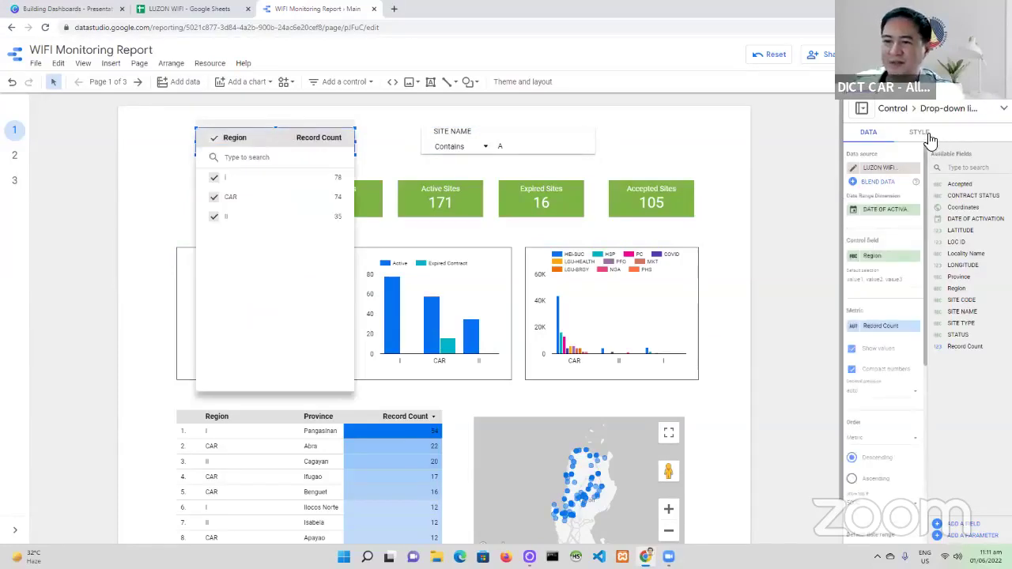
pyautogui.click(929, 136)
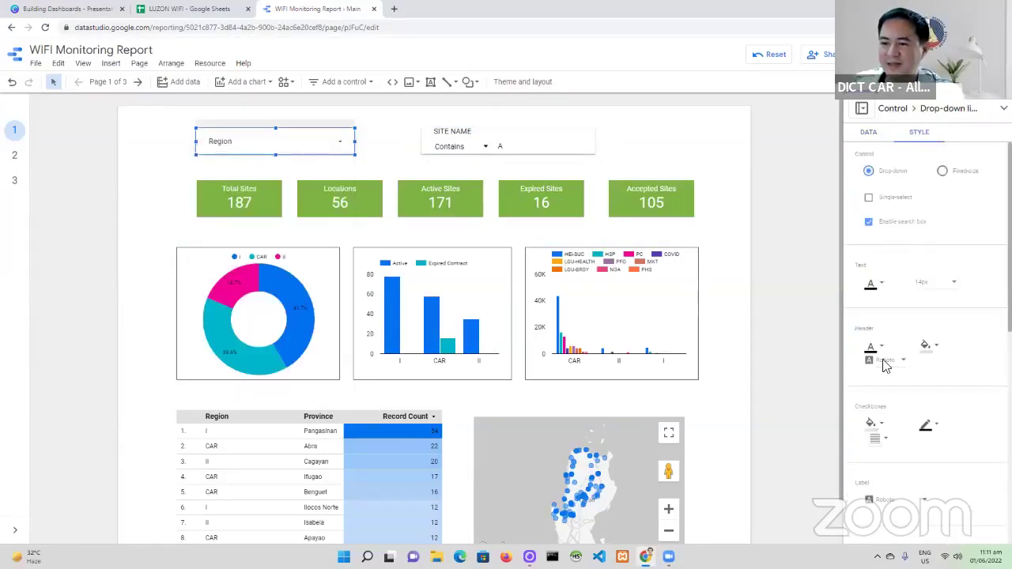
pyautogui.scroll(-5, 894, 439)
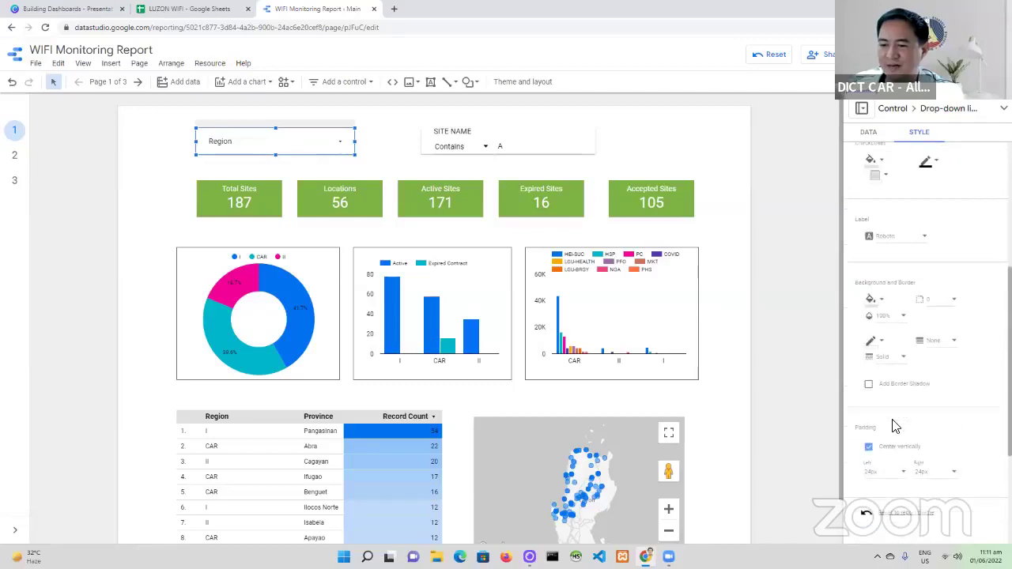
pyautogui.click(871, 246)
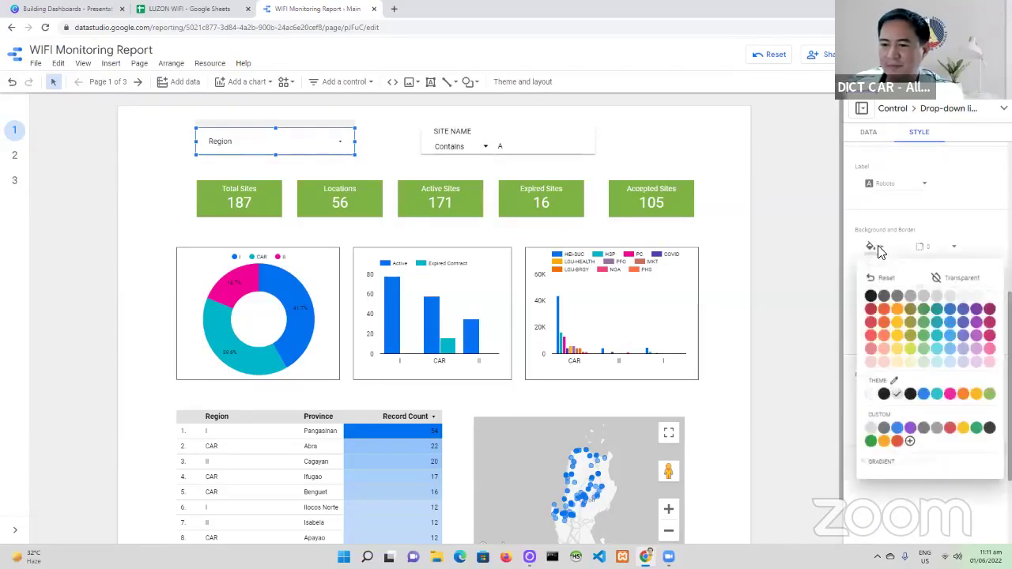
pyautogui.click(965, 428)
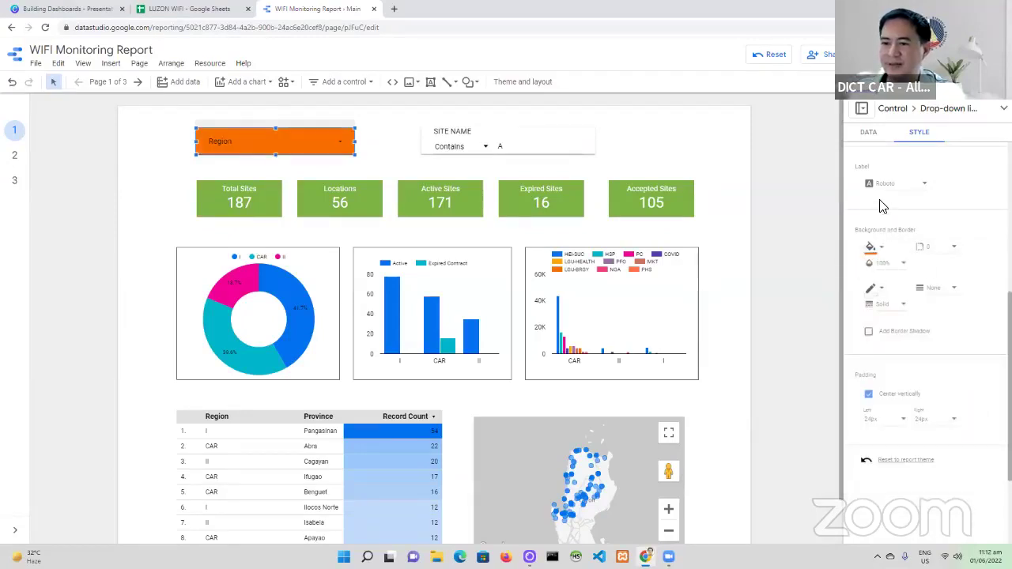
# - Try white header text on the Region drop-down control, and reset the header text colour
pyautogui.scroll(2, 879, 229)
pyautogui.scroll(1, 881, 215)
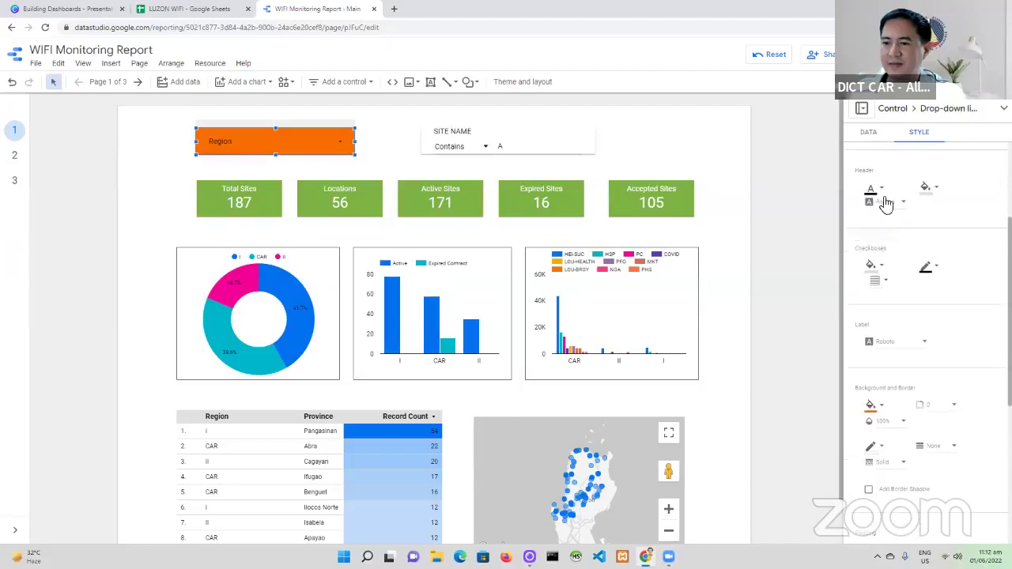
pyautogui.click(880, 195)
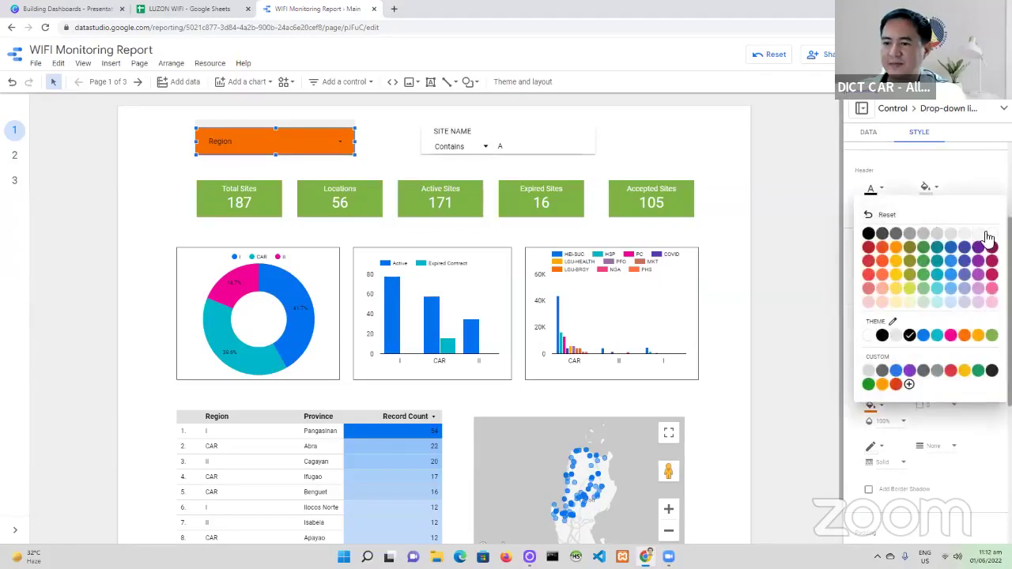
pyautogui.click(988, 236)
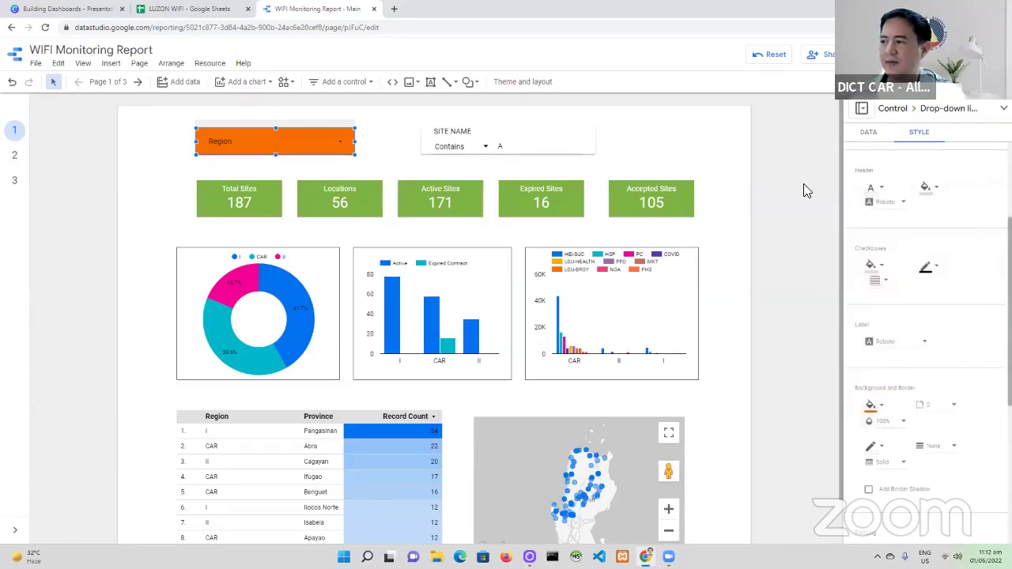
pyautogui.click(879, 188)
pyautogui.click(878, 219)
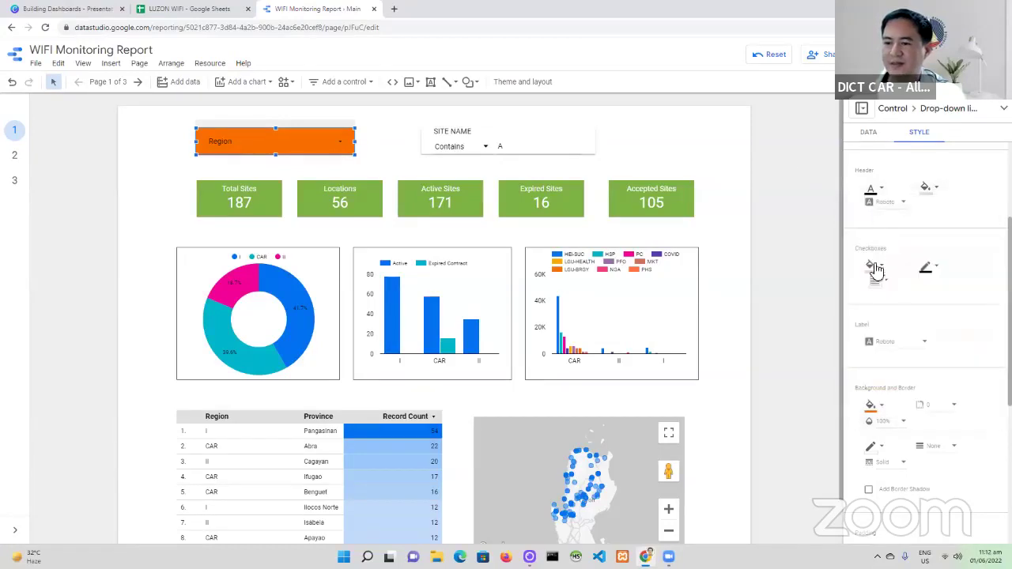
# - Set the Region drop-down control's text colour to white
pyautogui.scroll(3, 884, 292)
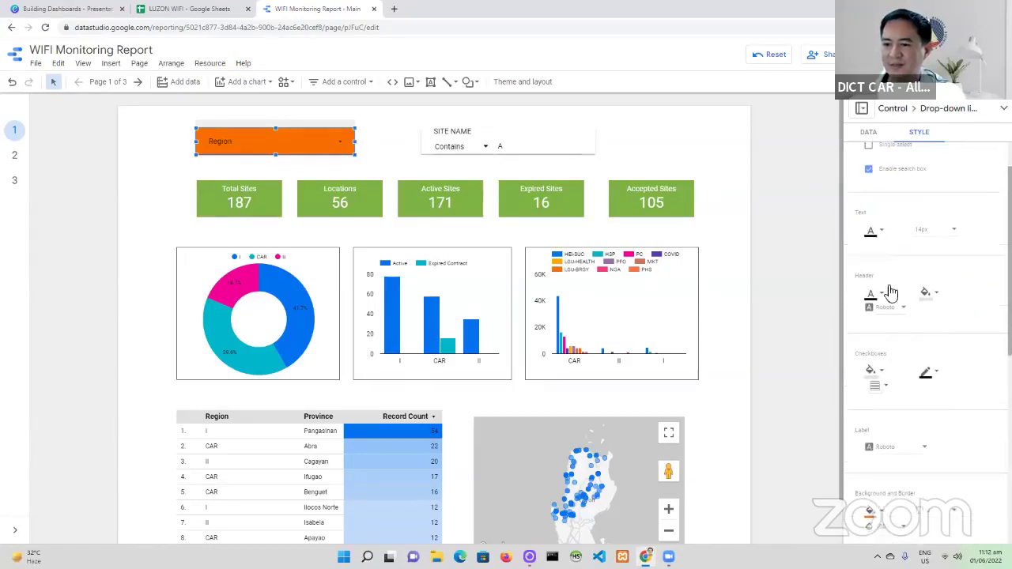
pyautogui.click(885, 233)
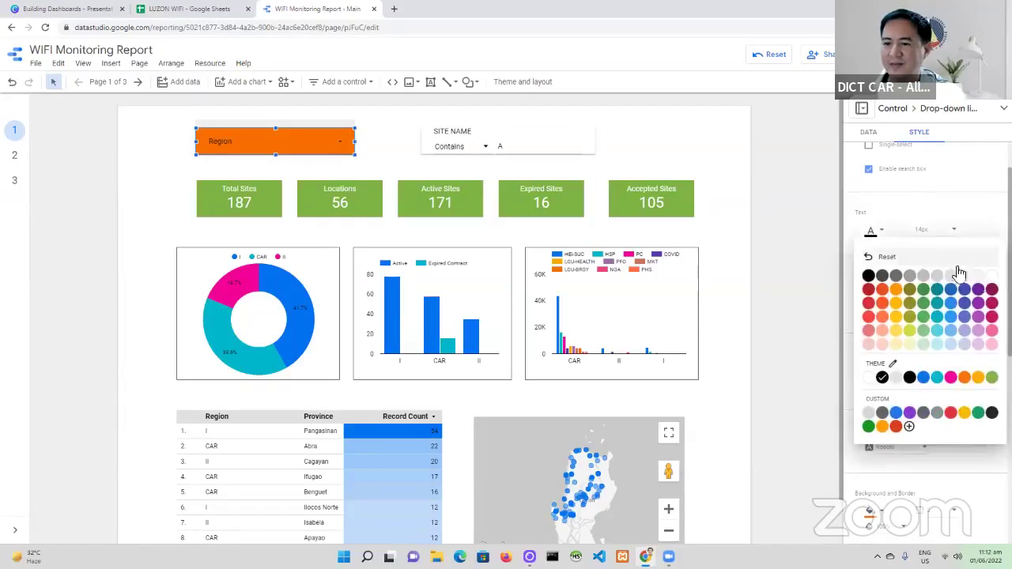
pyautogui.click(991, 277)
# - Set the SITE NAME filter's background colour to orange
pyautogui.click(537, 140)
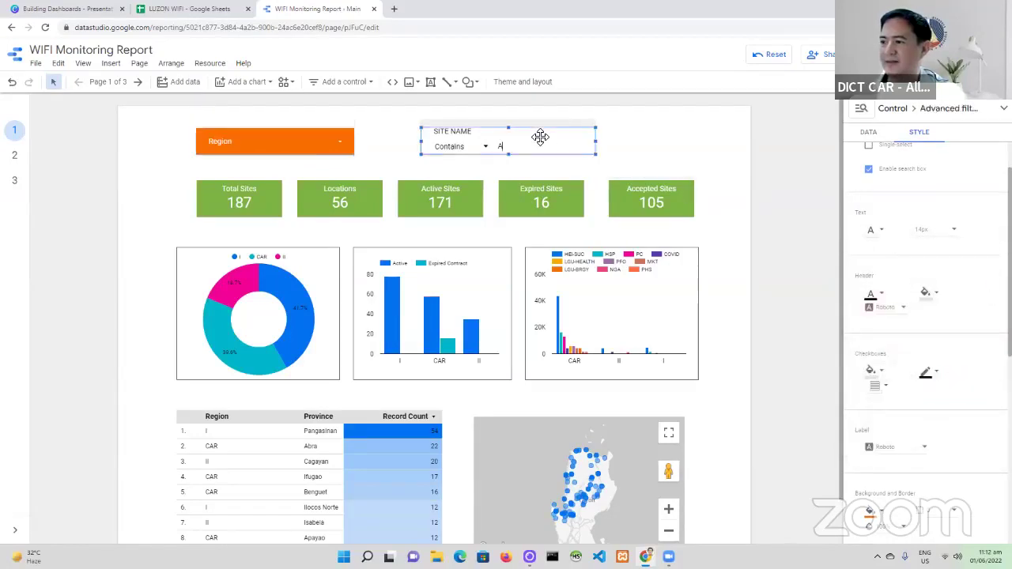
pyautogui.scroll(-2, 882, 392)
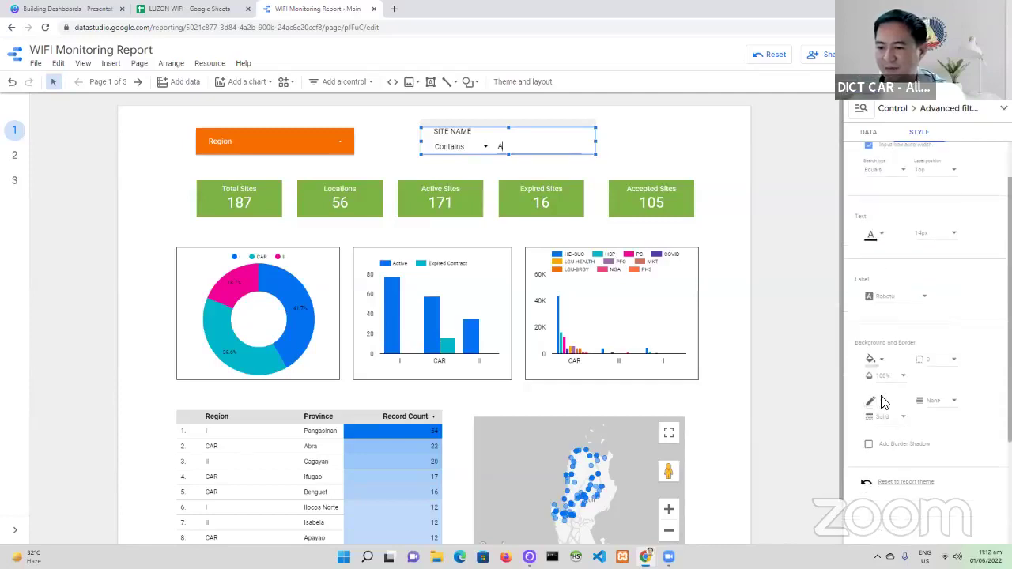
pyautogui.click(873, 360)
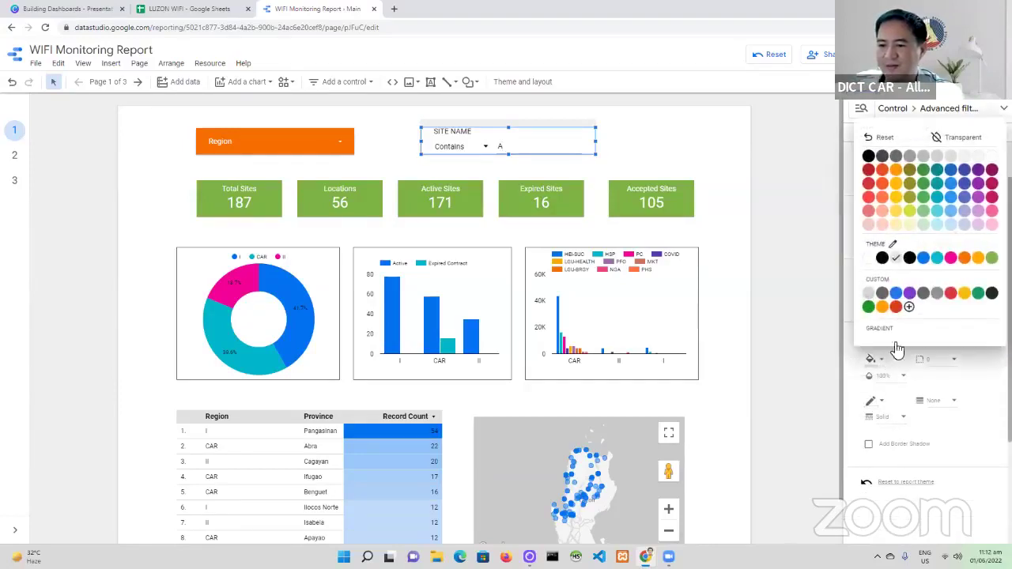
pyautogui.click(978, 261)
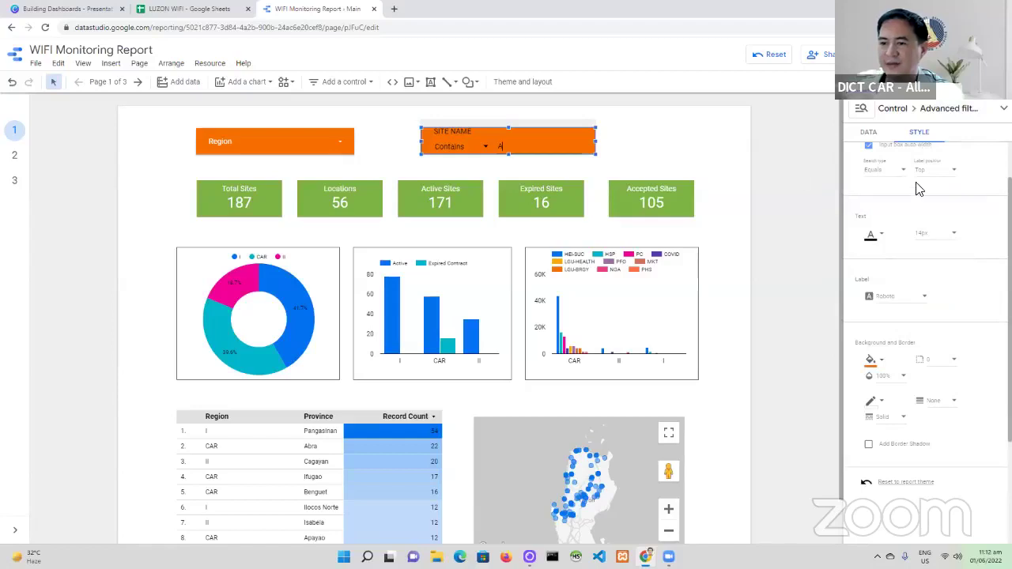
# - Set the SITE NAME filter's text colour to white and deselect the control
pyautogui.scroll(1, 917, 189)
pyautogui.click(885, 288)
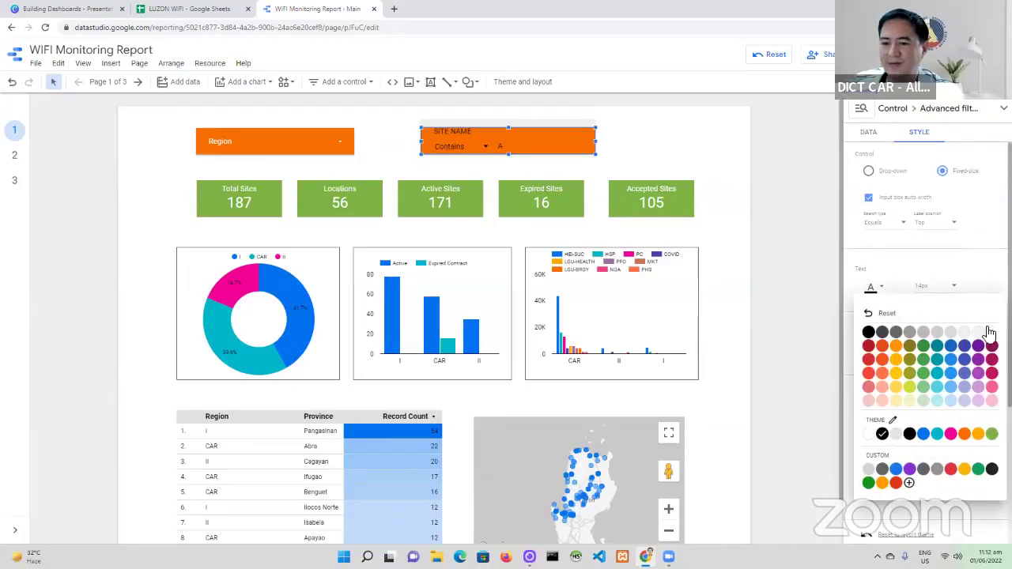
pyautogui.click(991, 333)
pyautogui.click(805, 226)
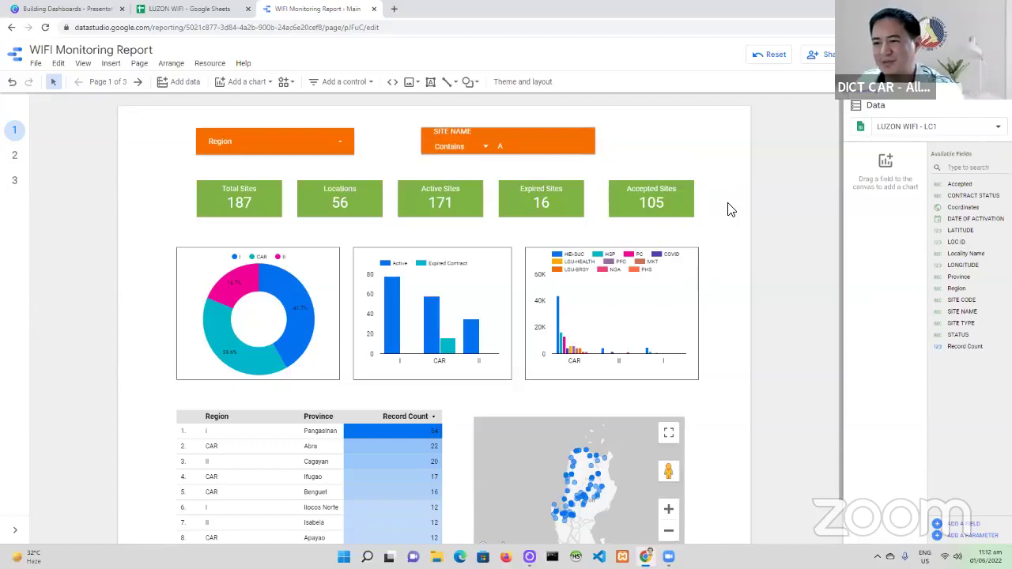
# - Look over the dashboard page and reset the report's filters
pyautogui.scroll(-2, 730, 267)
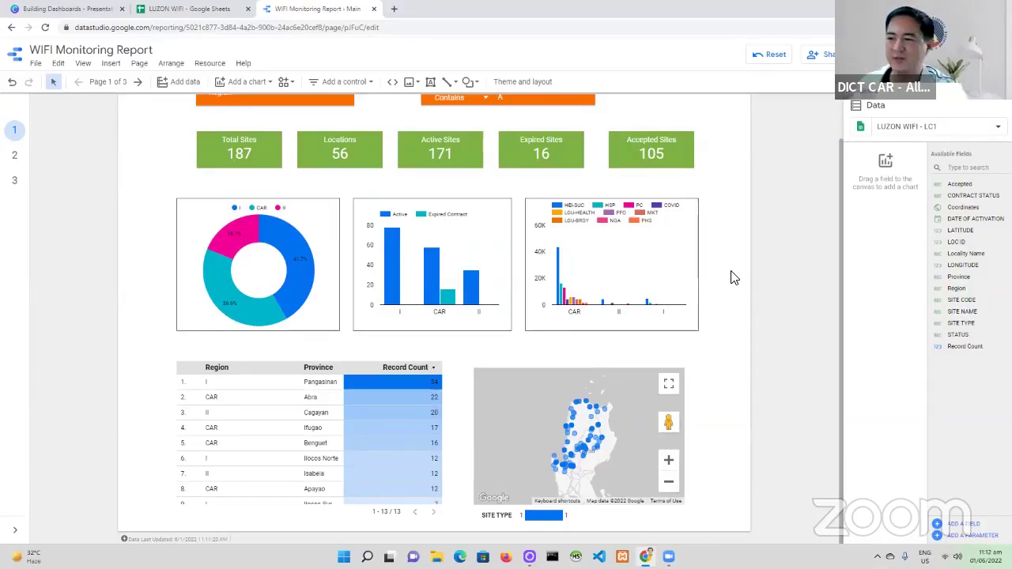
pyautogui.scroll(2, 731, 276)
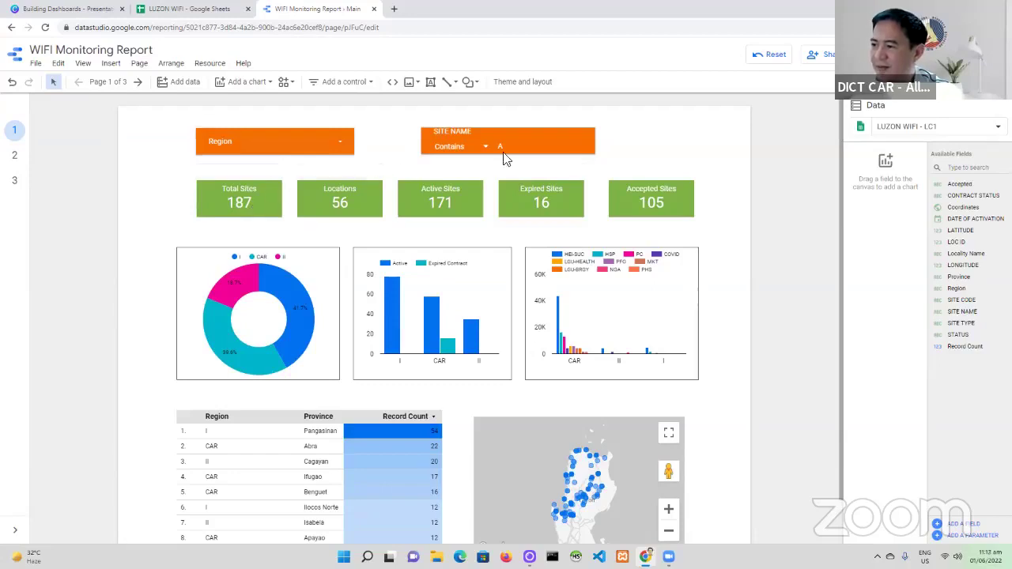
pyautogui.click(767, 53)
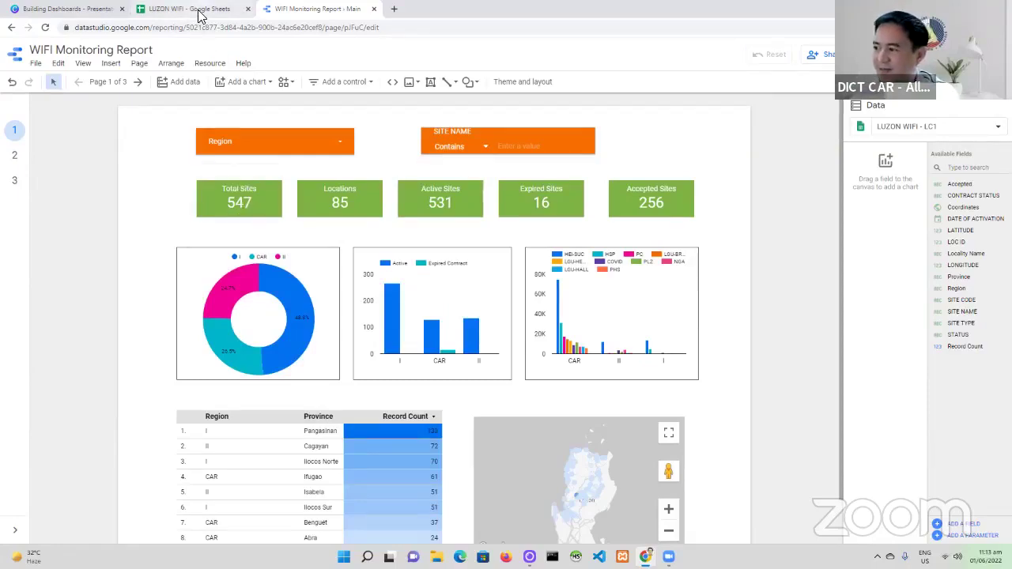
# - Switch to the LUZON WIFI spreadsheet in Google Sheets and copy the last site record, A548:M548
pyautogui.hotkey('ctrl', 'shift', 'Tab')
pyautogui.scroll(-5, 980, 189)
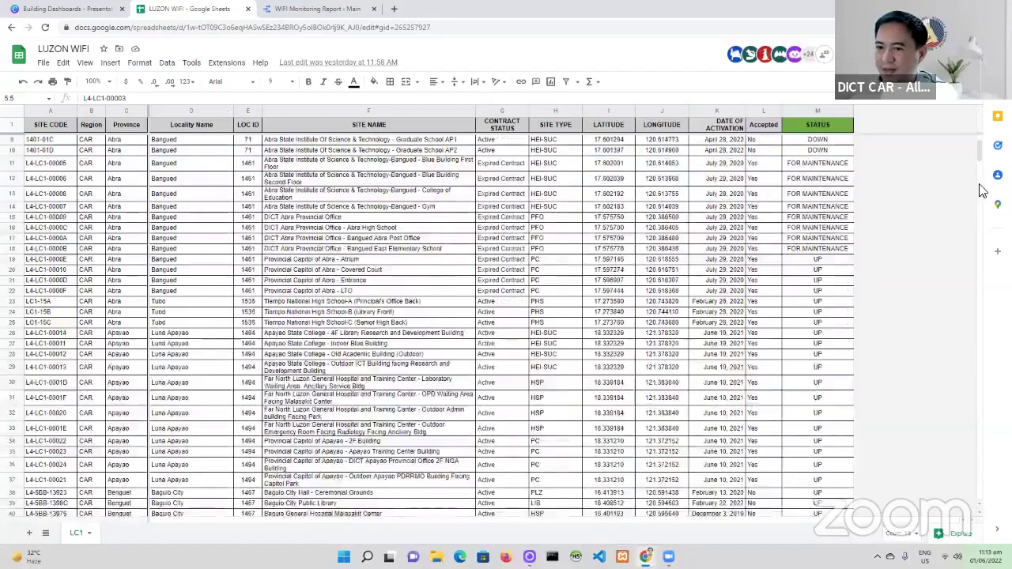
pyautogui.scroll(-10, 136, 493)
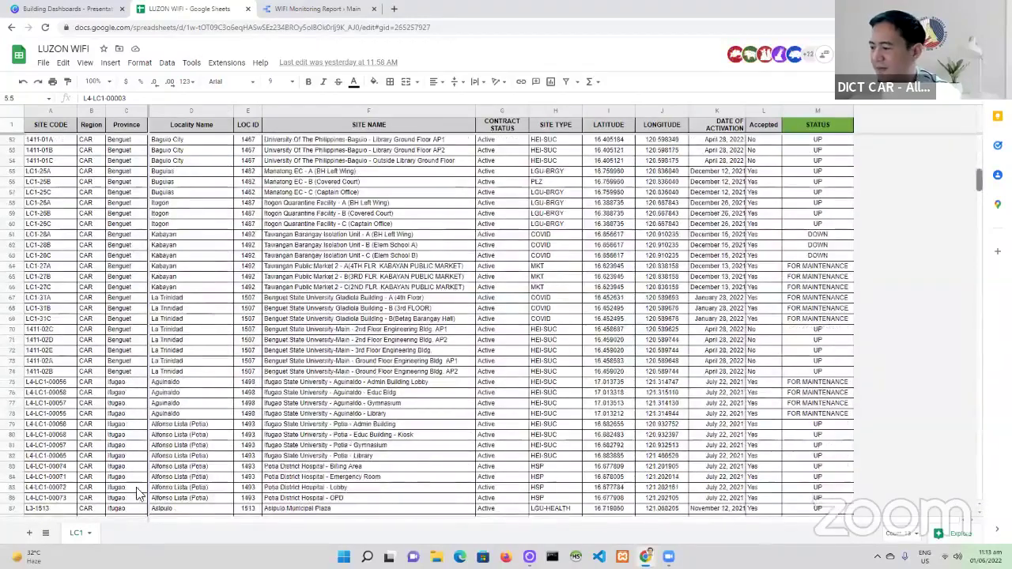
pyautogui.scroll(-20, 136, 493)
pyautogui.moveTo(49, 487); pyautogui.dragTo(799, 492)
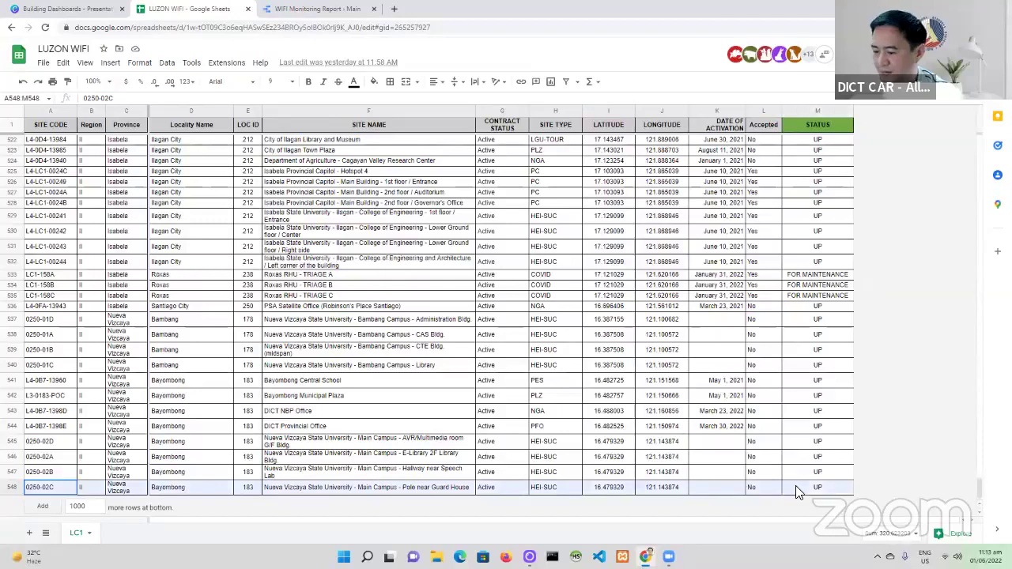
pyautogui.hotkey('ctrl', 'c')
pyautogui.click(799, 492)
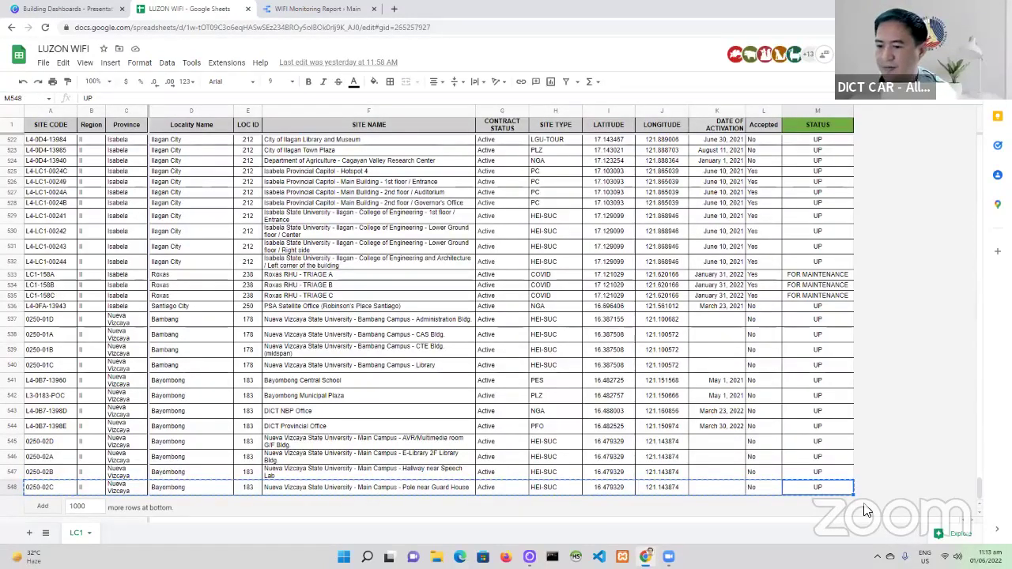
# - Add 1000 rows at the bottom of the LC1 sheet and paste the copied site record into row 549
pyautogui.click(45, 508)
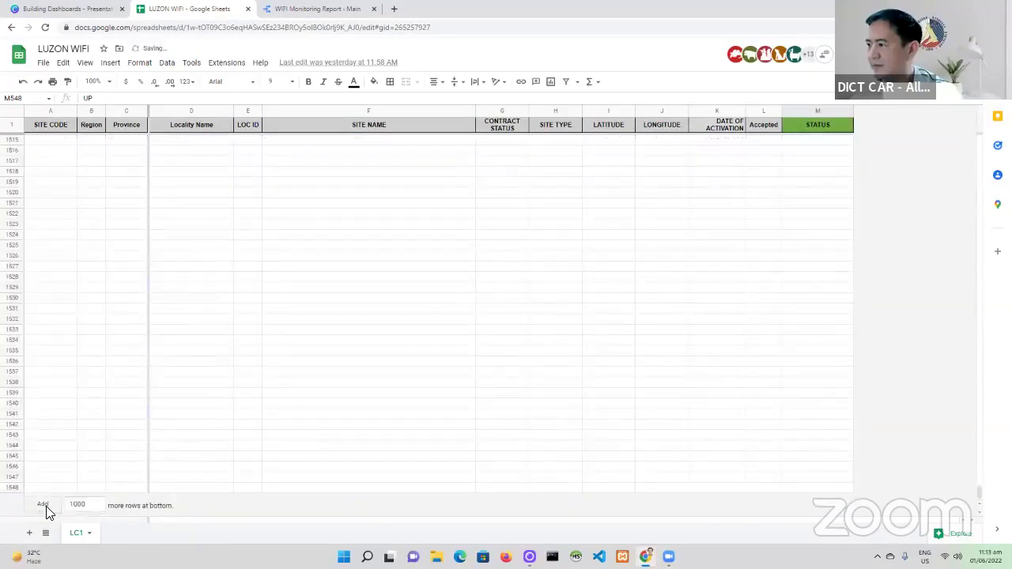
pyautogui.scroll(5, 138, 462)
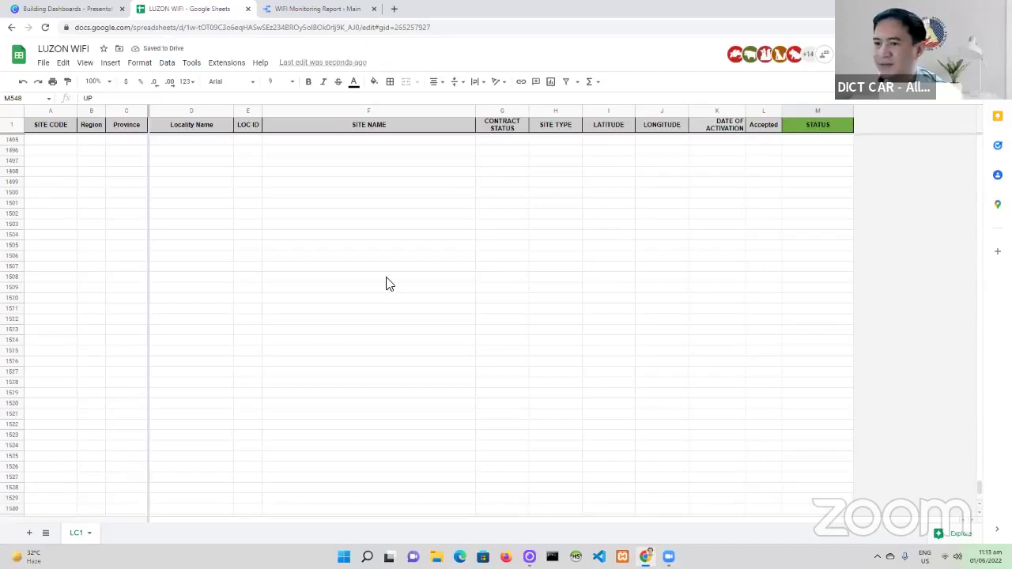
pyautogui.click(977, 361)
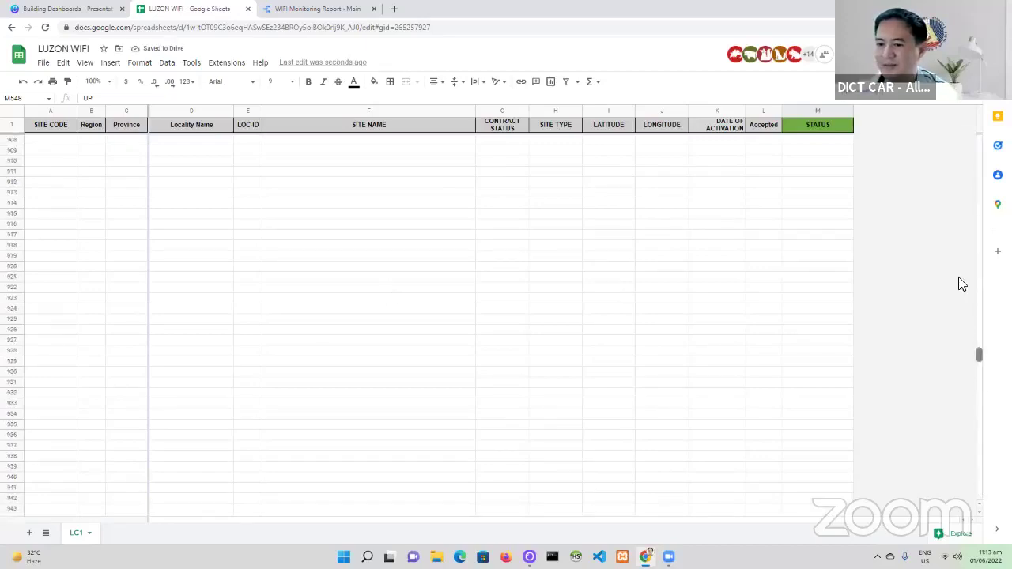
pyautogui.moveTo(959, 278); pyautogui.dragTo(959, 190)
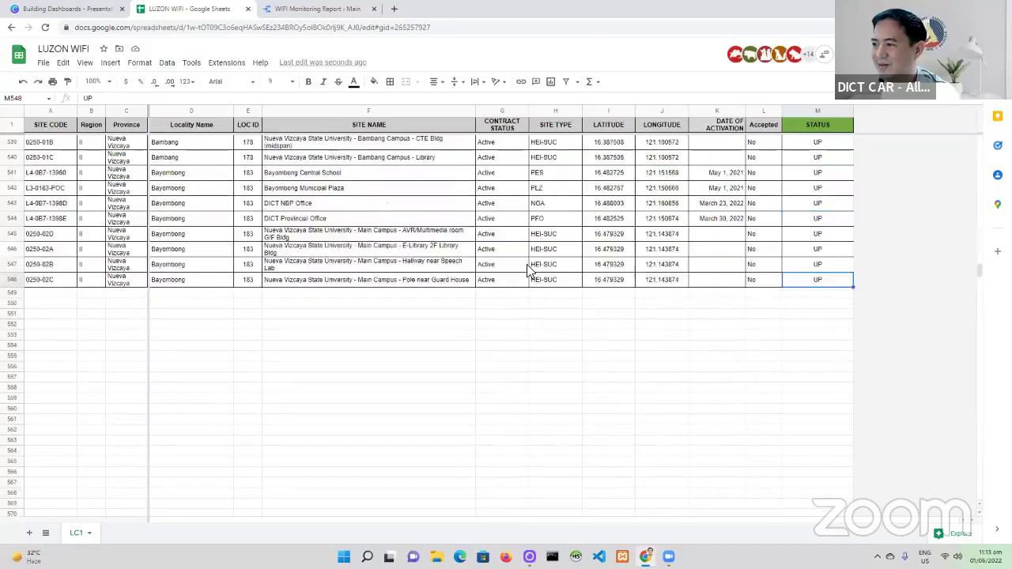
pyautogui.click(28, 294)
pyautogui.hotkey('ctrl', 'v')
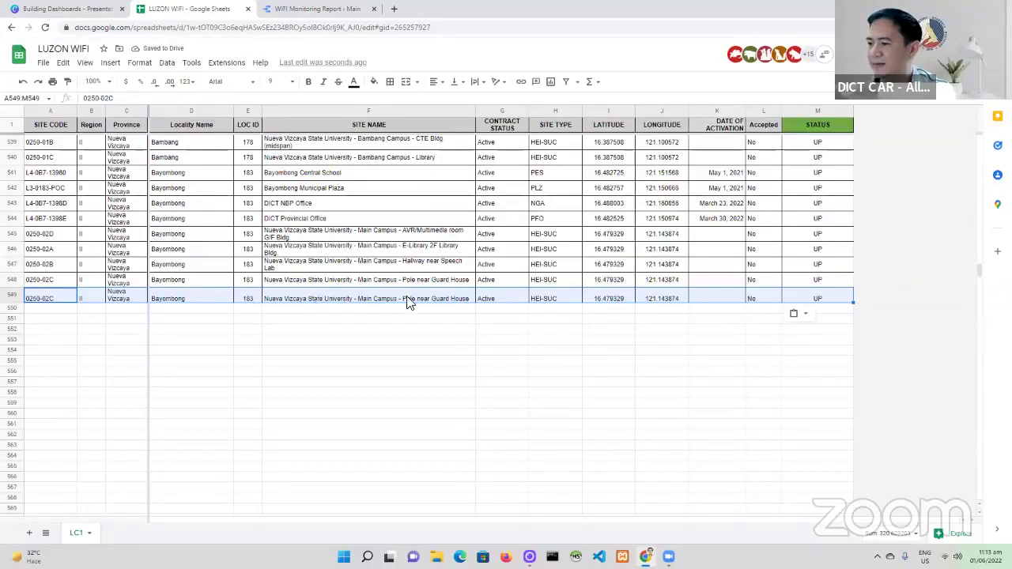
# - Append "1" to the SITE NAME in row 549 so it reads "Nueva Vizcaya State University - Main Campus - Pole near Guard House 1"
pyautogui.click(437, 298)
pyautogui.doubleClick(455, 297)
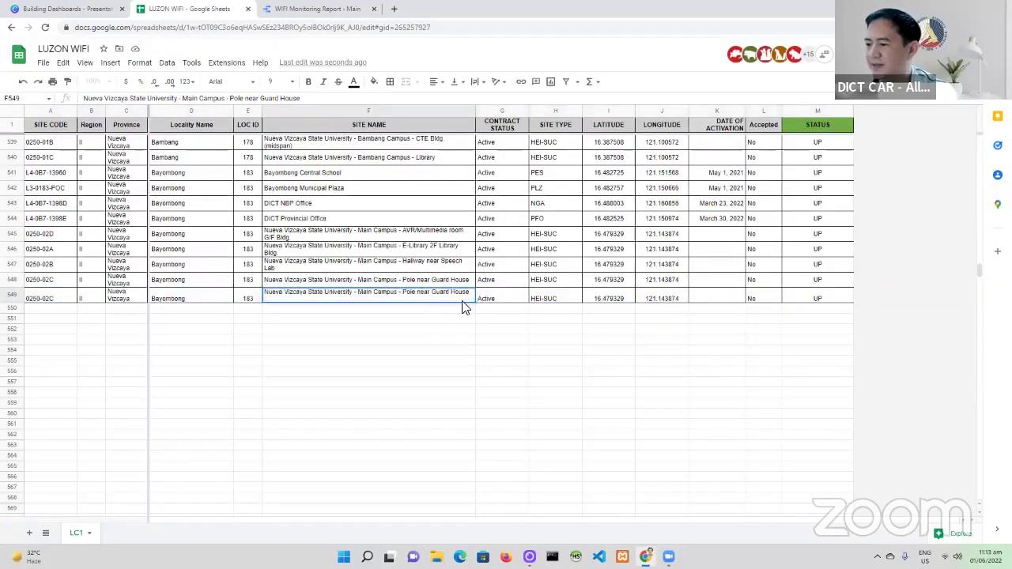
pyautogui.write('1')
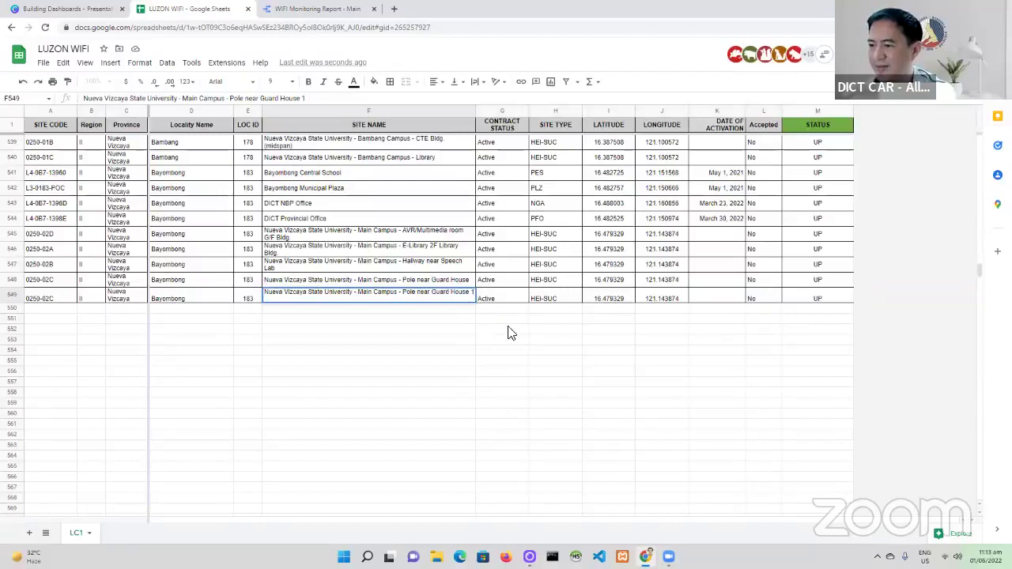
pyautogui.click(510, 333)
pyautogui.click(593, 326)
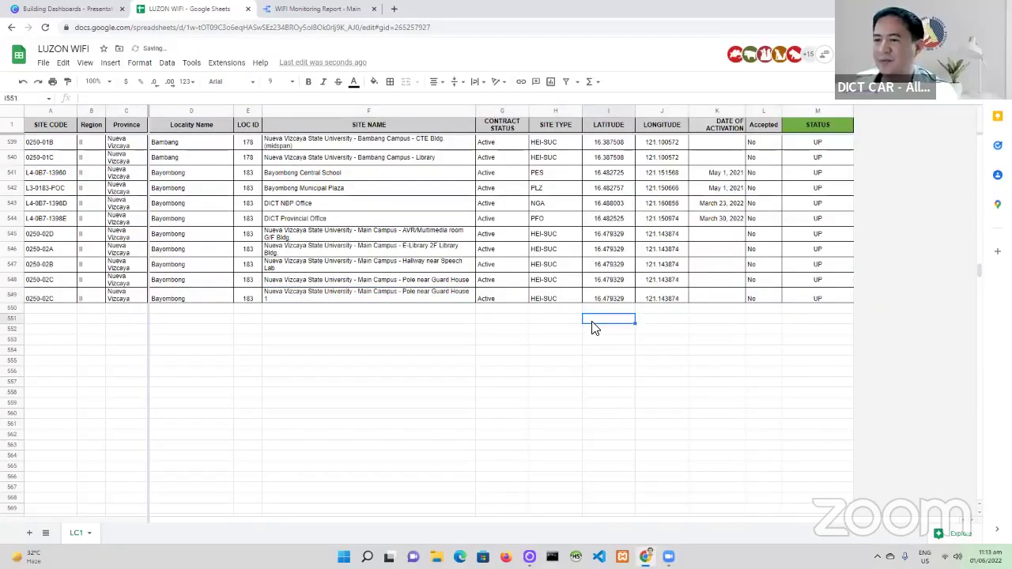
# - Check the WIFI Monitoring Report's scorecards for the added site record, and return to the LUZON WIFI spreadsheet
pyautogui.click(296, 12)
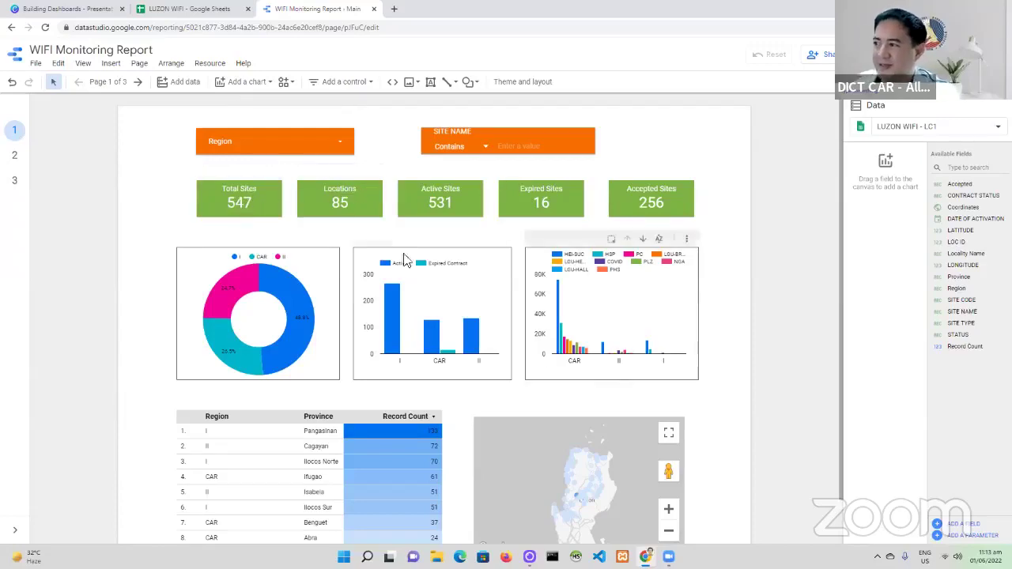
pyautogui.click(237, 13)
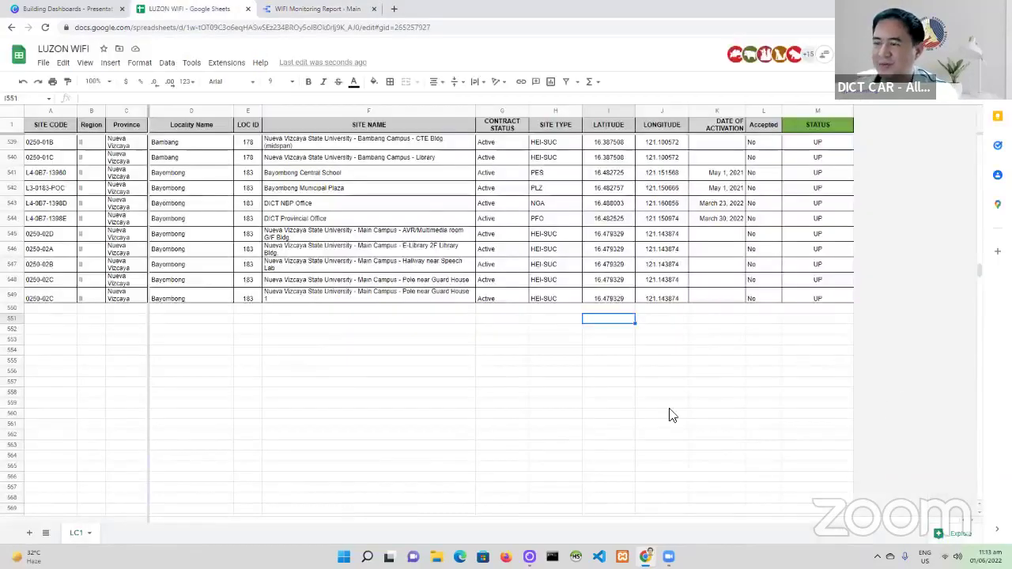
pyautogui.click(286, 407)
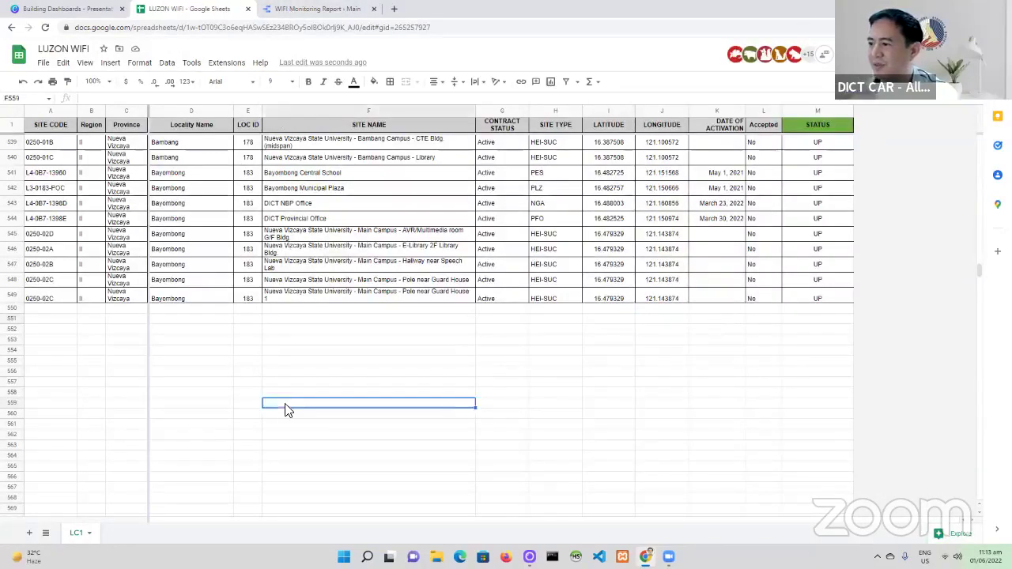
# - Compare the WIFI Monitoring Report's Total Sites scorecard with the site records in the LUZON WIFI spreadsheet
pyautogui.click(294, 11)
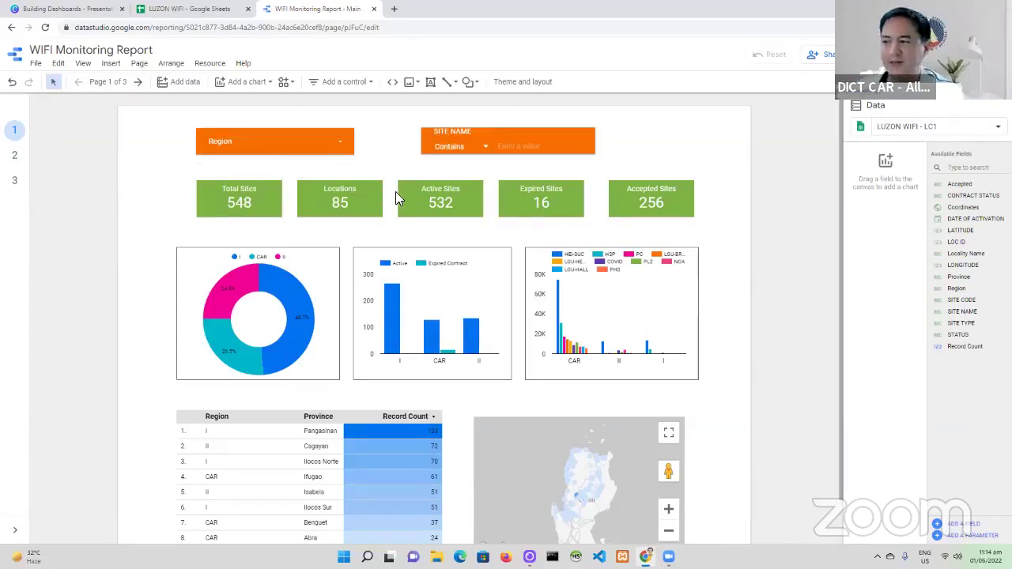
pyautogui.click(226, 10)
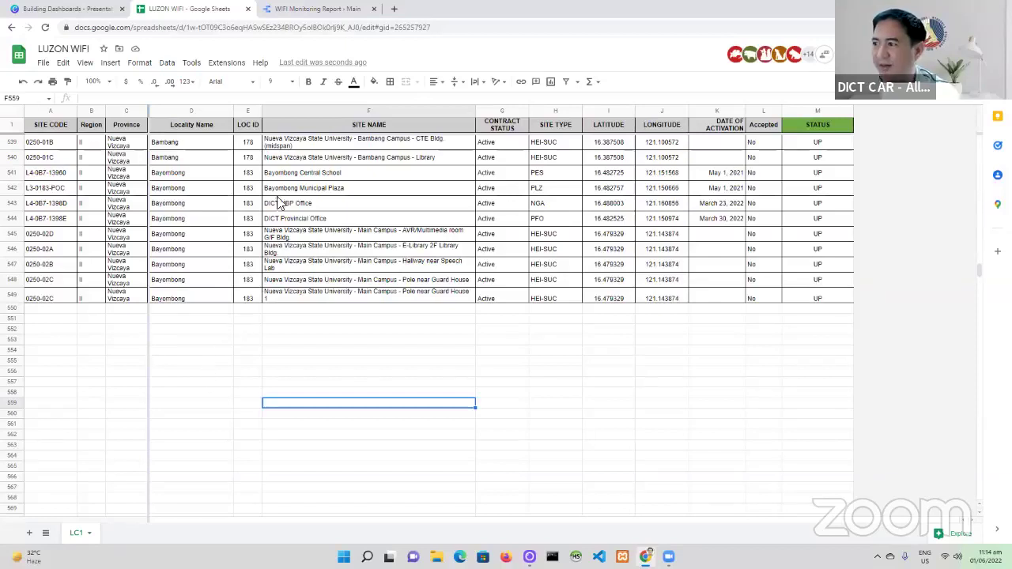
pyautogui.click(318, 10)
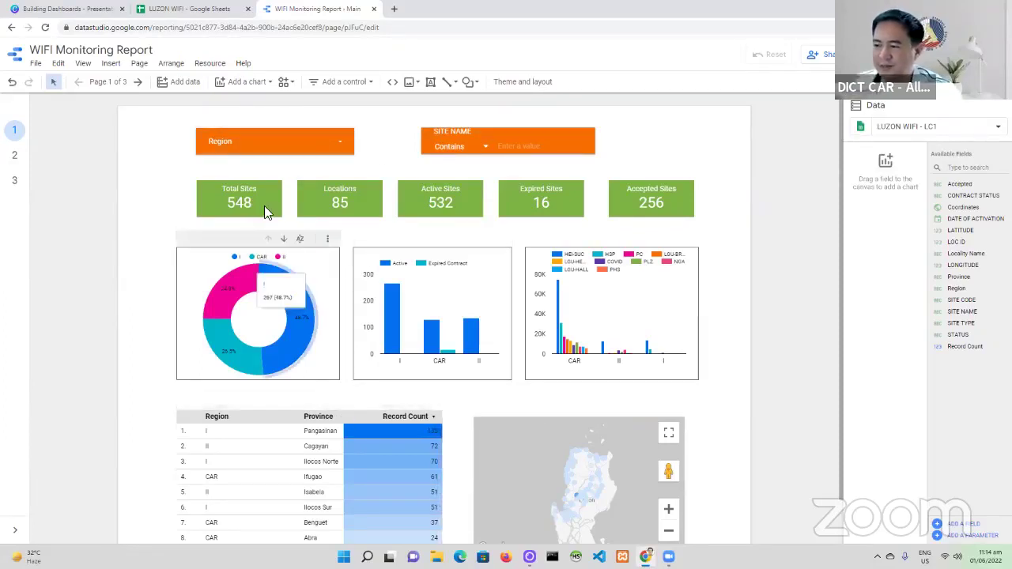
pyautogui.click(218, 15)
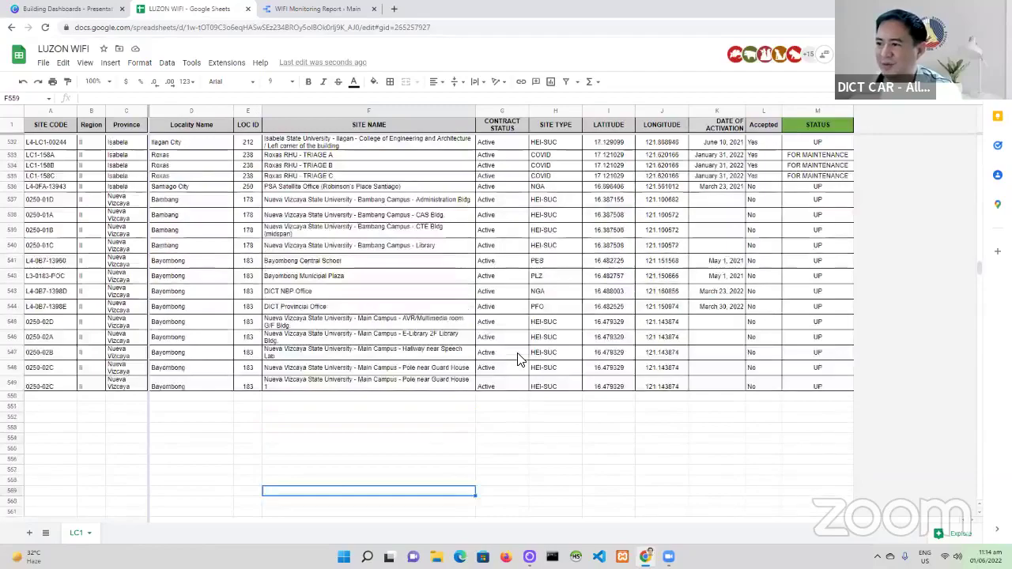
# - Go to the first records of the LC1 sheet and check the report's Active Sites and Expired Sites scorecards against them
pyautogui.scroll(10, 518, 358)
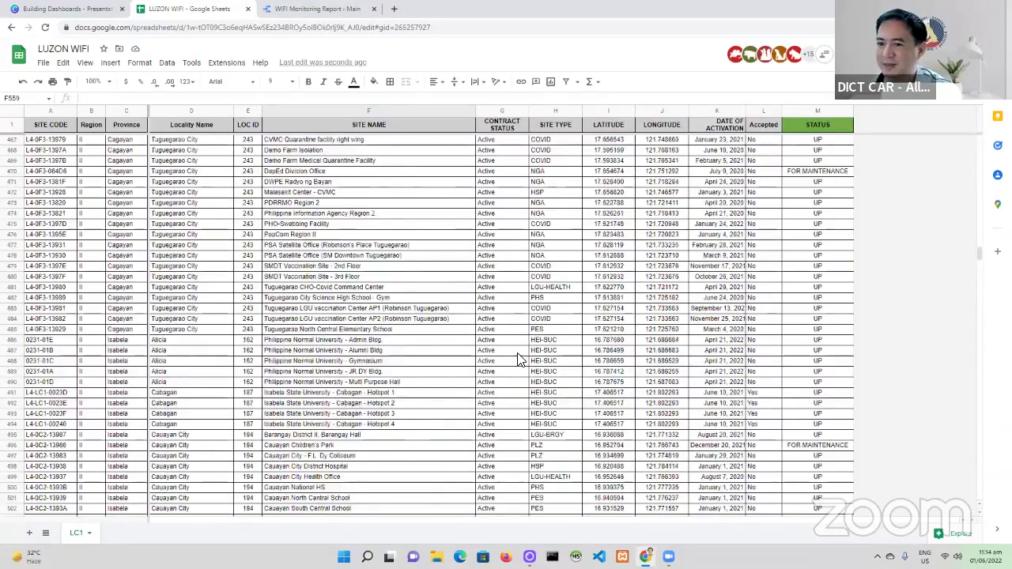
pyautogui.scroll(11, 518, 358)
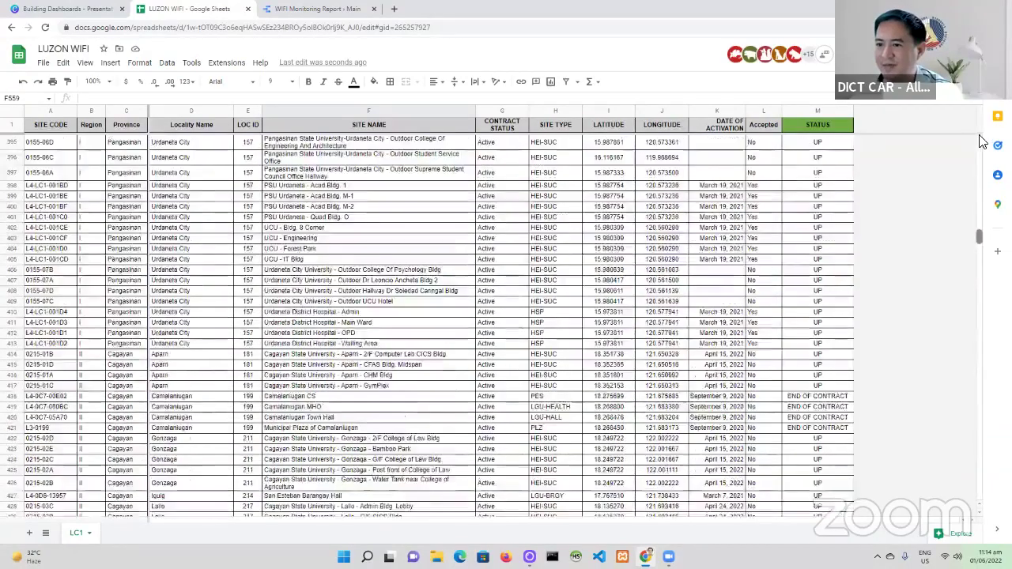
pyautogui.scroll(20, 585, 162)
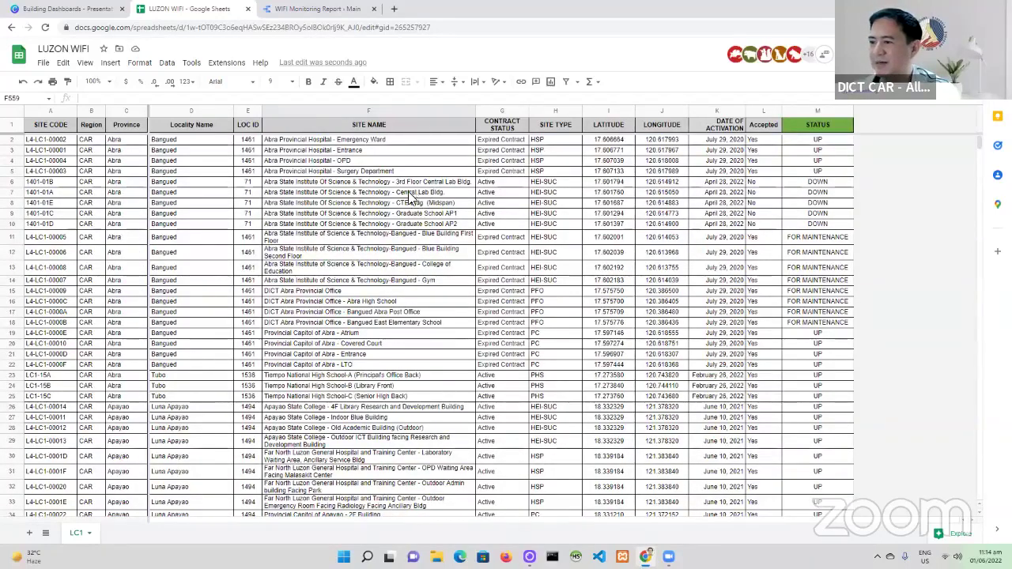
pyautogui.click(271, 8)
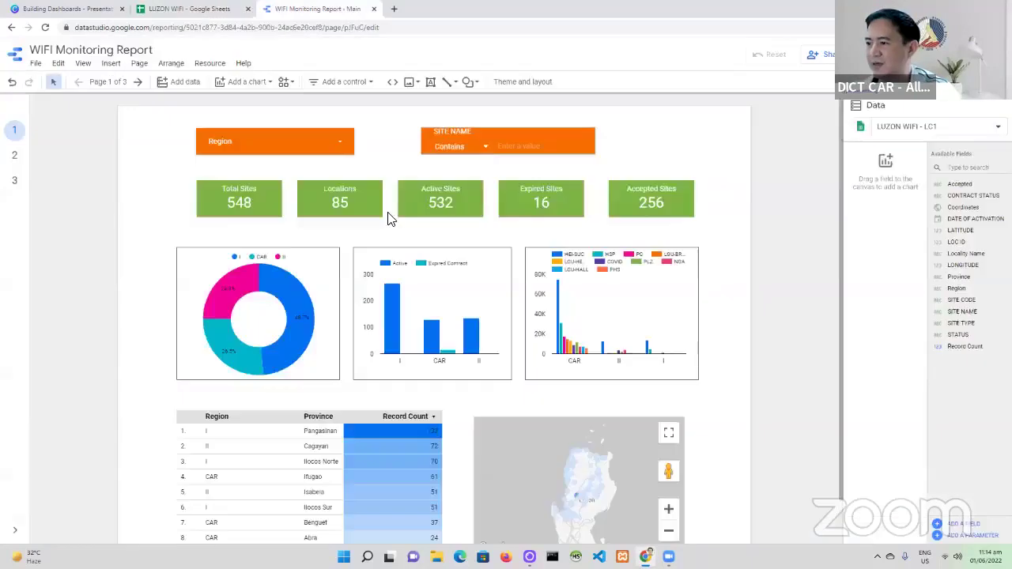
pyautogui.click(218, 11)
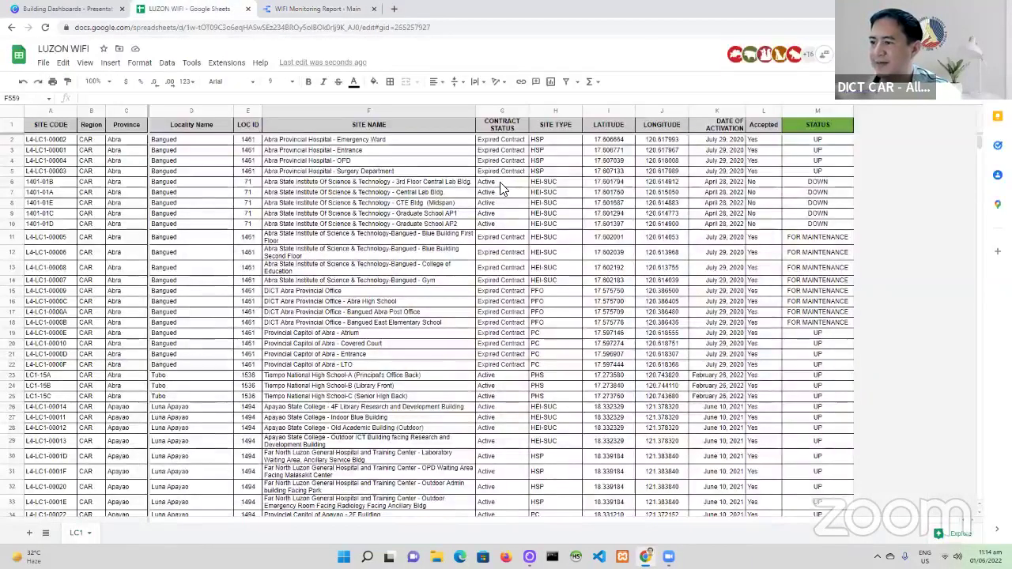
# - Set the CONTRACT STATUS in cell G6 to "Expired Contract" and check the WIFI Monitoring Report's scorecards for the change
pyautogui.click(503, 183)
pyautogui.doubleClick(504, 185)
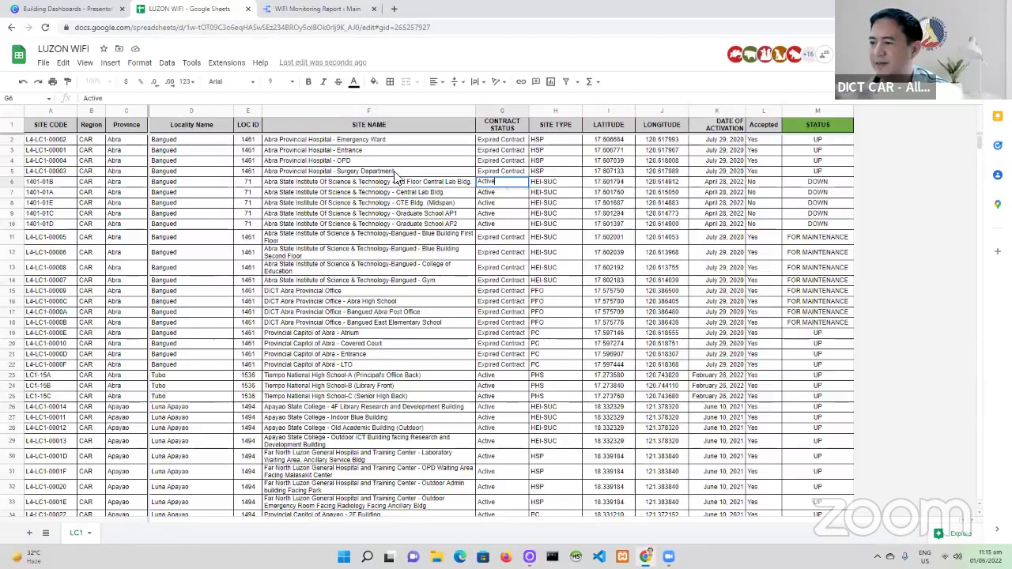
pyautogui.press('BackSpace')
pyautogui.press('BackSpace')
pyautogui.press('BackSpace')
pyautogui.press('BackSpace')
pyautogui.press('BackSpace')
pyautogui.press('BackSpace')
pyautogui.write('Expired Contract')
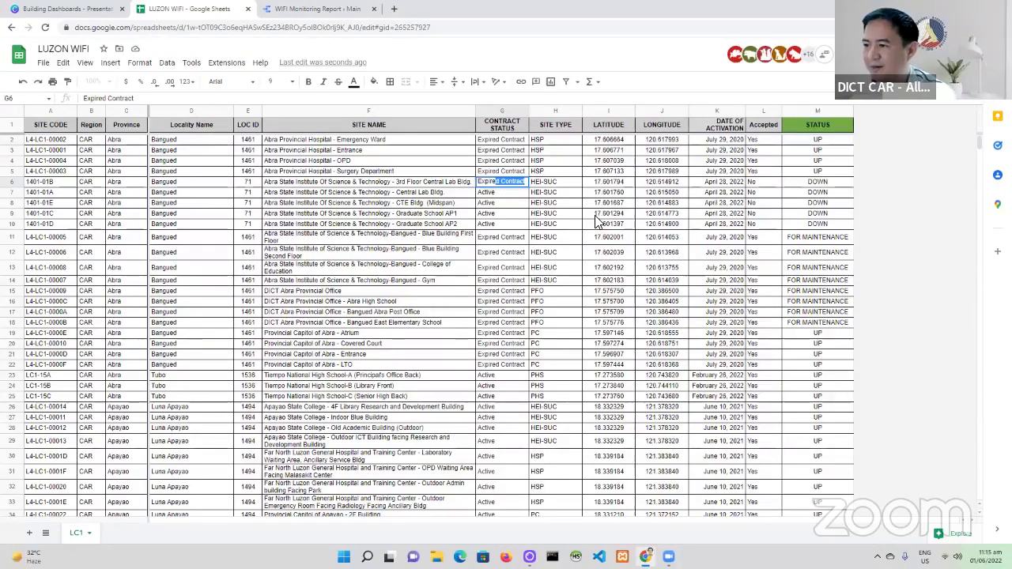
pyautogui.press('Return')
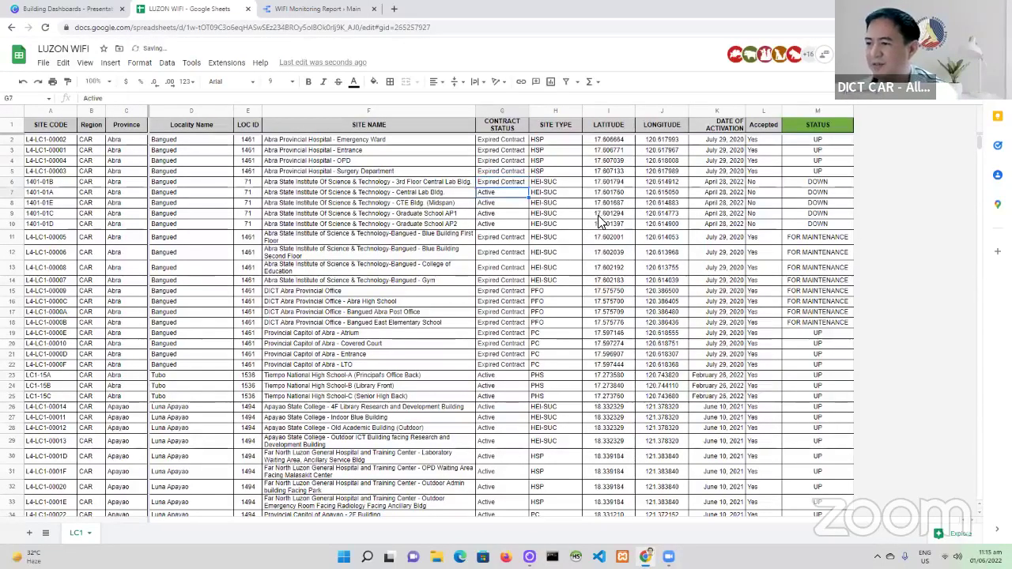
pyautogui.click(317, 9)
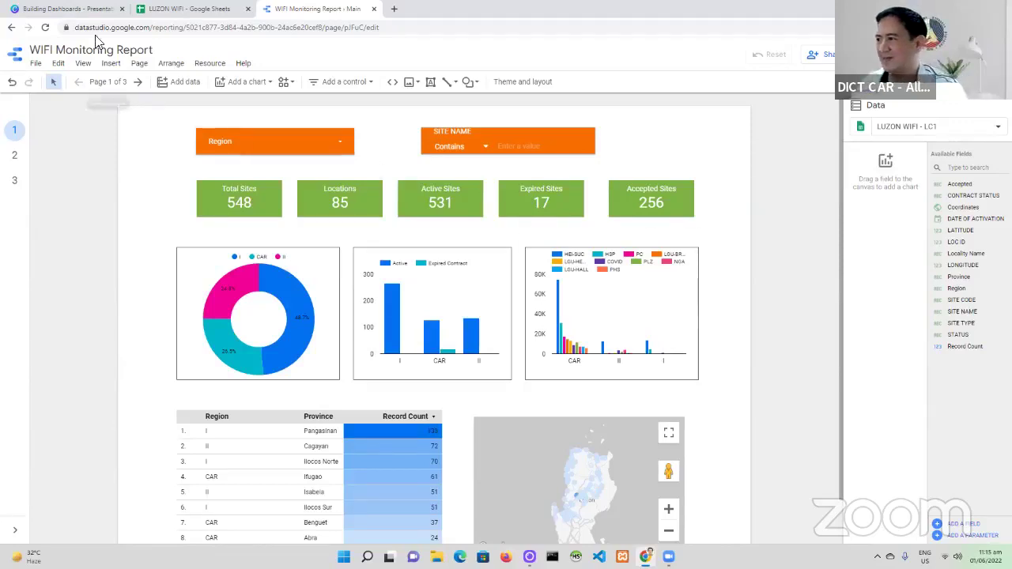
# - Switch to the Building Dashboards presentation in Canva, present it full screen, and advance to the Topics slide with Custom Formulas highlighted
pyautogui.click(63, 9)
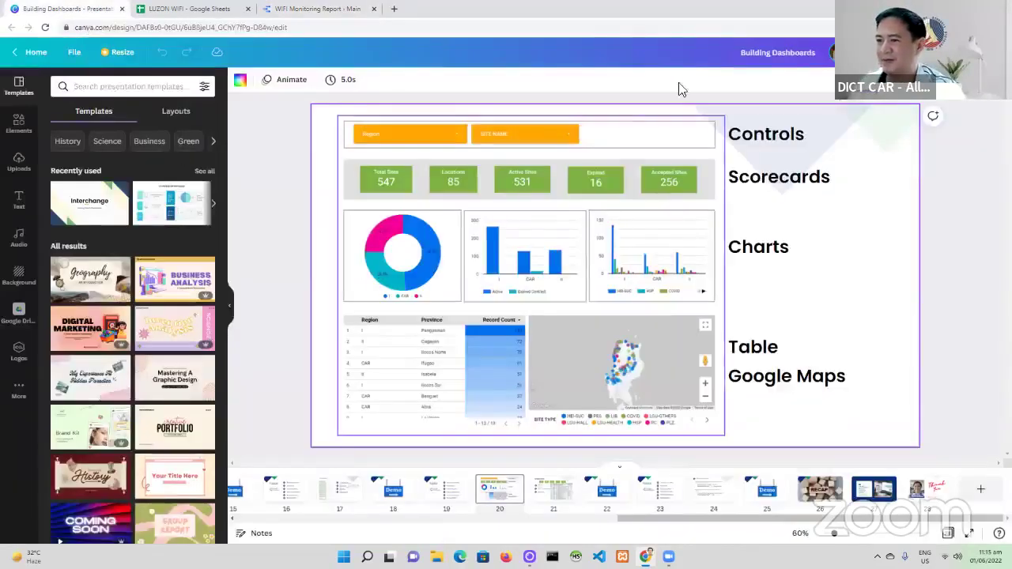
pyautogui.click(917, 52)
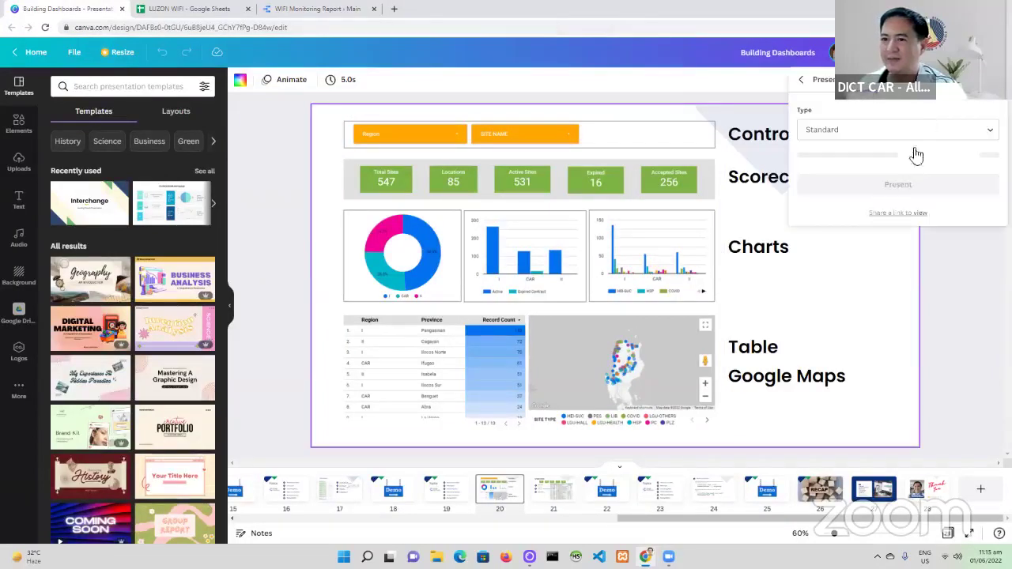
pyautogui.click(902, 158)
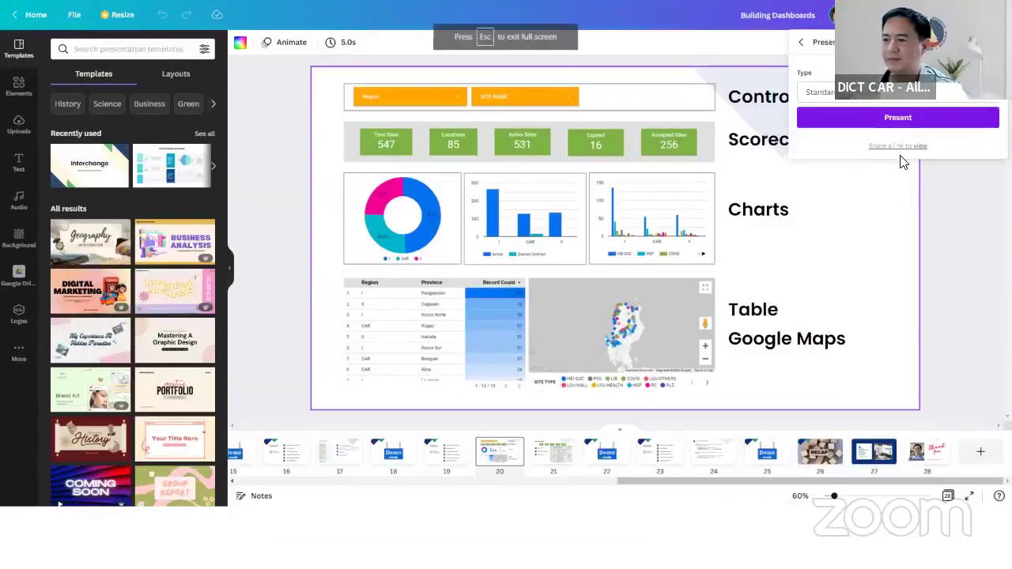
pyautogui.press('Right')
pyautogui.press('Right')
pyautogui.press('Right')
pyautogui.press('Right')
pyautogui.press('Right')
pyautogui.press('Right')
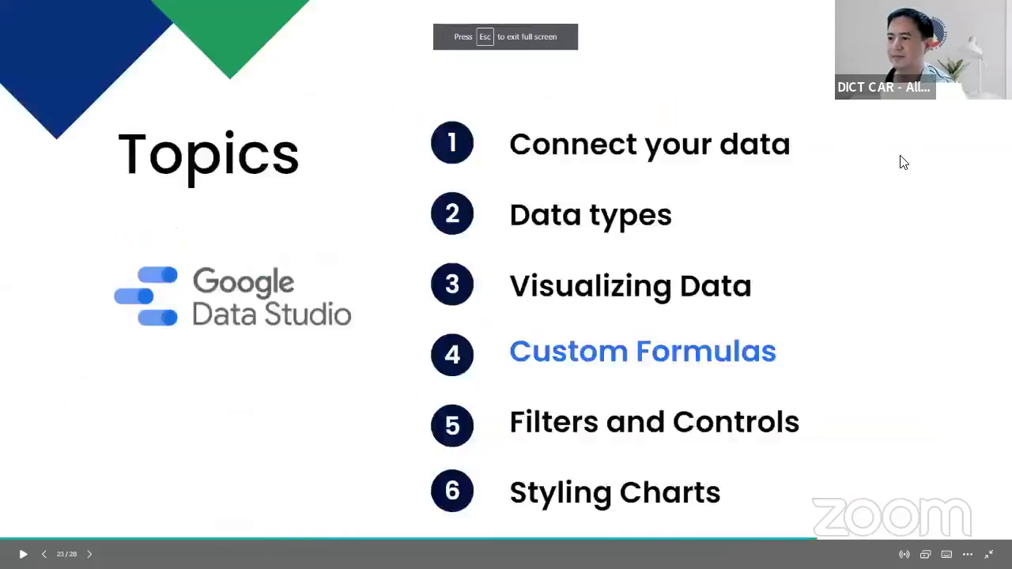